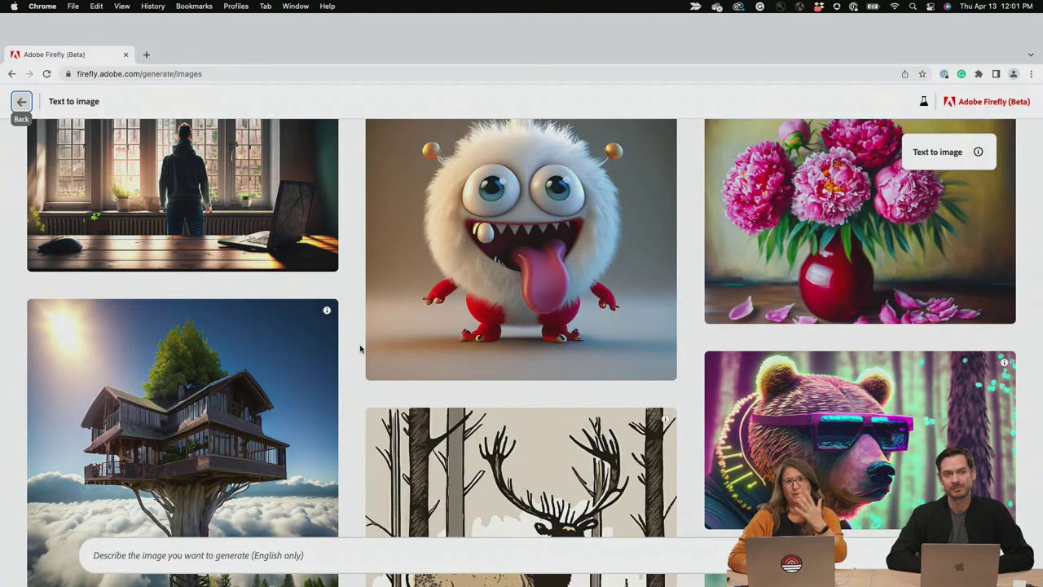
Browse the sample image gallery and examine the prompts behind the foggy mountain landscape and the jumping frog
{"action": "scroll", "coordinate": [360, 349], "scroll_direction": "up", "scroll_amount": 10}
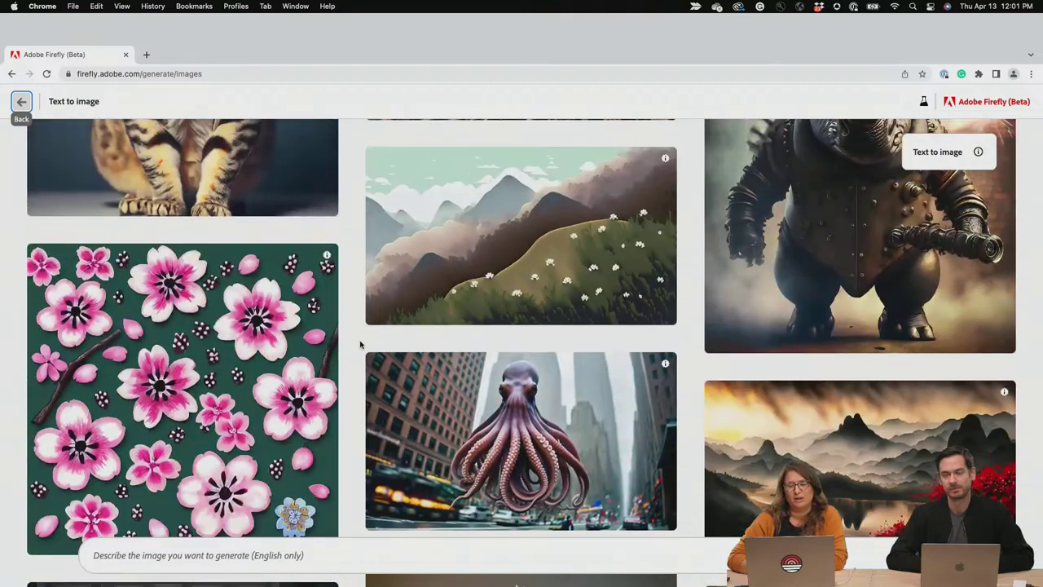
{"action": "scroll", "coordinate": [360, 345], "scroll_direction": "up", "scroll_amount": 3}
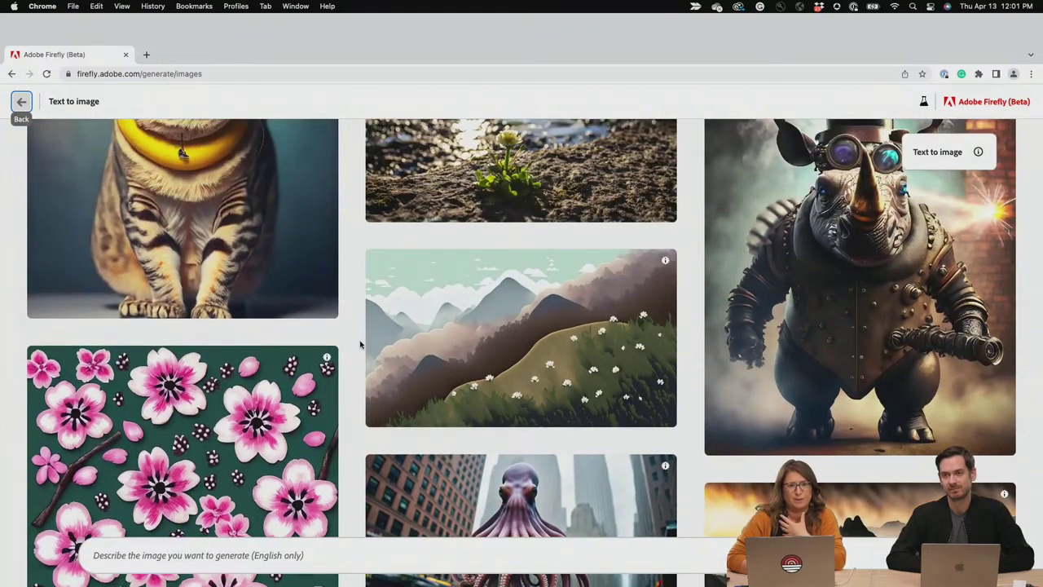
{"action": "scroll", "coordinate": [360, 344], "scroll_direction": "up", "scroll_amount": 1}
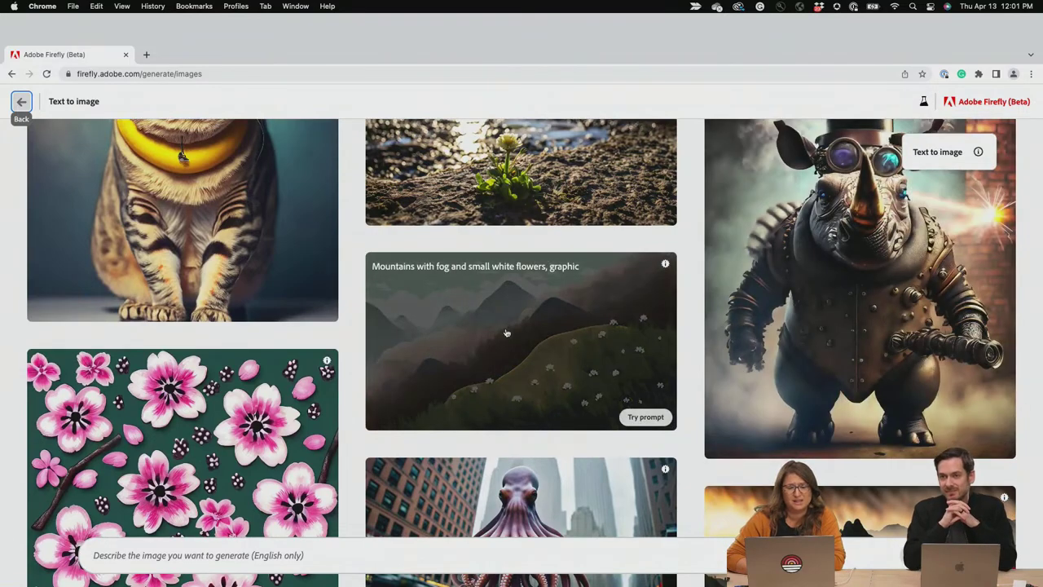
{"action": "scroll", "coordinate": [528, 349], "scroll_direction": "down", "scroll_amount": 10}
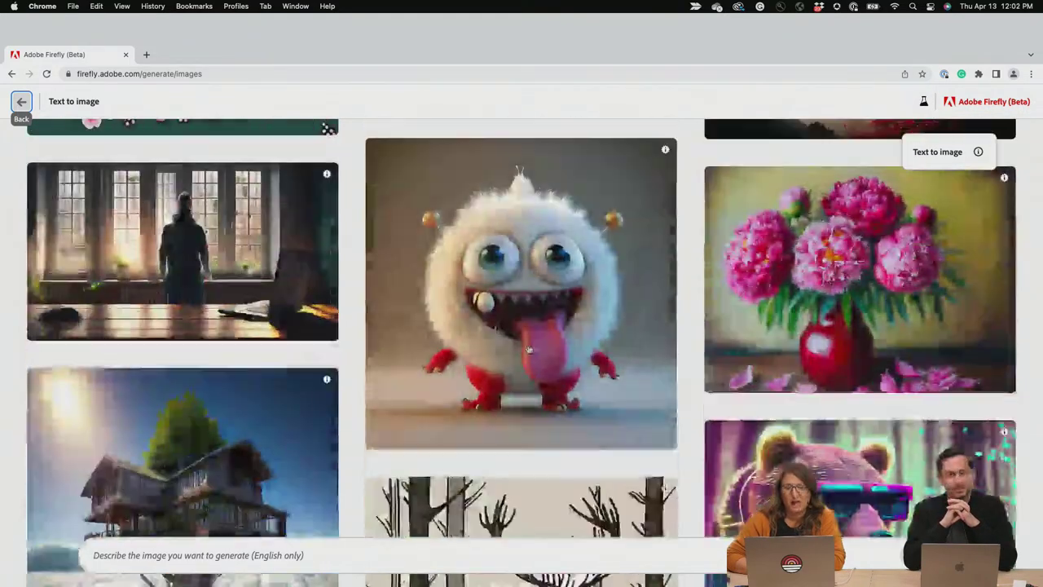
{"action": "mouse_move", "coordinate": [528, 348]}
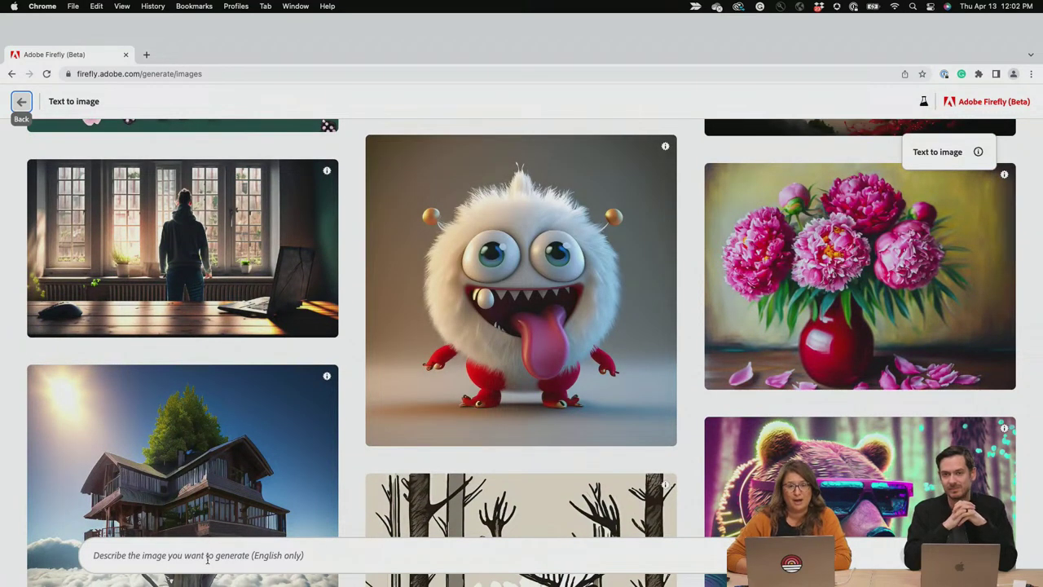
{"action": "scroll", "coordinate": [339, 370], "scroll_direction": "down", "scroll_amount": 15}
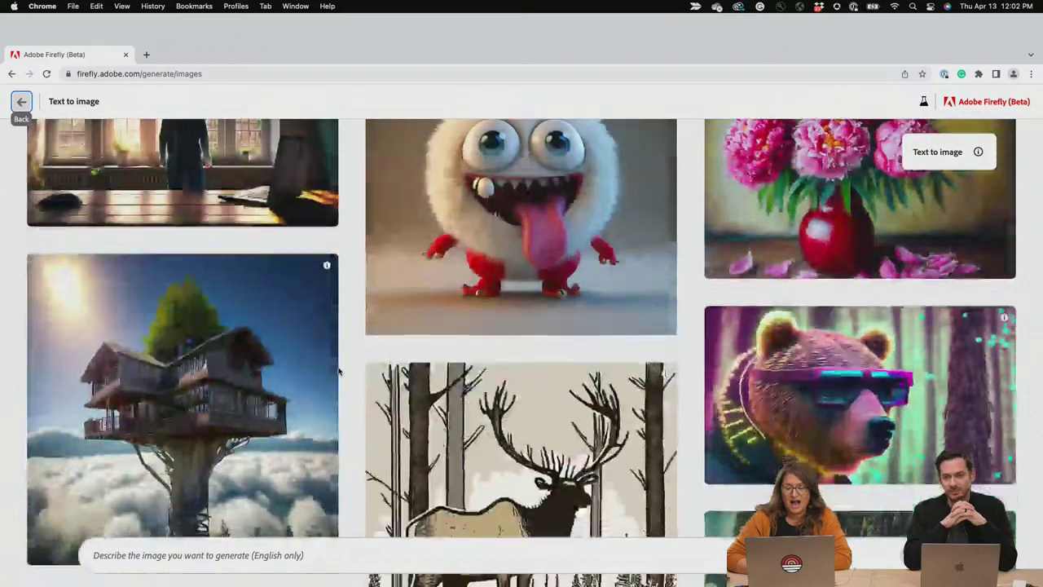
{"action": "scroll", "coordinate": [339, 371], "scroll_direction": "down", "scroll_amount": 5}
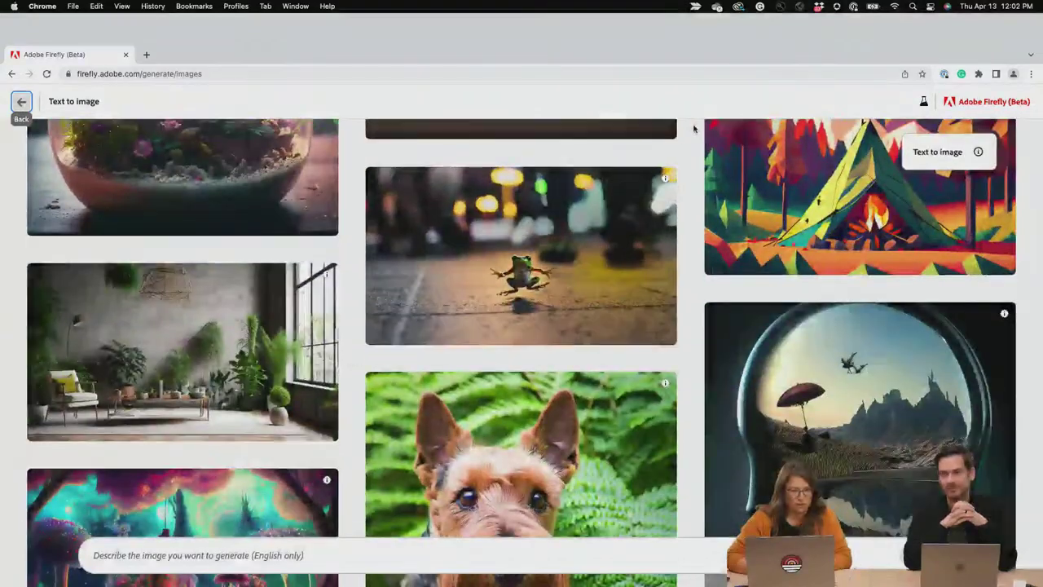
{"action": "mouse_move", "coordinate": [530, 251]}
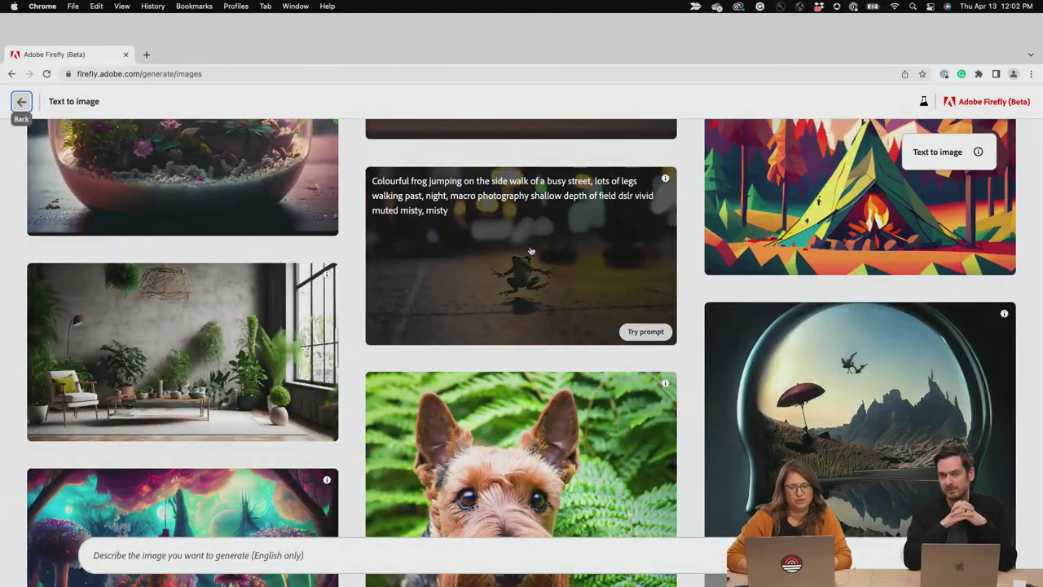
Try the gallery's "A magical wonderland" sample prompt to view its images and style settings, and return to the gallery
{"action": "scroll", "coordinate": [530, 251], "scroll_direction": "down", "scroll_amount": 3}
{"action": "scroll", "coordinate": [530, 251], "scroll_direction": "down", "scroll_amount": 1}
{"action": "mouse_move", "coordinate": [280, 314]}
{"action": "scroll", "coordinate": [281, 313], "scroll_direction": "down", "scroll_amount": 1}
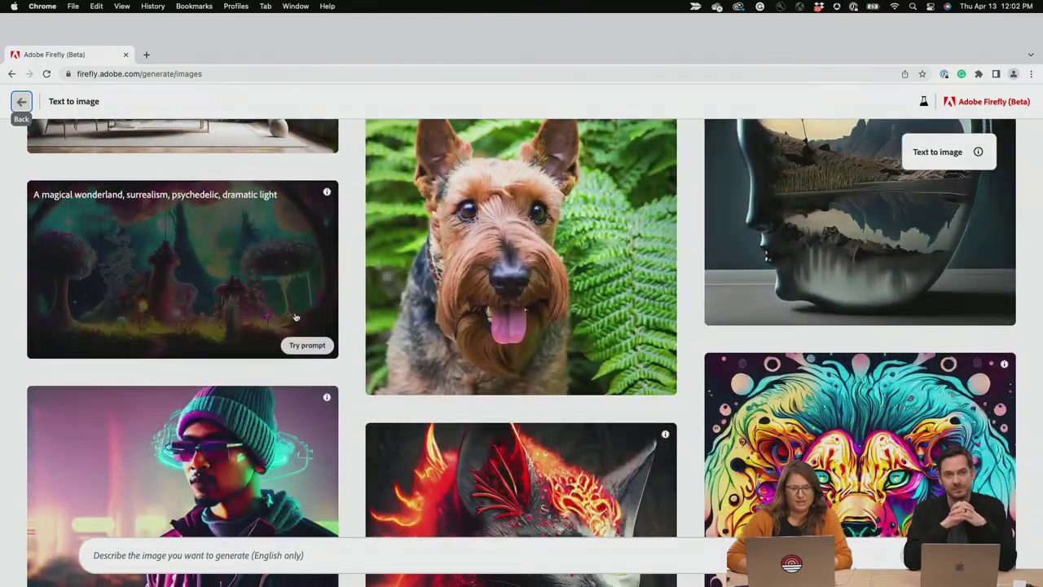
{"action": "left_click", "coordinate": [282, 289]}
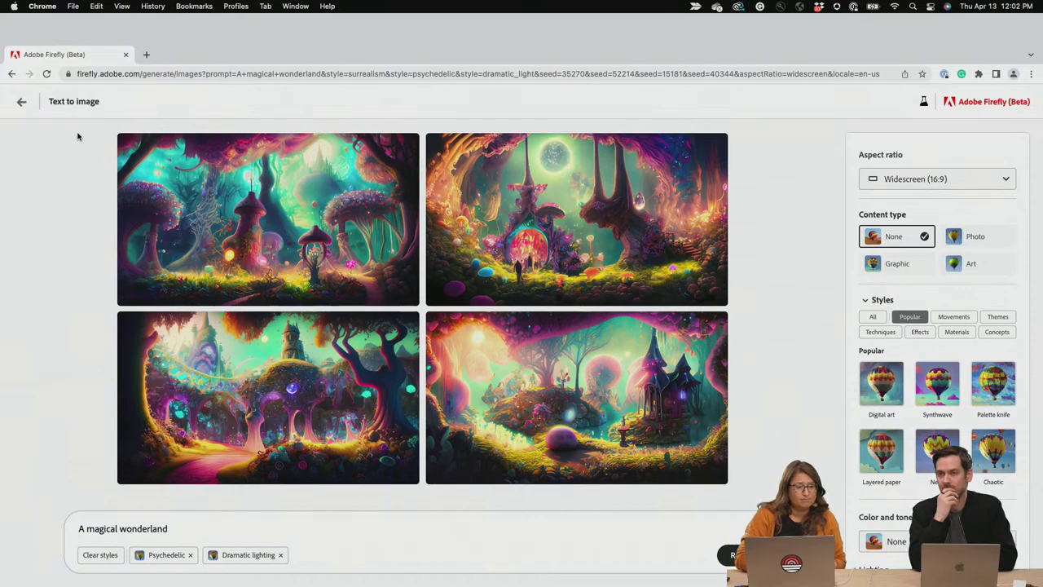
{"action": "left_click", "coordinate": [24, 102]}
Generate images from the prompt "a mountain landscape with campsite and fire surrounded by boulders"
{"action": "scroll", "coordinate": [392, 331], "scroll_direction": "down", "scroll_amount": 5}
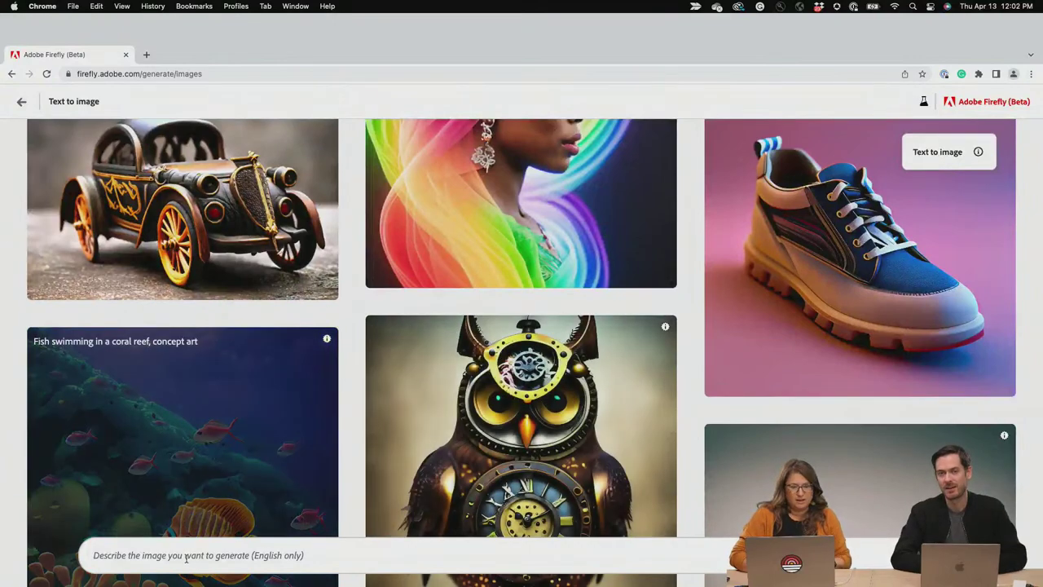
{"action": "left_click", "coordinate": [185, 555]}
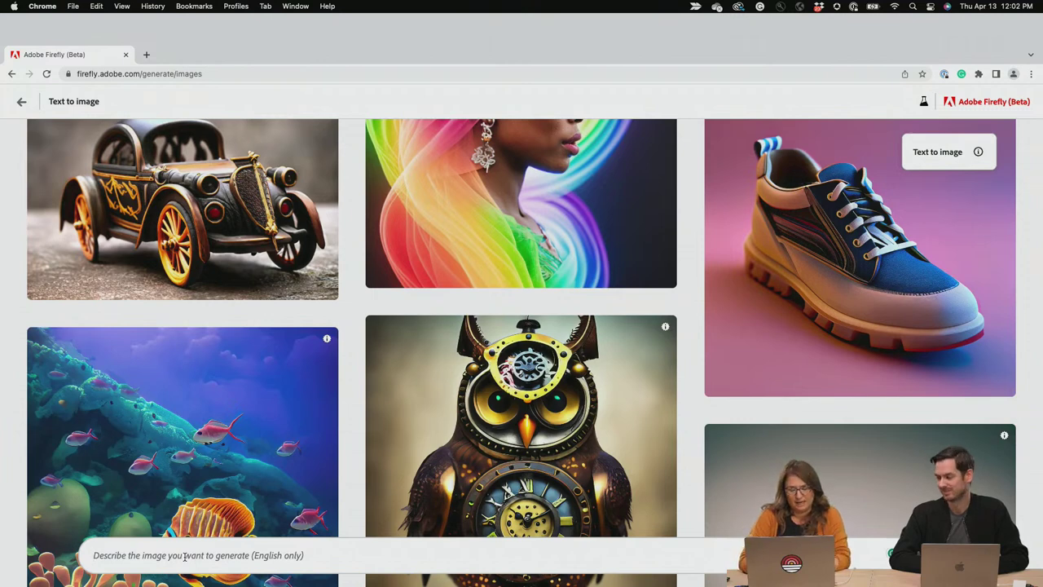
{"action": "left_click", "coordinate": [185, 557]}
{"action": "type", "text": "a"}
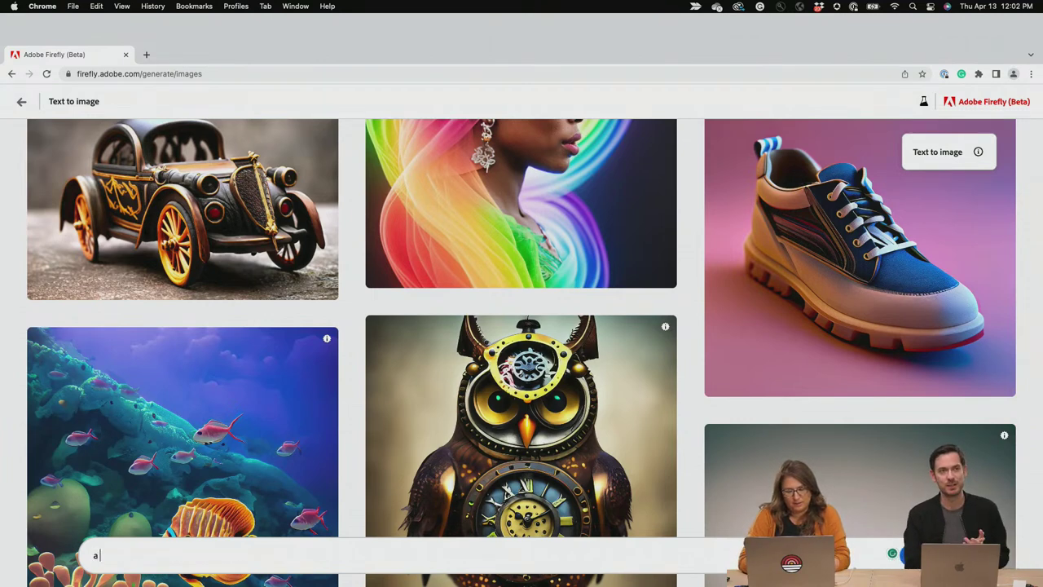
{"action": "type", "text": " mountain"}
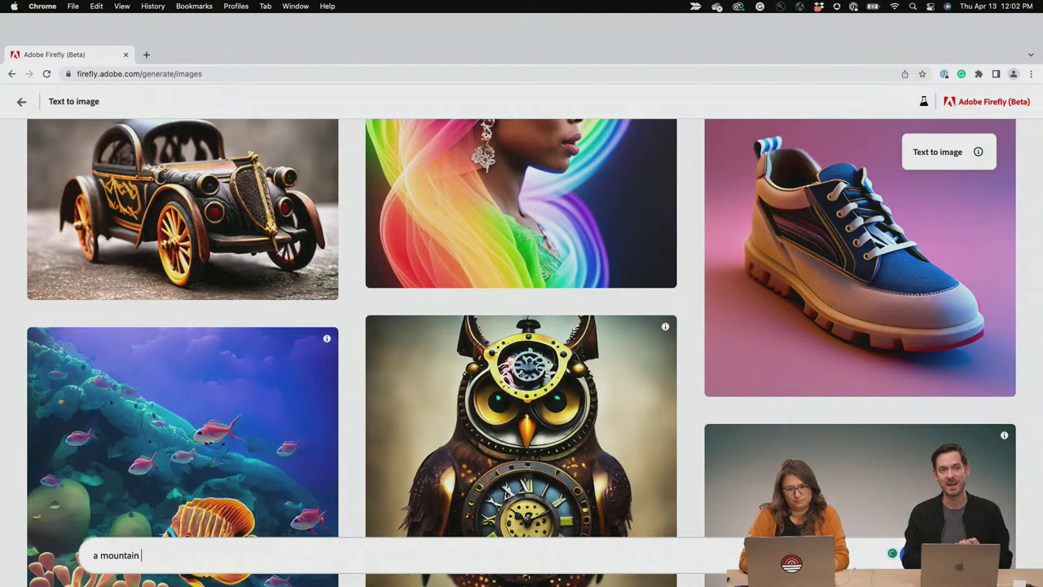
{"action": "type", "text": " landsca"}
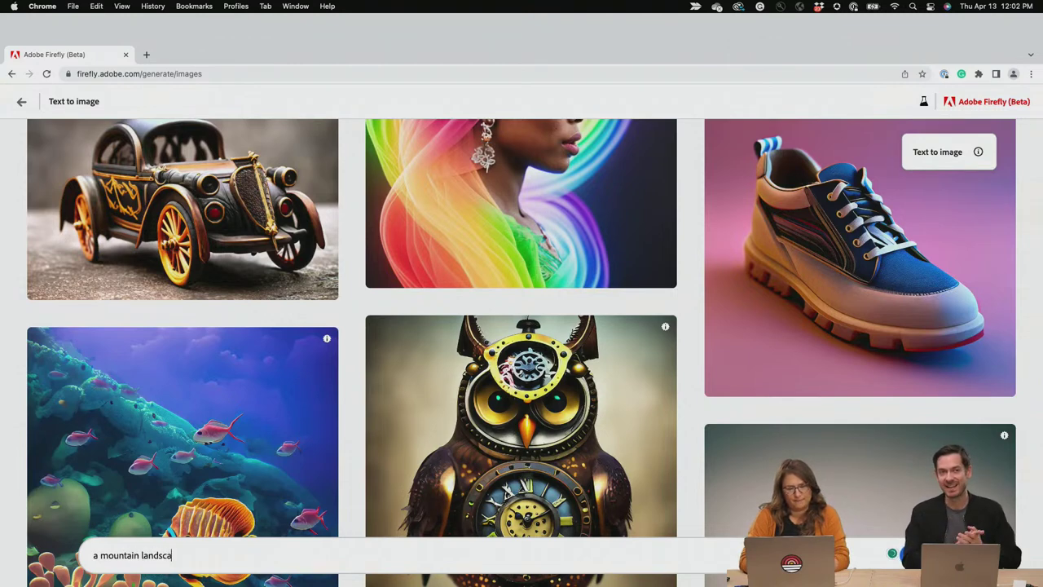
{"action": "type", "text": "pe with camps"}
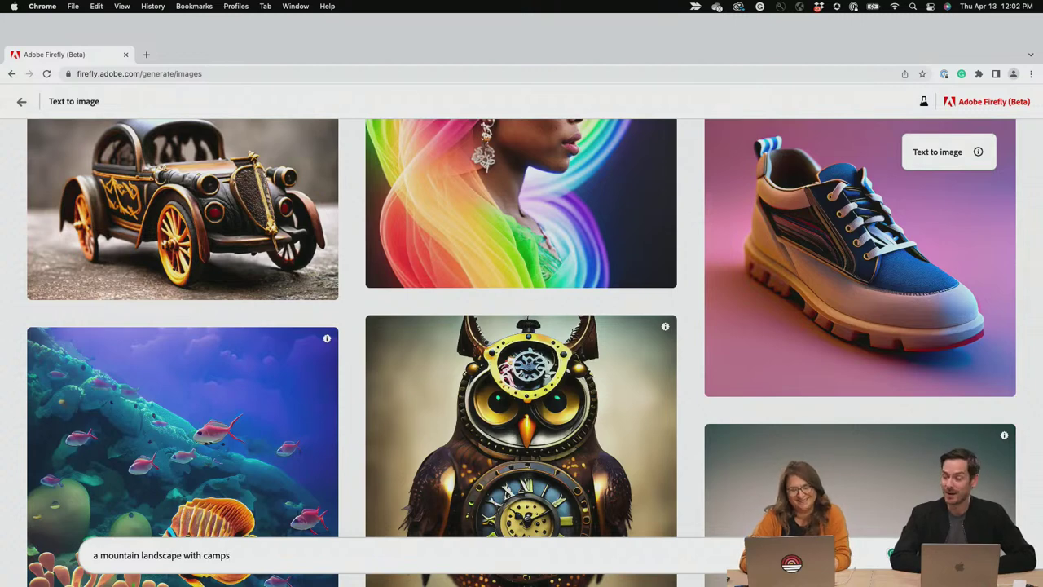
{"action": "type", "text": "ite and fir"}
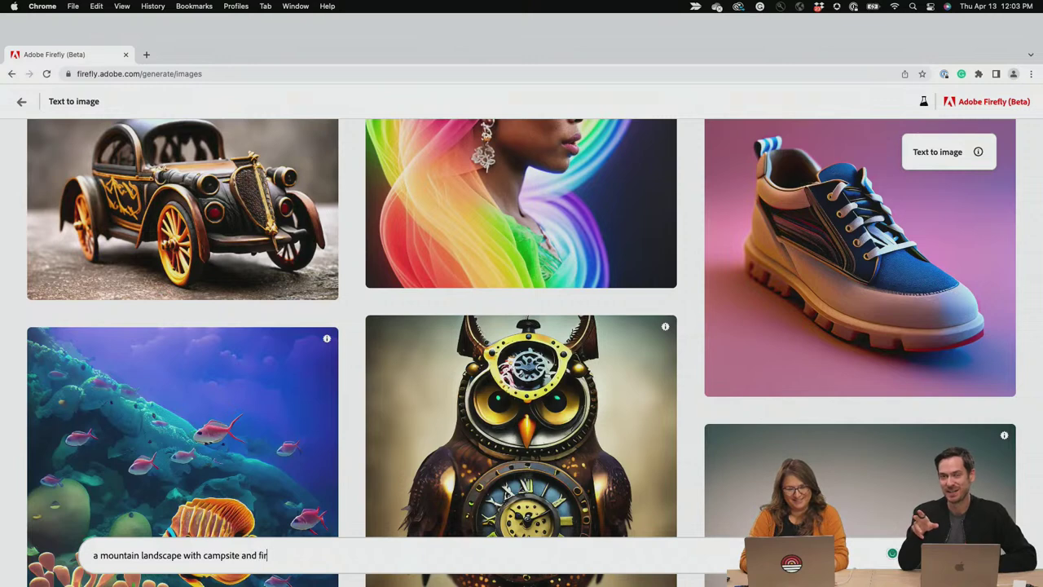
{"action": "type", "text": "e surrounded by"}
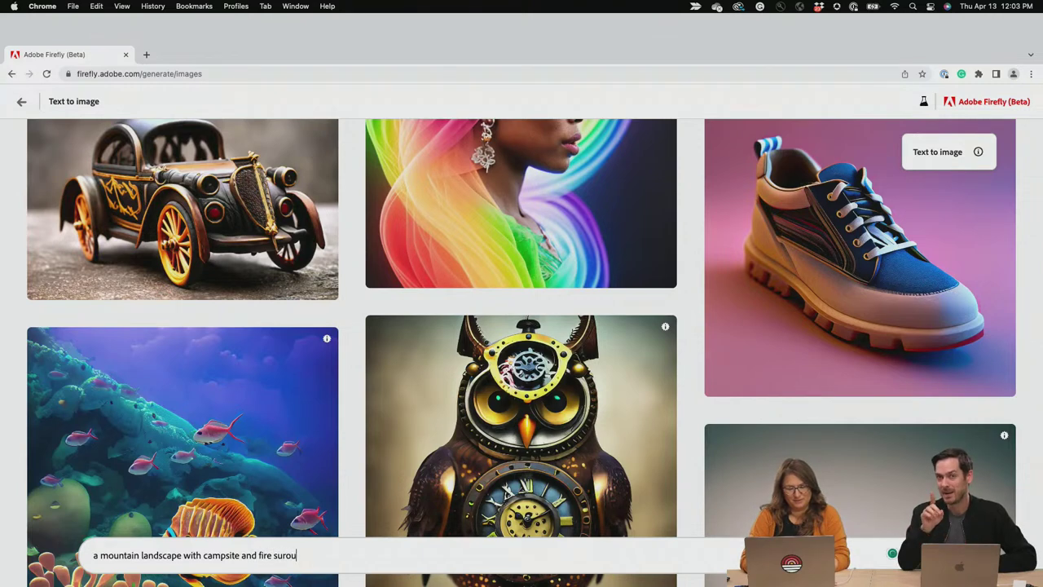
{"action": "type", "text": " bou"}
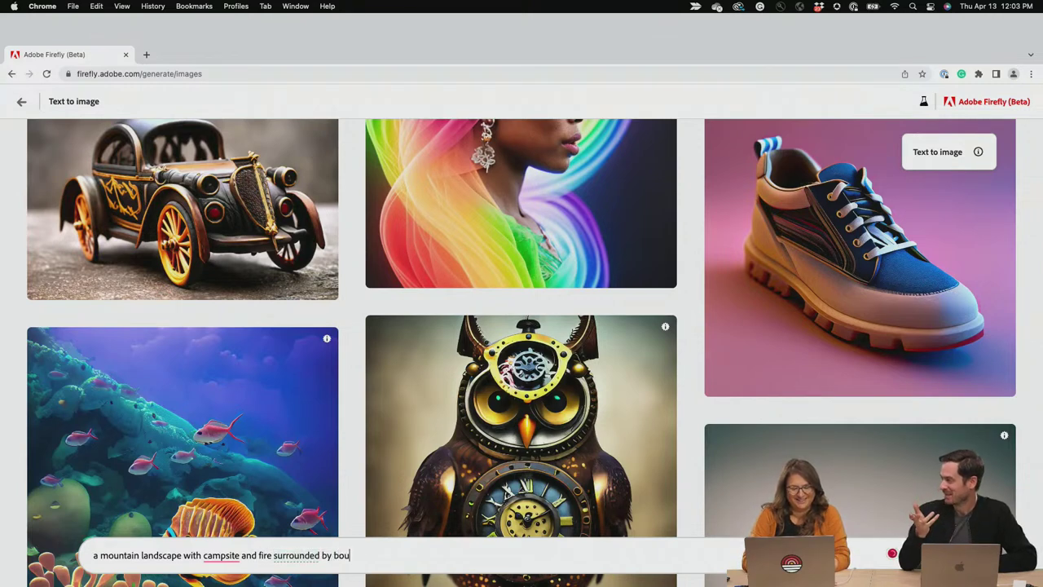
{"action": "type", "text": "lders"}
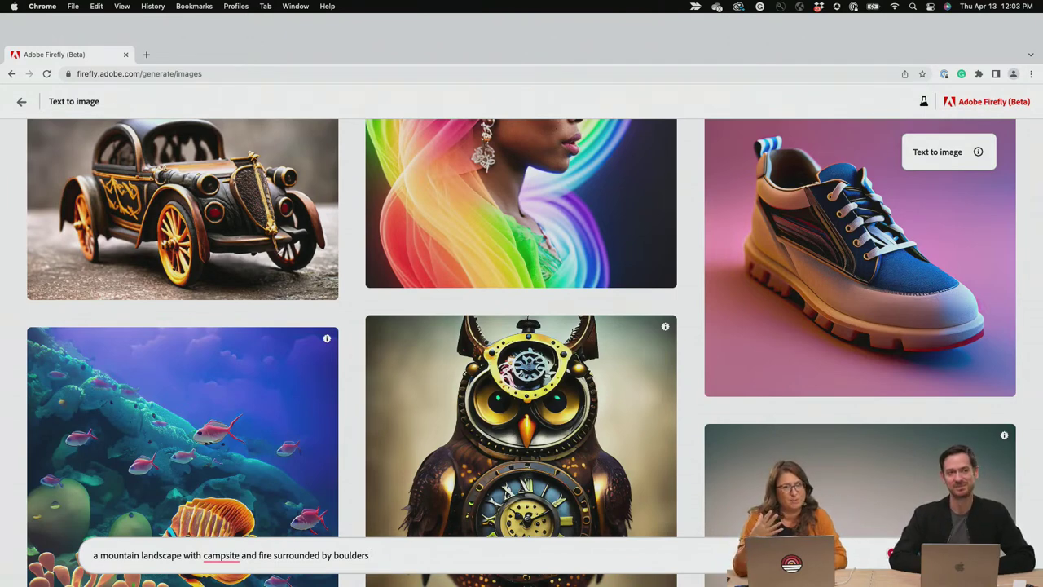
{"action": "key", "text": "Return"}
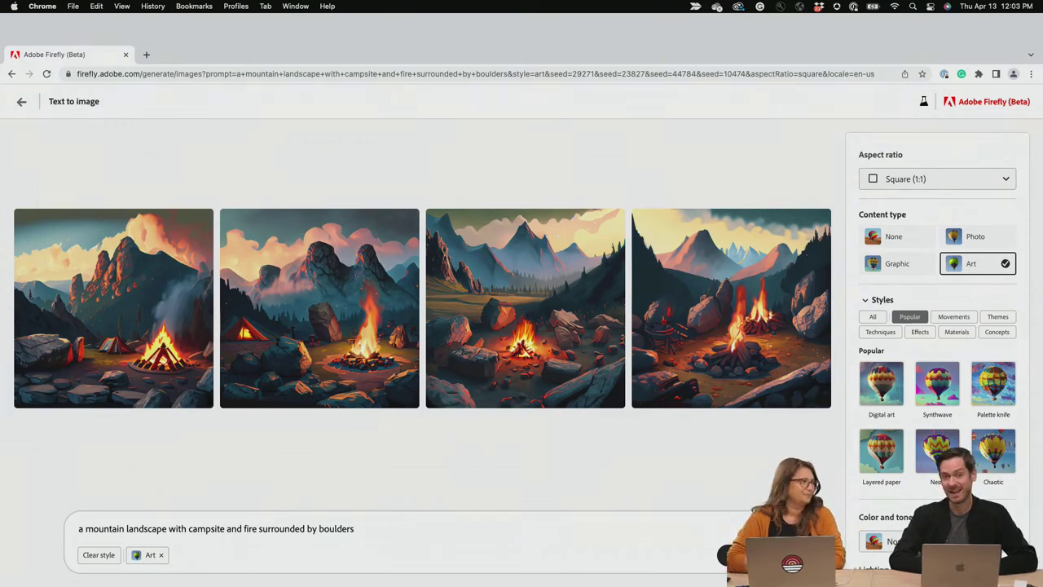
Change the aspect ratio of the generated campsite images to Widescreen (16:9)
{"action": "mouse_move", "coordinate": [383, 358]}
{"action": "scroll", "coordinate": [383, 359], "scroll_direction": "down", "scroll_amount": 1}
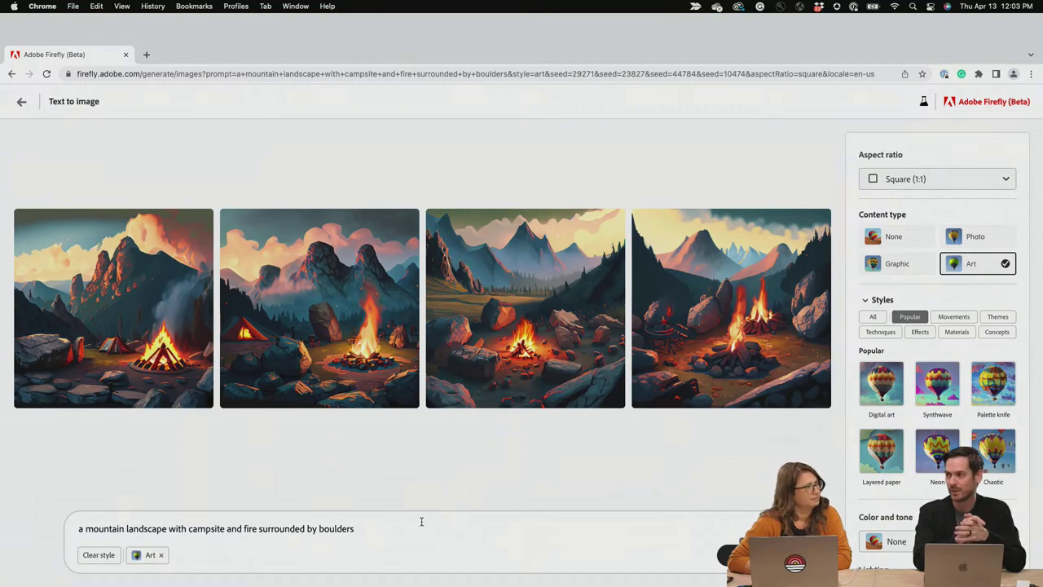
{"action": "left_click", "coordinate": [904, 179]}
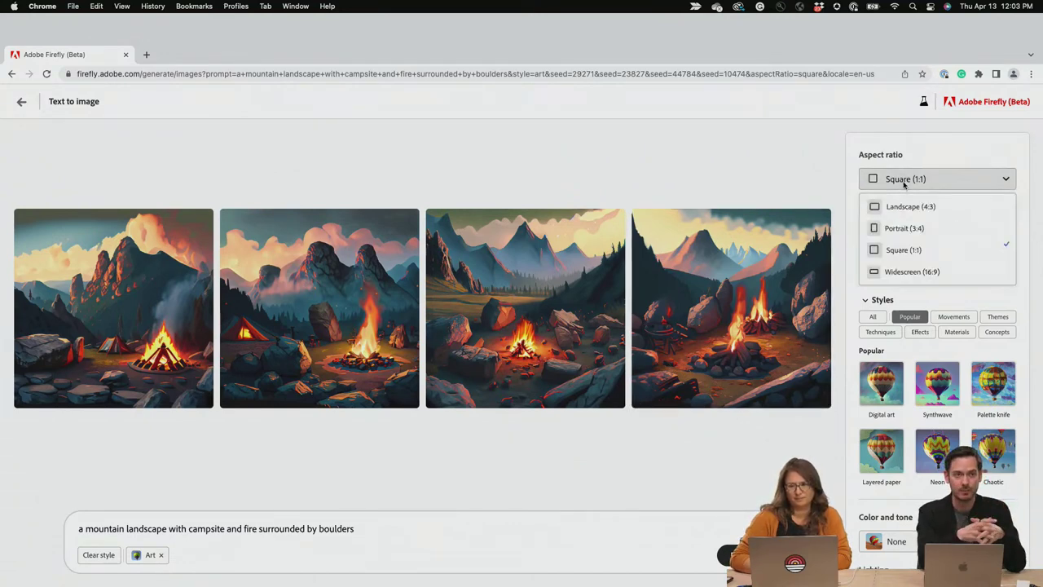
{"action": "left_click", "coordinate": [913, 271]}
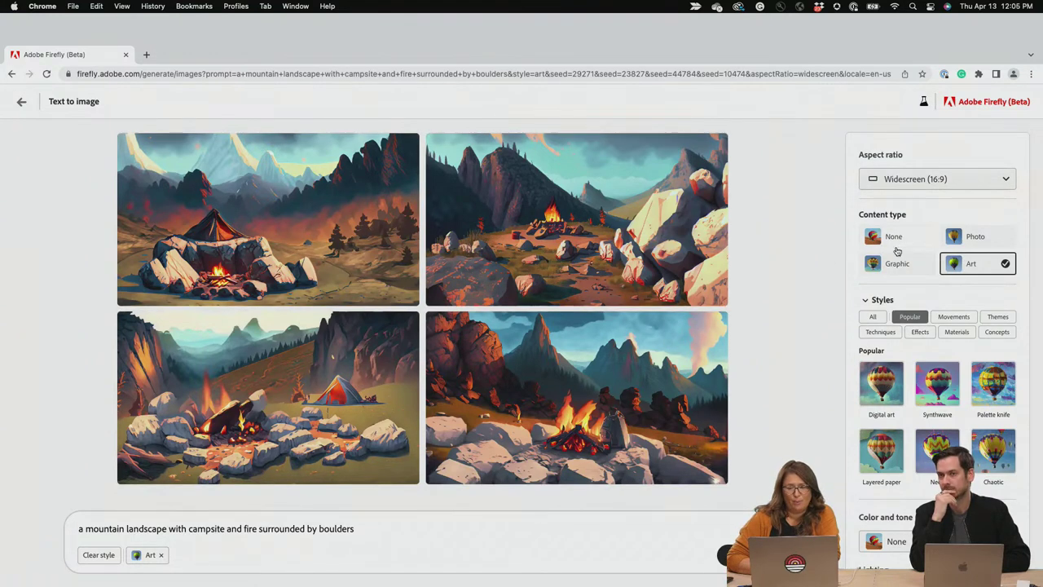
Switch the content type to Photo to compare the campsite images, and return it to Art
{"action": "left_click", "coordinate": [969, 239]}
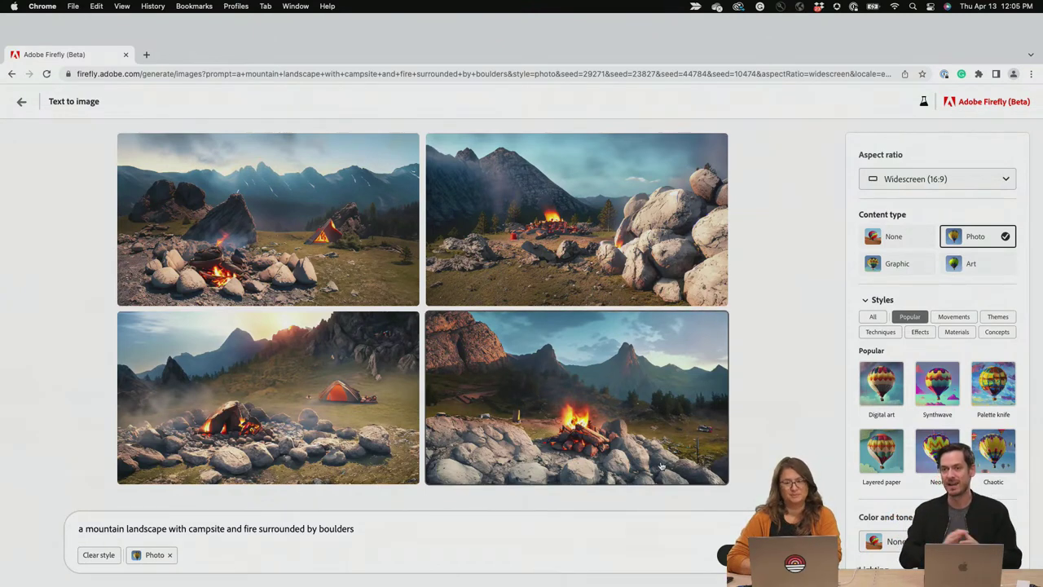
{"action": "mouse_move", "coordinate": [656, 459]}
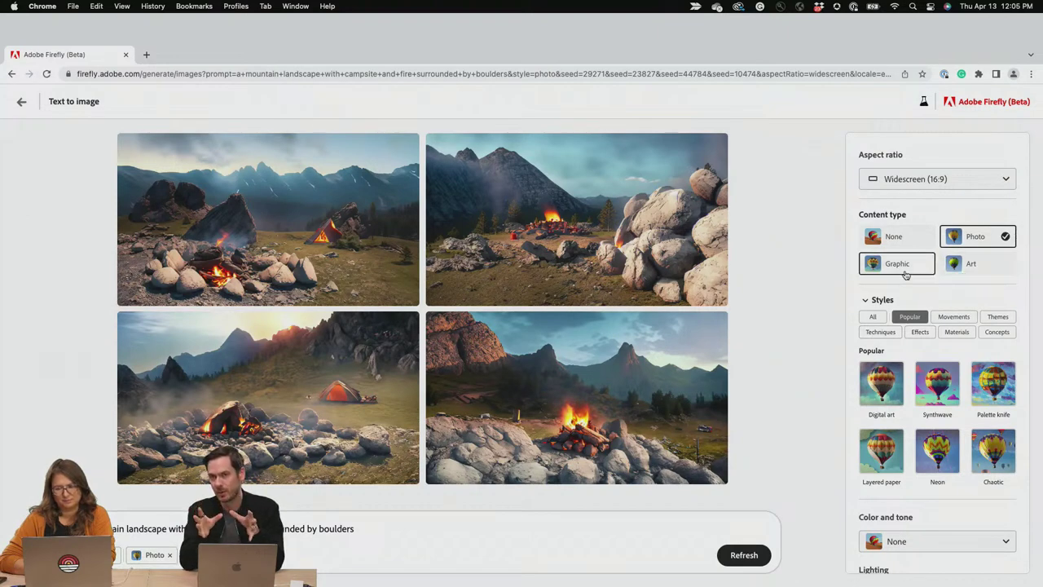
{"action": "scroll", "coordinate": [905, 275], "scroll_direction": "down", "scroll_amount": 2}
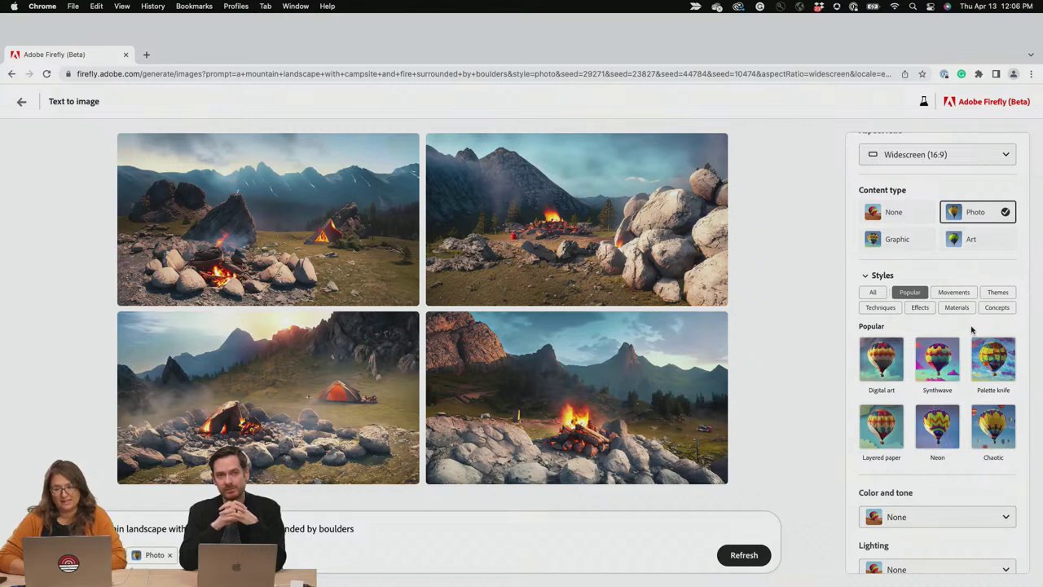
{"action": "scroll", "coordinate": [973, 333], "scroll_direction": "down", "scroll_amount": 3}
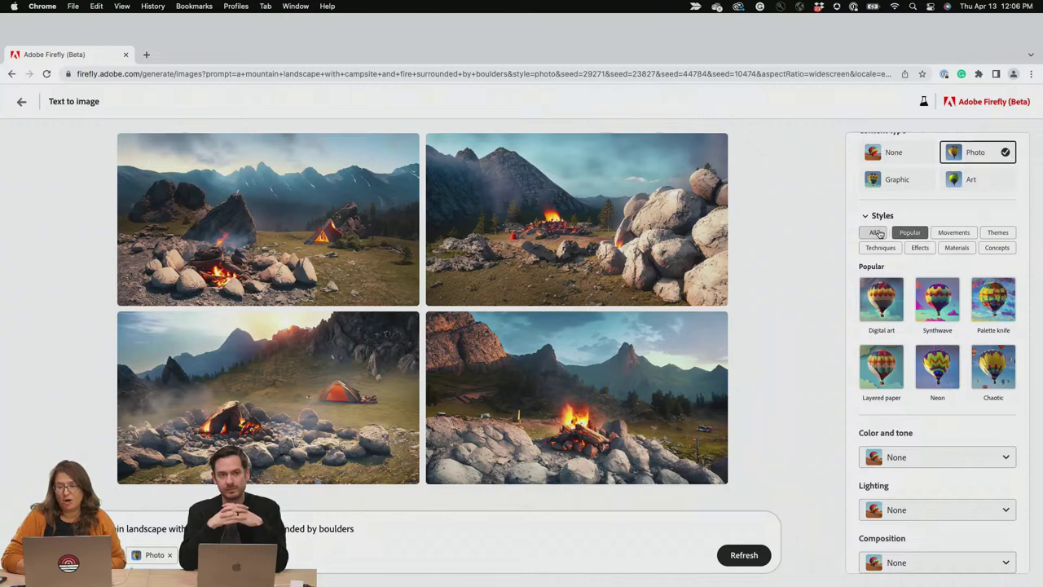
{"action": "left_click", "coordinate": [971, 183]}
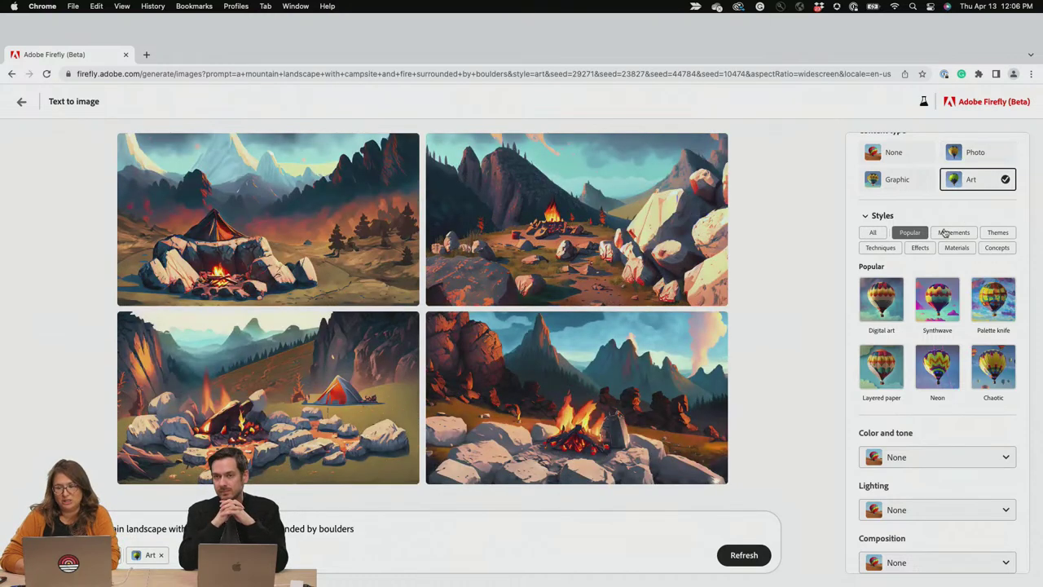
Show the styles of all categories, set the lighting to Golden hour and regenerate the campsite images
{"action": "left_click", "coordinate": [874, 234]}
{"action": "scroll", "coordinate": [948, 366], "scroll_direction": "down", "scroll_amount": 10}
{"action": "scroll", "coordinate": [950, 366], "scroll_direction": "down", "scroll_amount": 10}
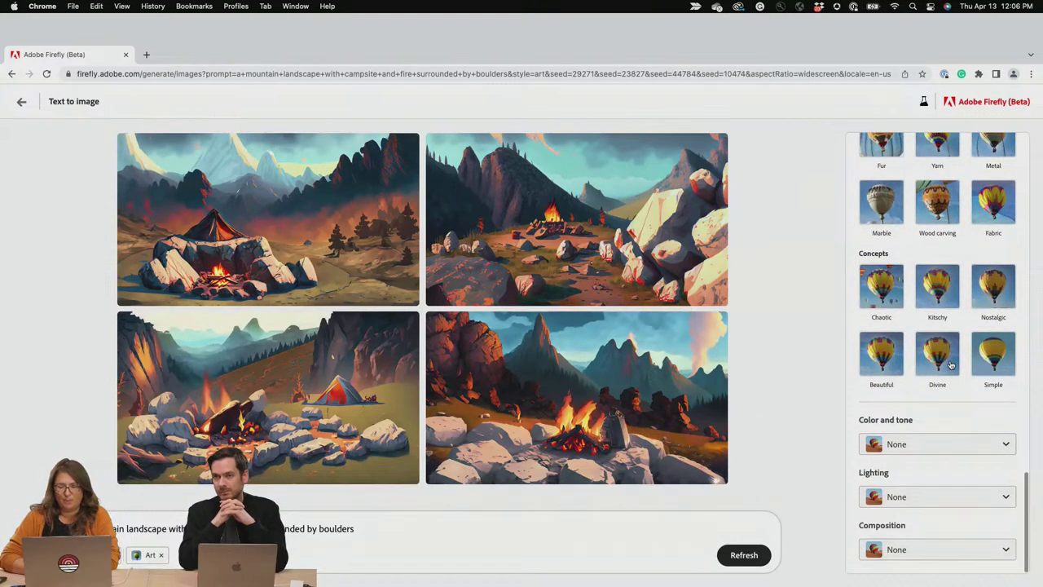
{"action": "left_click", "coordinate": [905, 500]}
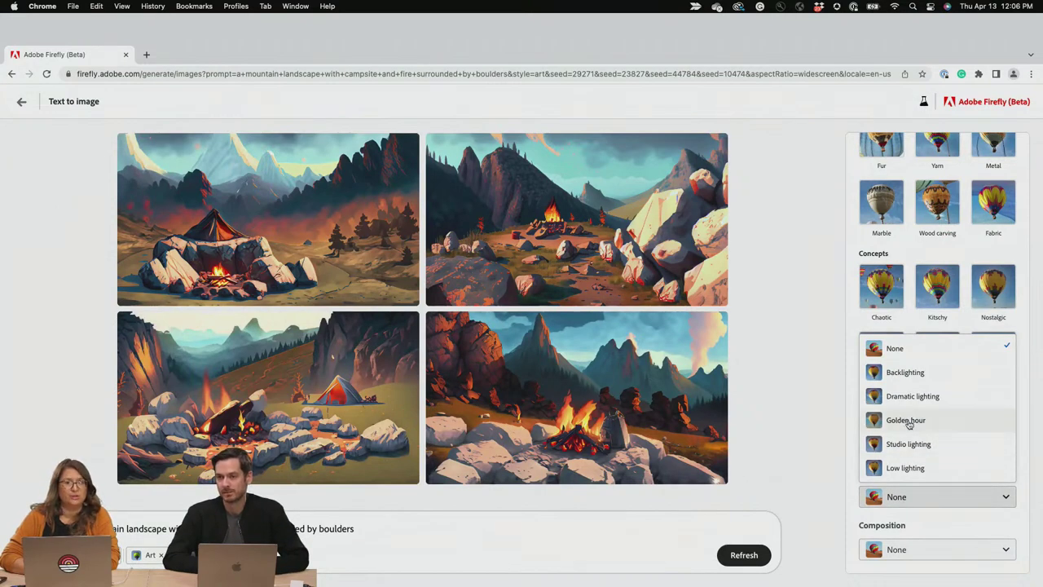
{"action": "left_click", "coordinate": [907, 422]}
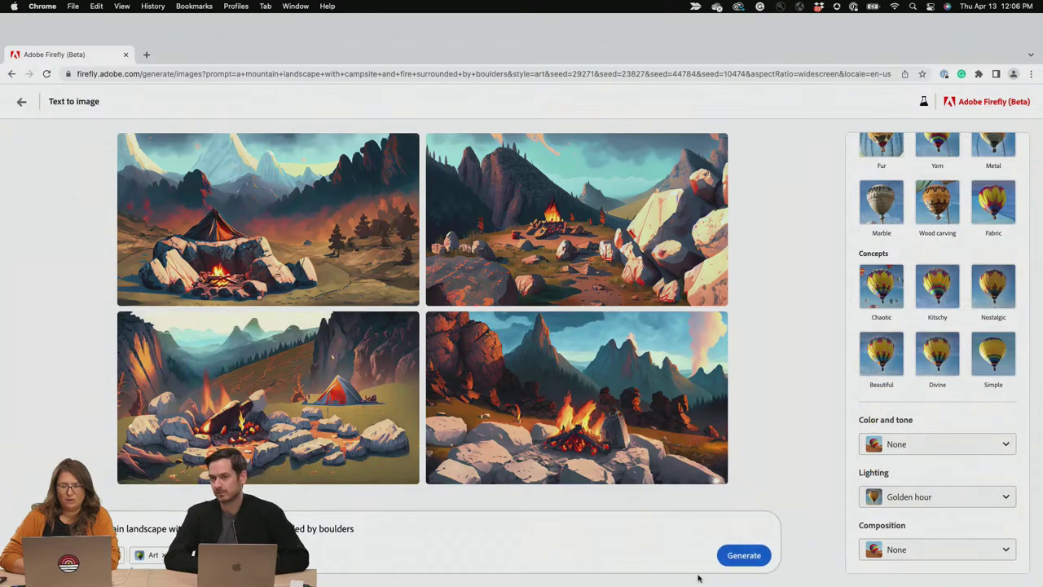
{"action": "left_click", "coordinate": [743, 554]}
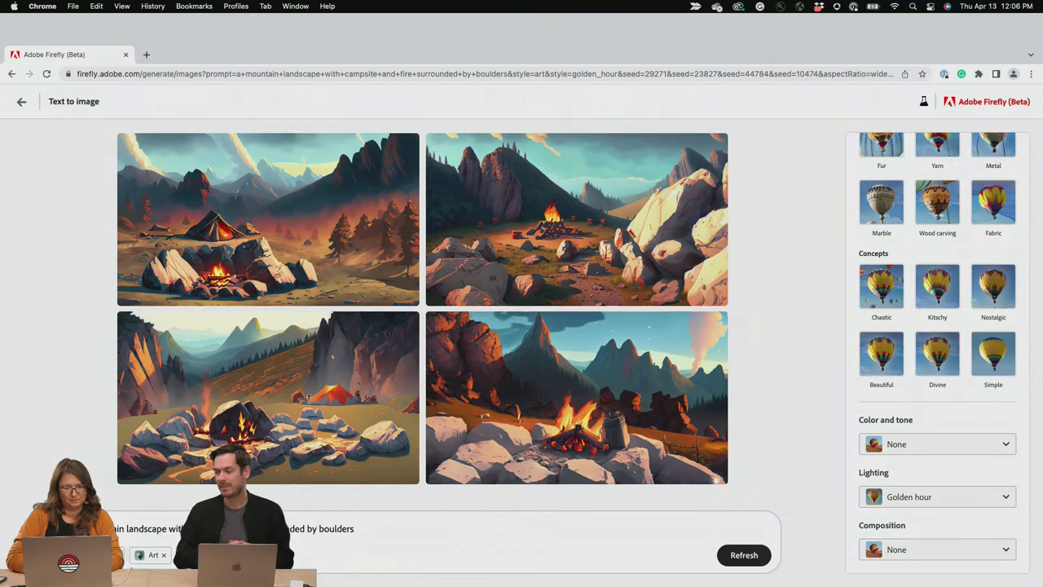
Insert "at golden hour" at the start of the prompt and accept the suggested article "a" before "golden"
{"action": "type", "text": "Create "}
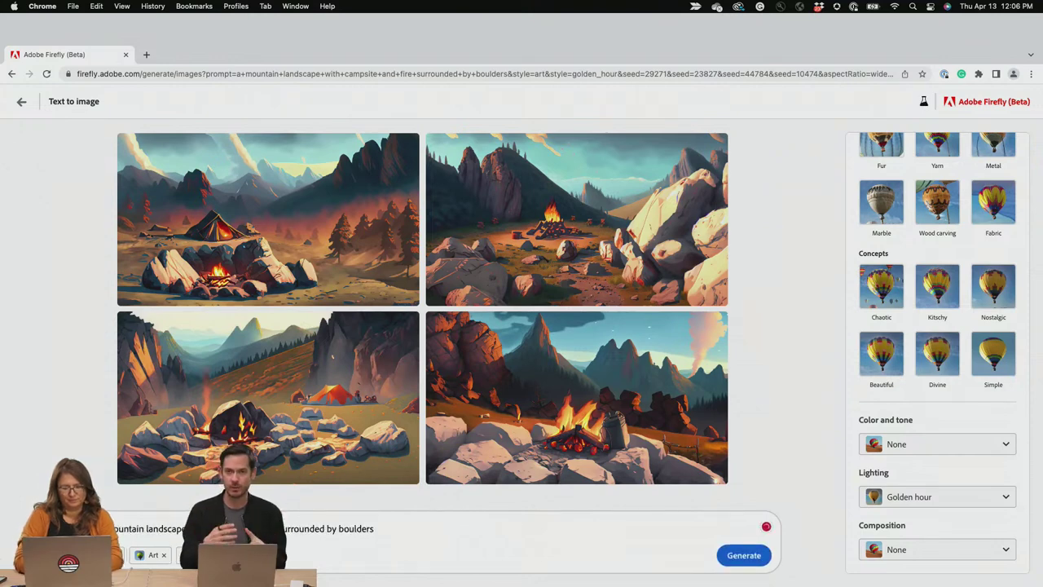
{"action": "type", "text": "hour a m"}
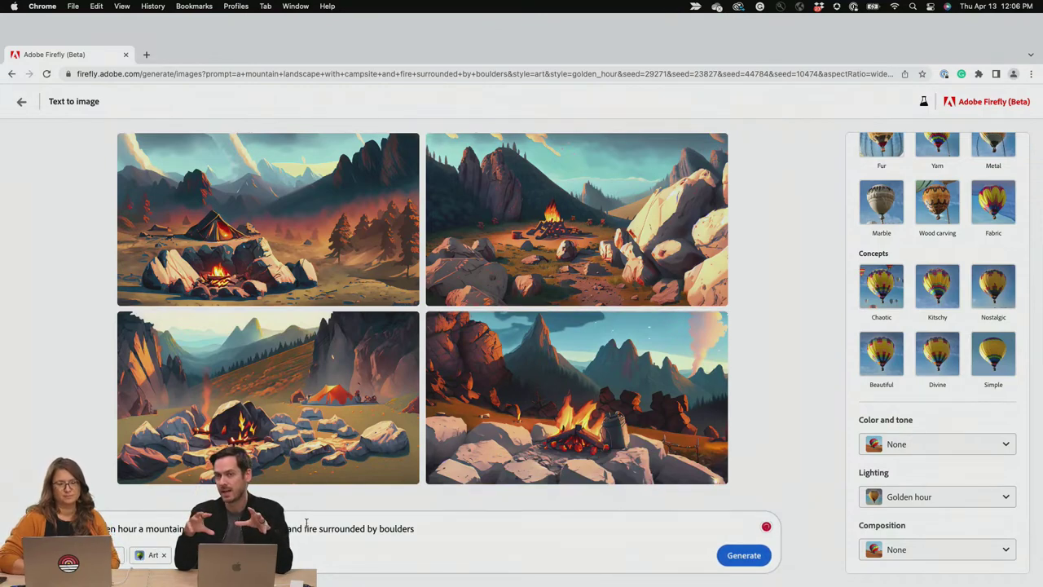
{"action": "key", "text": "super+equal"}
{"action": "key", "text": "super+equal"}
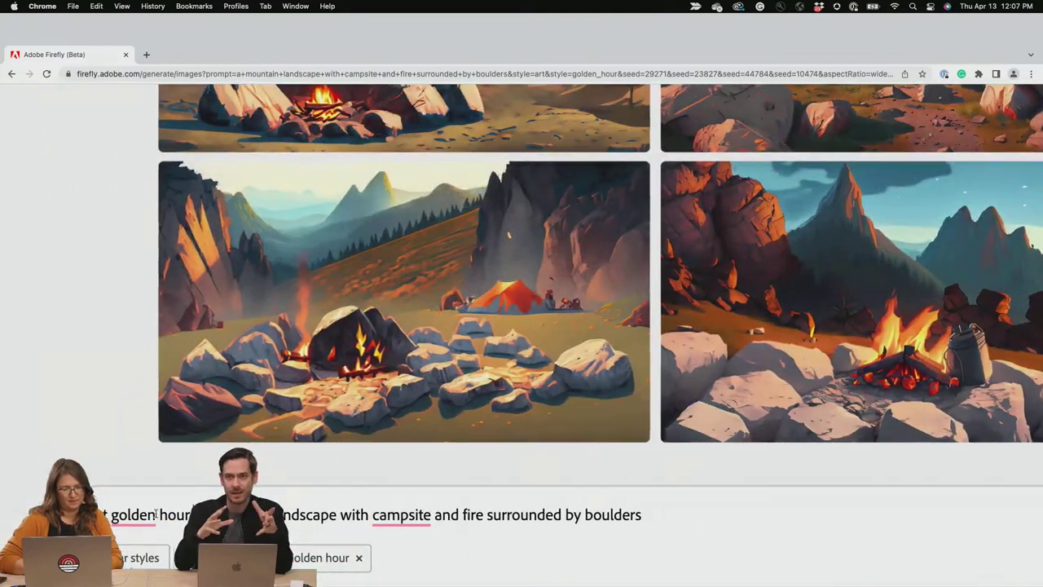
{"action": "mouse_move", "coordinate": [155, 513]}
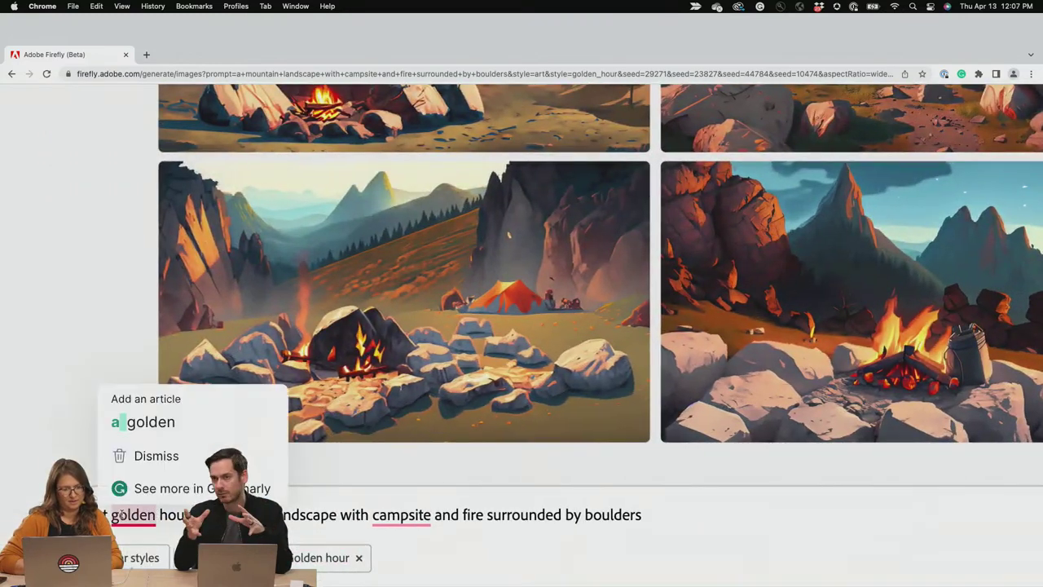
{"action": "left_click", "coordinate": [155, 430]}
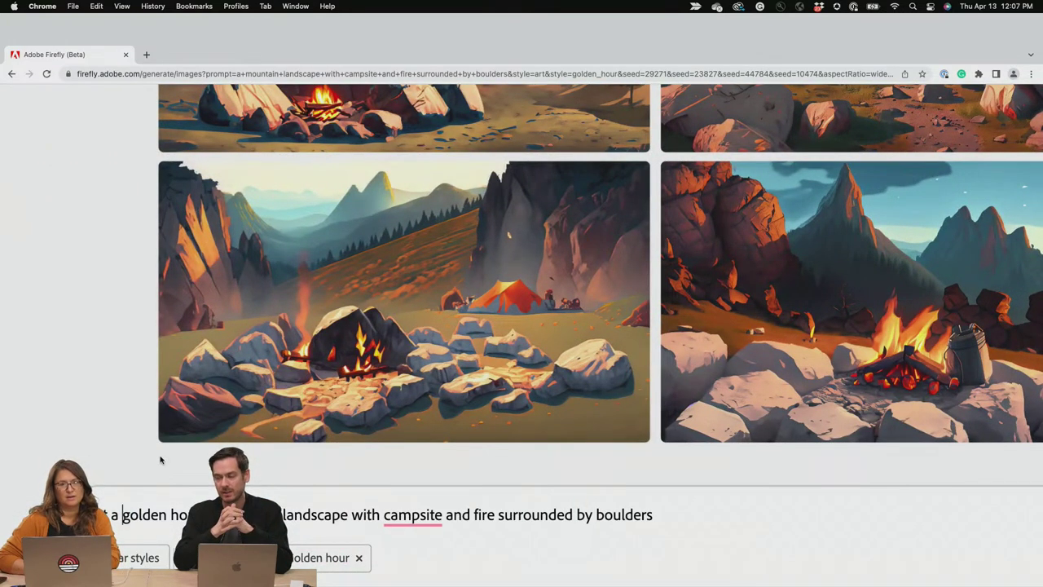
Delete "at a" from the start of the prompt so it begins with "golden hour"
{"action": "key", "text": "super+equal"}
{"action": "key", "text": "super+equal"}
{"action": "key", "text": "super+equal"}
{"action": "key", "text": "super+equal"}
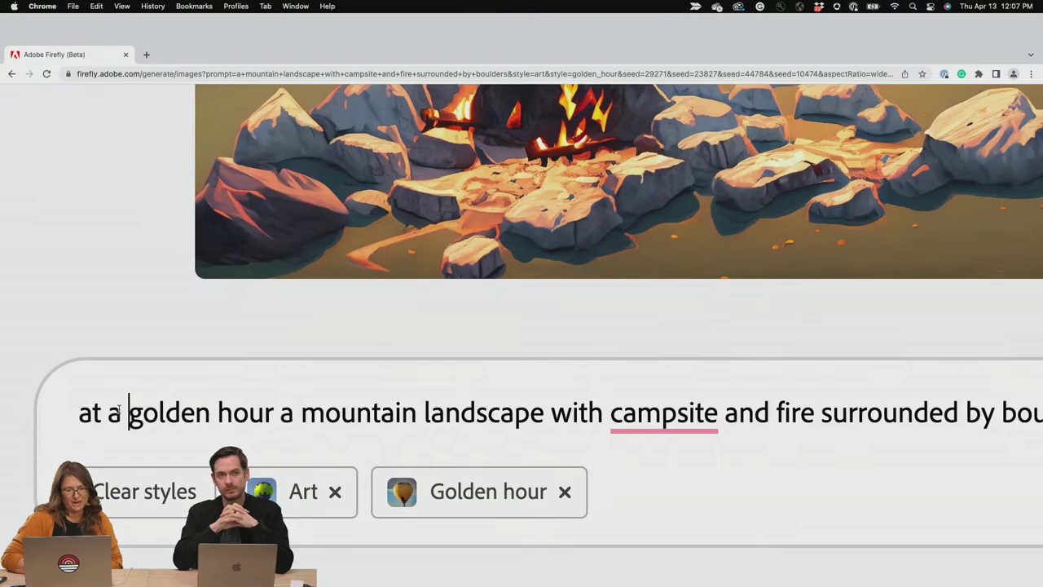
{"action": "left_click_drag", "start_coordinate": [126, 411], "coordinate": [27, 407]}
{"action": "type", "text": "\\"}
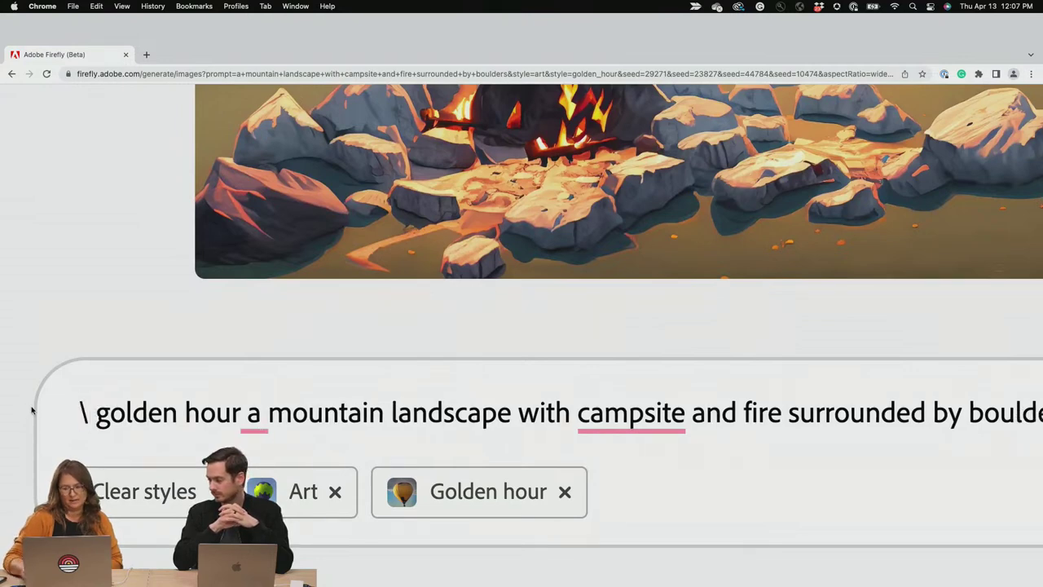
{"action": "key", "text": "BackSpace"}
{"action": "key", "text": "Delete"}
Insert "evening" after "golden hour" in the prompt and generate new campsite images
{"action": "left_click", "coordinate": [237, 413]}
{"action": "type", "text": "t"}
{"action": "key", "text": "BackSpace"}
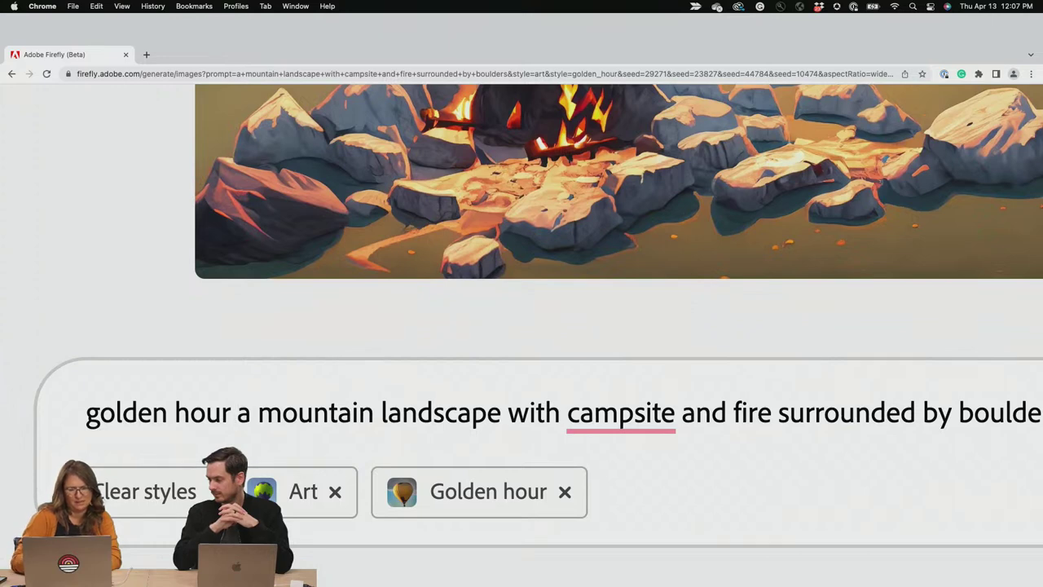
{"action": "type", "text": "evening"}
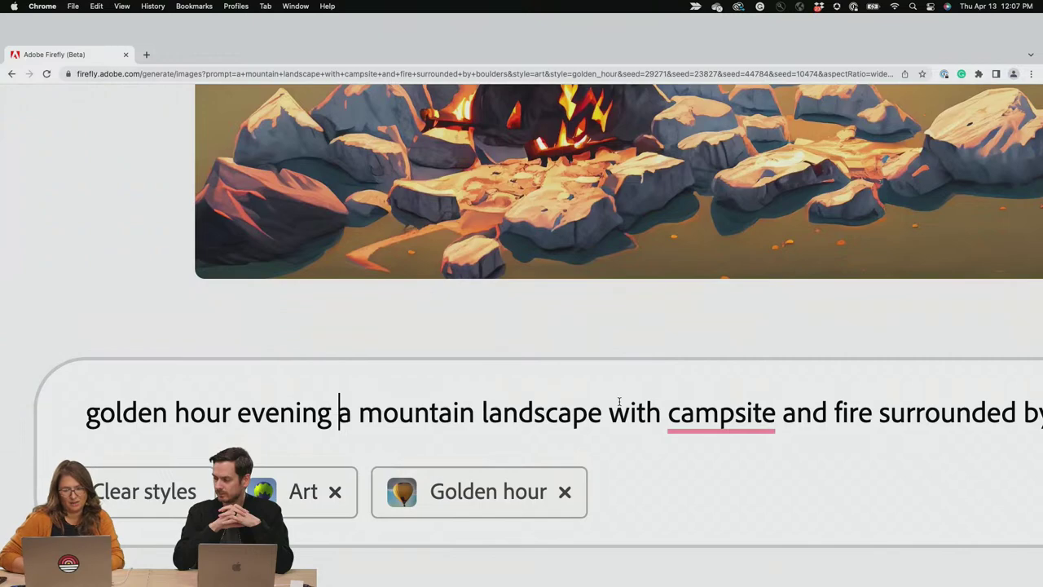
{"action": "key", "text": "super+minus"}
{"action": "key", "text": "super+minus"}
{"action": "key", "text": "super+minus"}
{"action": "key", "text": "super+minus"}
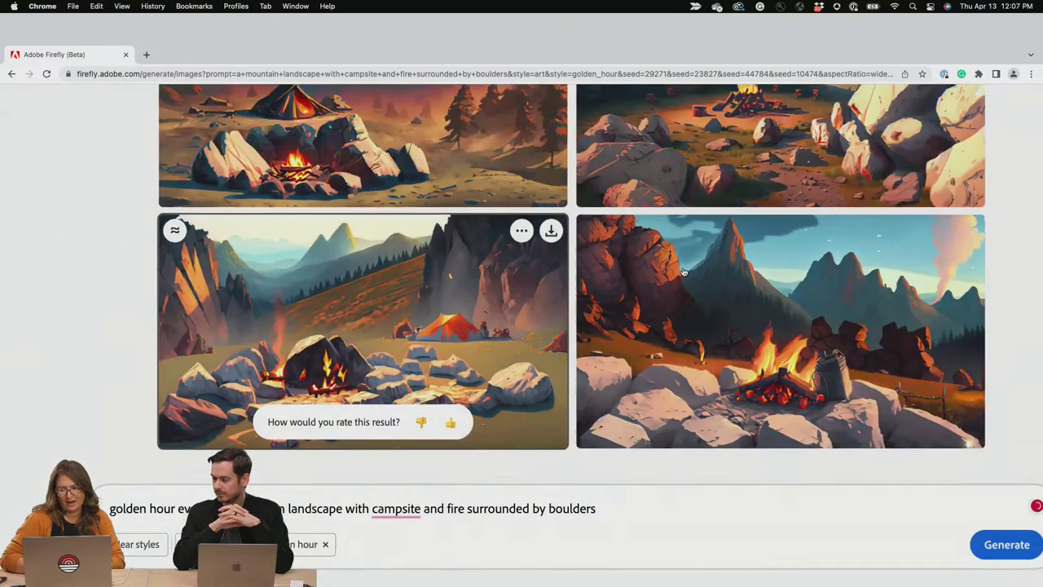
{"action": "left_click", "coordinate": [744, 556]}
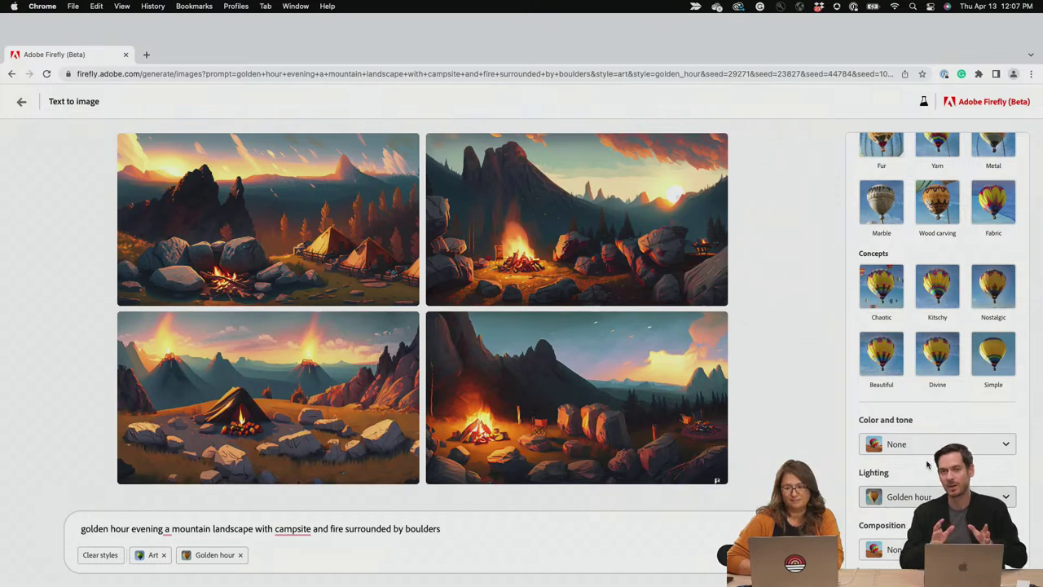
Apply the Layered paper material style to the golden hour evening campsite images
{"action": "scroll", "coordinate": [926, 464], "scroll_direction": "up", "scroll_amount": 2}
{"action": "scroll", "coordinate": [926, 464], "scroll_direction": "up", "scroll_amount": 3}
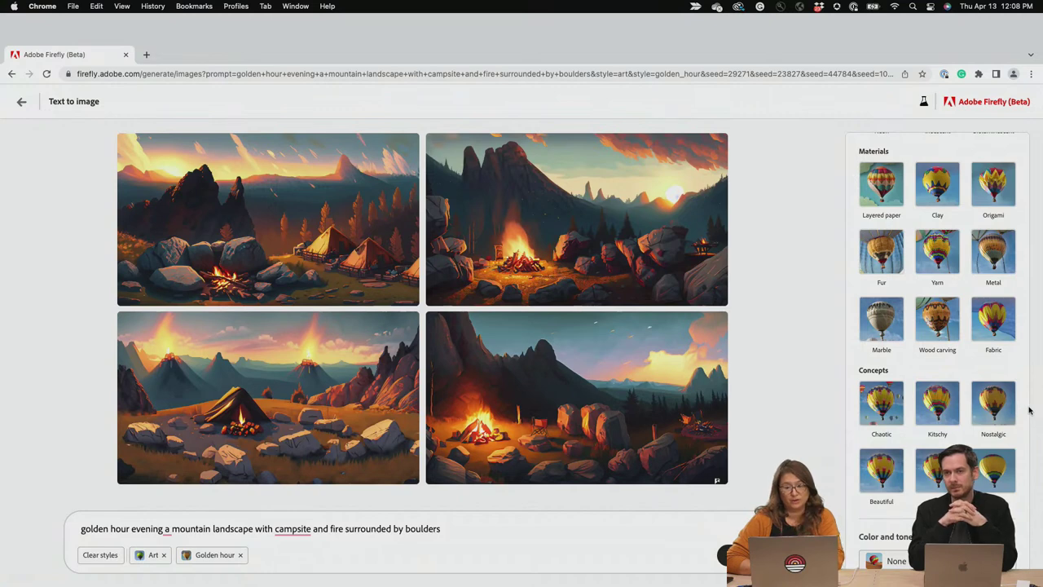
{"action": "scroll", "coordinate": [1029, 410], "scroll_direction": "up", "scroll_amount": 2}
{"action": "scroll", "coordinate": [1029, 410], "scroll_direction": "up", "scroll_amount": 1}
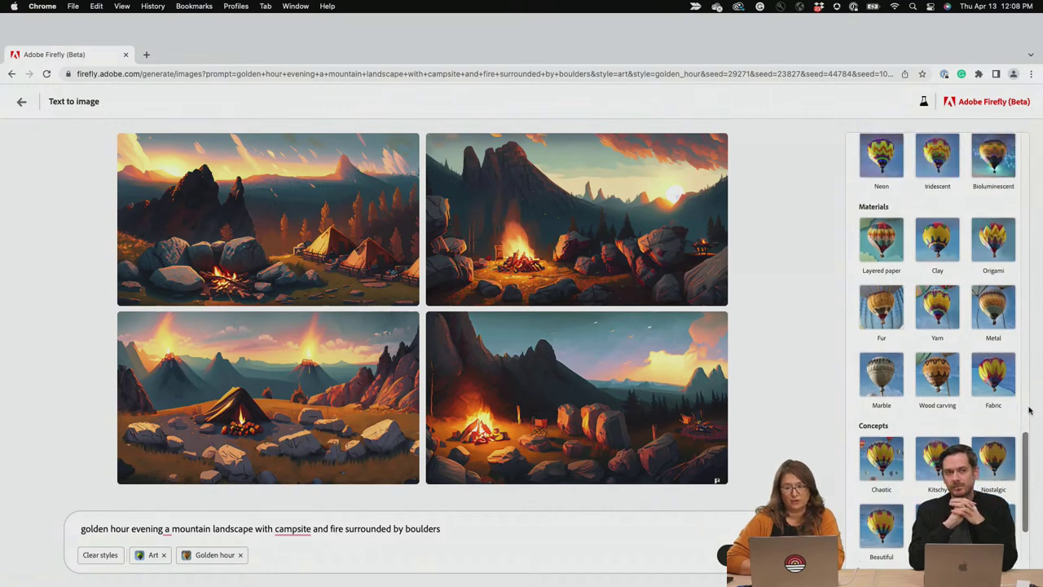
{"action": "left_click", "coordinate": [885, 241]}
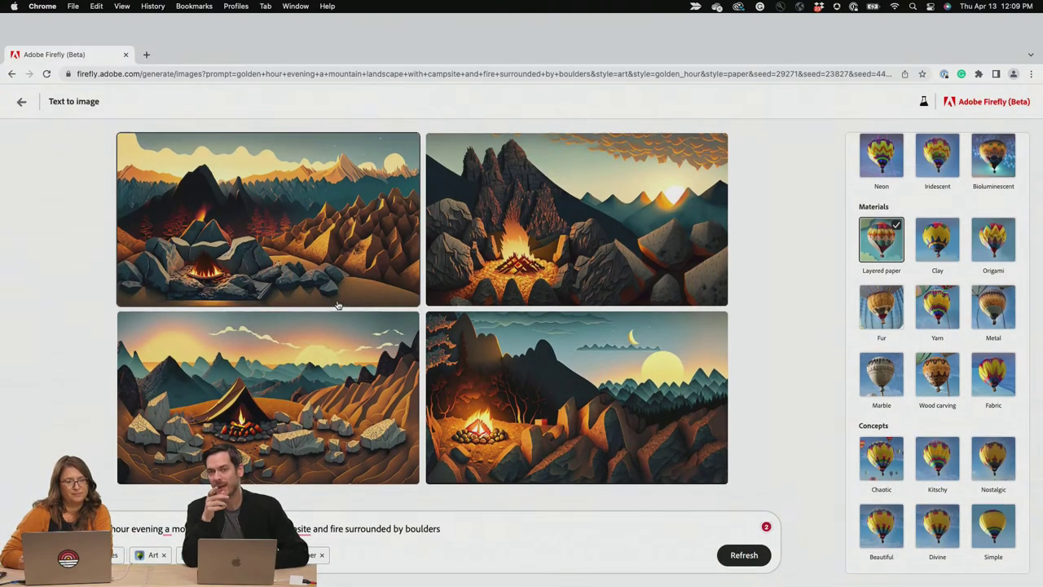
Download the first layered paper campsite image with its Content Credentials included
{"action": "left_click", "coordinate": [406, 147]}
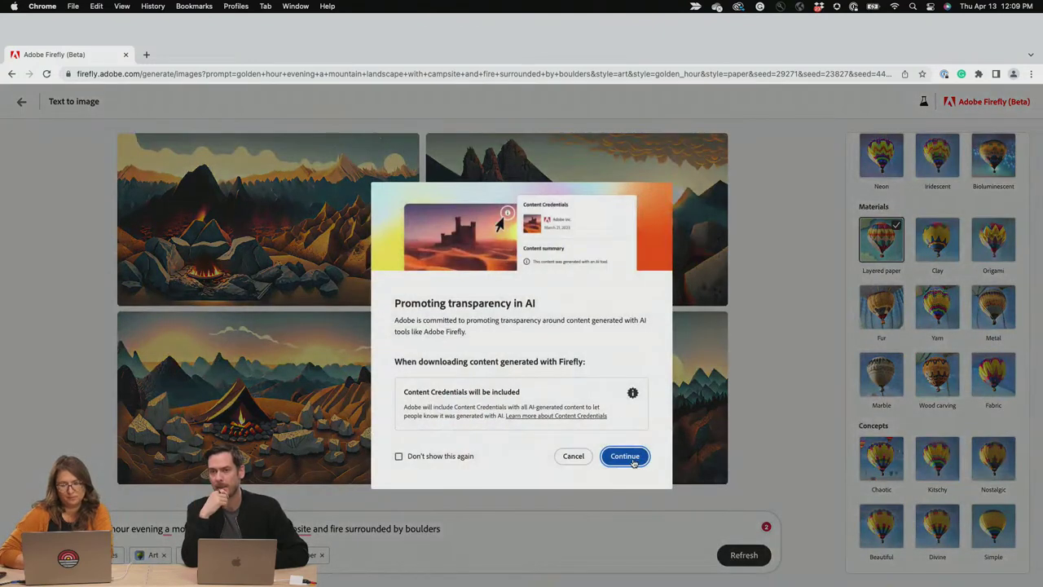
{"action": "left_click", "coordinate": [627, 458]}
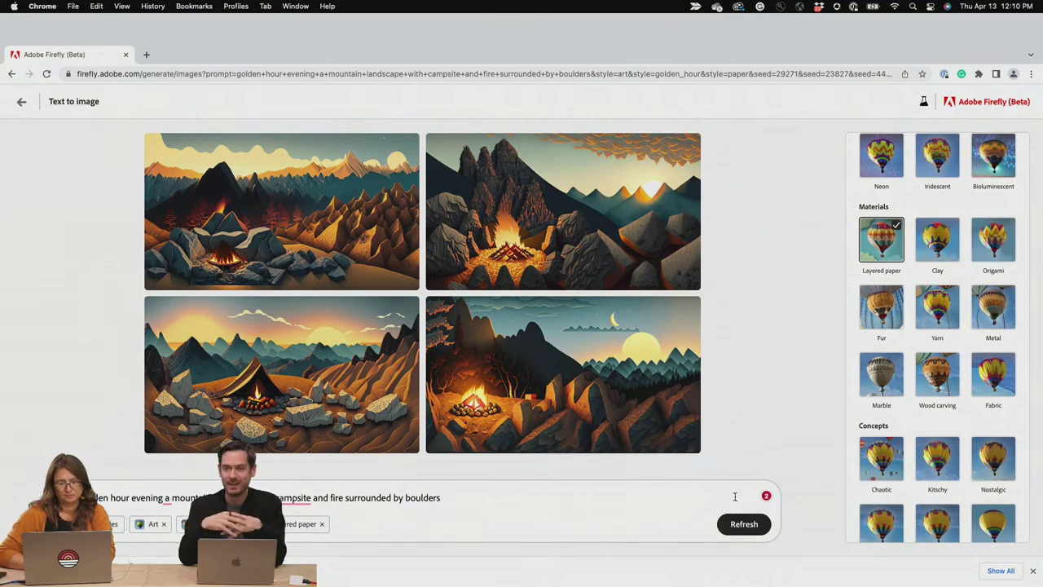
{"action": "scroll", "coordinate": [948, 407], "scroll_direction": "down", "scroll_amount": 3}
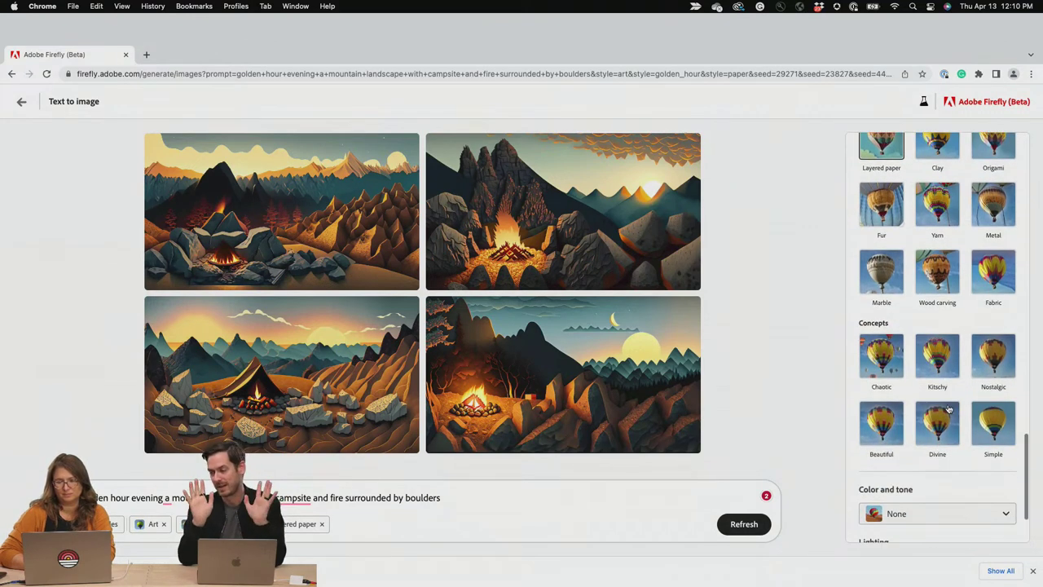
{"action": "scroll", "coordinate": [948, 407], "scroll_direction": "up", "scroll_amount": 3}
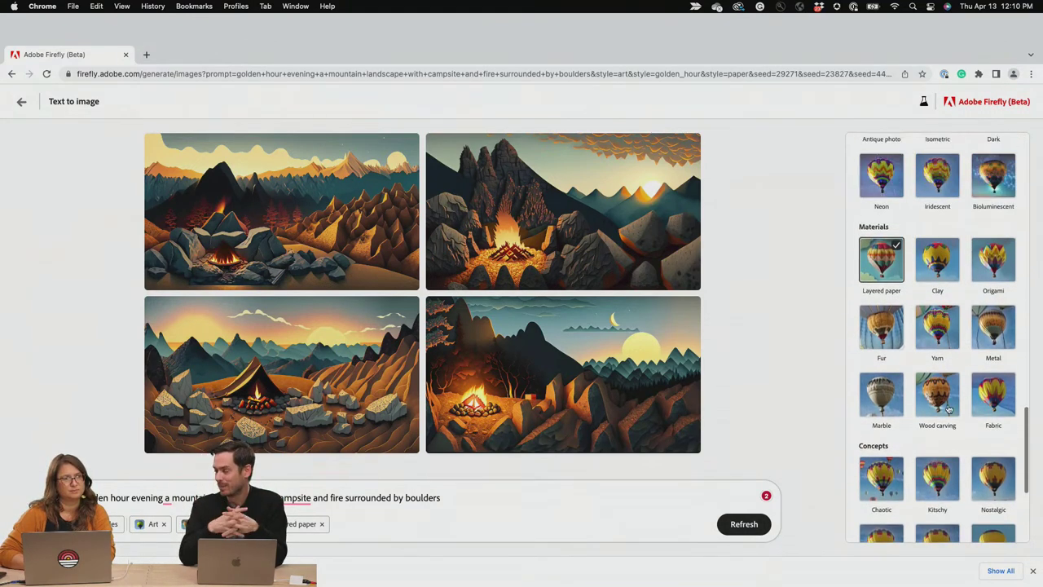
Add "layered paper" at the start of the prompt, before "golden hour evening", and generate new images
{"action": "mouse_move", "coordinate": [691, 350]}
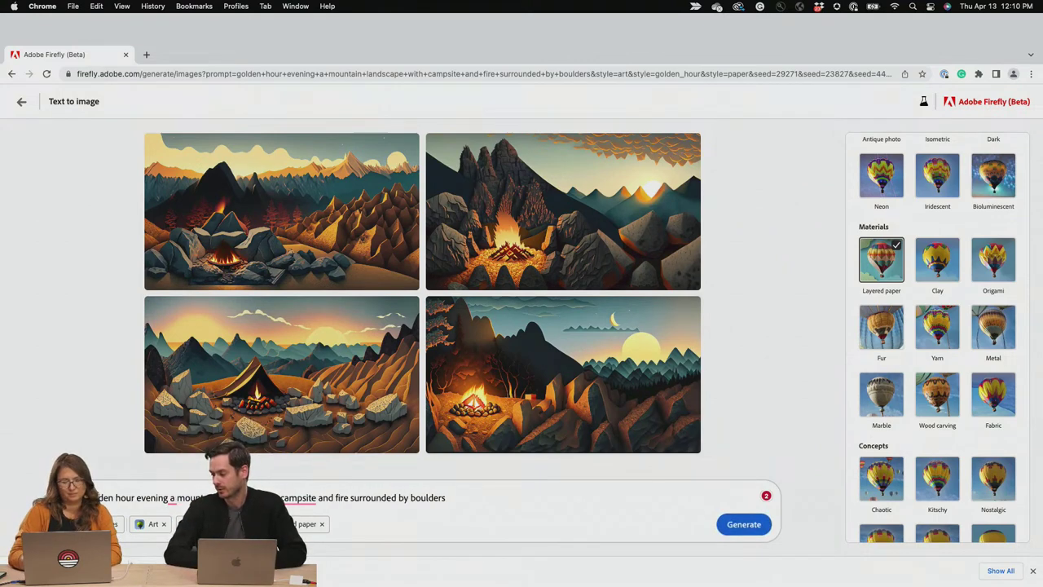
{"action": "type", "text": "Layered"}
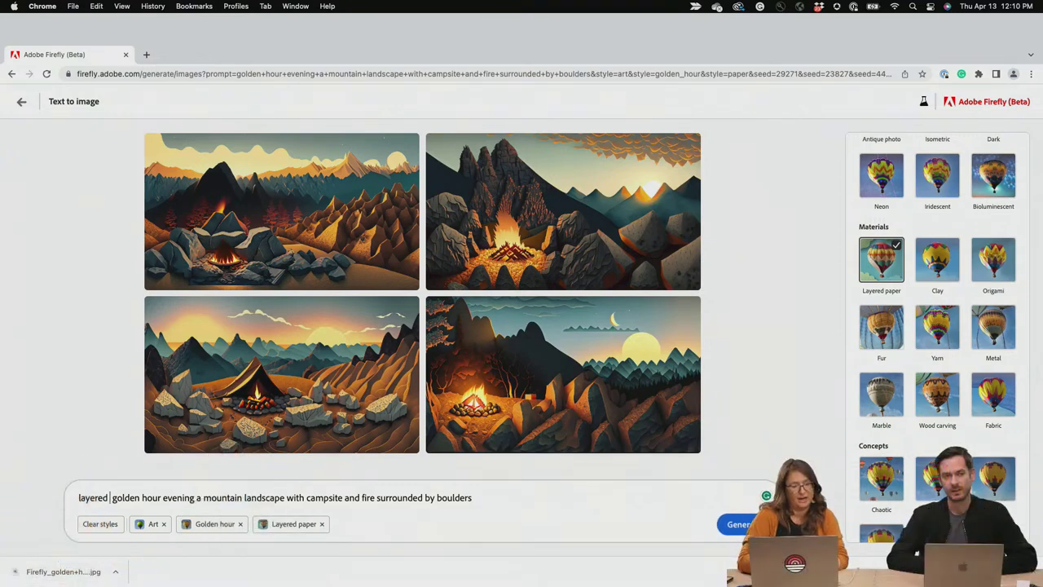
{"action": "type", "text": "paper"}
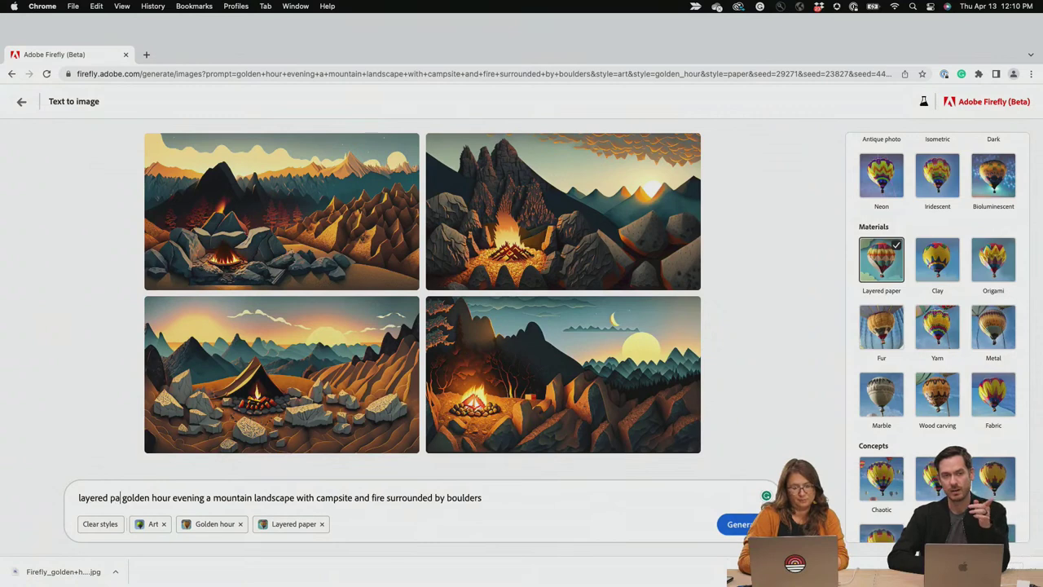
{"action": "key", "text": "Return"}
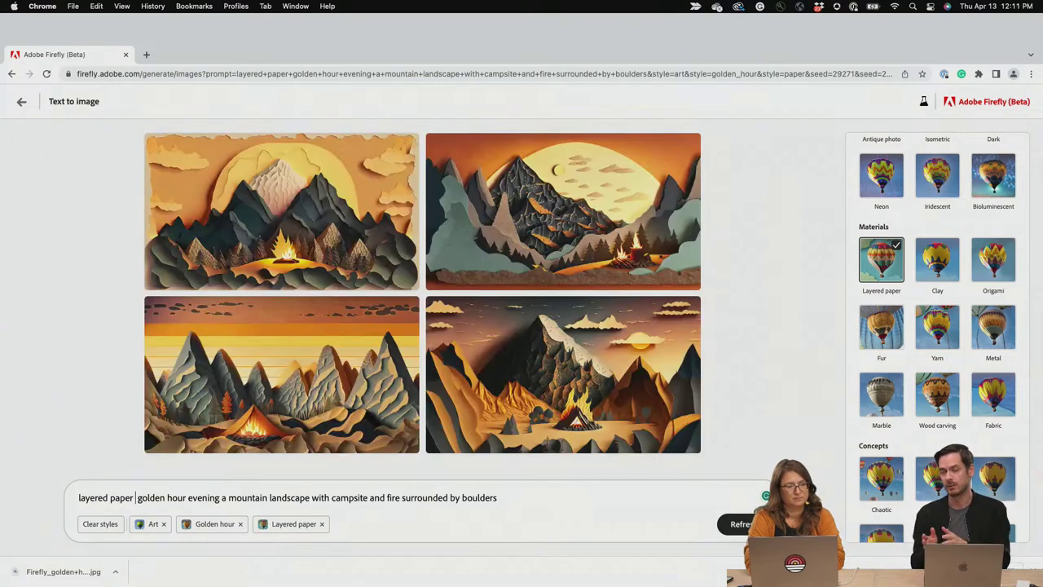
{"action": "left_click", "coordinate": [135, 497]}
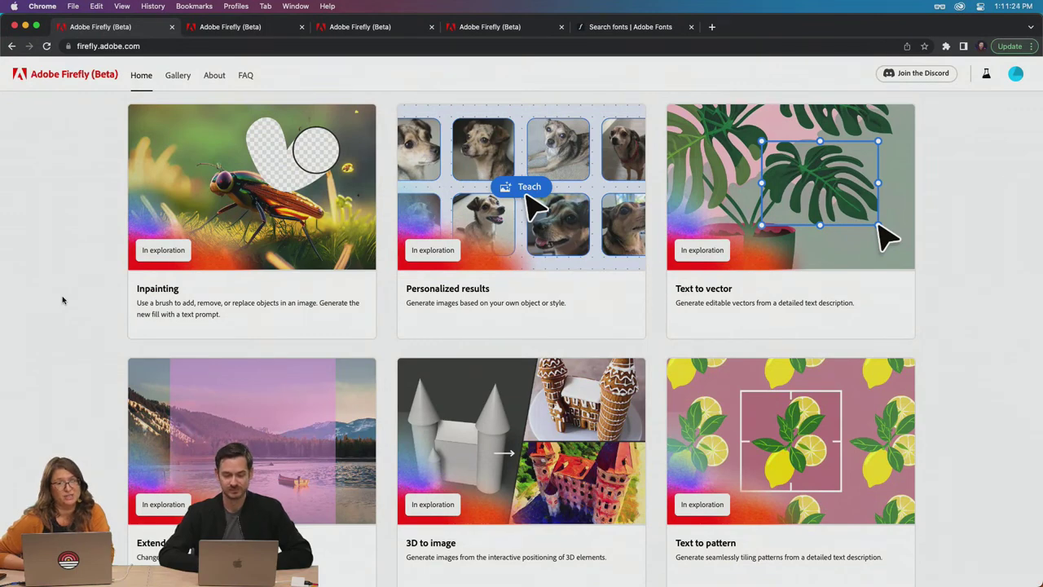
Look through the home page's features in exploration, from Inpainting to Text to template, and the tools offered to try out
{"action": "scroll", "coordinate": [63, 300], "scroll_direction": "down", "scroll_amount": 4}
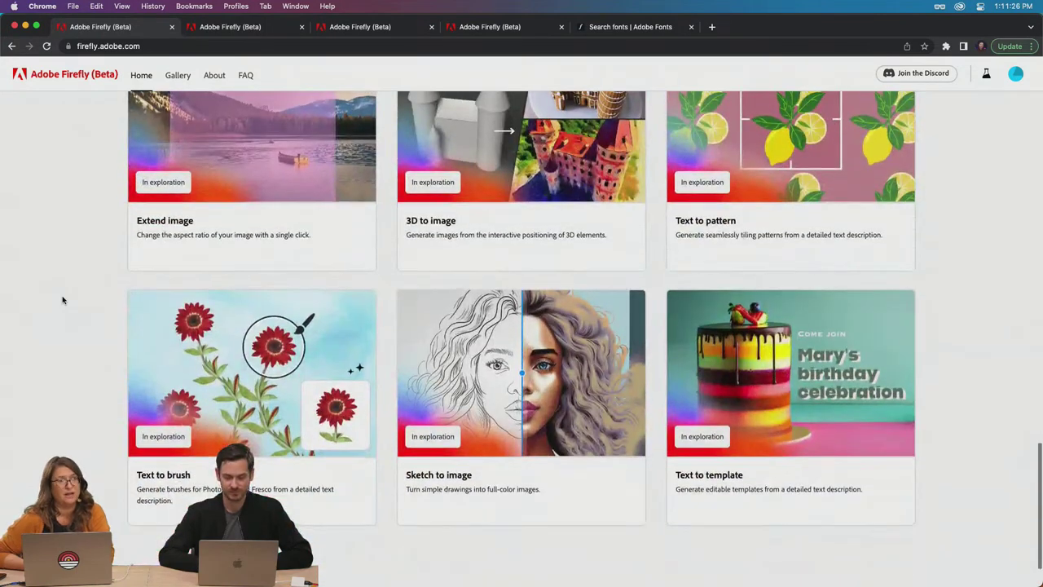
{"action": "scroll", "coordinate": [62, 300], "scroll_direction": "up", "scroll_amount": 3}
{"action": "scroll", "coordinate": [63, 300], "scroll_direction": "up", "scroll_amount": 2}
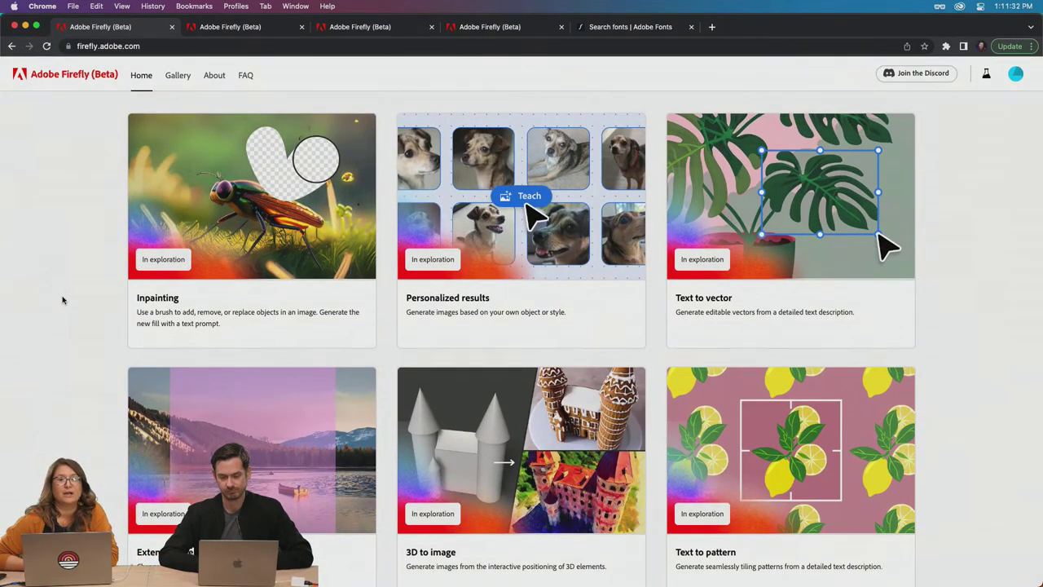
{"action": "scroll", "coordinate": [63, 300], "scroll_direction": "down", "scroll_amount": 3}
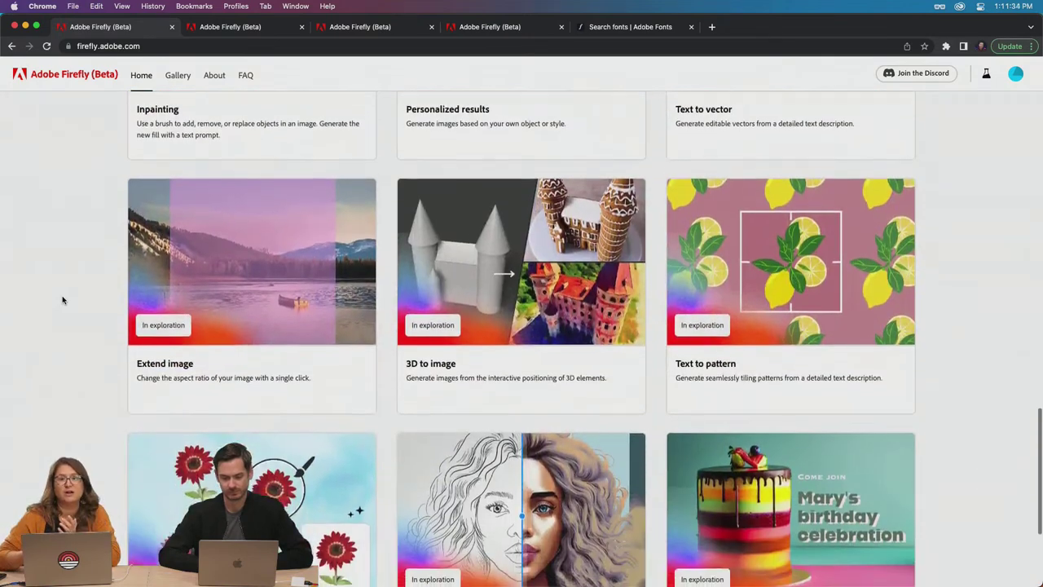
{"action": "scroll", "coordinate": [63, 300], "scroll_direction": "down", "scroll_amount": 1}
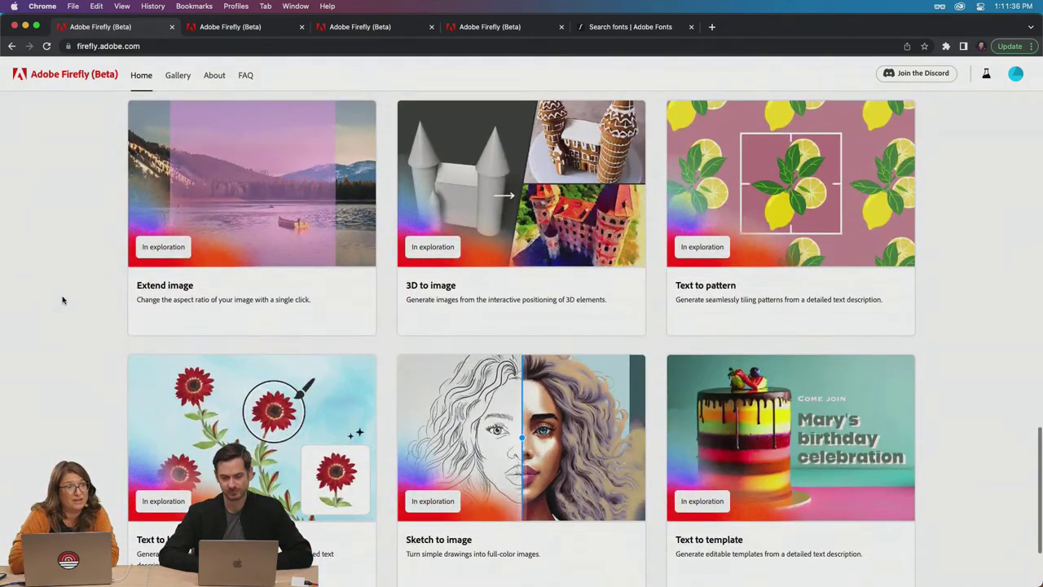
{"action": "scroll", "coordinate": [63, 300], "scroll_direction": "up", "scroll_amount": 1}
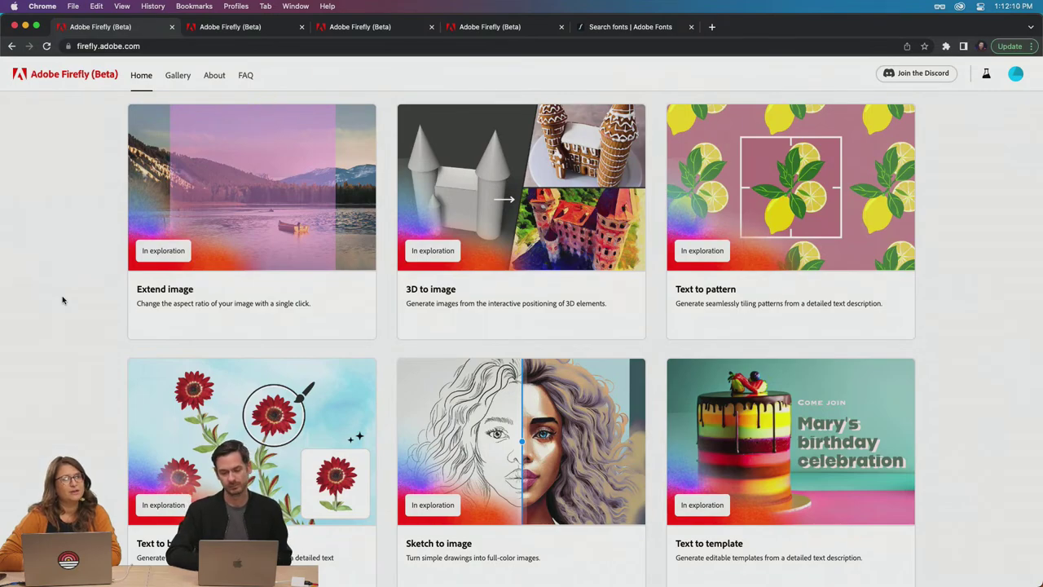
{"action": "scroll", "coordinate": [62, 300], "scroll_direction": "up", "scroll_amount": 15}
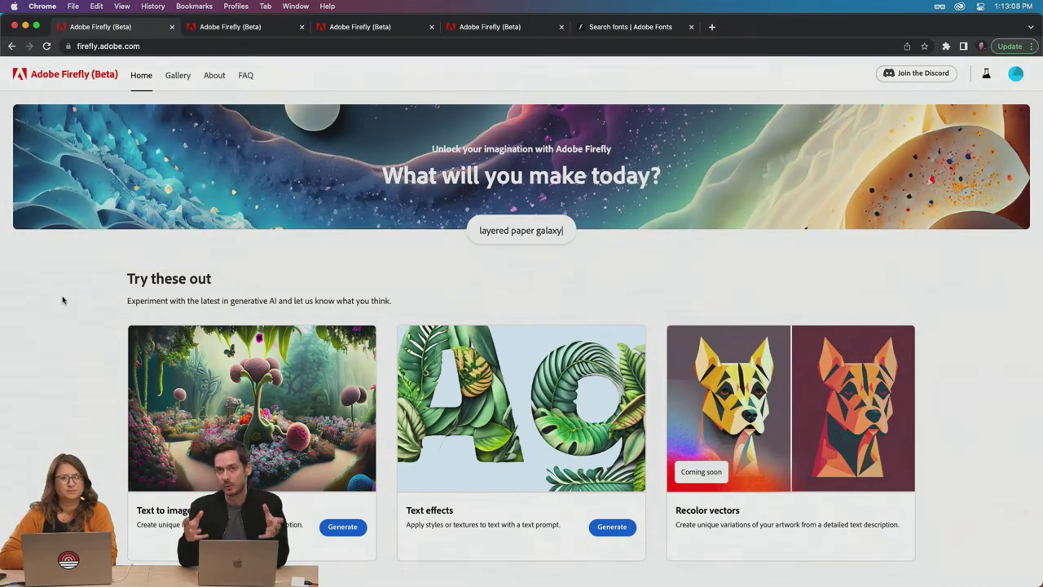
{"action": "scroll", "coordinate": [62, 300], "scroll_direction": "down", "scroll_amount": 10}
{"action": "scroll", "coordinate": [62, 300], "scroll_direction": "down", "scroll_amount": 5}
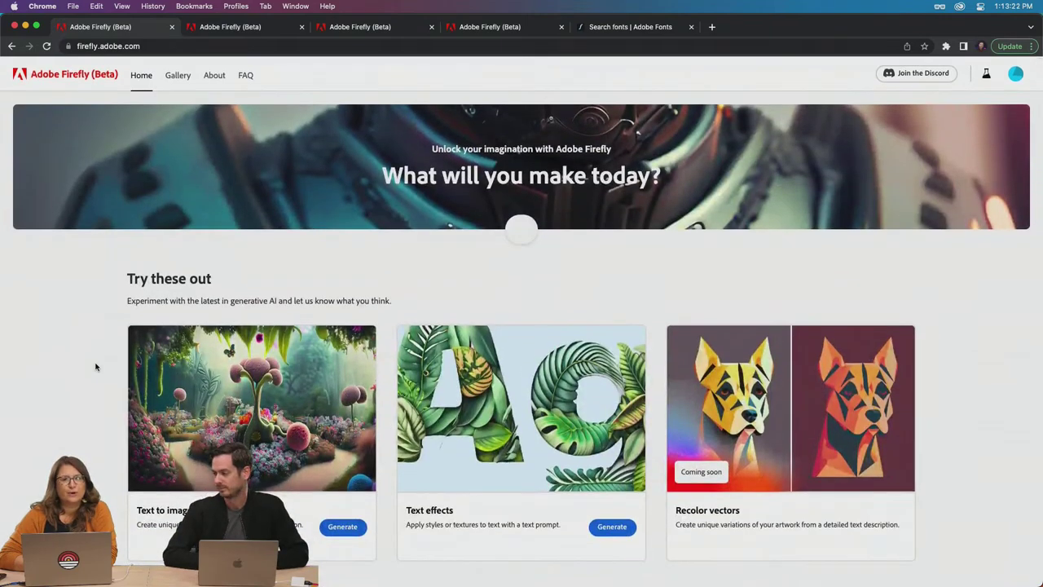
{"action": "type", "text": "iridescent"}
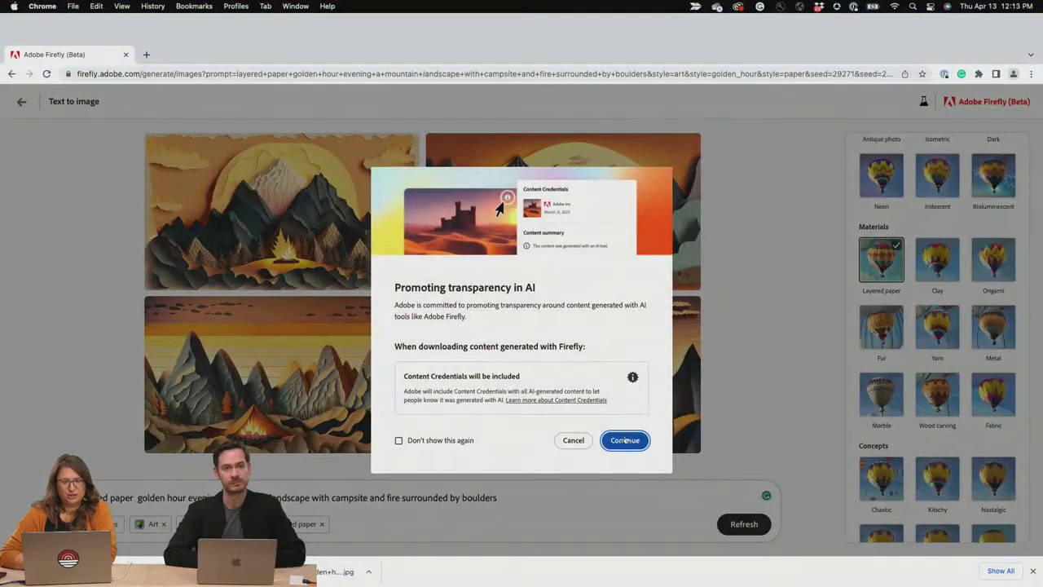
Download the generated layered paper campsite image with Content Credentials and look over the available art styles
{"action": "left_click", "coordinate": [625, 440]}
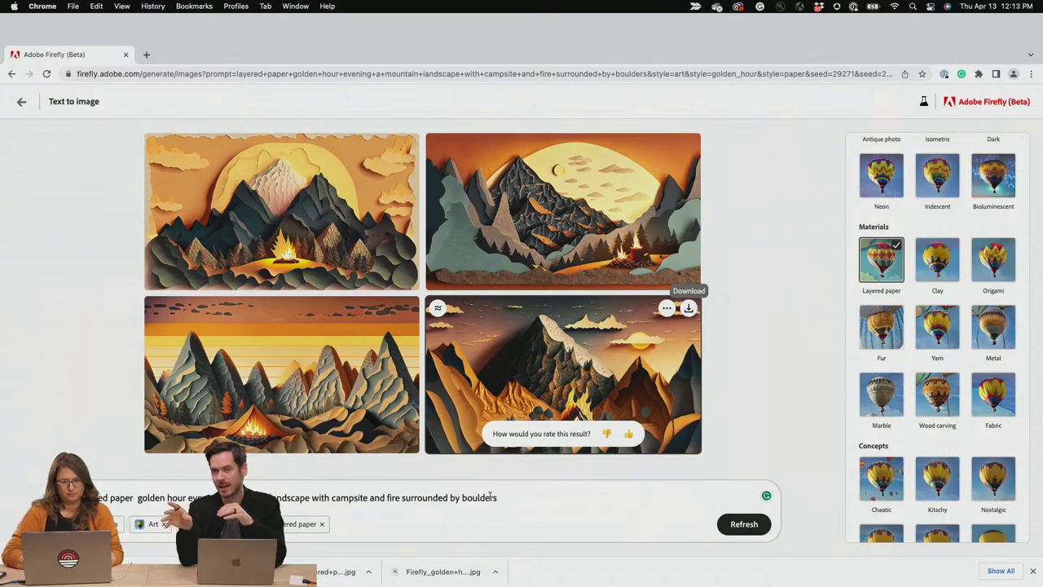
{"action": "scroll", "coordinate": [917, 279], "scroll_direction": "up", "scroll_amount": 15}
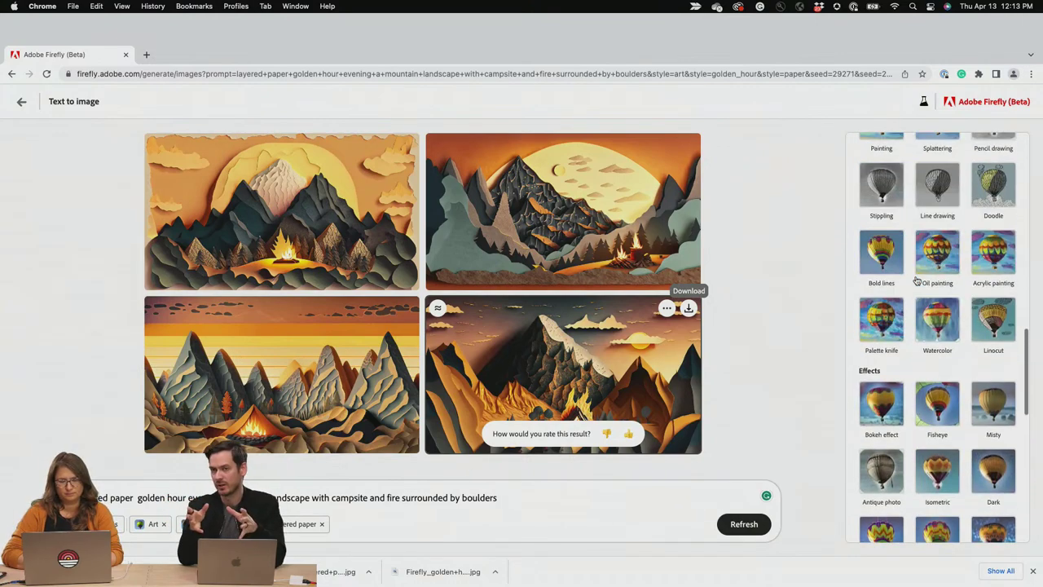
{"action": "scroll", "coordinate": [913, 260], "scroll_direction": "up", "scroll_amount": 5}
{"action": "scroll", "coordinate": [915, 280], "scroll_direction": "down", "scroll_amount": 2}
{"action": "left_click", "coordinate": [135, 497]}
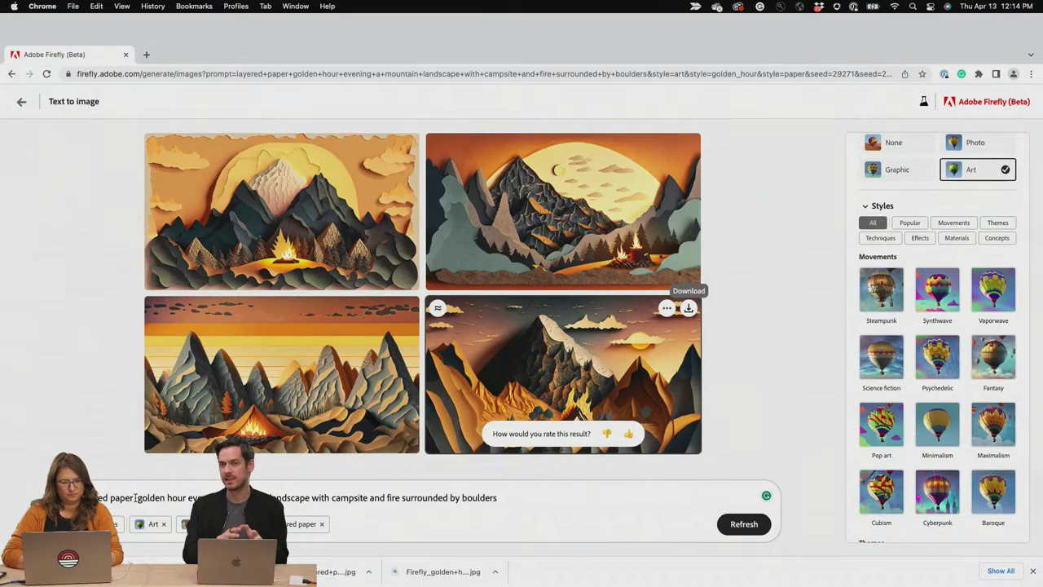
{"action": "type", "text": "bear"}
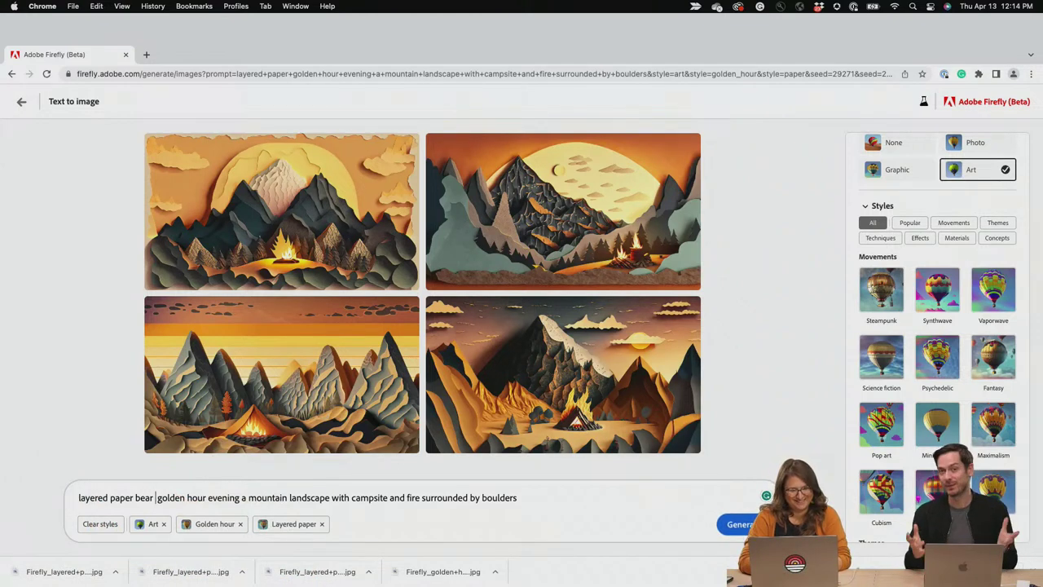
{"action": "key", "text": "BackSpace"}
{"action": "key", "text": "BackSpace"}
{"action": "key", "text": "BackSpace"}
{"action": "key", "text": "BackSpace"}
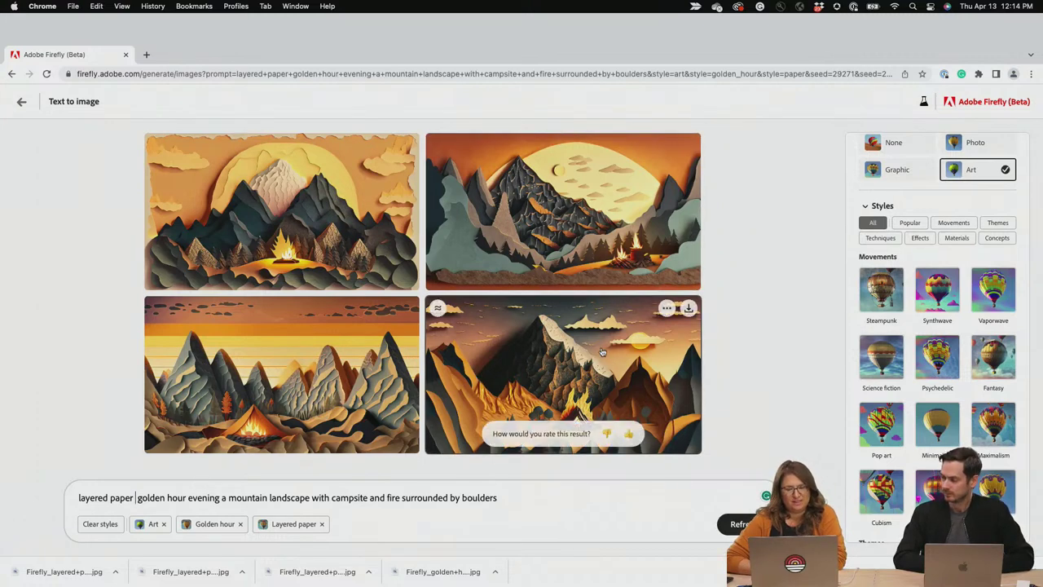
Use the fourth campsite image as reference image, then generate with "and bears swimming in a stream with" replacing "and" after "campsite" in the prompt
{"action": "left_click", "coordinate": [667, 310]}
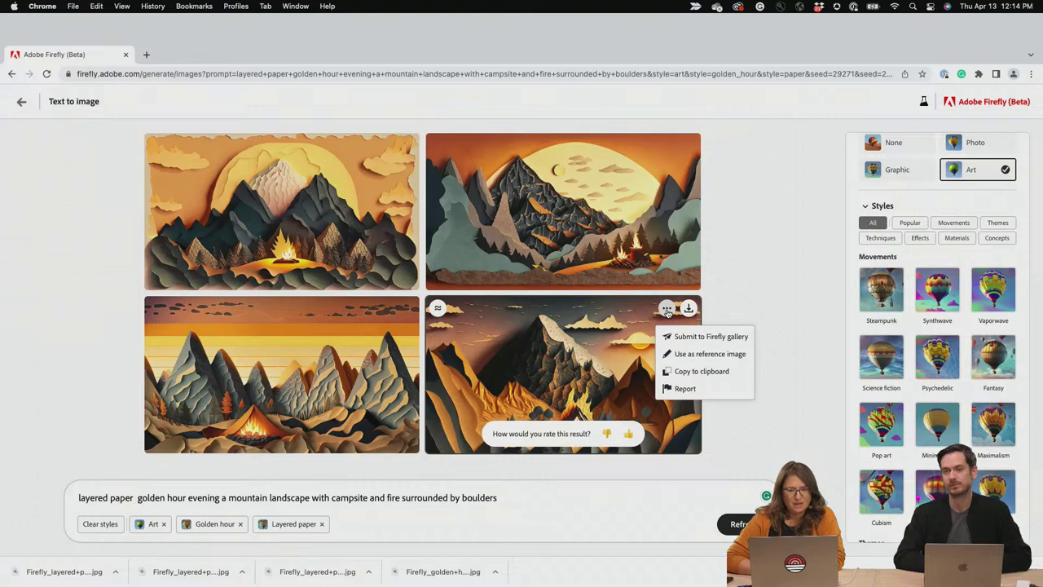
{"action": "left_click", "coordinate": [676, 354]}
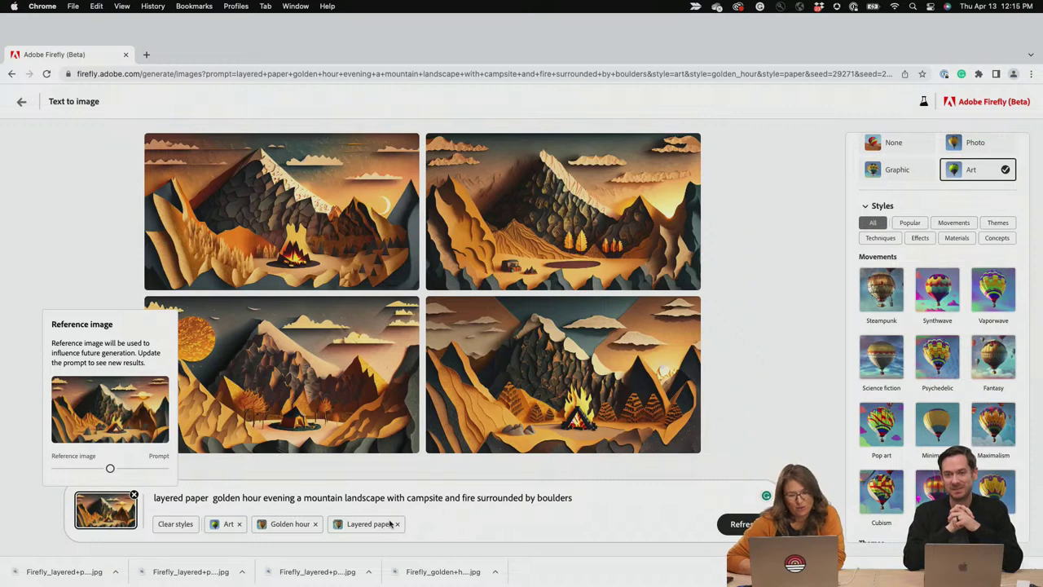
{"action": "left_click", "coordinate": [446, 500]}
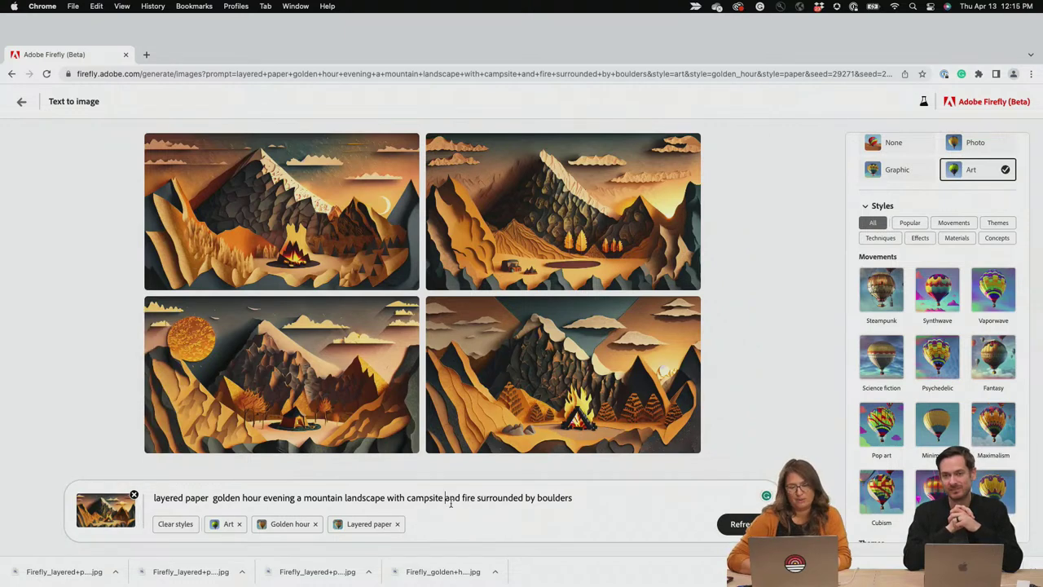
{"action": "type", "text": "and"}
{"action": "type", "text": "ars sw"}
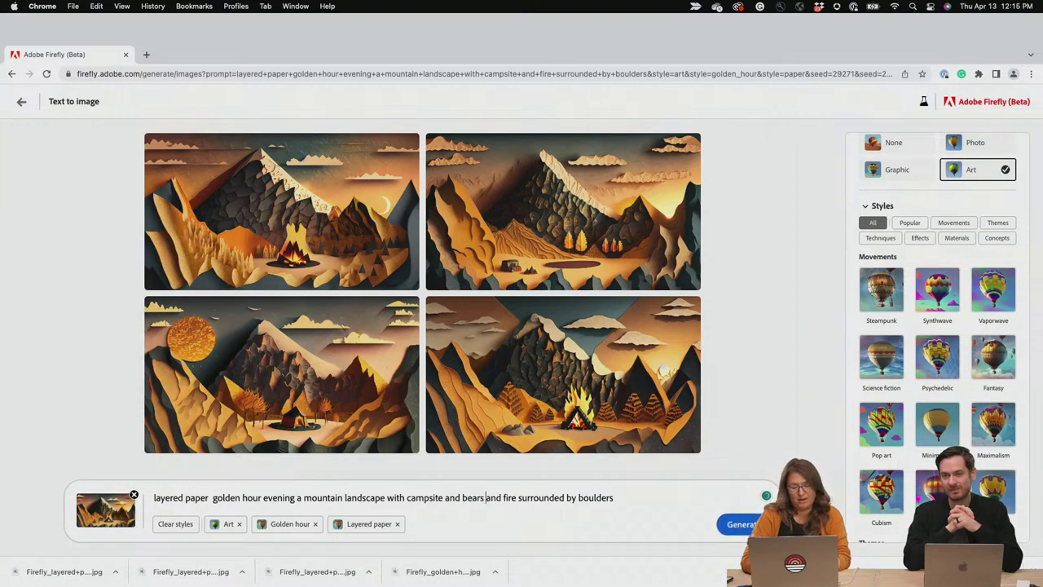
{"action": "type", "text": "imming in"}
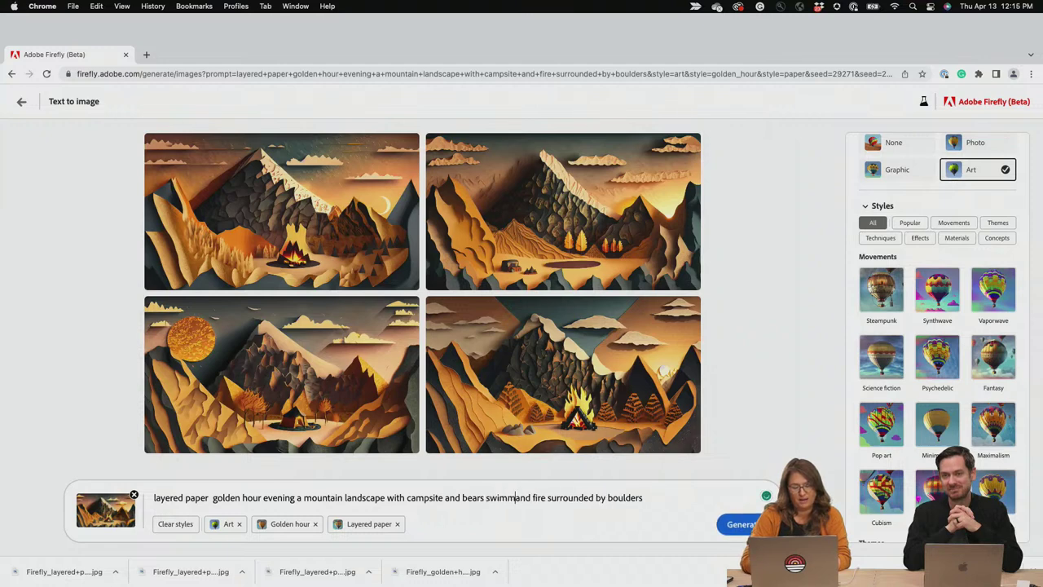
{"action": "type", "text": " a st"}
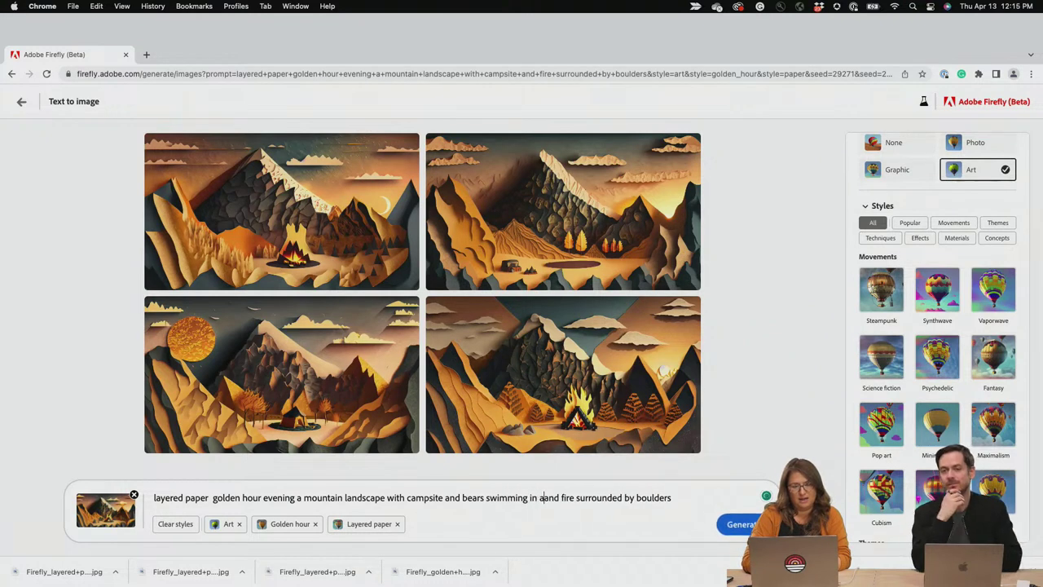
{"action": "type", "text": "ream"}
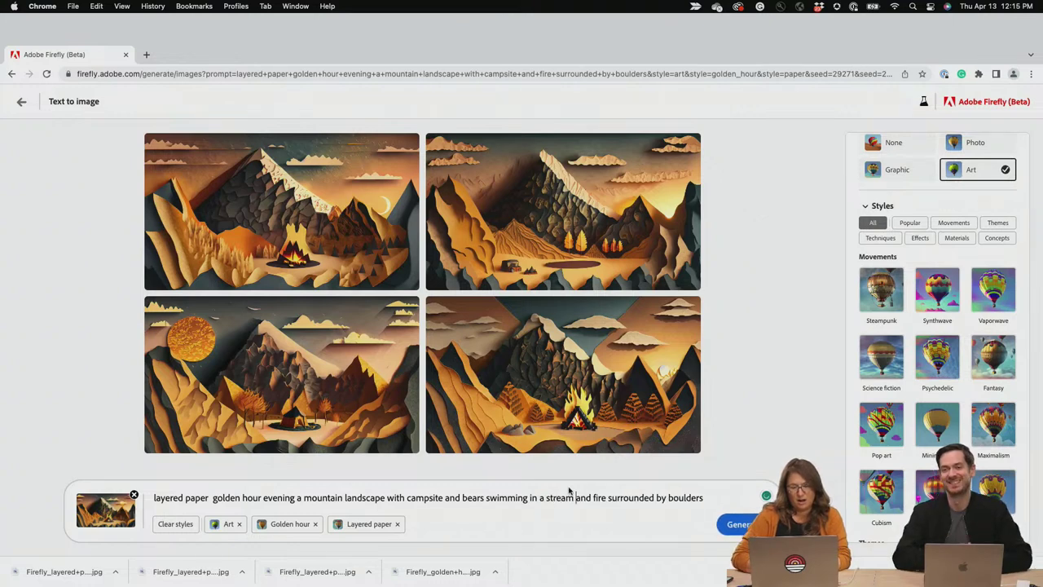
{"action": "left_click_drag", "start_coordinate": [575, 497], "coordinate": [590, 499]}
{"action": "type", "text": "with"}
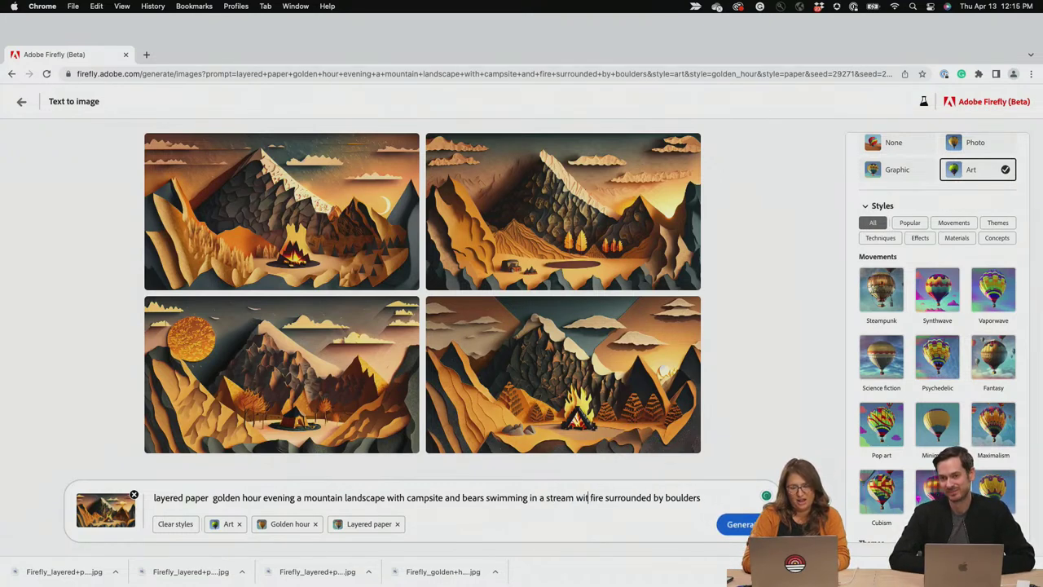
{"action": "key", "text": "Return"}
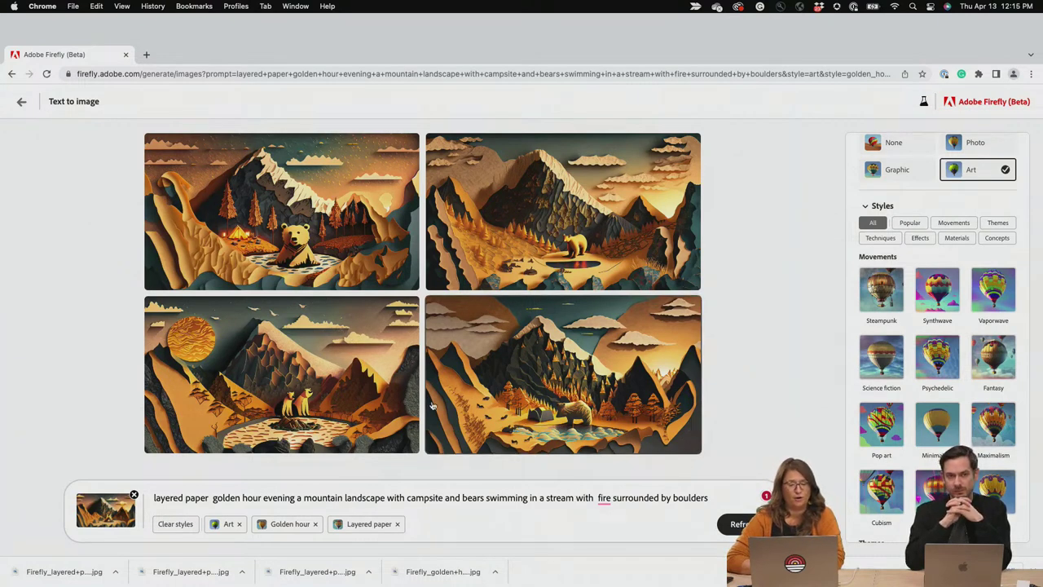
Download the fourth and first generated bear images with Content Credentials included
{"action": "mouse_move", "coordinate": [491, 386]}
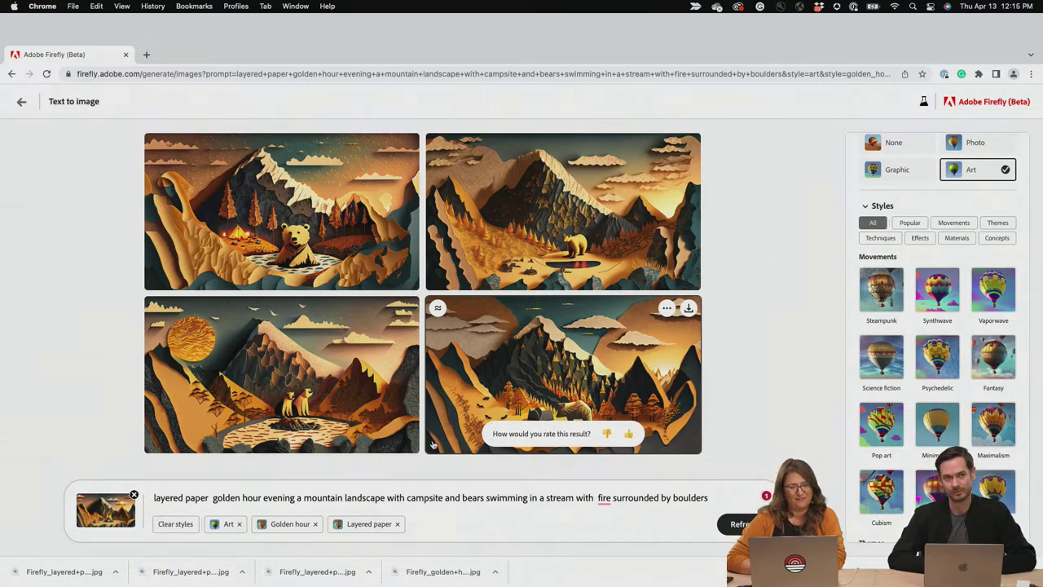
{"action": "left_click", "coordinate": [689, 311]}
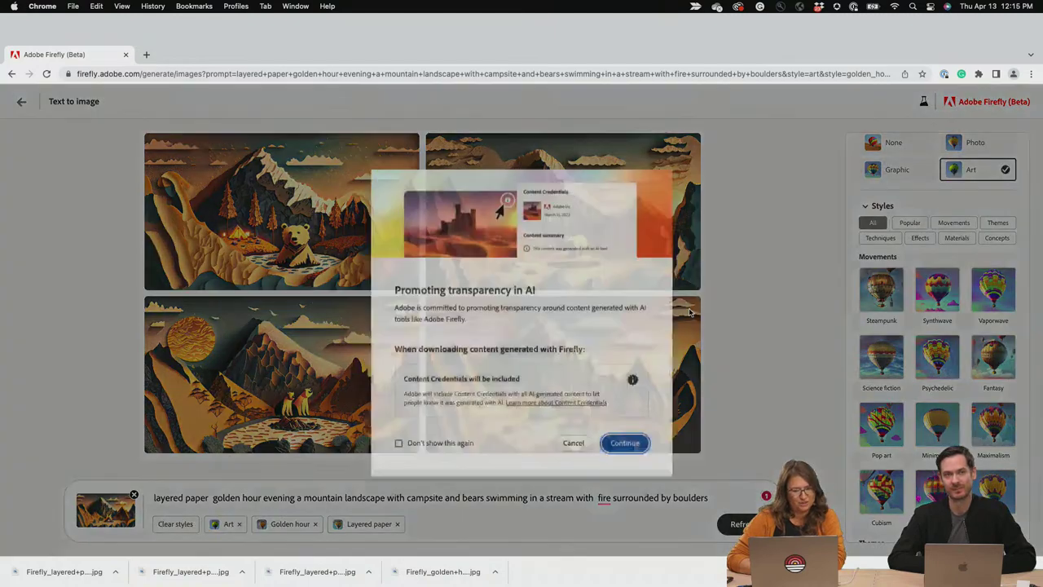
{"action": "left_click", "coordinate": [624, 440]}
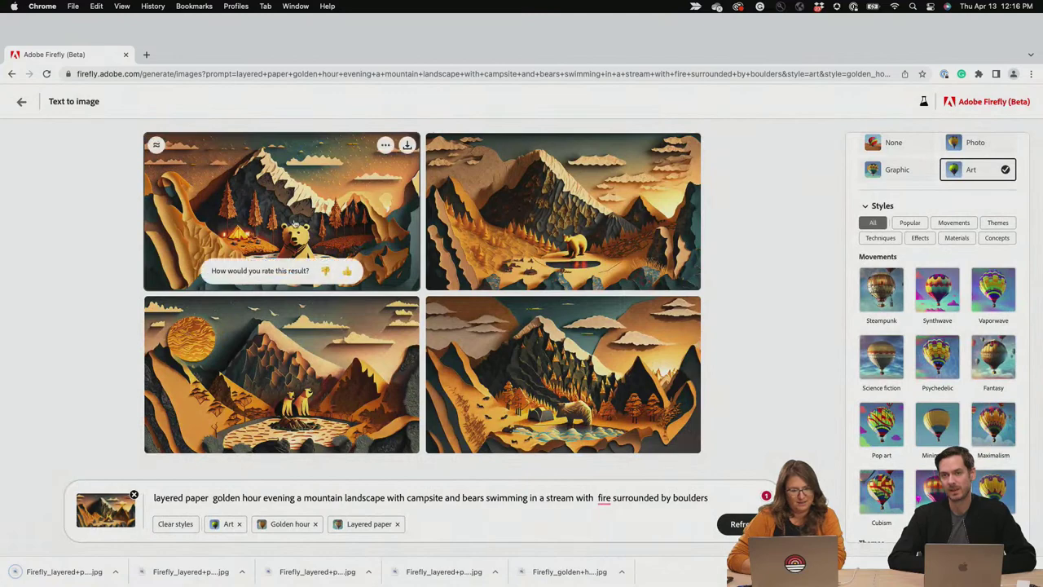
{"action": "left_click", "coordinate": [408, 145]}
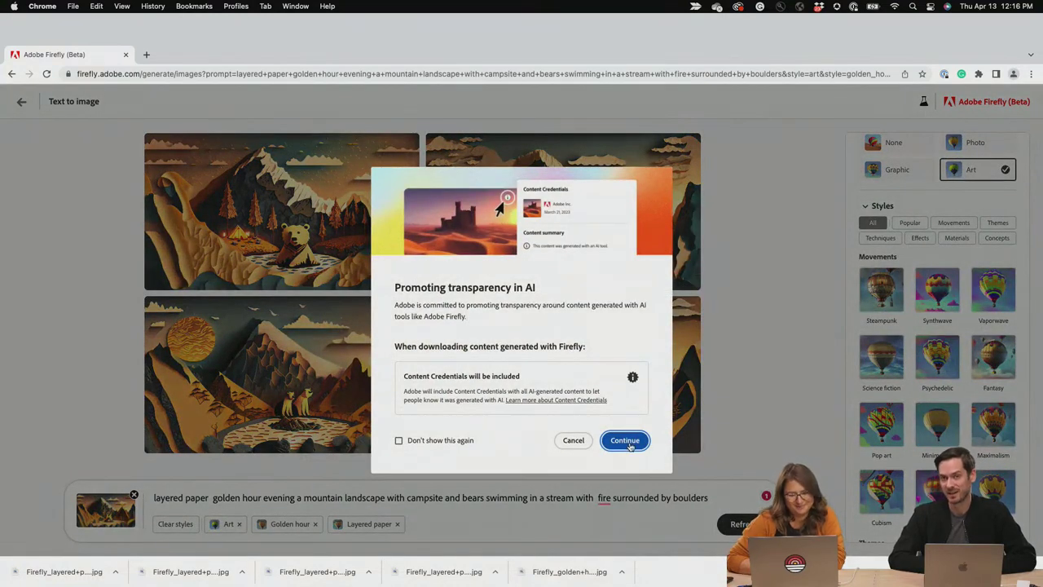
{"action": "left_click", "coordinate": [625, 440]}
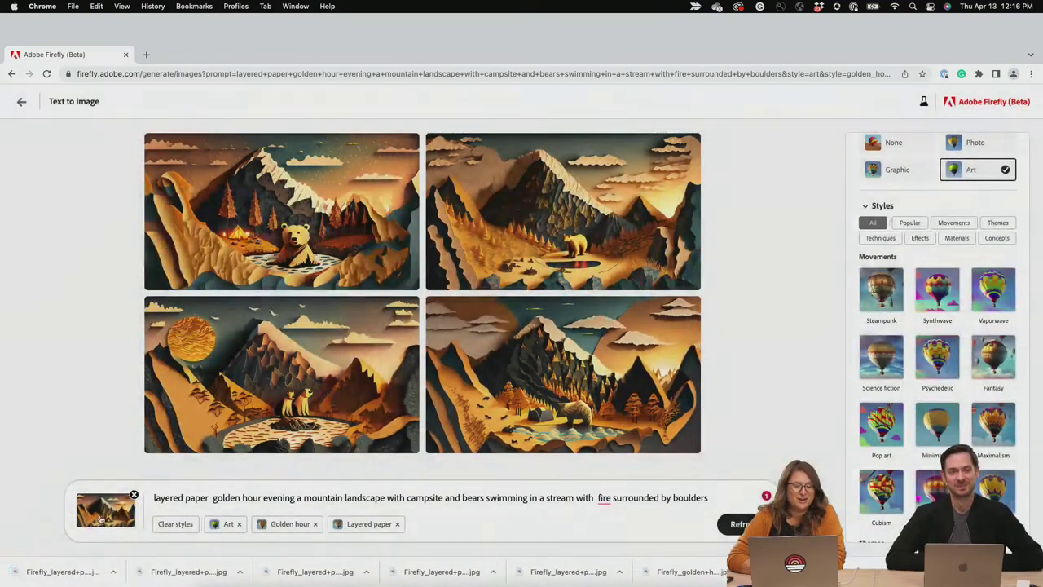
Try shifting the reference image balance strongly toward the reference image, and then well toward the prompt
{"action": "left_click", "coordinate": [100, 512]}
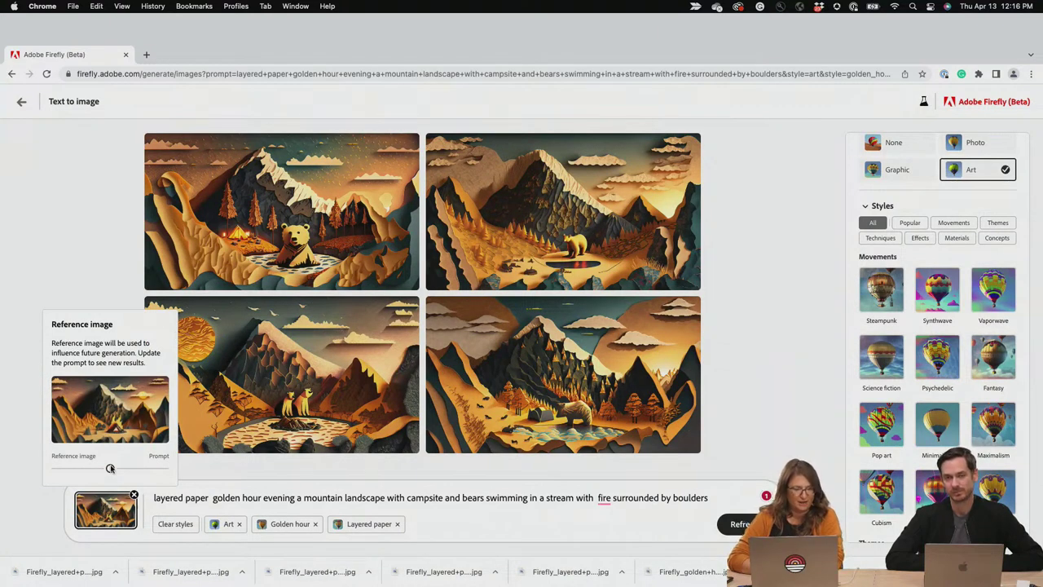
{"action": "left_click_drag", "start_coordinate": [110, 468], "coordinate": [68, 468]}
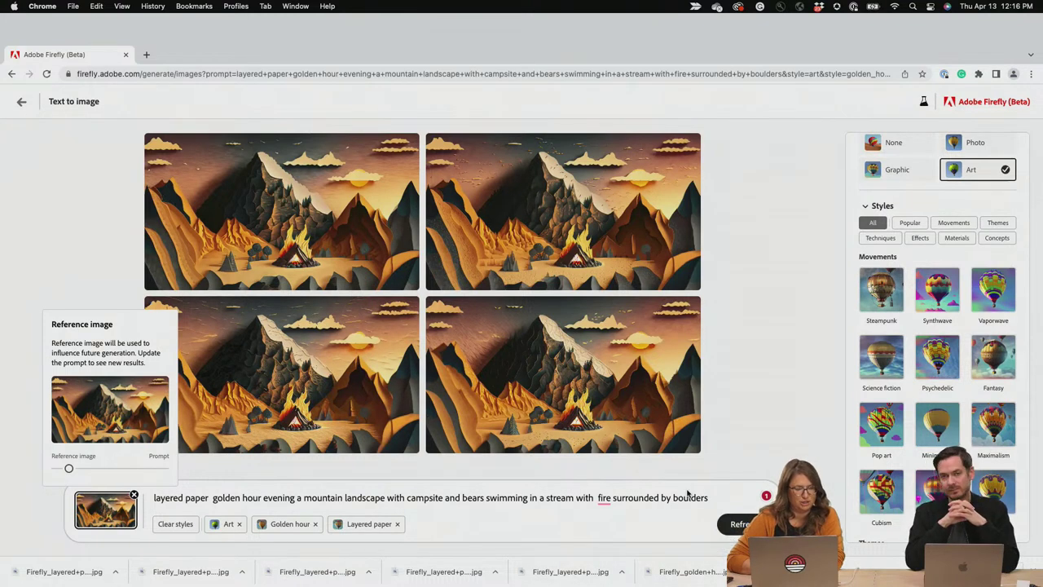
{"action": "left_click_drag", "start_coordinate": [68, 469], "coordinate": [139, 470]}
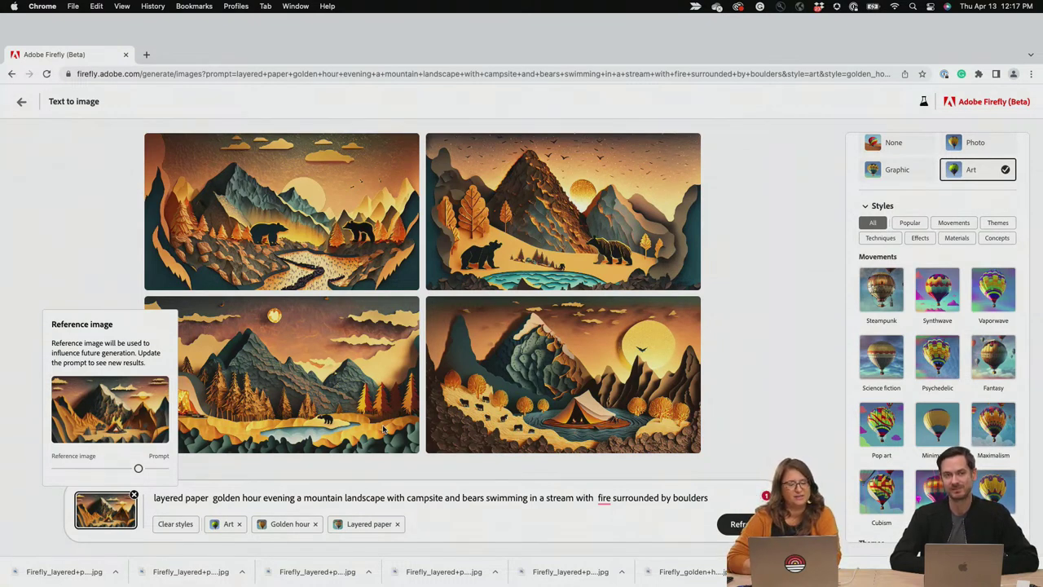
Set the reference image balance just past the middle toward the prompt and download the fourth resulting image with Content Credentials
{"action": "left_click_drag", "start_coordinate": [138, 469], "coordinate": [115, 470]}
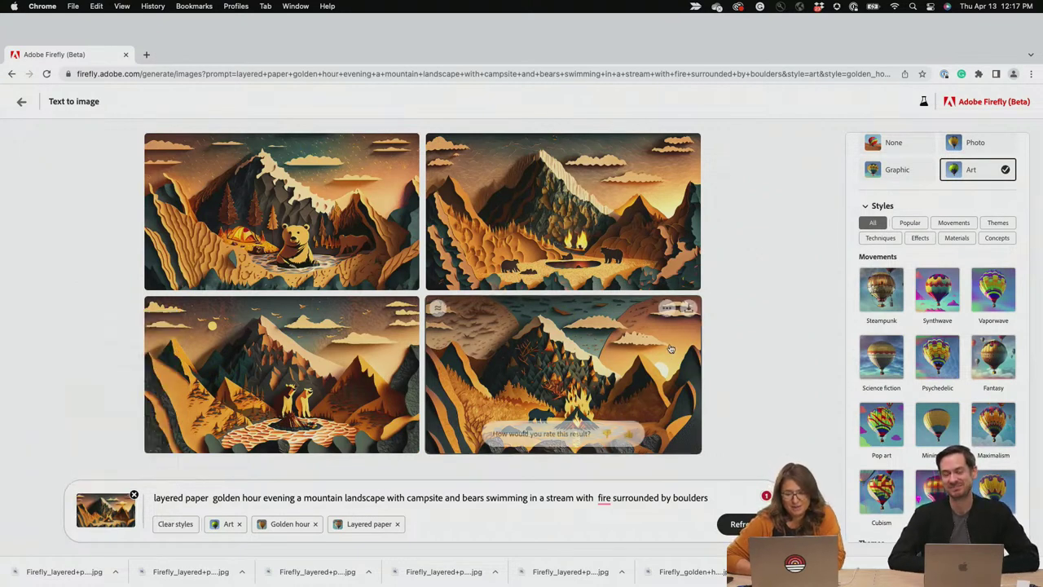
{"action": "left_click", "coordinate": [688, 308]}
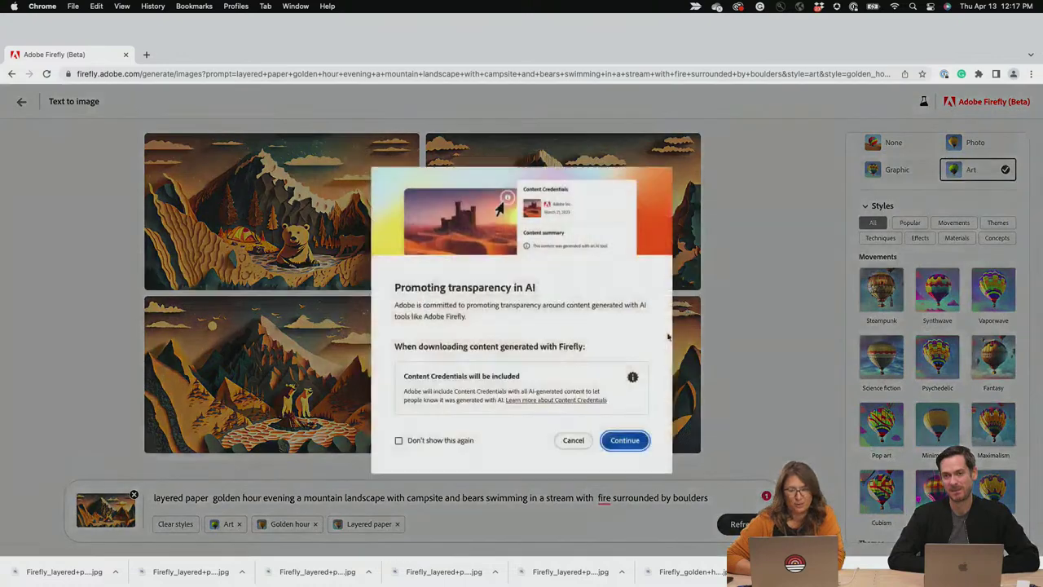
{"action": "left_click", "coordinate": [628, 442]}
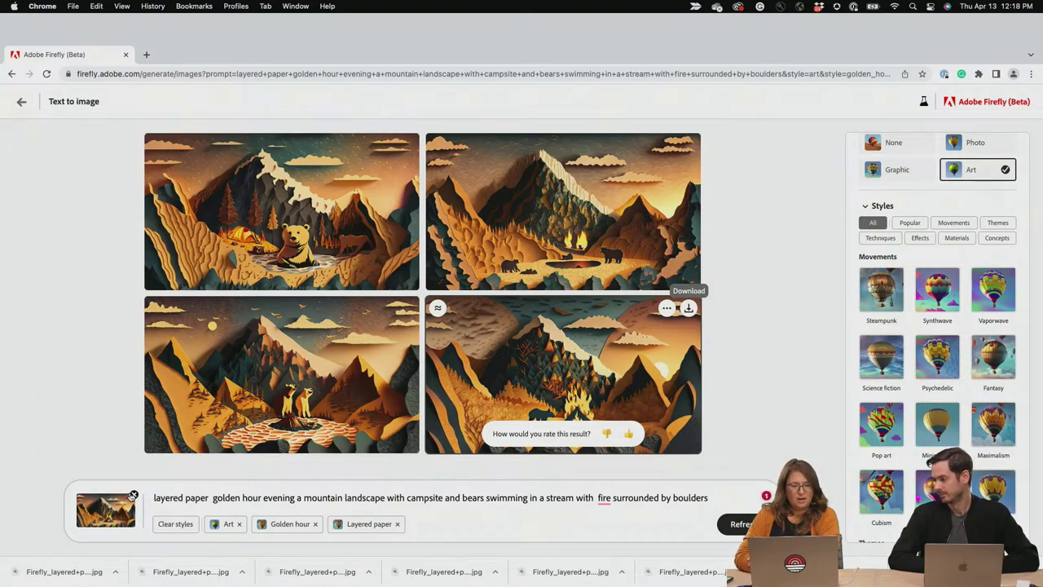
Remove the reference image, return to the Text to image gallery and browse its sample images and prompts
{"action": "left_click", "coordinate": [134, 495]}
{"action": "left_click", "coordinate": [21, 103]}
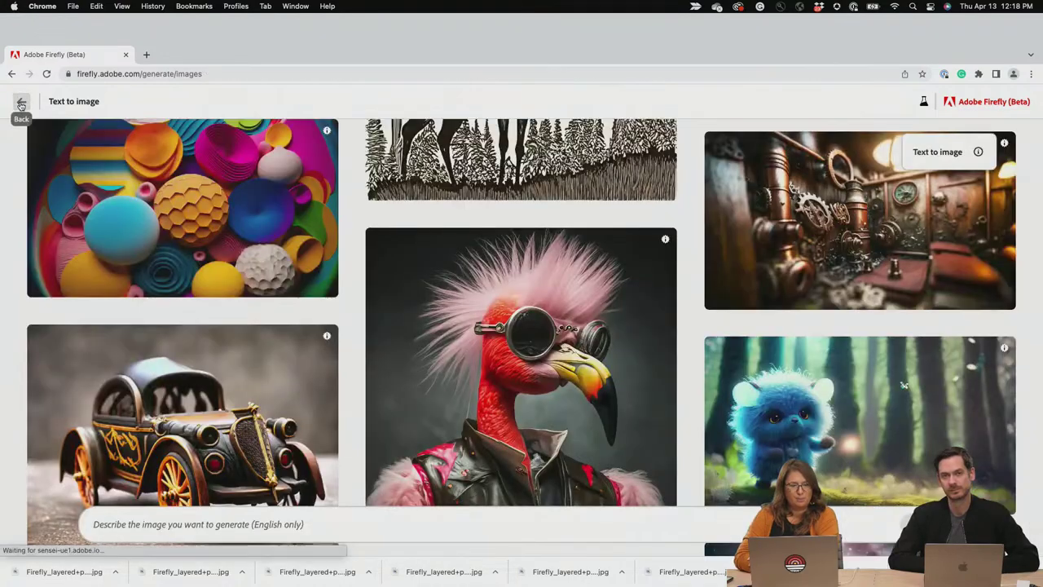
{"action": "scroll", "coordinate": [217, 285], "scroll_direction": "down", "scroll_amount": 5}
{"action": "scroll", "coordinate": [217, 285], "scroll_direction": "down", "scroll_amount": 2}
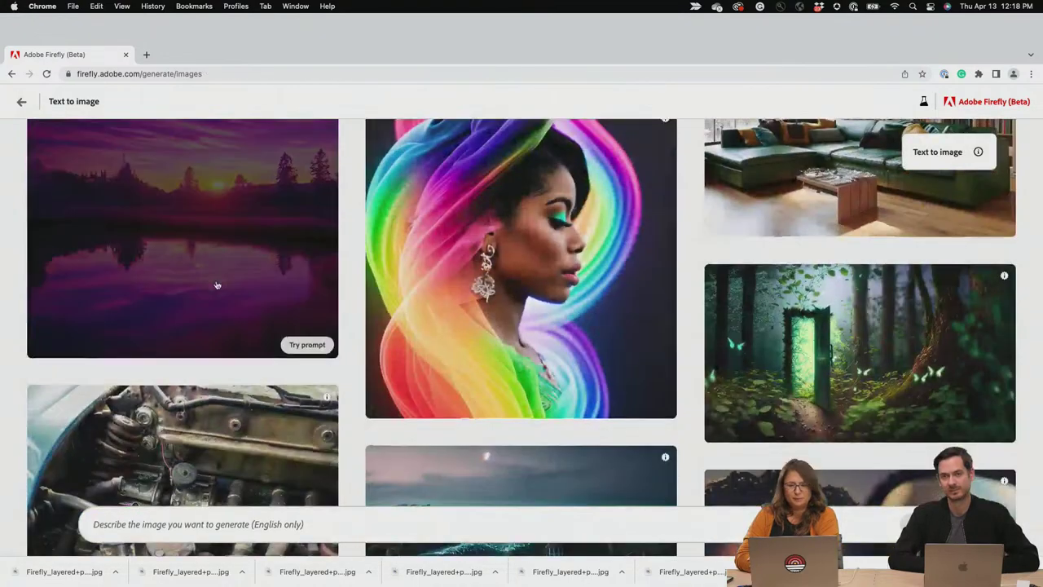
{"action": "scroll", "coordinate": [217, 285], "scroll_direction": "up", "scroll_amount": 9}
{"action": "scroll", "coordinate": [217, 285], "scroll_direction": "up", "scroll_amount": 10}
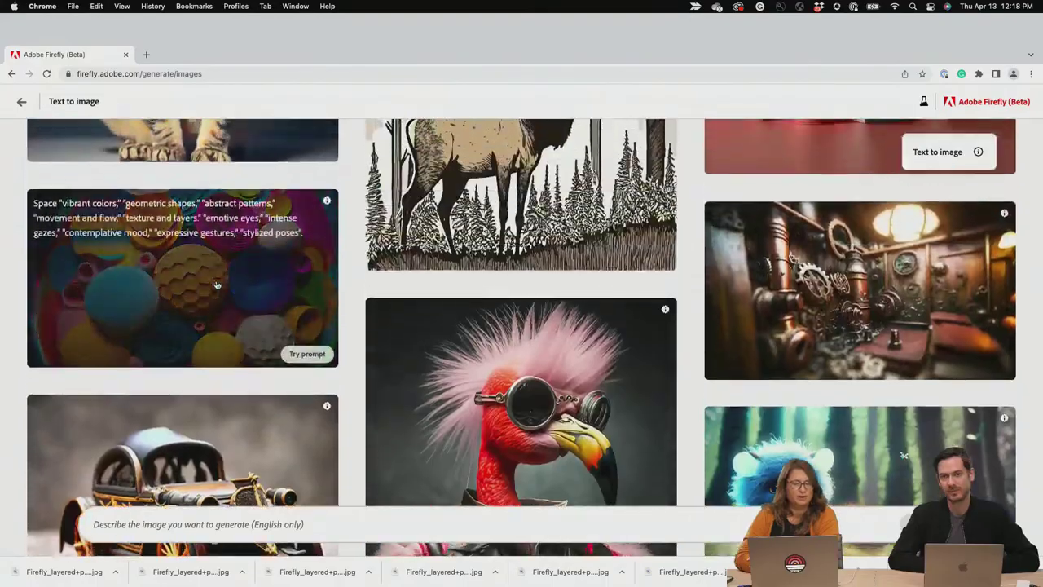
{"action": "scroll", "coordinate": [217, 285], "scroll_direction": "up", "scroll_amount": 10}
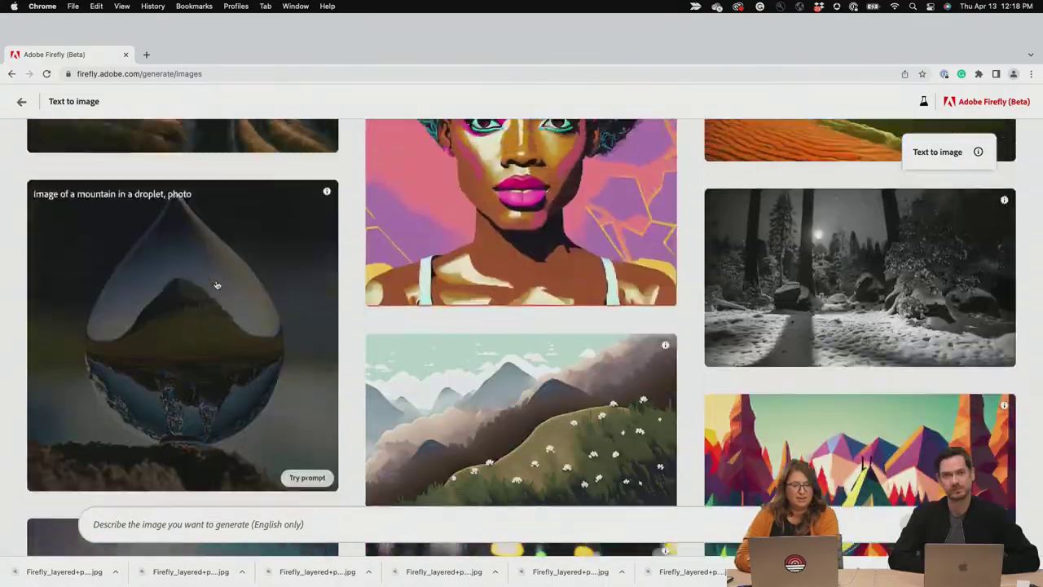
{"action": "scroll", "coordinate": [217, 285], "scroll_direction": "up", "scroll_amount": 10}
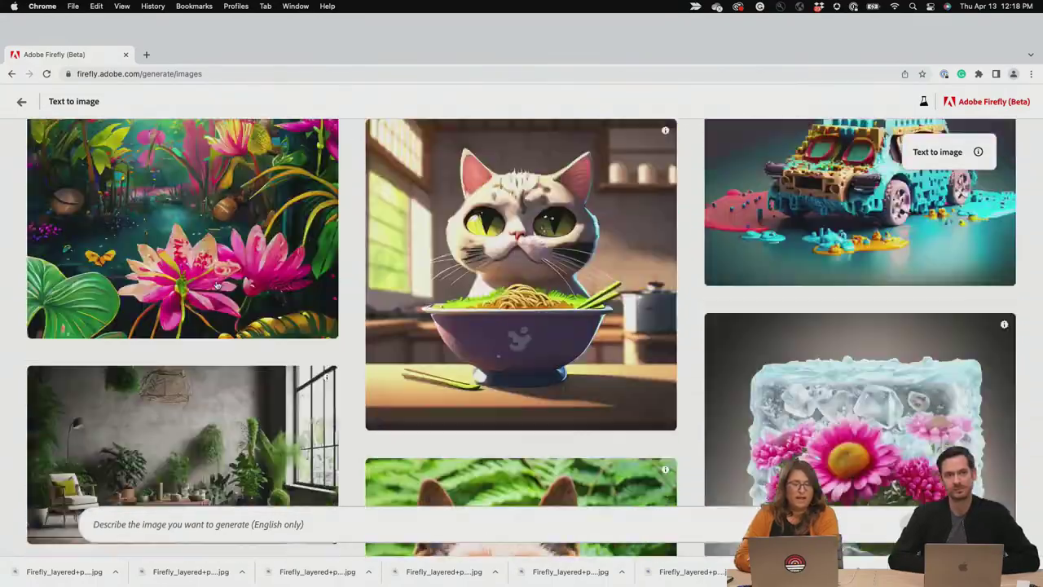
{"action": "scroll", "coordinate": [217, 285], "scroll_direction": "up", "scroll_amount": 3}
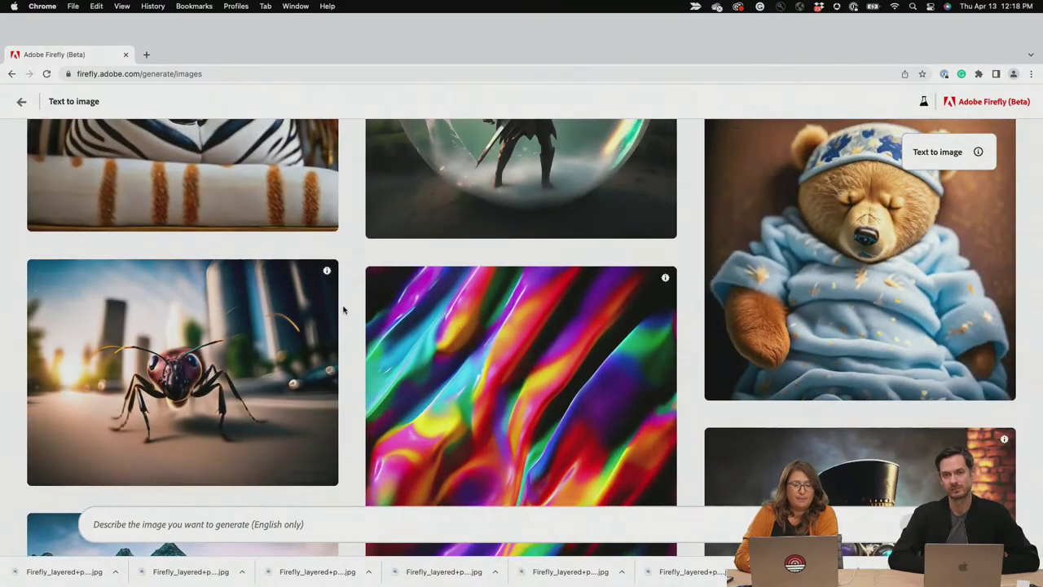
{"action": "scroll", "coordinate": [343, 309], "scroll_direction": "up", "scroll_amount": 15}
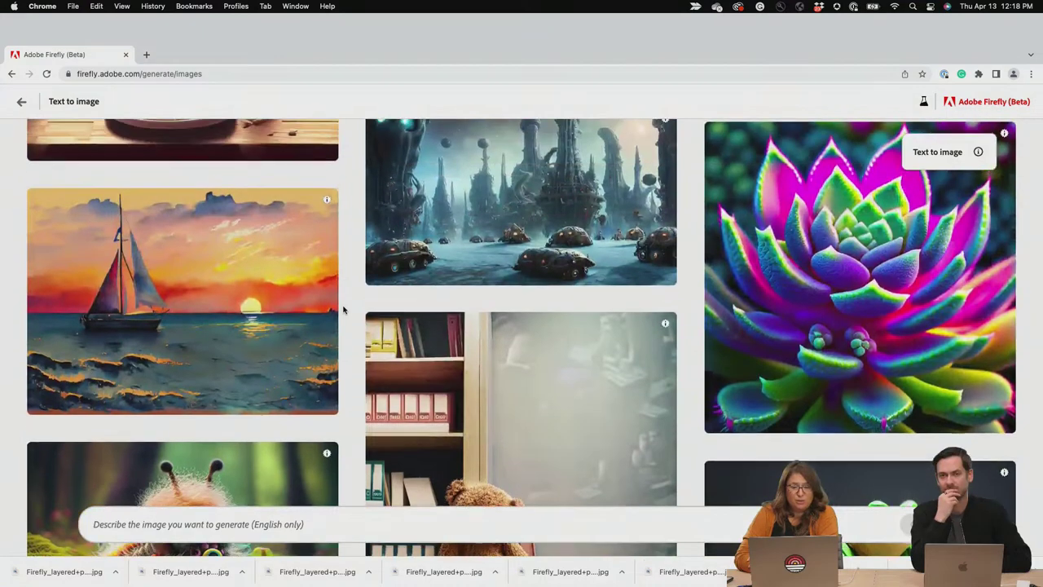
{"action": "scroll", "coordinate": [343, 310], "scroll_direction": "up", "scroll_amount": 3}
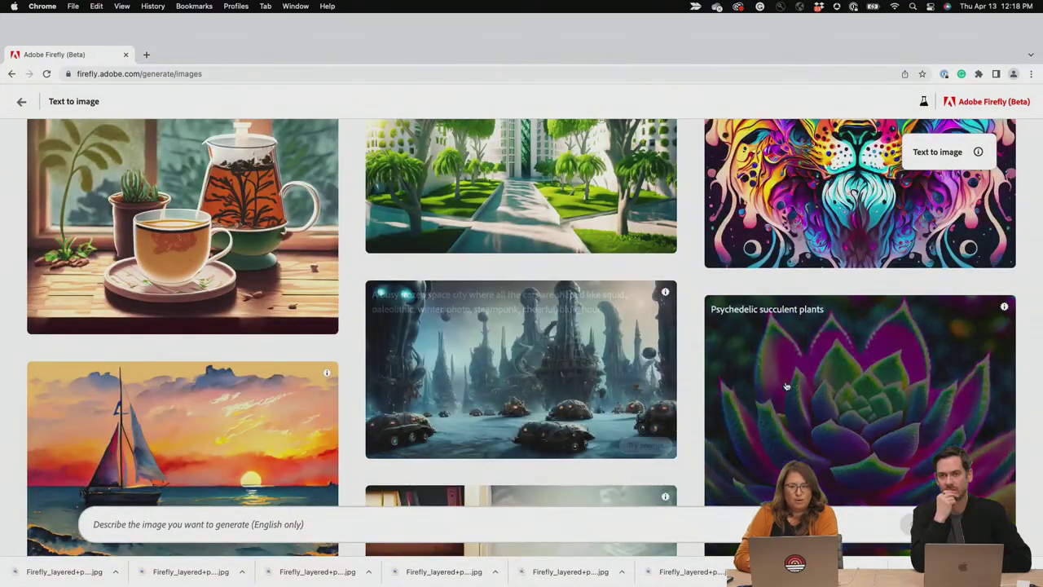
Try the gallery's "Psychedelic succulent plants" sample prompt to generate images from it
{"action": "scroll", "coordinate": [821, 414], "scroll_direction": "down", "scroll_amount": 5}
{"action": "scroll", "coordinate": [825, 415], "scroll_direction": "up", "scroll_amount": 2}
{"action": "mouse_move", "coordinate": [824, 413]}
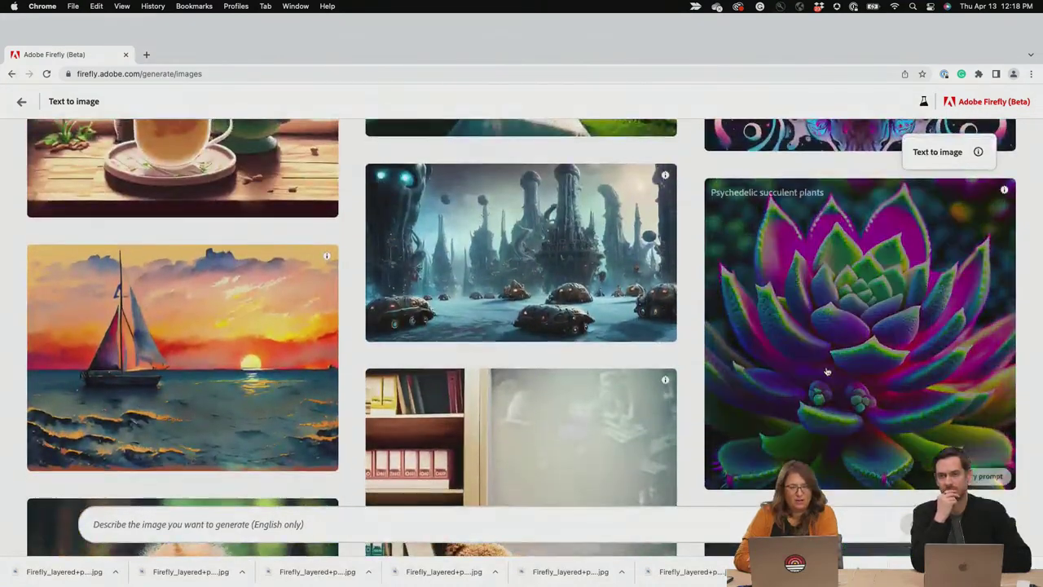
{"action": "left_click", "coordinate": [990, 479]}
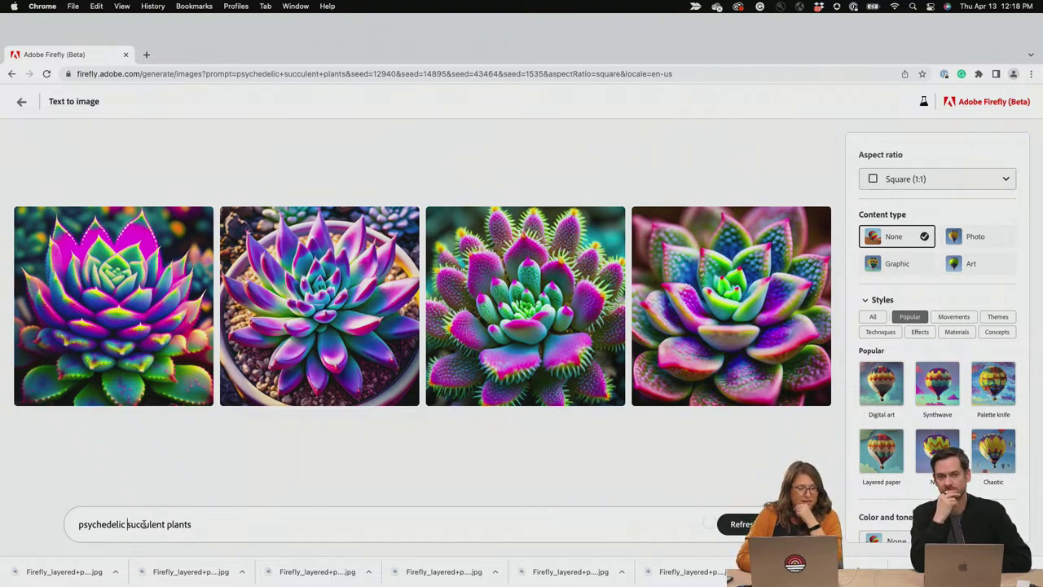
Change the prompt to "psychedelic campsite in the woods" and generate the images
{"action": "left_click_drag", "start_coordinate": [127, 524], "coordinate": [216, 536]}
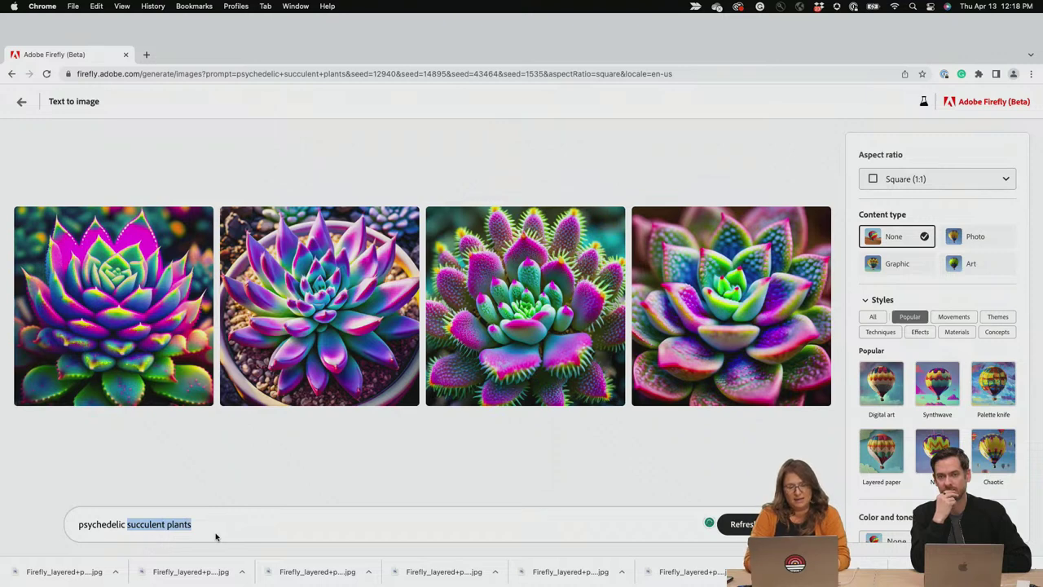
{"action": "type", "text": "campsite in the woods"}
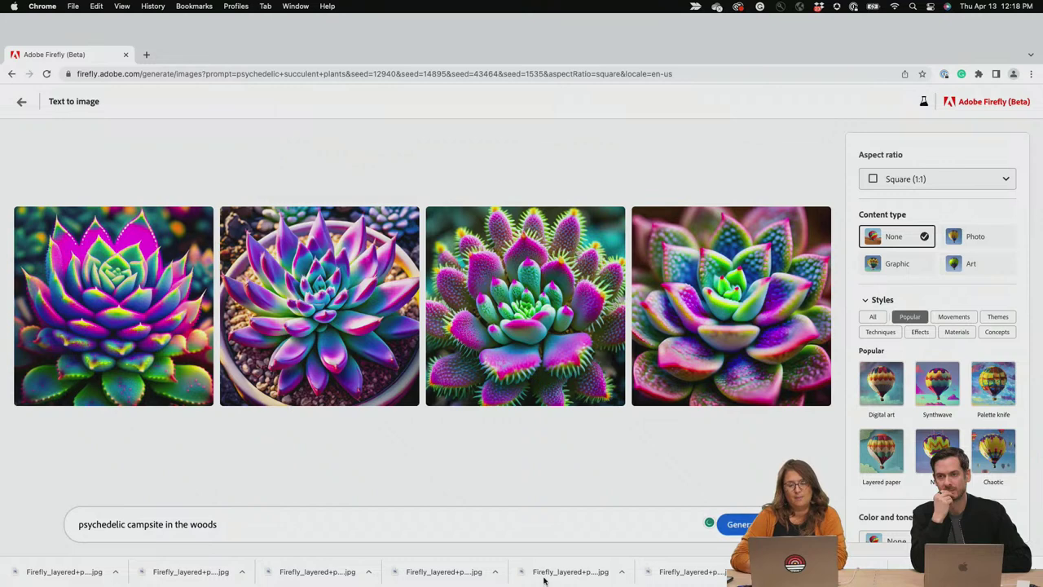
{"action": "left_click", "coordinate": [743, 524]}
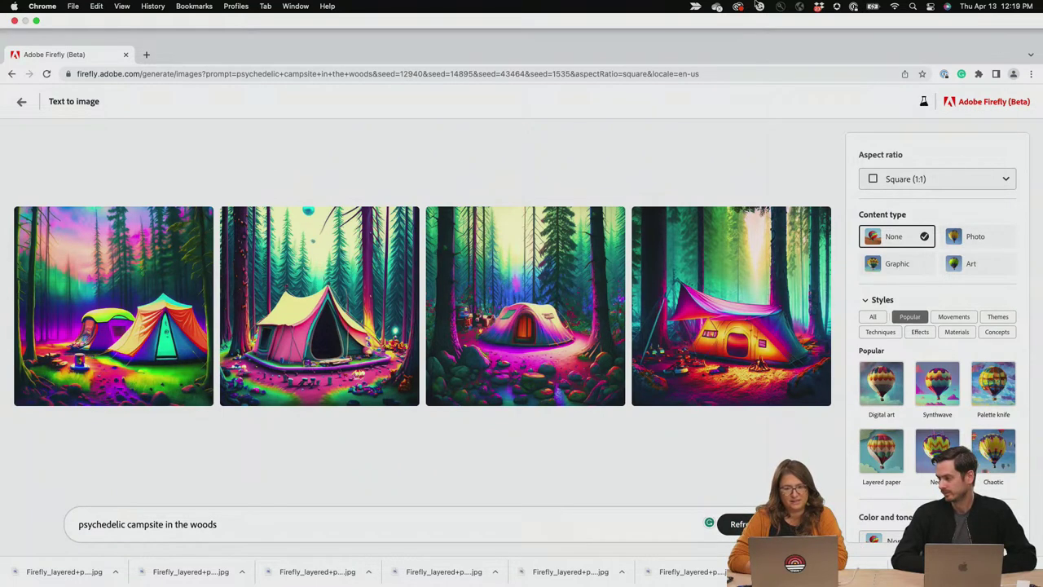
Shrink the browser window, bring up the "Firefely Adobe Live April 13" library in Creative Cloud and minimize the browser
{"action": "mouse_move", "coordinate": [4, 5]}
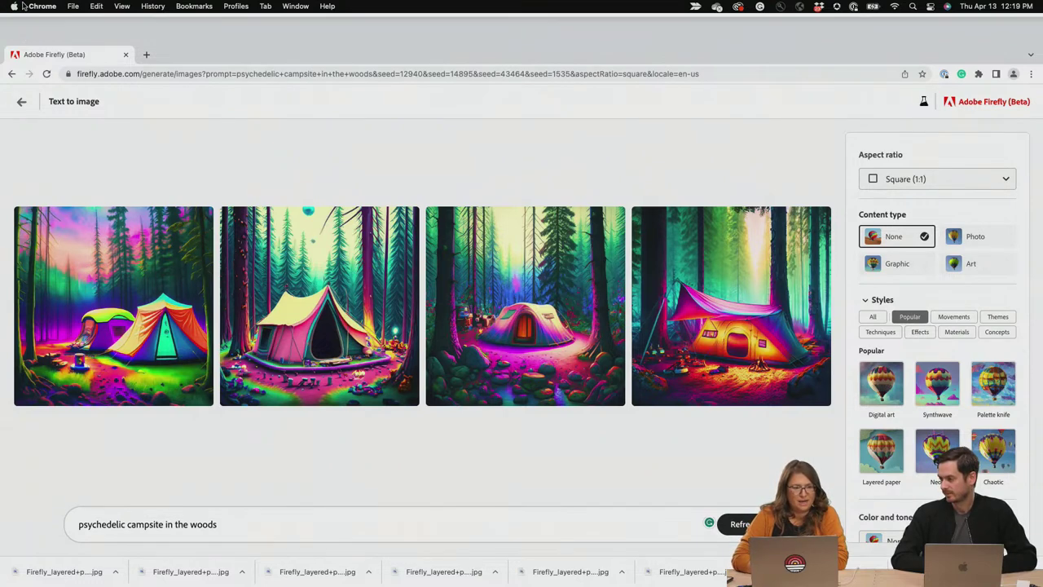
{"action": "mouse_move", "coordinate": [49, 19]}
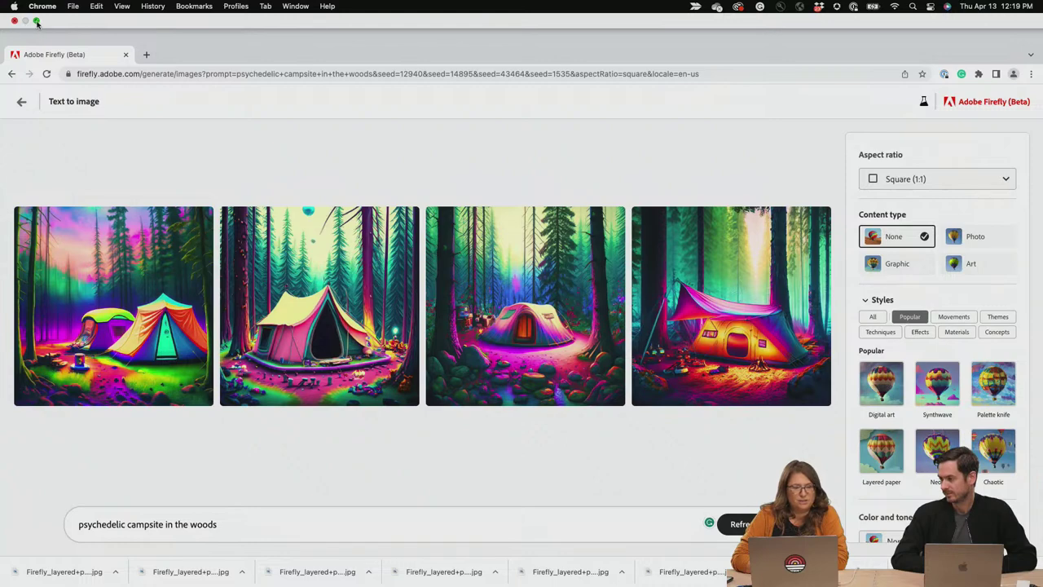
{"action": "left_click", "coordinate": [36, 22]}
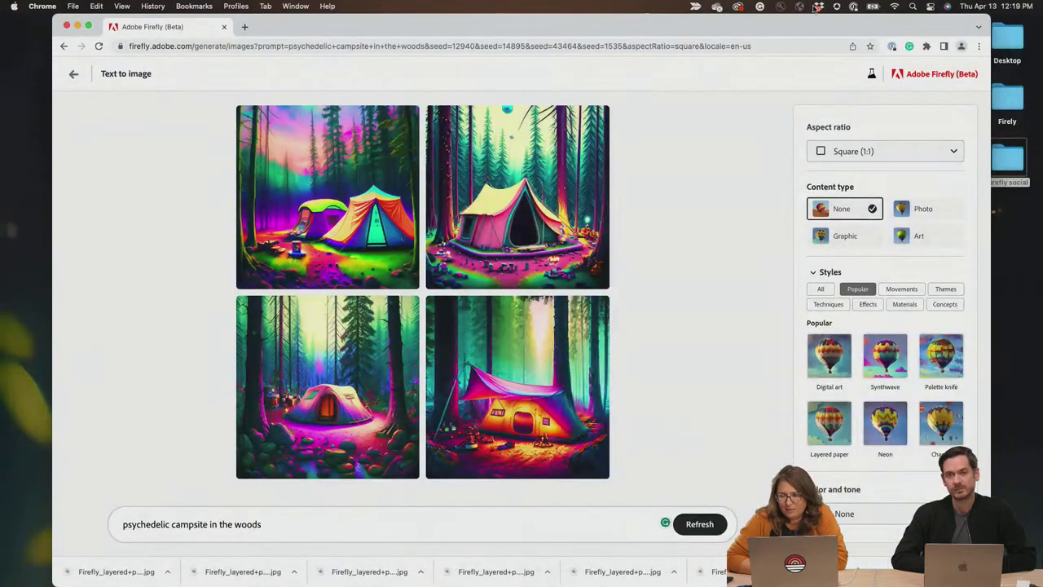
{"action": "left_click", "coordinate": [737, 7]}
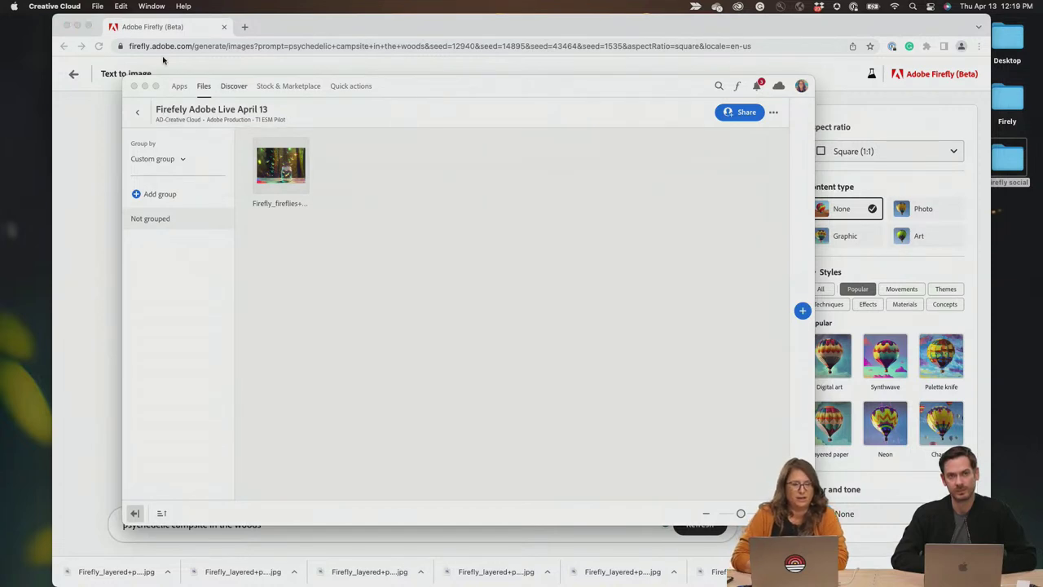
{"action": "left_click", "coordinate": [78, 27]}
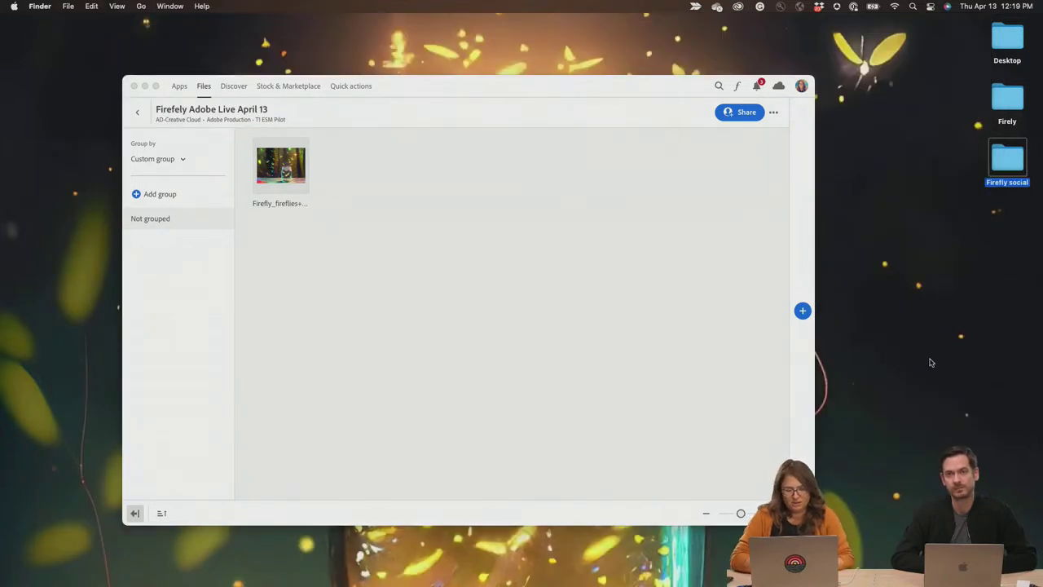
Add the eight most recent Firefly JPEGs from the Downloads folder to the "Firefely Adobe Live April 13" library and put the file window away
{"action": "key", "text": "super+f"}
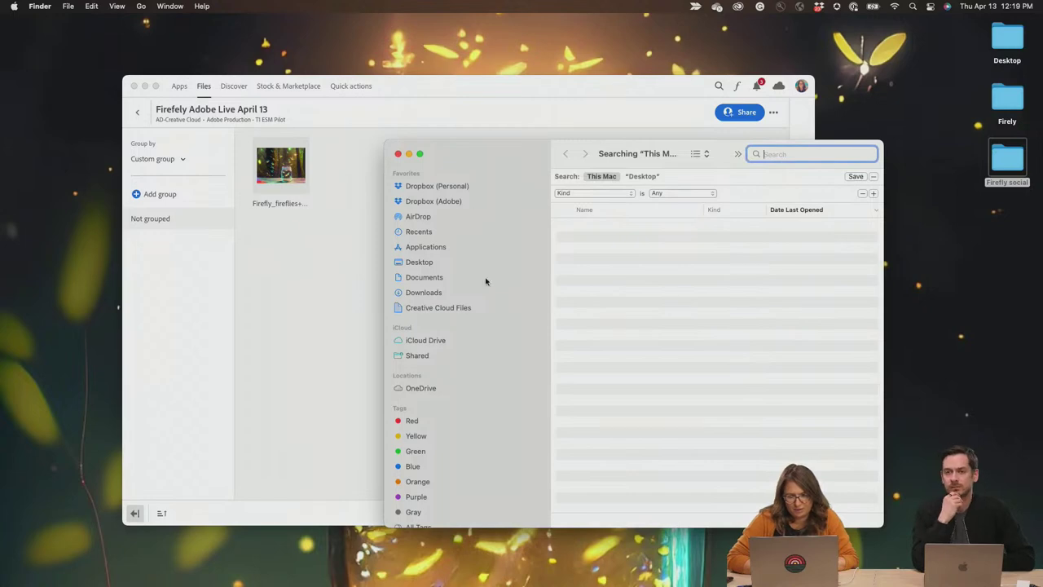
{"action": "left_click", "coordinate": [435, 292]}
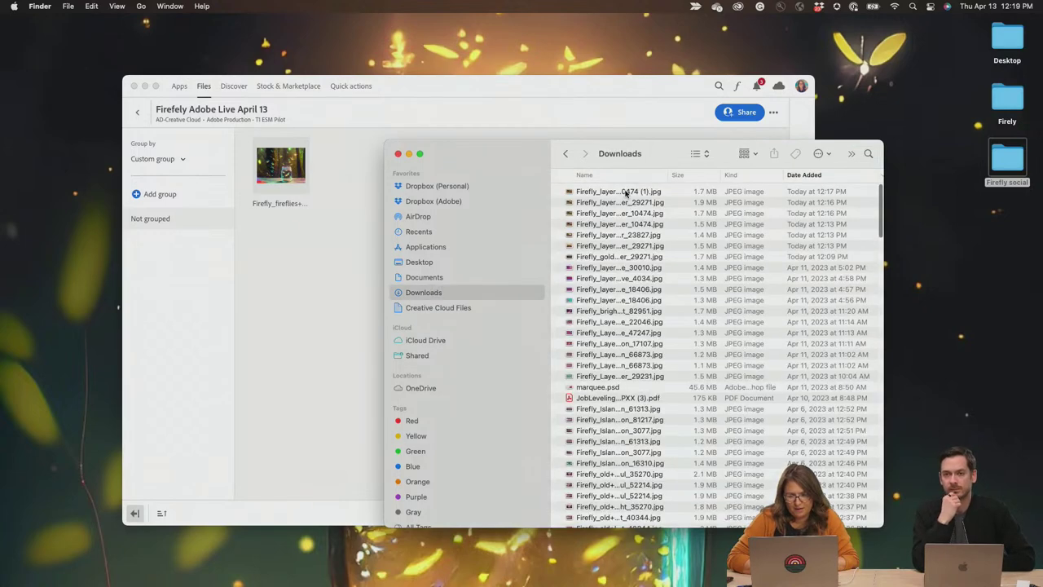
{"action": "left_click", "coordinate": [626, 193]}
{"action": "left_click", "coordinate": [604, 270], "text": "shift"}
{"action": "left_click_drag", "start_coordinate": [595, 232], "coordinate": [299, 299]}
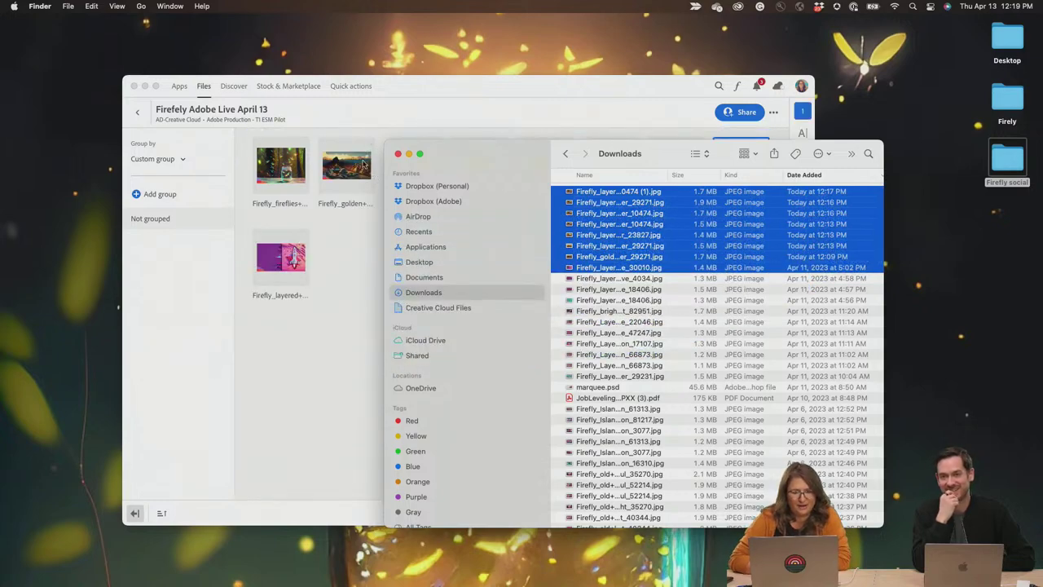
{"action": "left_click", "coordinate": [409, 154]}
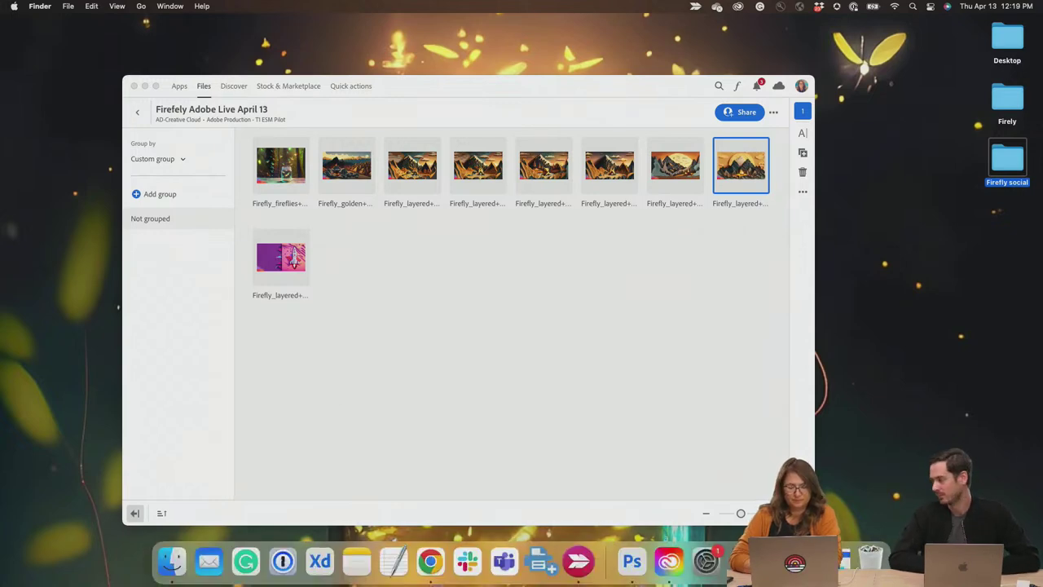
Switch back to Chrome and reopen an earlier Firefly result page from the browsing history
{"action": "left_click", "coordinate": [430, 561]}
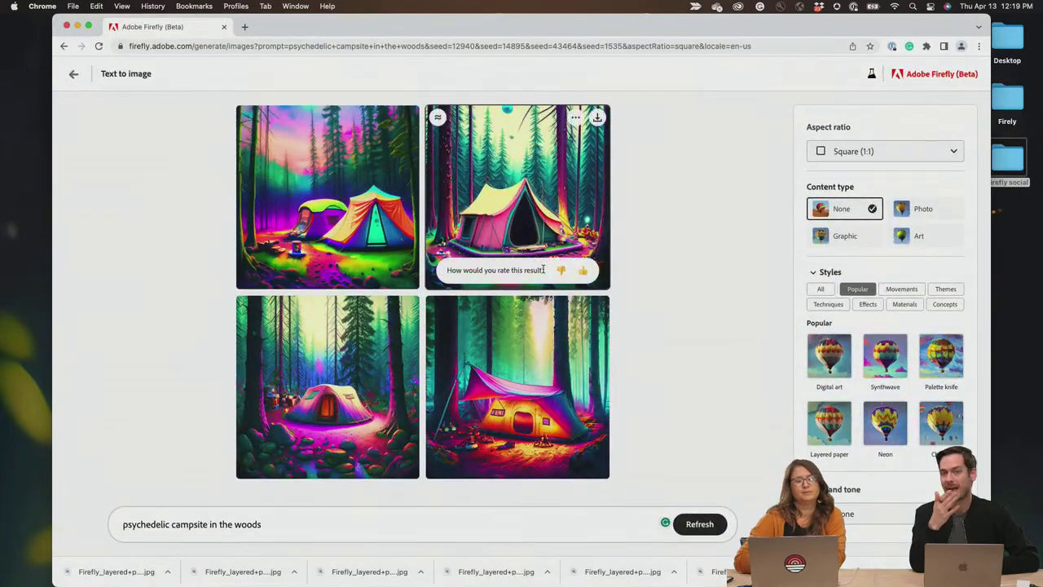
{"action": "left_click", "coordinate": [155, 6]}
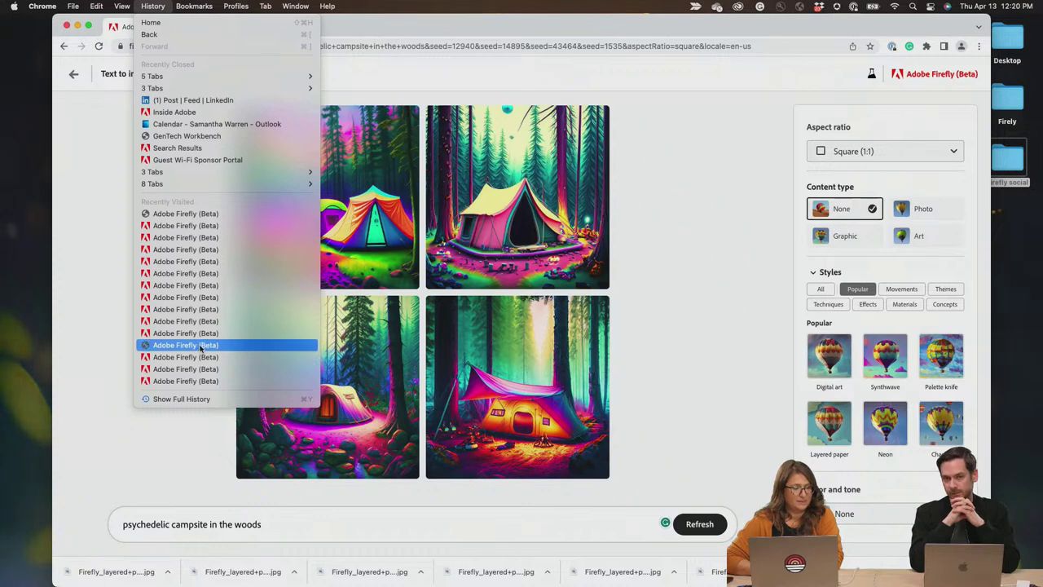
{"action": "left_click", "coordinate": [209, 310]}
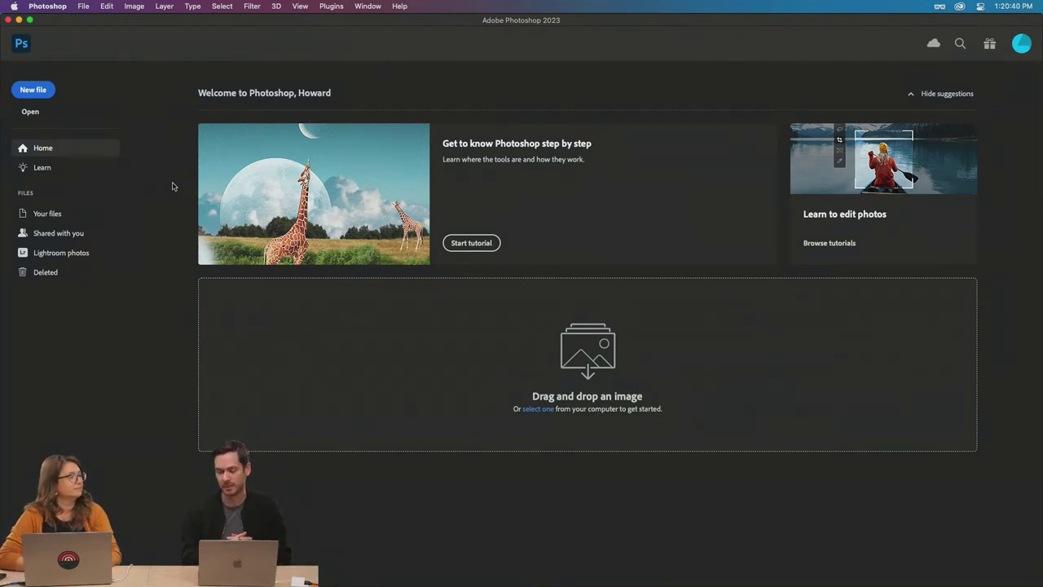
Create a new 2000 x 2000 pixel Photoshop document at 72 pixels/inch with a white background
{"action": "key", "text": "super+n"}
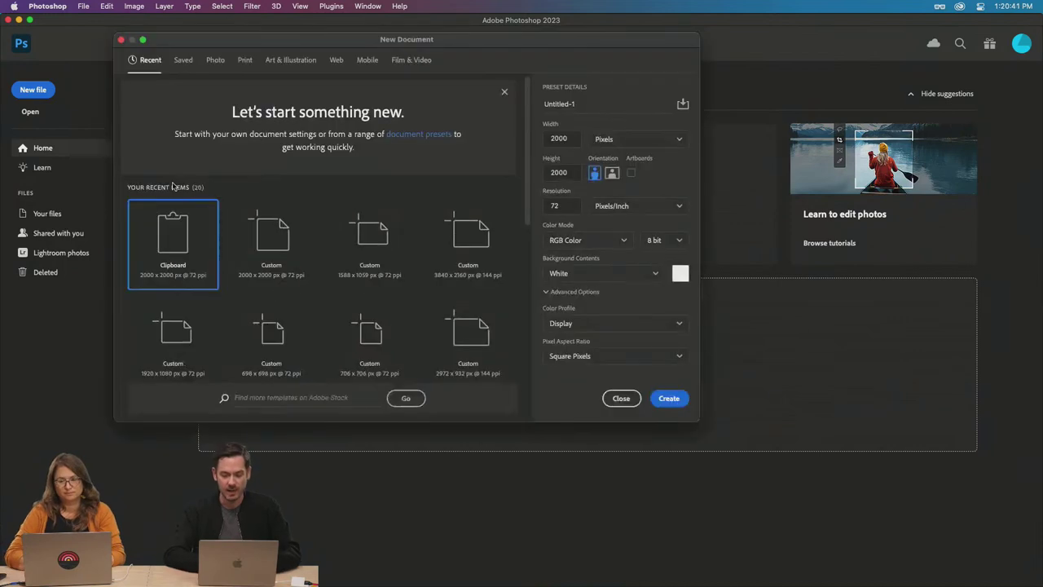
{"action": "left_click", "coordinate": [568, 140]}
{"action": "left_click", "coordinate": [564, 169]}
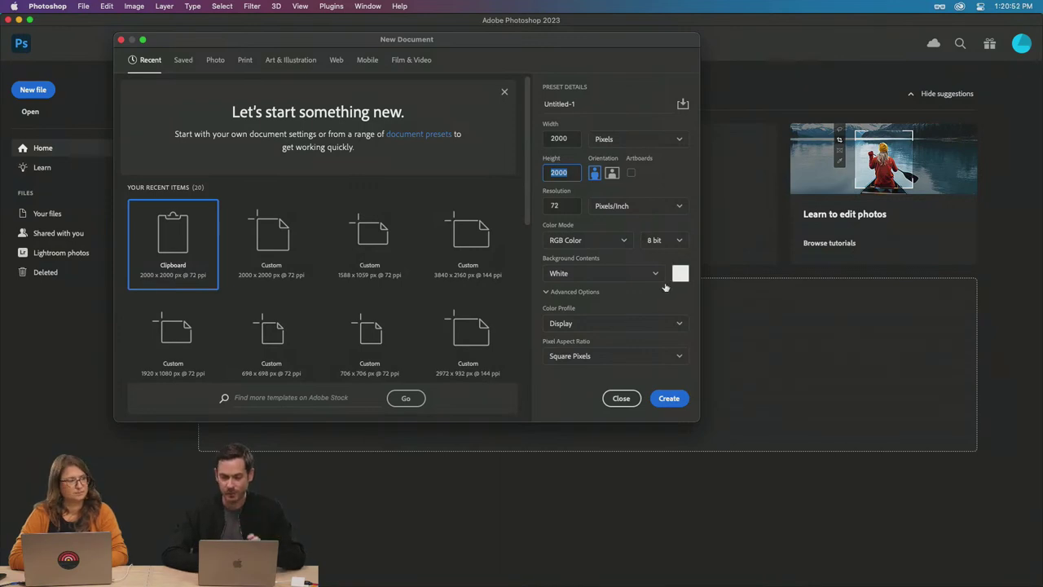
{"action": "key", "text": "Return"}
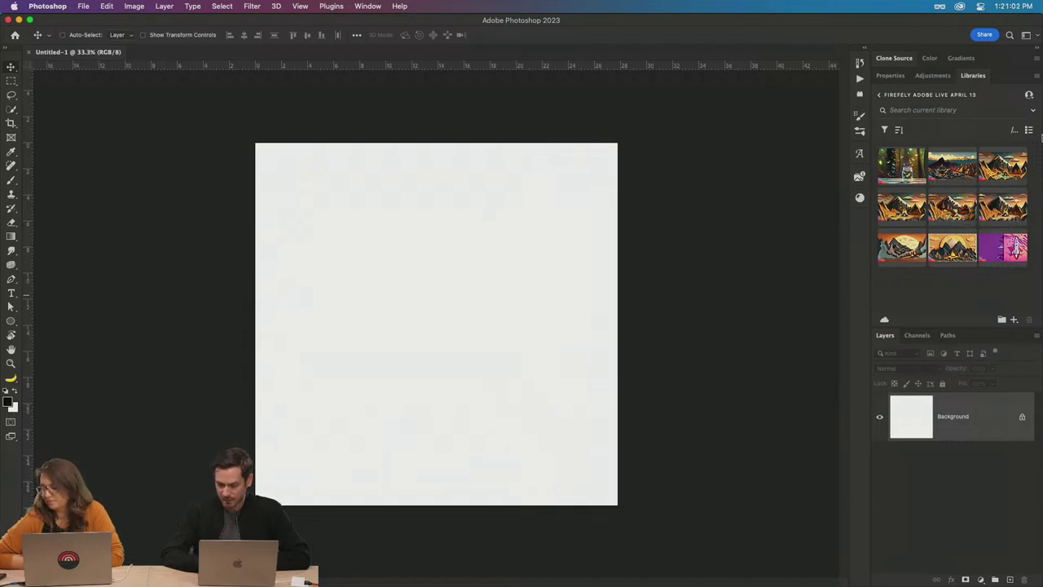
Place the golden hour mountain campsite image from the library and enlarge it to cover the whole canvas
{"action": "left_click_drag", "start_coordinate": [953, 192], "coordinate": [475, 273]}
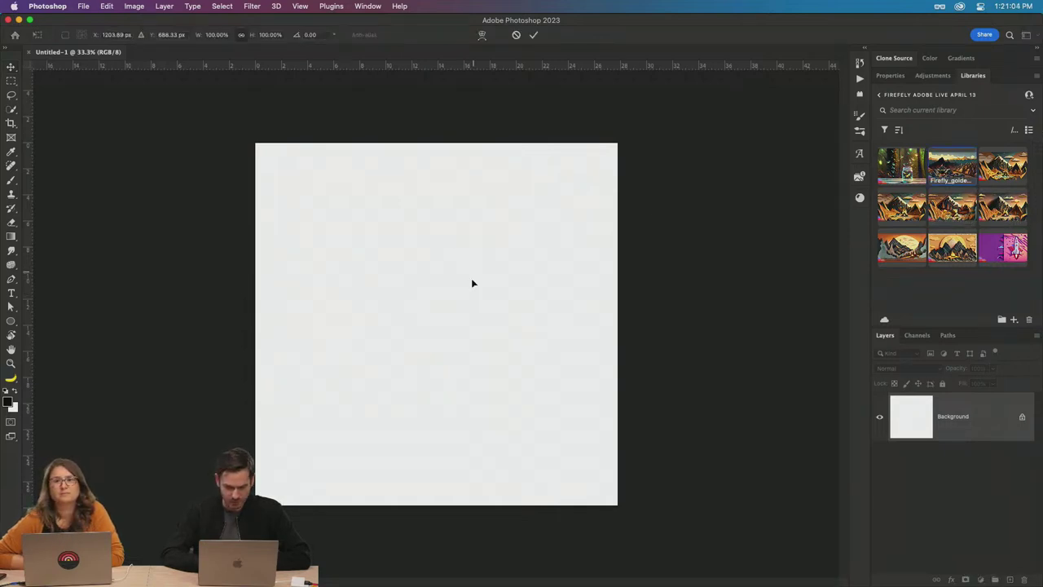
{"action": "left_click_drag", "start_coordinate": [534, 301], "coordinate": [470, 274]}
{"action": "left_click_drag", "start_coordinate": [579, 328], "coordinate": [864, 553]}
{"action": "key", "text": "Return"}
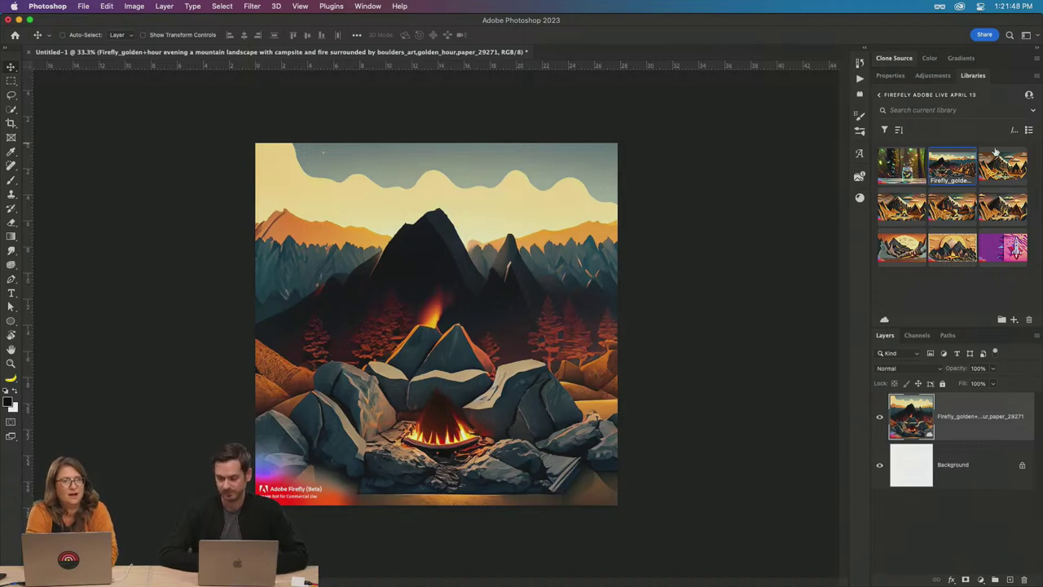
{"action": "left_click_drag", "start_coordinate": [1014, 171], "coordinate": [492, 294]}
{"action": "left_click_drag", "start_coordinate": [585, 368], "coordinate": [538, 373]}
{"action": "key", "text": "Escape"}
Place the layered-paper library image with the bear, enlarge it to cover the canvas and shift it to the right
{"action": "left_click_drag", "start_coordinate": [903, 204], "coordinate": [458, 259]}
{"action": "left_click_drag", "start_coordinate": [466, 304], "coordinate": [451, 351]}
{"action": "left_click_drag", "start_coordinate": [598, 390], "coordinate": [766, 486]}
{"action": "left_click_drag", "start_coordinate": [570, 371], "coordinate": [569, 405]}
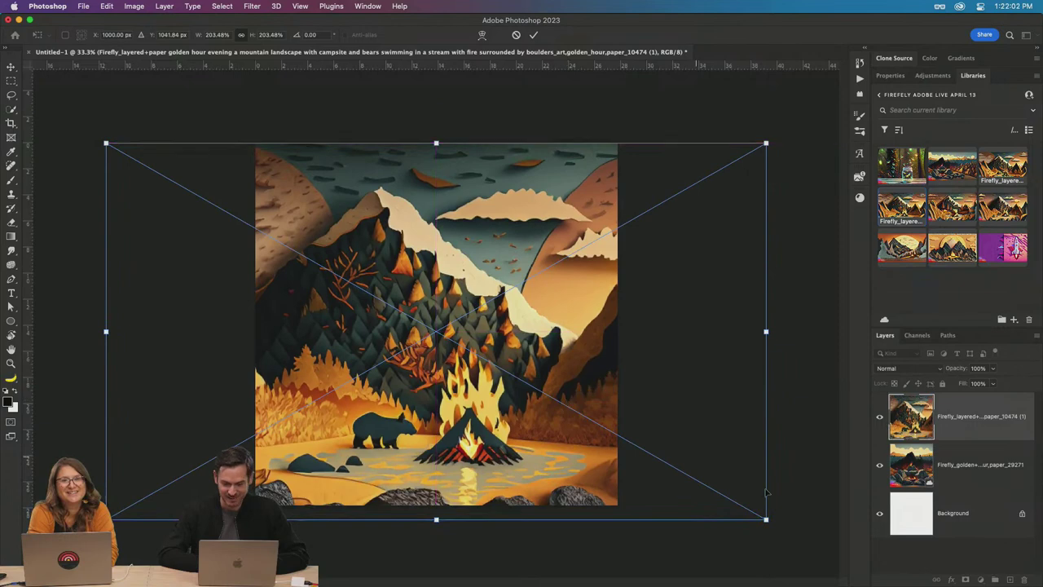
{"action": "left_click_drag", "start_coordinate": [765, 518], "coordinate": [745, 494]}
{"action": "key", "text": "Return"}
{"action": "left_click_drag", "start_coordinate": [454, 442], "coordinate": [602, 423]}
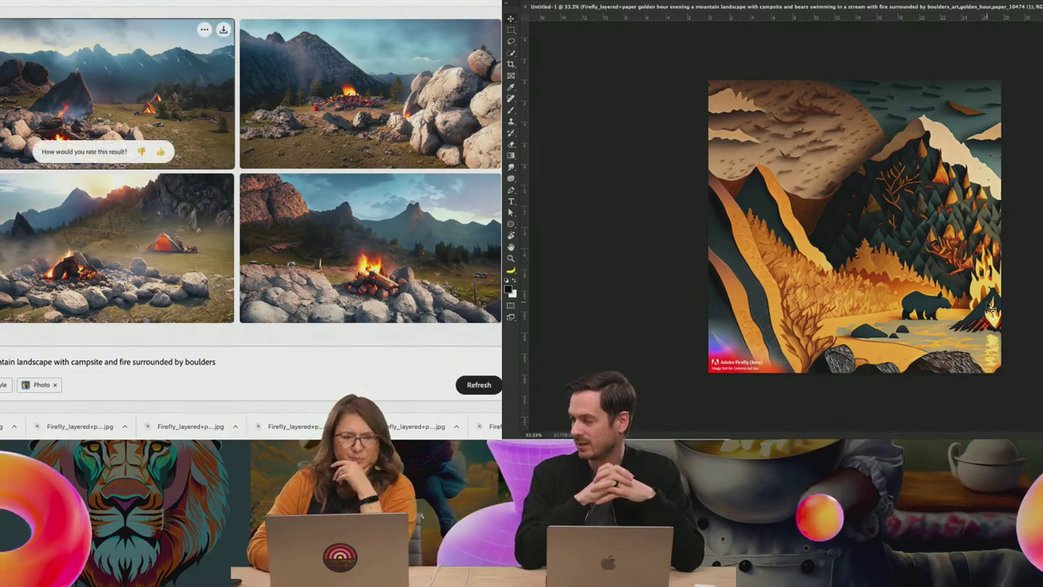
Reopen the golden hour layered-paper campsite result from Chrome's history and regenerate it in Portrait (3:4)
{"action": "left_click", "coordinate": [3, 3]}
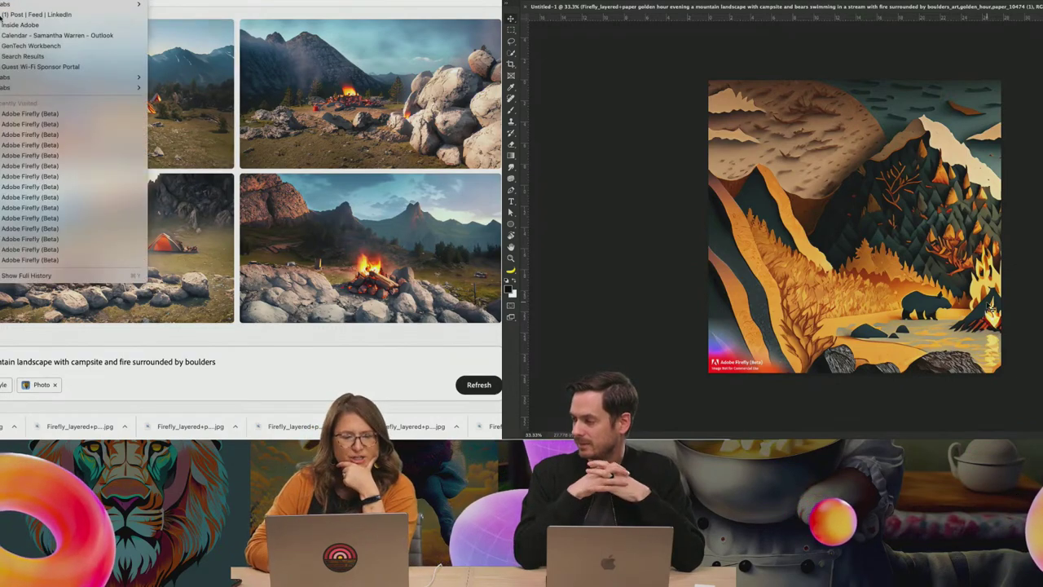
{"action": "left_click", "coordinate": [13, 187]}
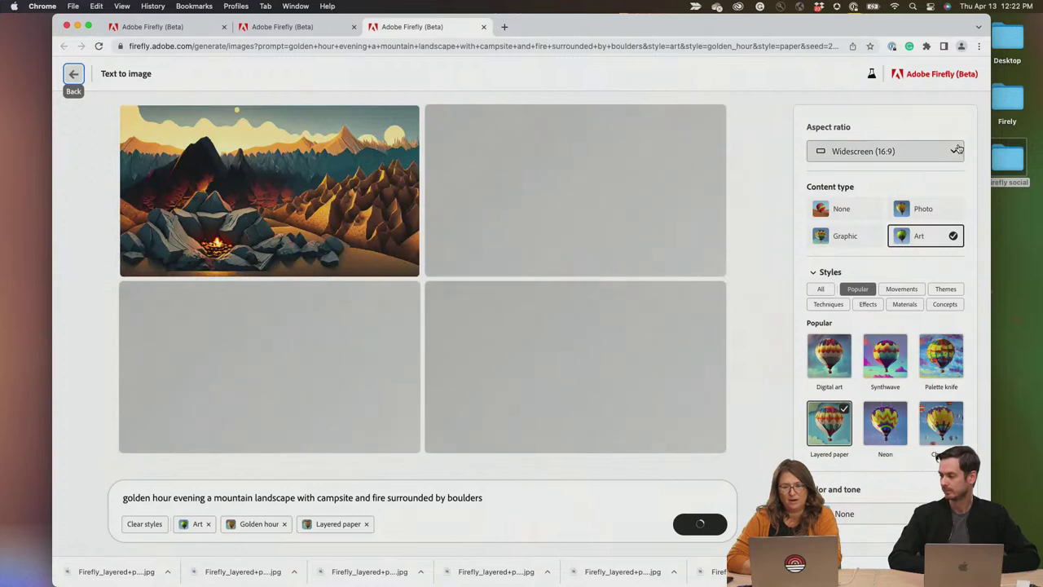
{"action": "left_click", "coordinate": [955, 150]}
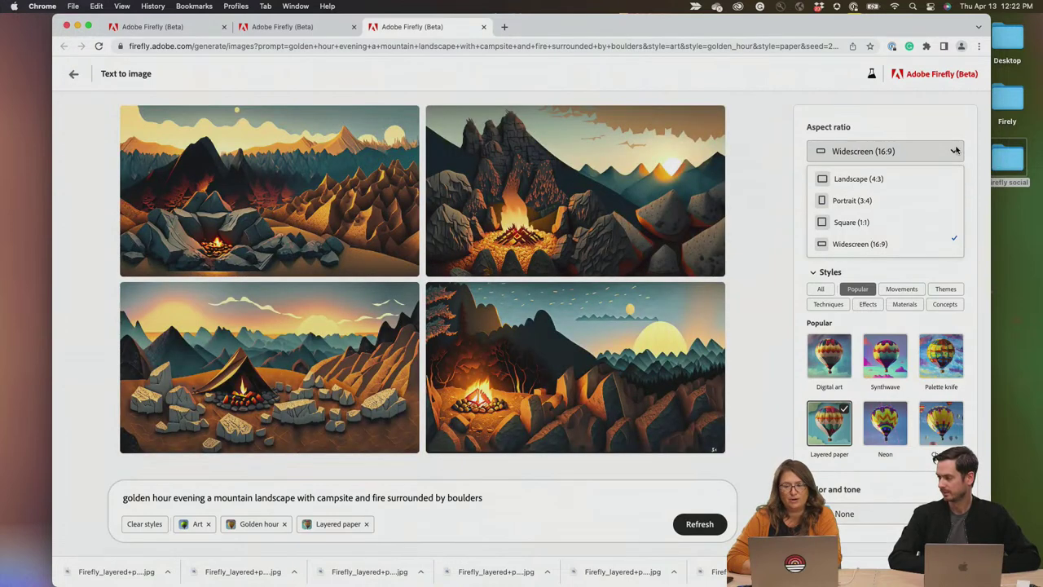
{"action": "left_click", "coordinate": [886, 203]}
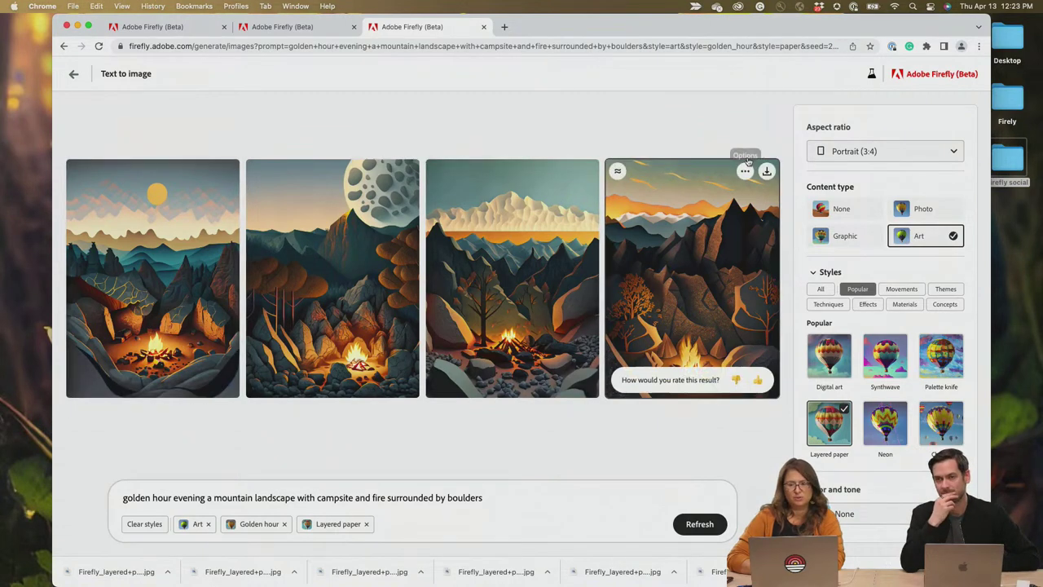
Download the fourth portrait image with Content Credentials and reopen the "Firefely Adobe Live April 13" library in Creative Cloud
{"action": "left_click", "coordinate": [767, 172]}
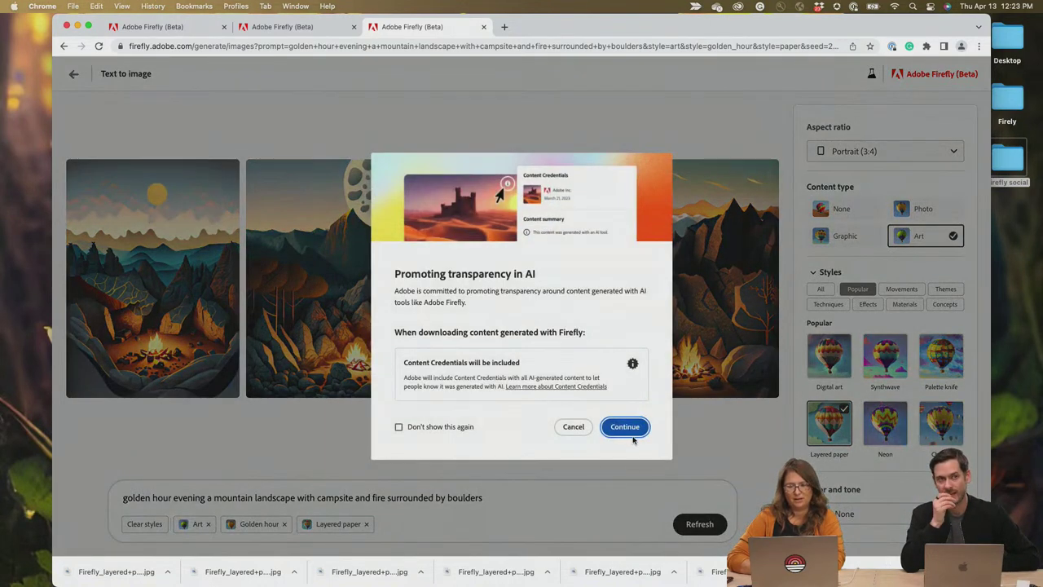
{"action": "left_click", "coordinate": [630, 432]}
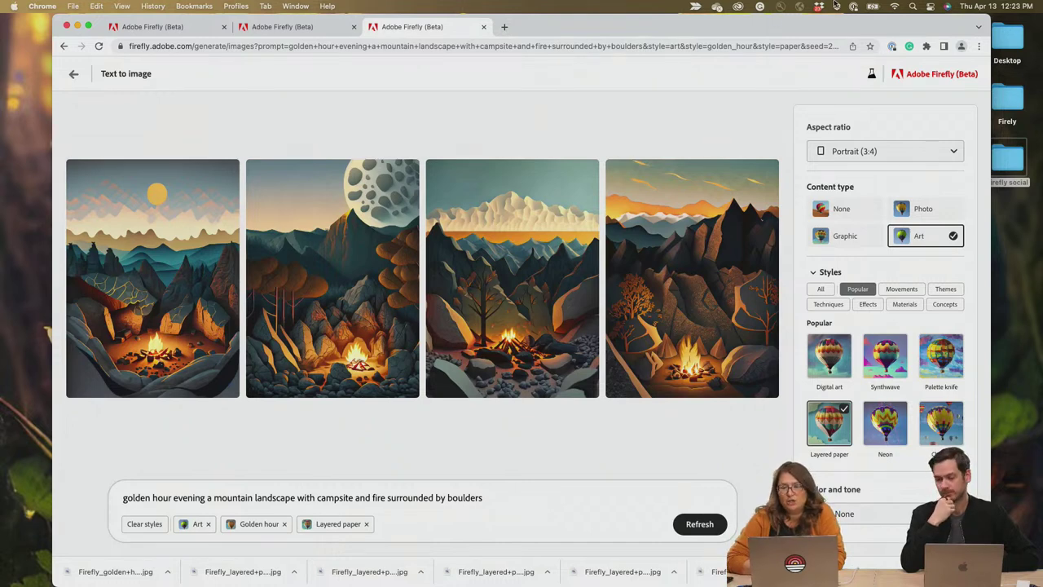
{"action": "left_click", "coordinate": [738, 7]}
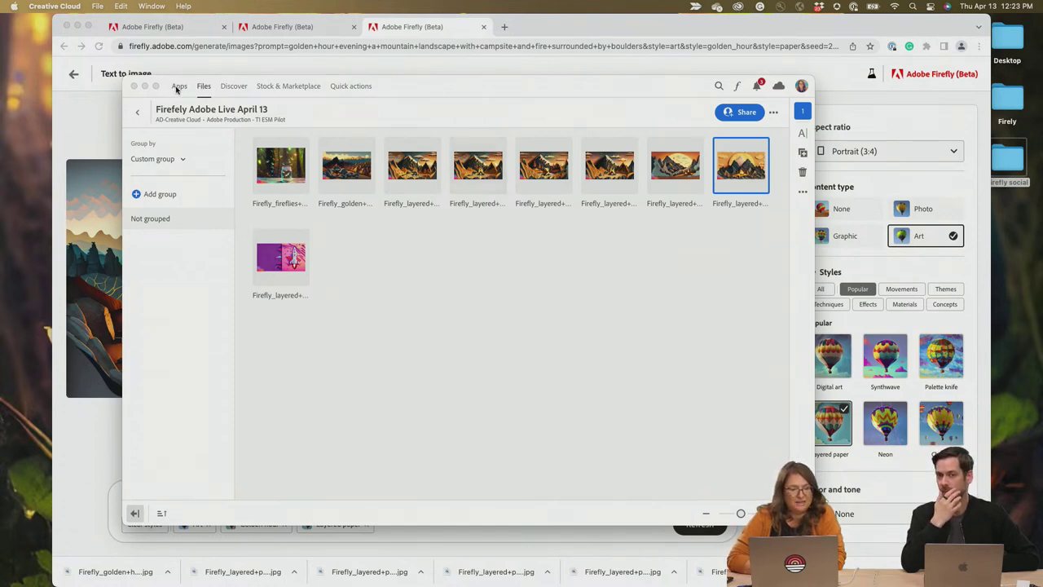
{"action": "left_click", "coordinate": [138, 114]}
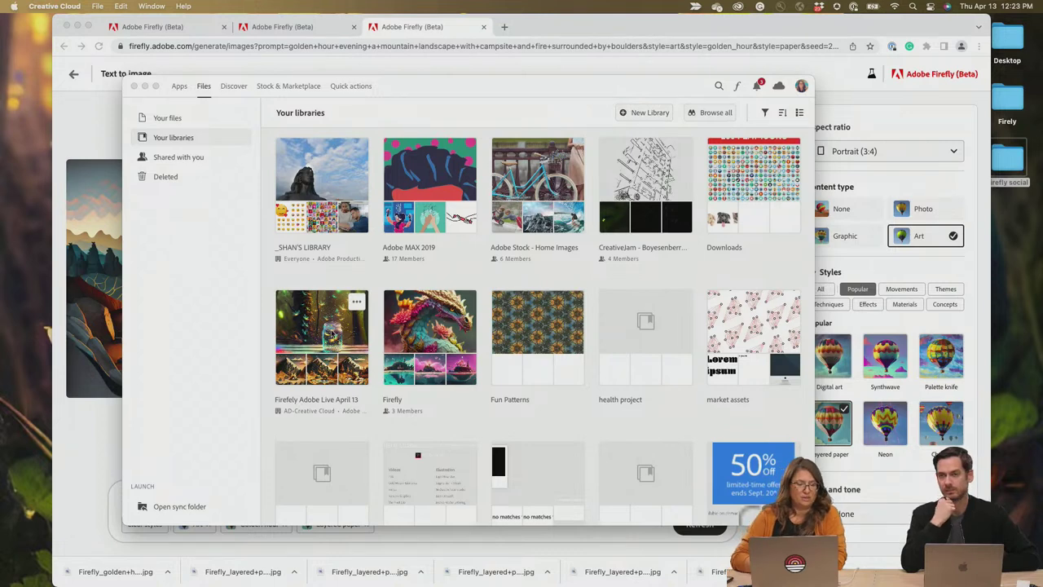
{"action": "left_click", "coordinate": [320, 334]}
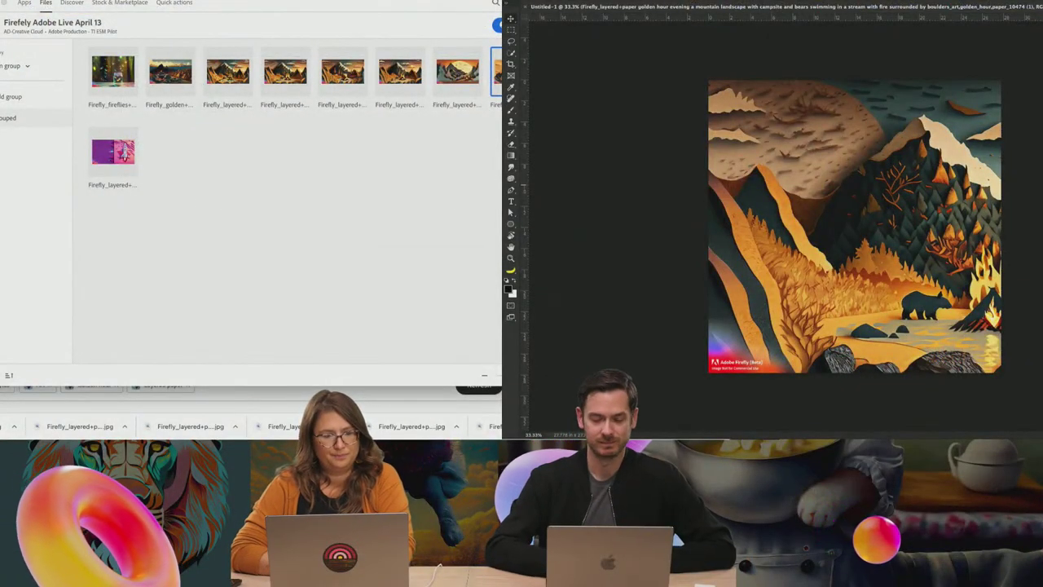
Return to Firefly and regenerate the campsite images in Square (1:1), followed by Landscape (4:3)
{"action": "key", "text": "super+Tab"}
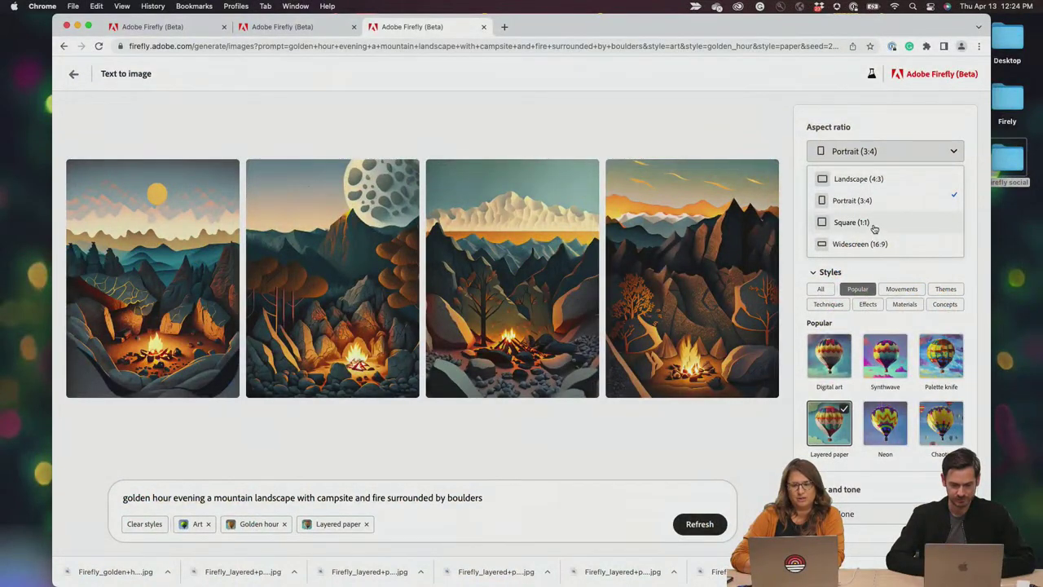
{"action": "left_click", "coordinate": [852, 222]}
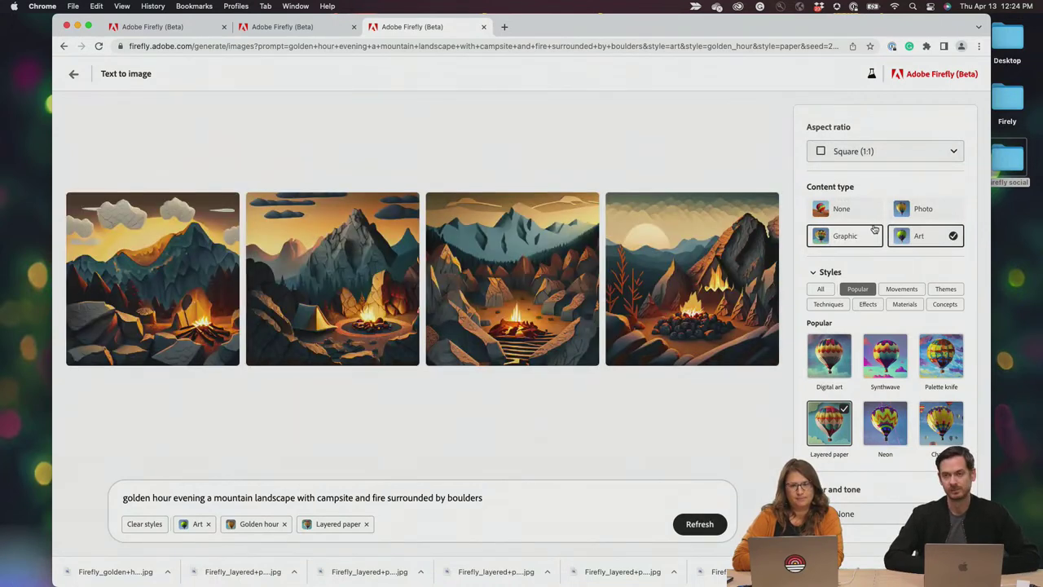
{"action": "left_click", "coordinate": [876, 155]}
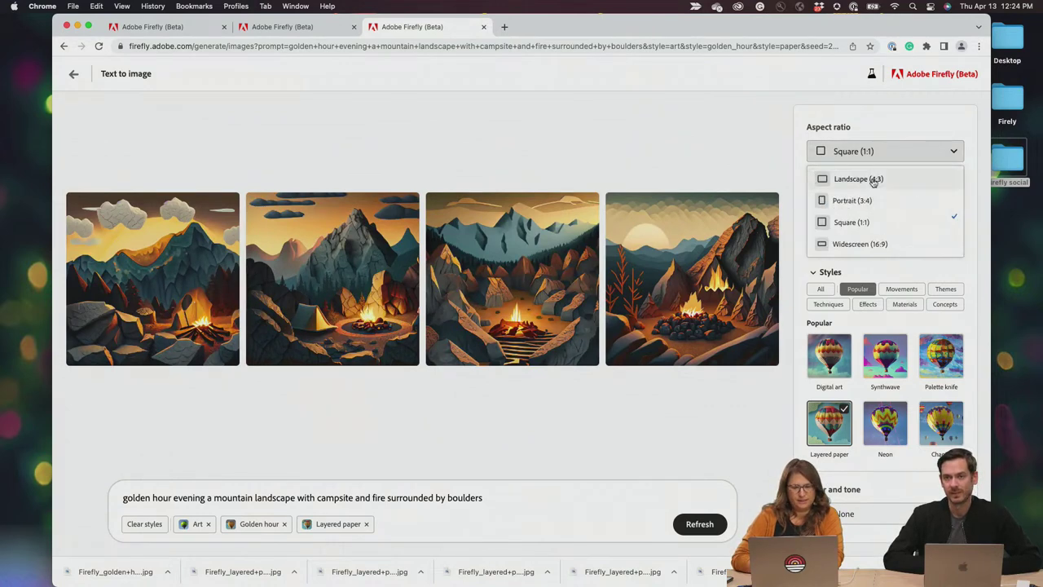
{"action": "left_click", "coordinate": [873, 179]}
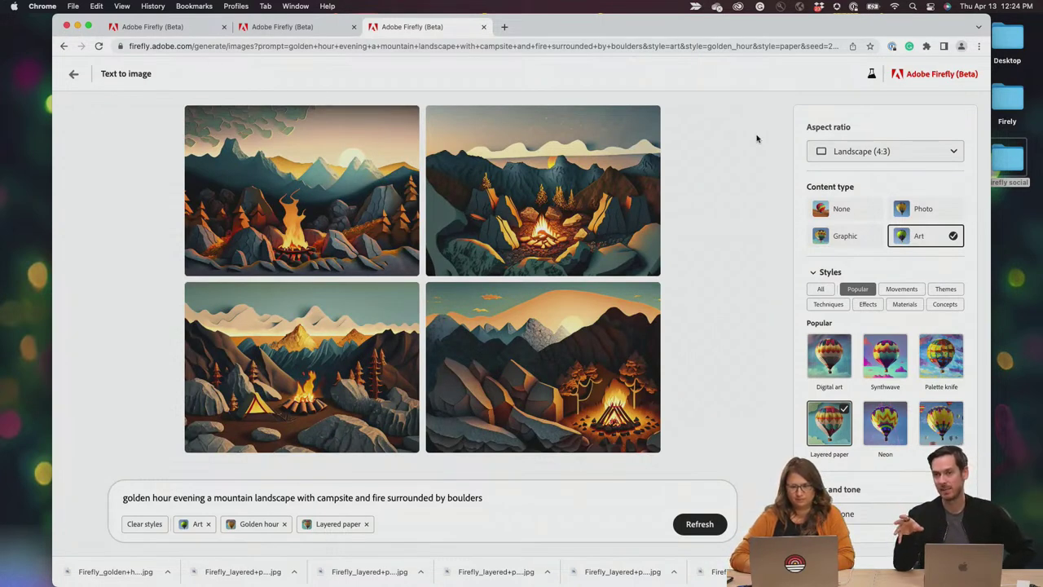
Regenerate the campsite images in Square (1:1) and download the third result with Content Credentials
{"action": "left_click", "coordinate": [861, 152]}
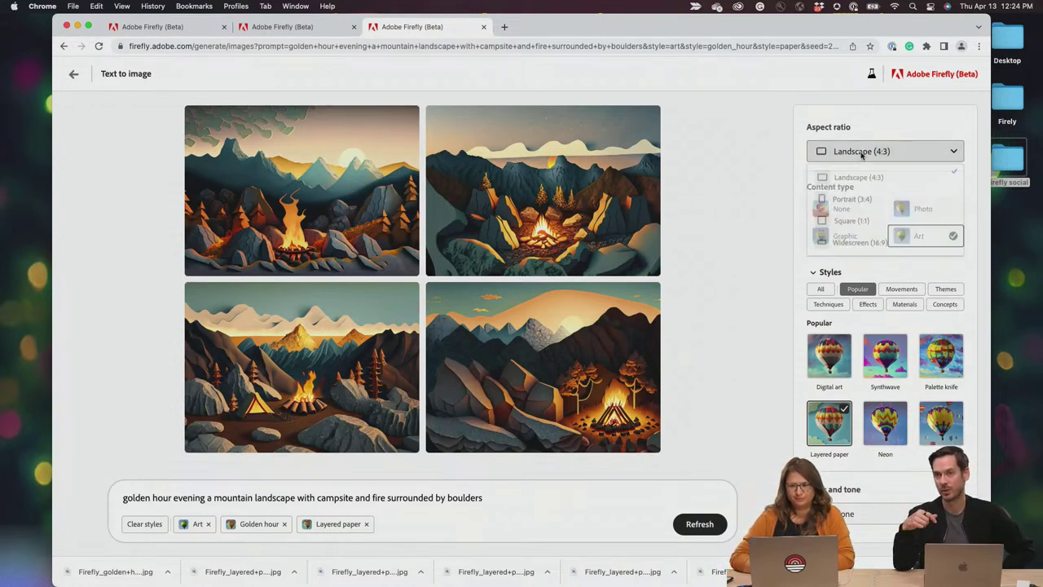
{"action": "left_click", "coordinate": [854, 222]}
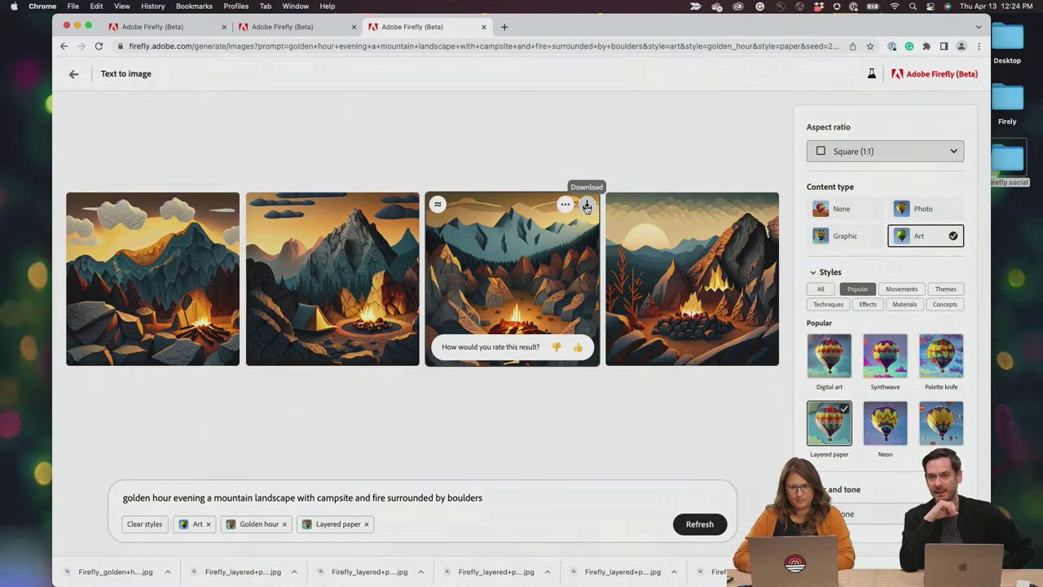
{"action": "left_click", "coordinate": [584, 206]}
{"action": "left_click", "coordinate": [625, 427]}
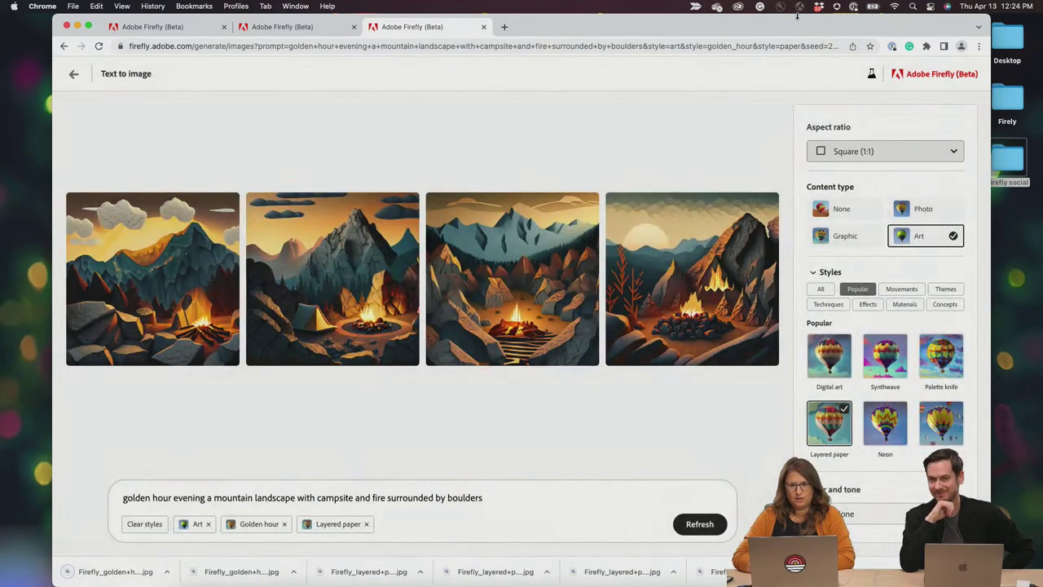
Add the newest square campsite image from the Downloads folder to the "Firefely Adobe Live April 13" Creative Cloud library and return to Firefly
{"action": "left_click", "coordinate": [88, 26]}
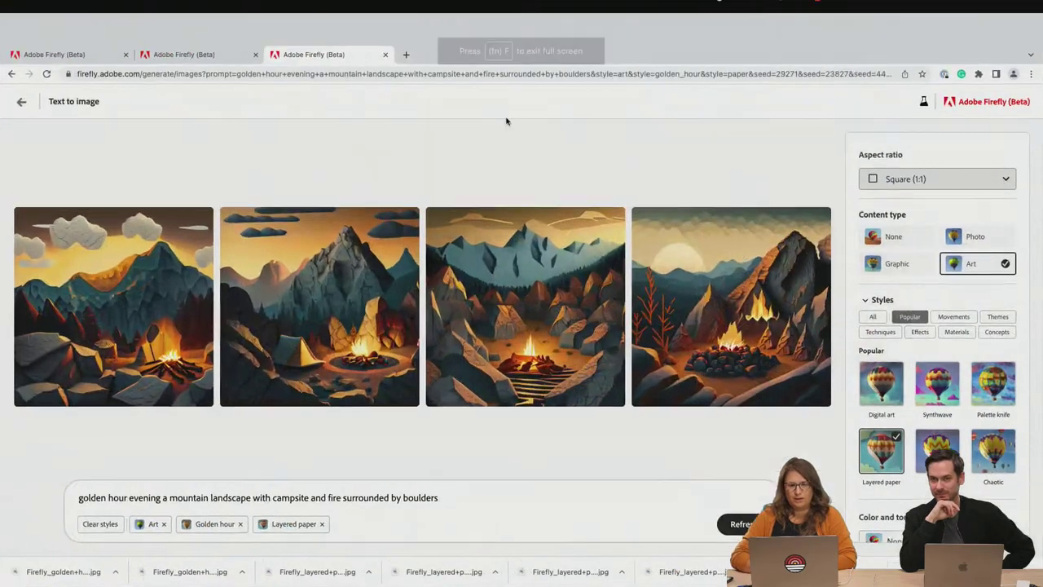
{"action": "left_click", "coordinate": [36, 21]}
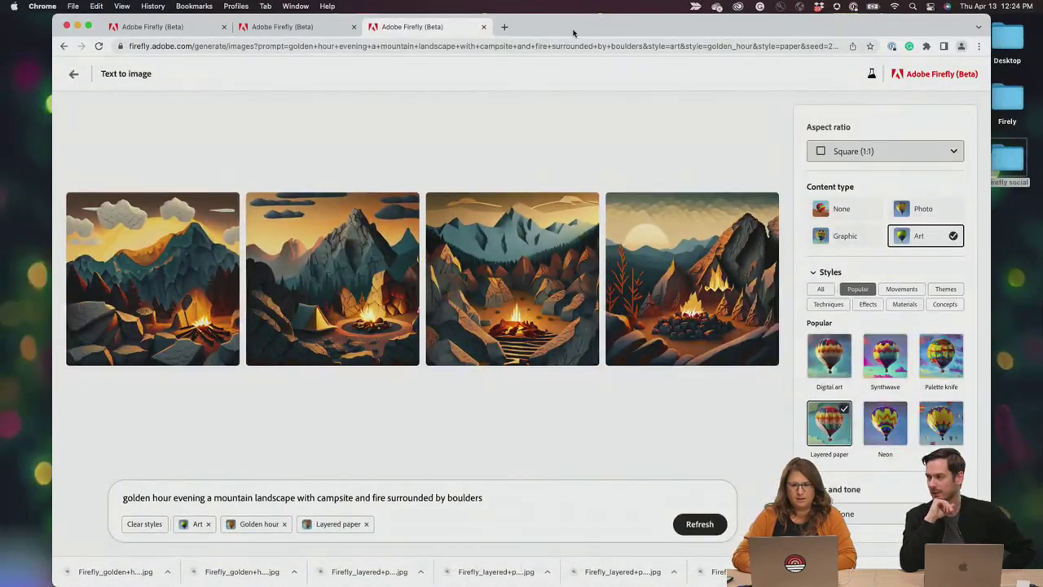
{"action": "left_click_drag", "start_coordinate": [573, 33], "coordinate": [587, 375]}
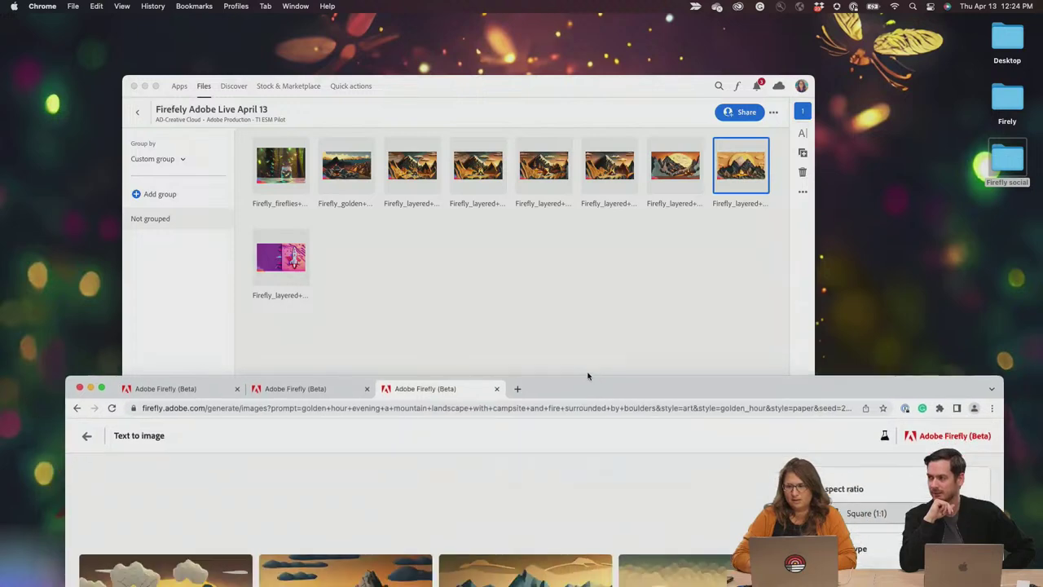
{"action": "key", "text": "super+alt+space"}
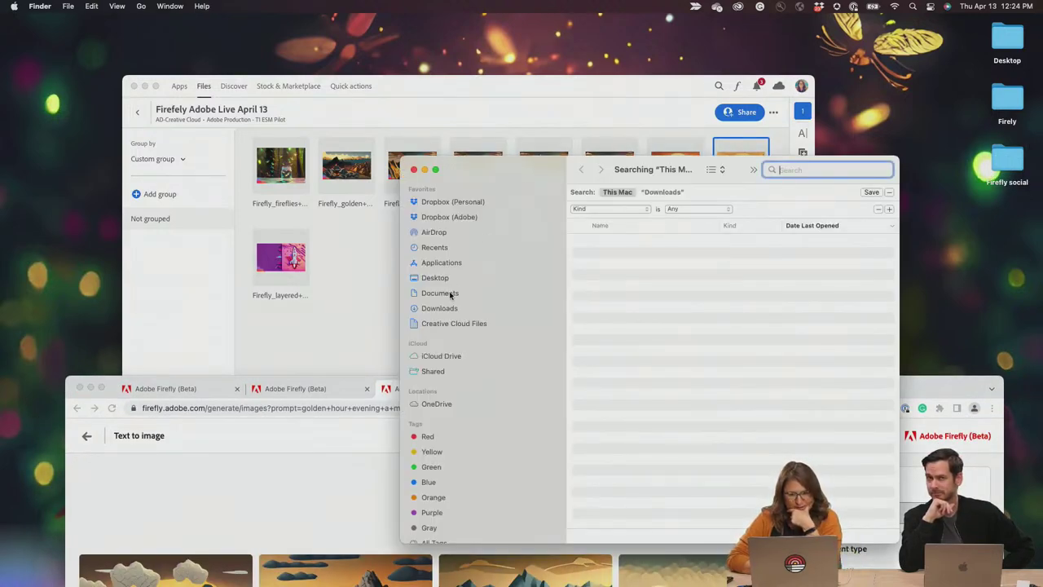
{"action": "left_click", "coordinate": [445, 310]}
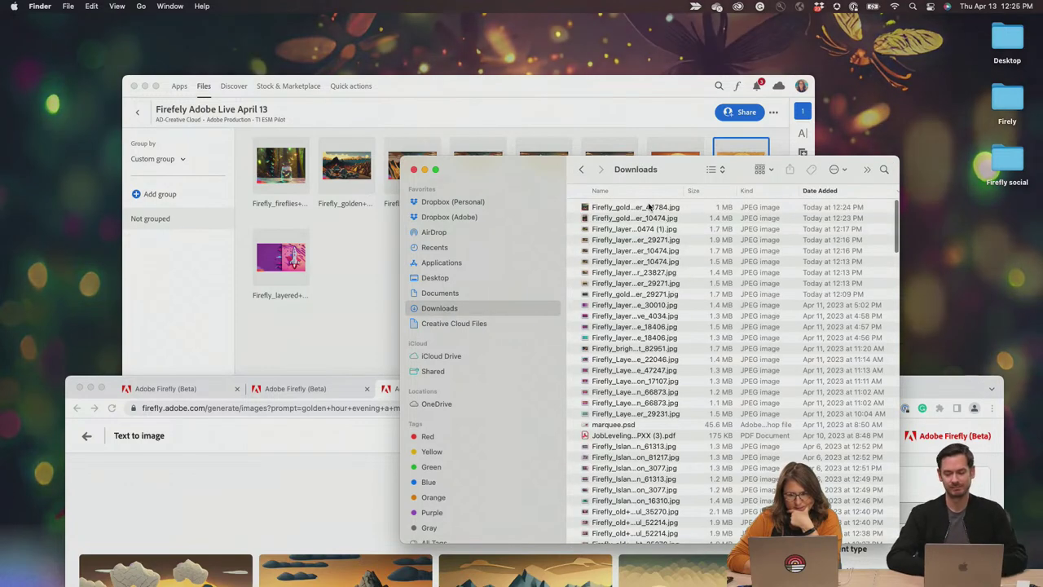
{"action": "left_click", "coordinate": [650, 207]}
{"action": "left_click_drag", "start_coordinate": [650, 208], "coordinate": [339, 237]}
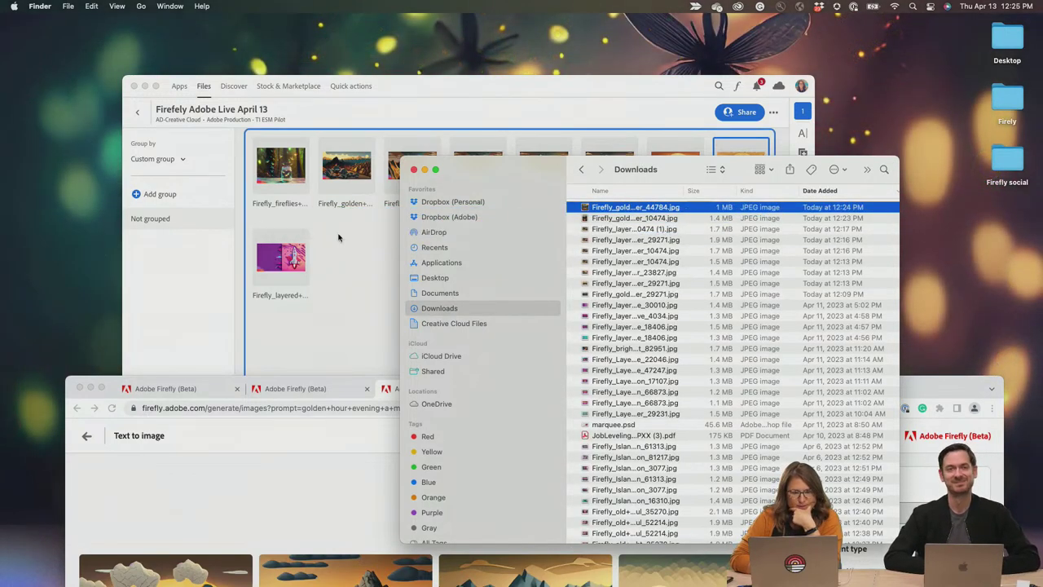
{"action": "left_click", "coordinate": [413, 169]}
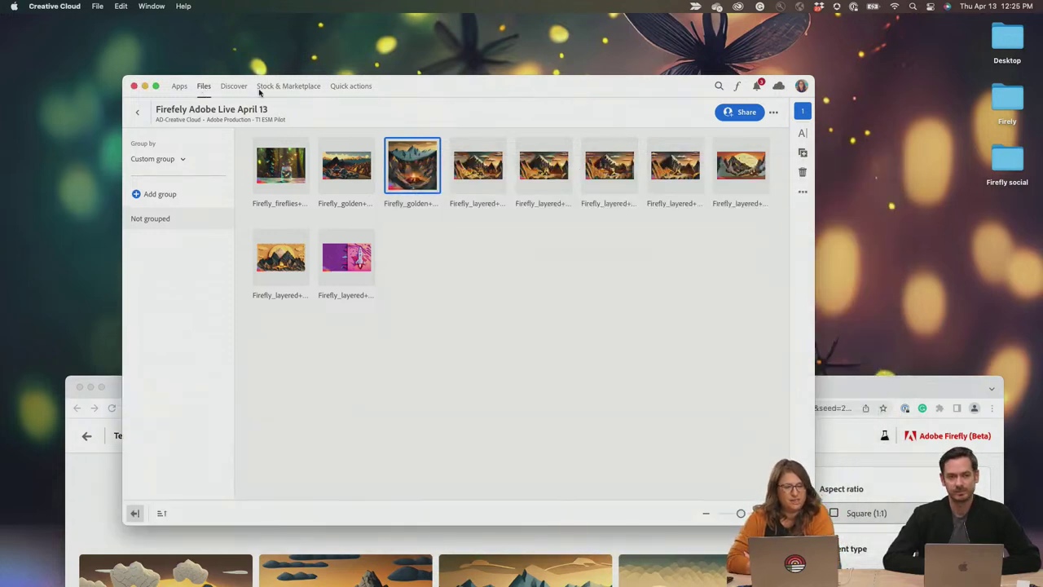
{"action": "left_click", "coordinate": [110, 387]}
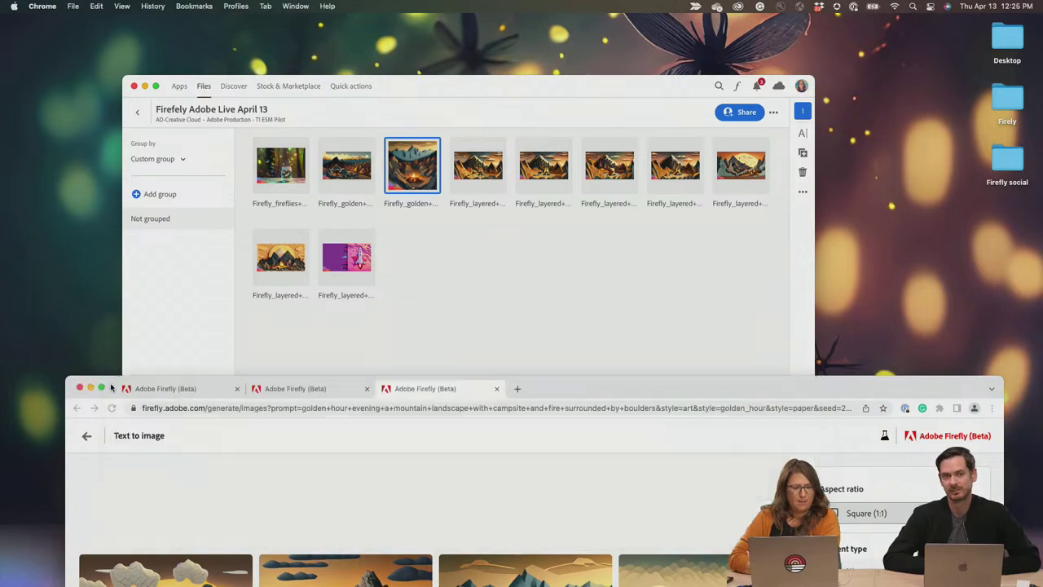
{"action": "left_click_drag", "start_coordinate": [582, 386], "coordinate": [641, 24]}
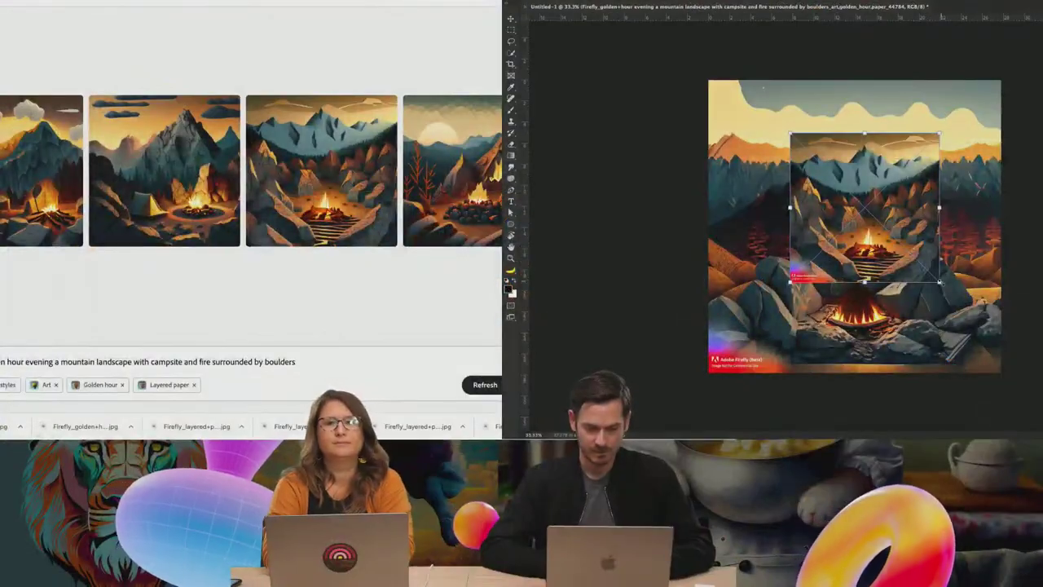
In Photoshop, enlarge the placed square campsite library image to about 197% so that it covers the whole canvas
{"action": "left_click_drag", "start_coordinate": [913, 260], "coordinate": [886, 252]}
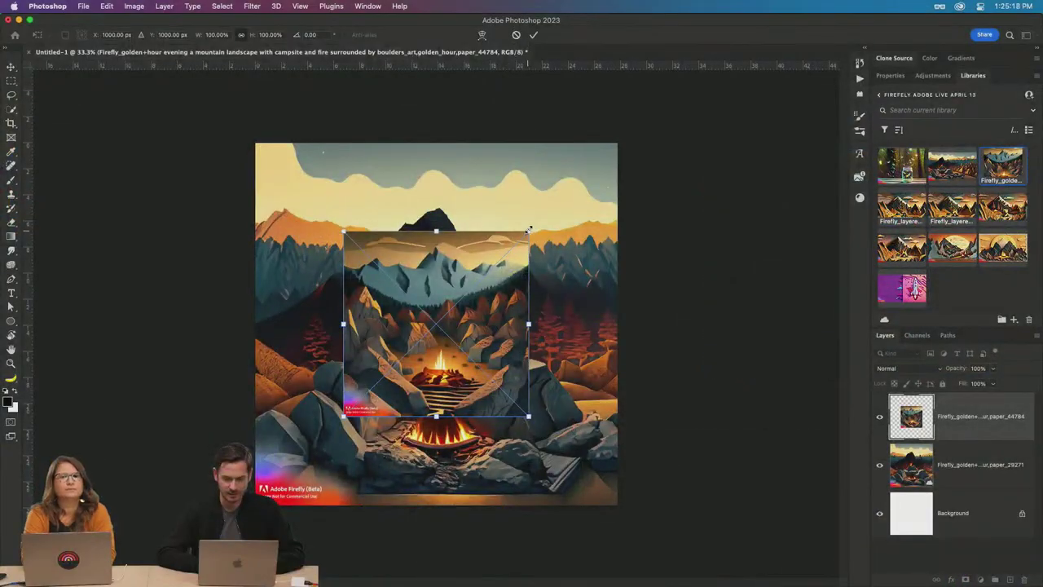
{"action": "left_click_drag", "start_coordinate": [526, 229], "coordinate": [613, 137]}
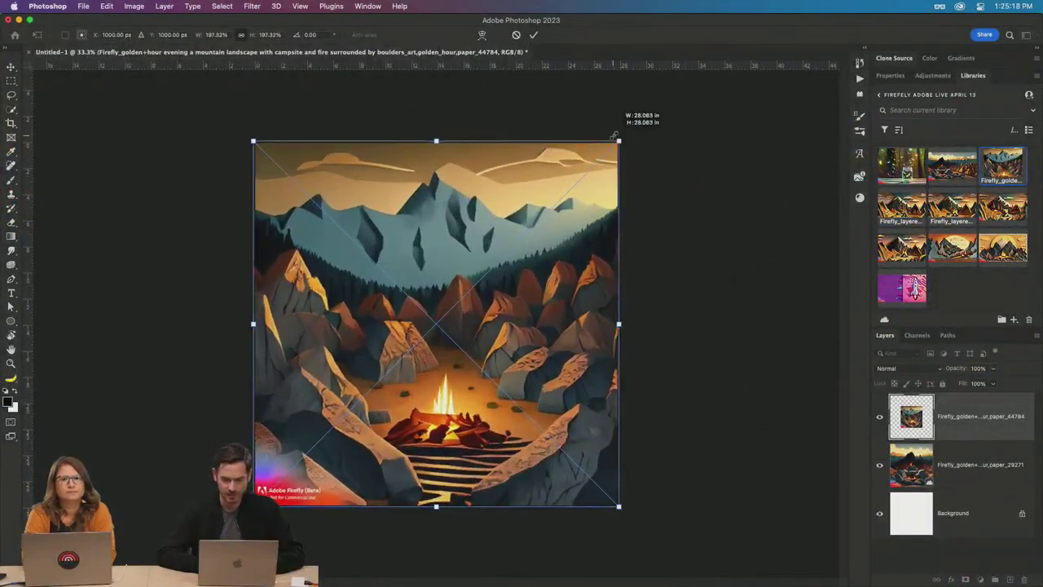
{"action": "key", "text": "Return"}
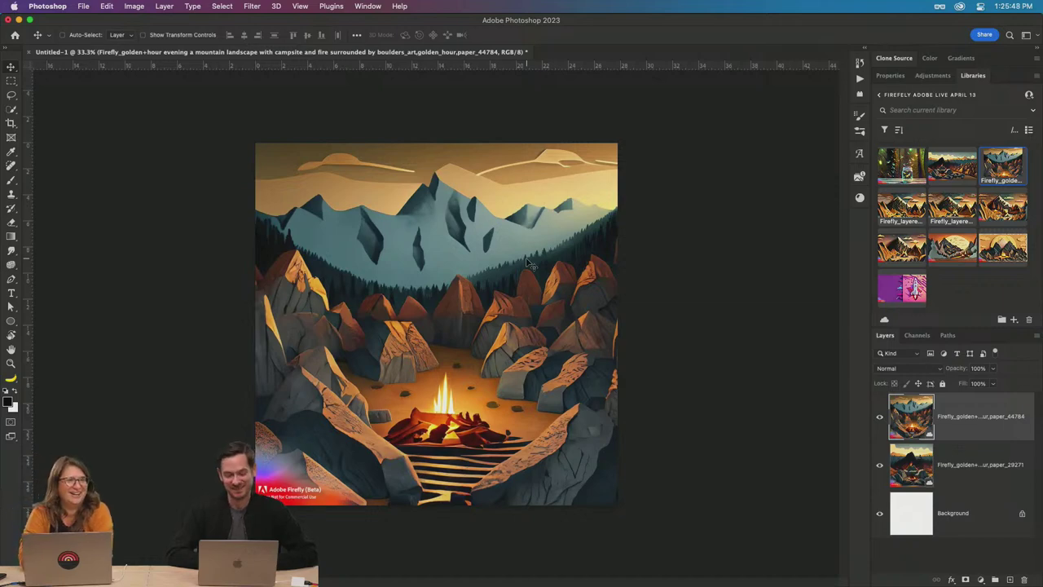
Add the title text "Roasting Bears" over the mountains and center it horizontally on the canvas
{"action": "key", "text": "t"}
{"action": "left_click", "coordinate": [327, 242]}
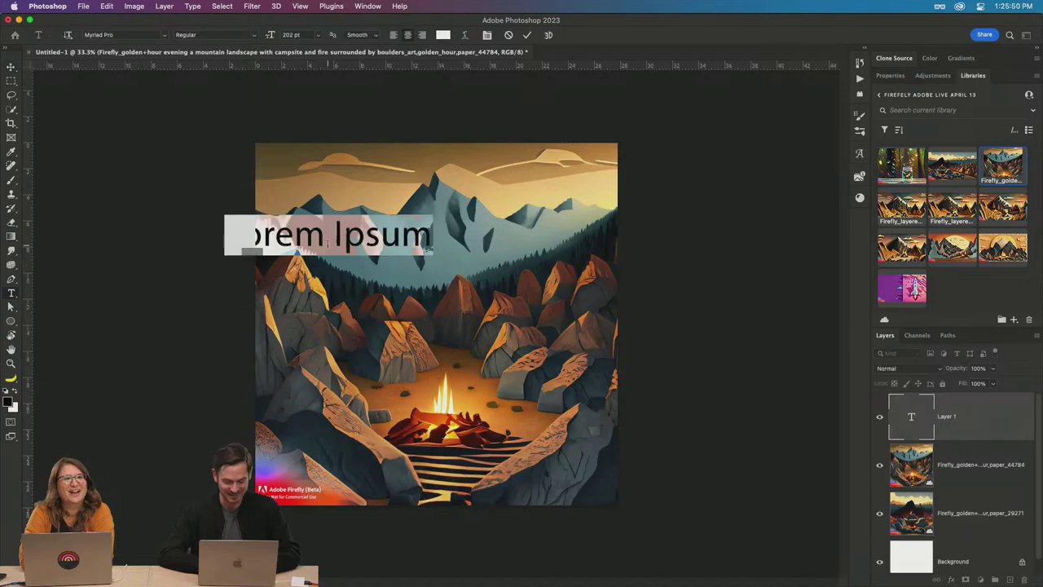
{"action": "type", "text": "Road"}
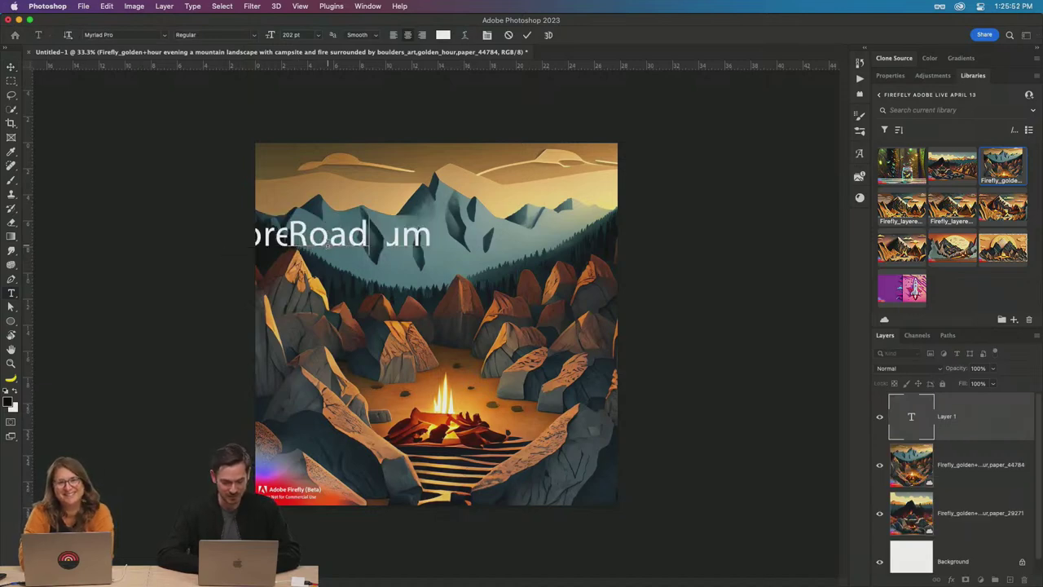
{"action": "key", "text": "BackSpace"}
{"action": "type", "text": "sting"}
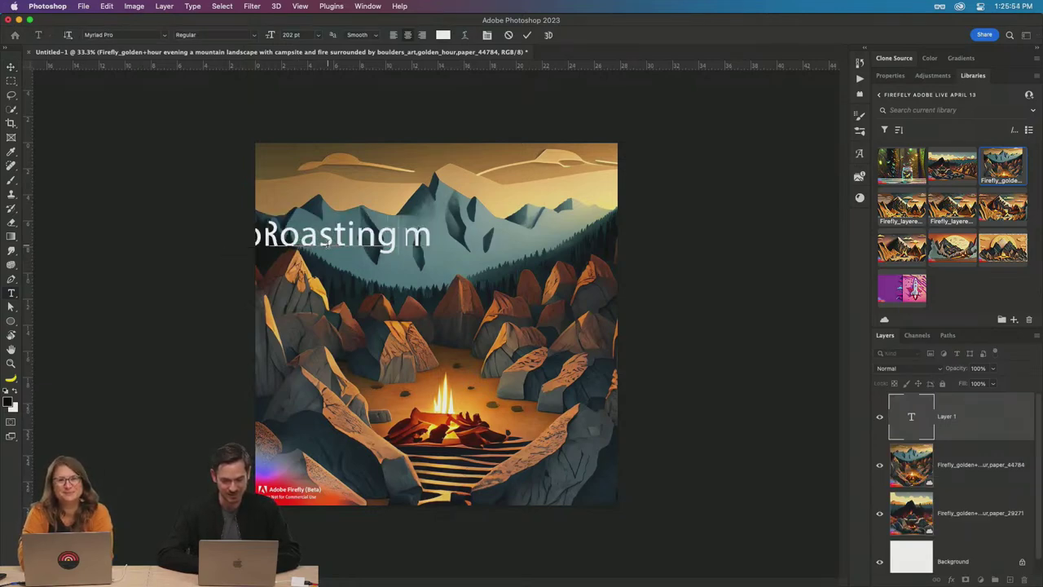
{"action": "type", "text": " Bears"}
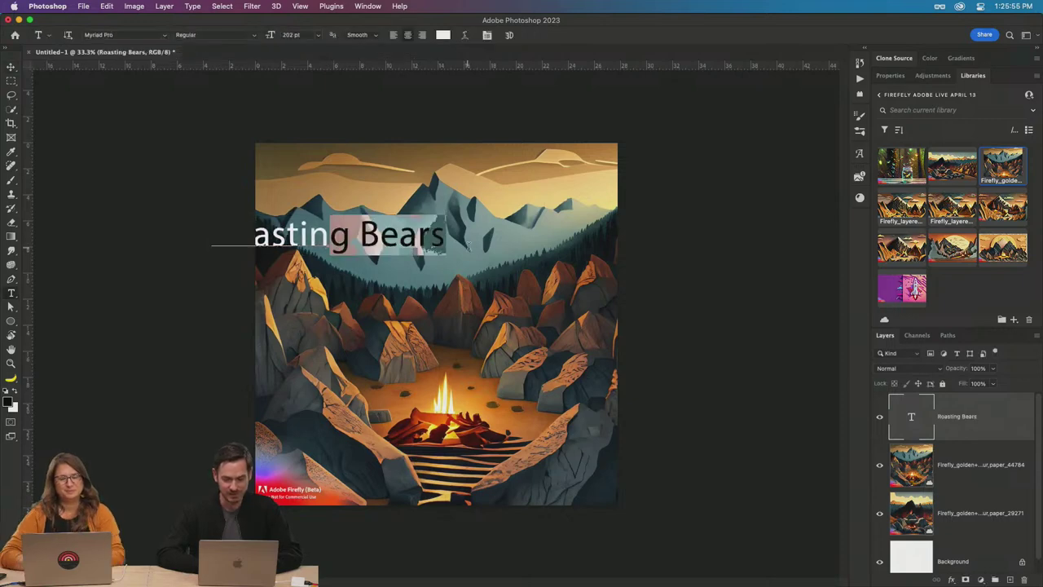
{"action": "key", "text": "super+Return"}
{"action": "left_click_drag", "start_coordinate": [360, 235], "coordinate": [468, 243]}
{"action": "key", "text": "t"}
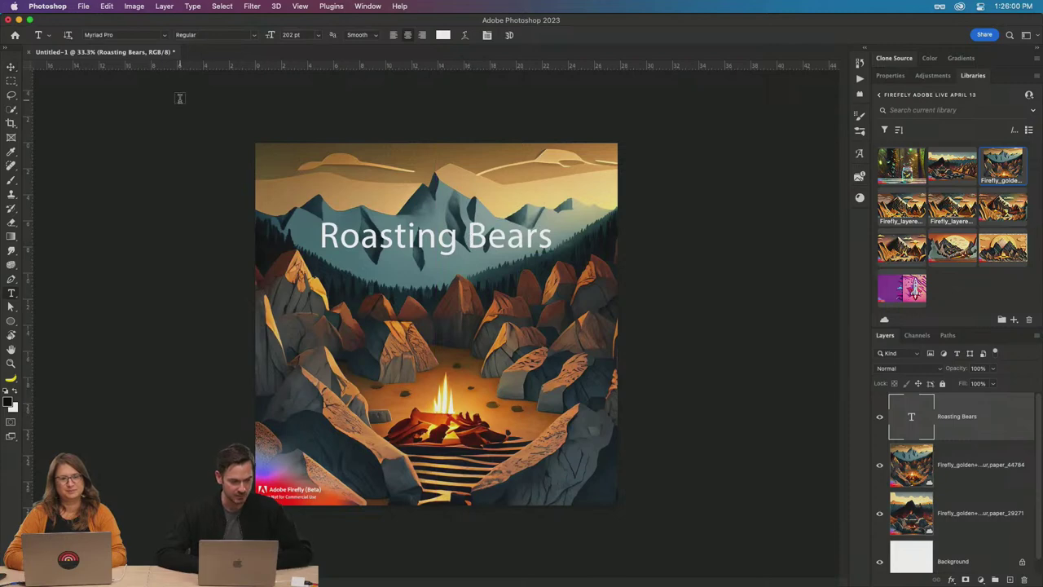
Preview different fonts on the "Roasting Bears" title without applying one
{"action": "left_click", "coordinate": [165, 35]}
{"action": "scroll", "coordinate": [182, 289], "scroll_direction": "up", "scroll_amount": 10}
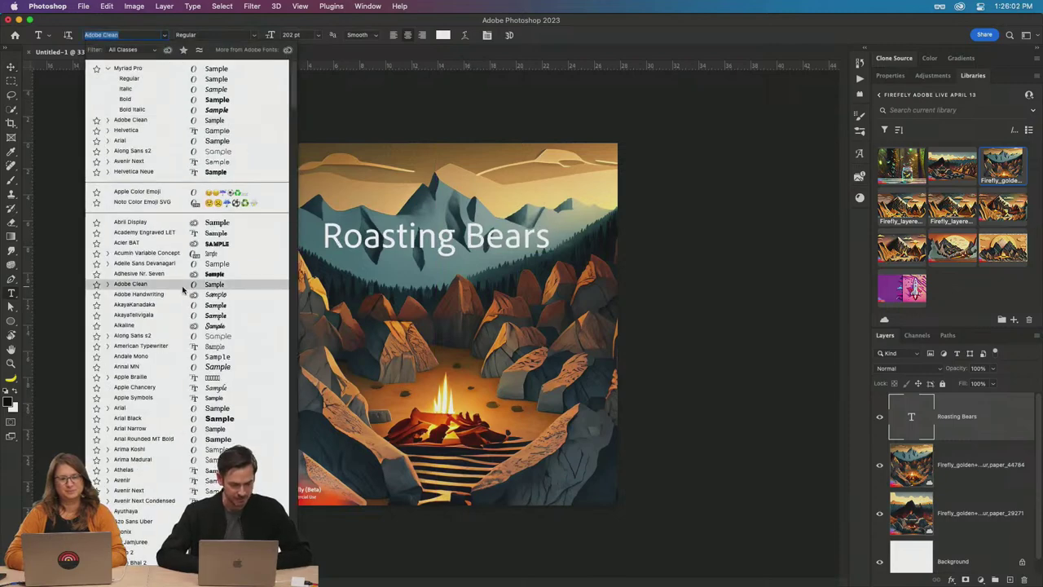
{"action": "scroll", "coordinate": [182, 289], "scroll_direction": "down", "scroll_amount": 10}
{"action": "left_click", "coordinate": [163, 134]}
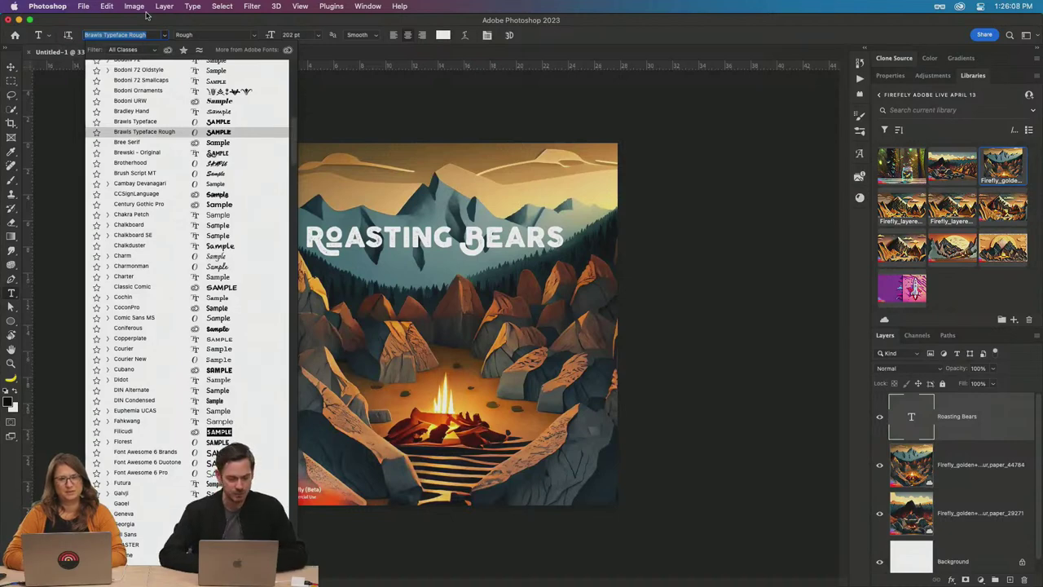
{"action": "scroll", "coordinate": [163, 139], "scroll_direction": "down", "scroll_amount": 5}
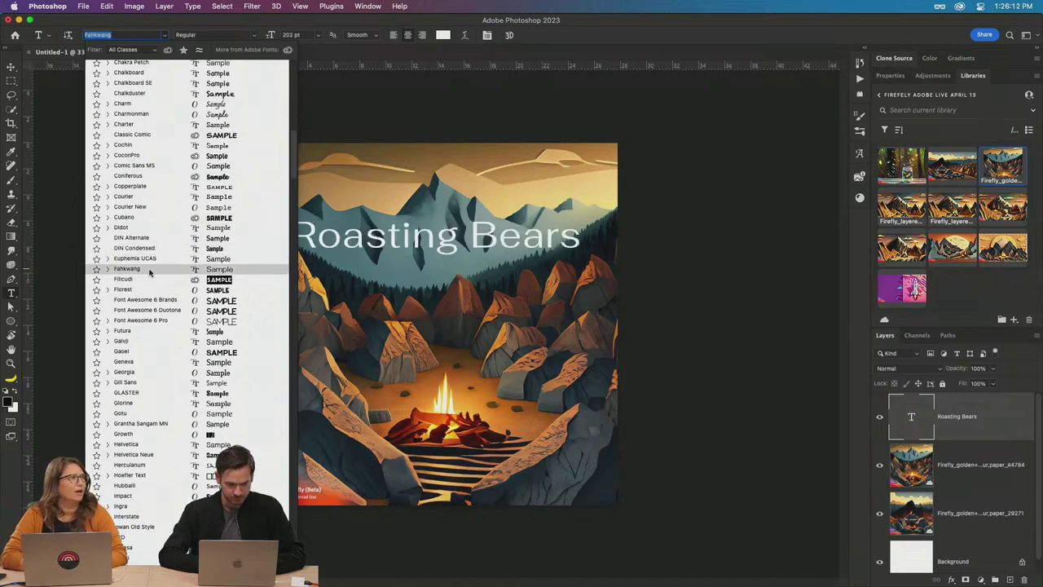
{"action": "key", "text": "Escape"}
Switch to Chrome, look at the Adobe Fonts catalog and open the Text effects generator from the Firefly home page
{"action": "key", "text": "super+Tab"}
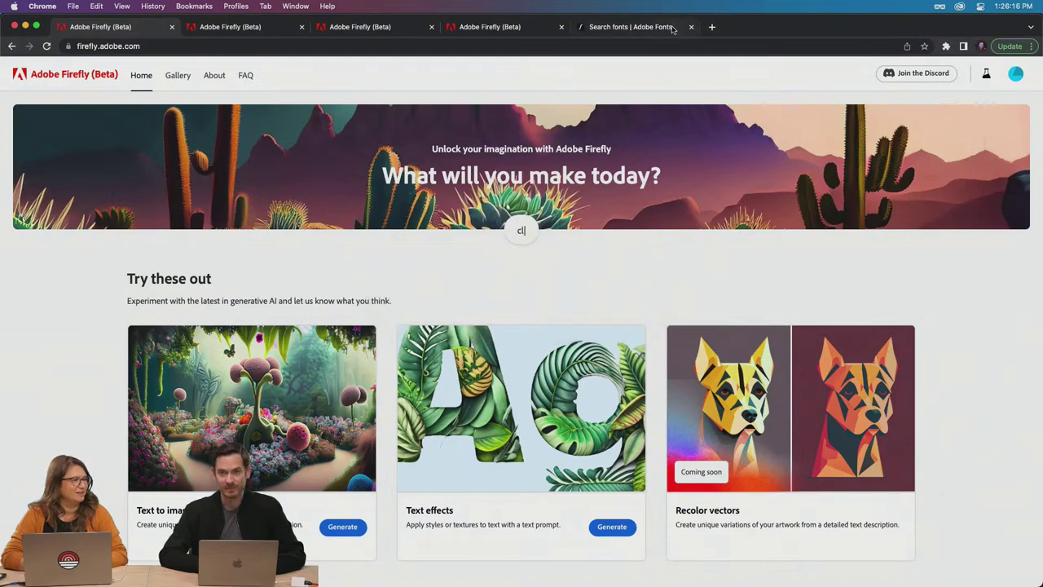
{"action": "left_click", "coordinate": [673, 28]}
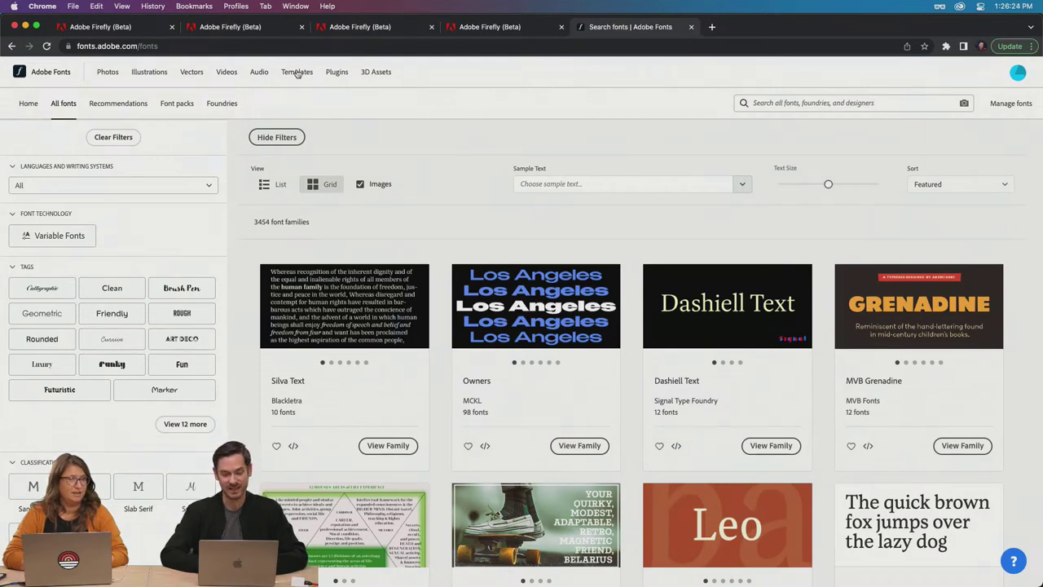
{"action": "left_click", "coordinate": [139, 27]}
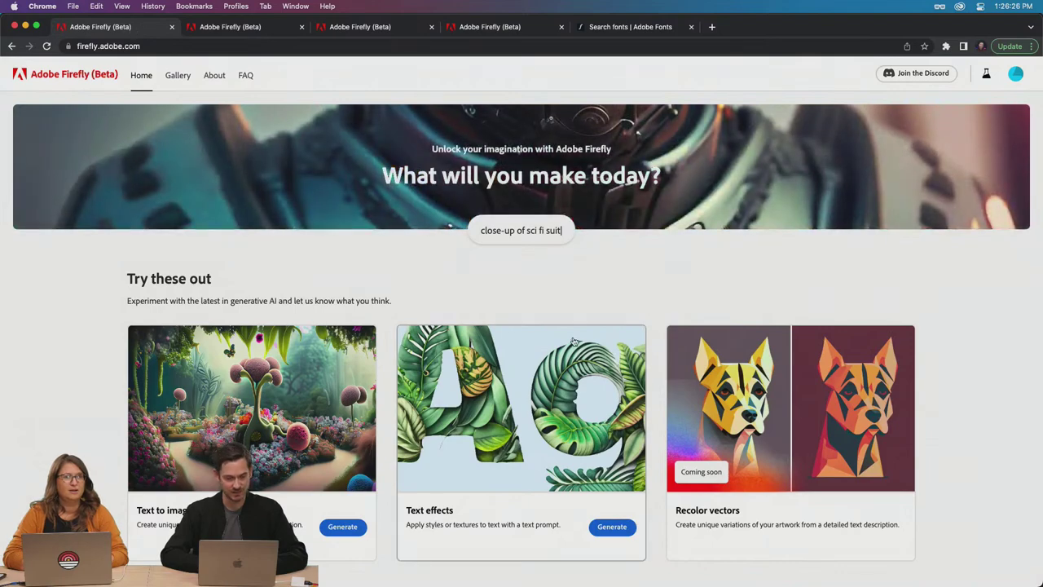
{"action": "scroll", "coordinate": [574, 342], "scroll_direction": "down", "scroll_amount": 3}
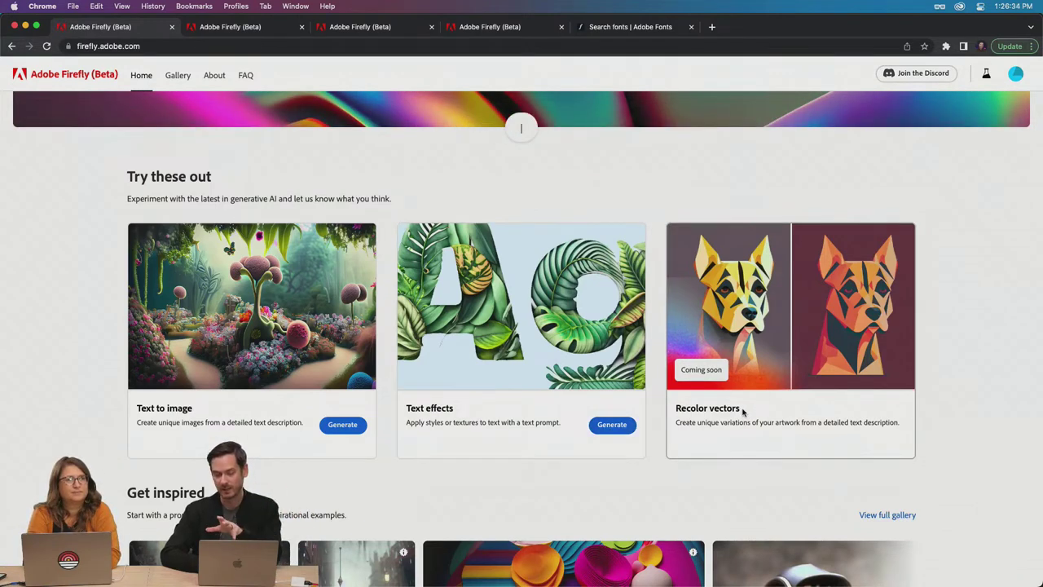
{"action": "left_click", "coordinate": [613, 425]}
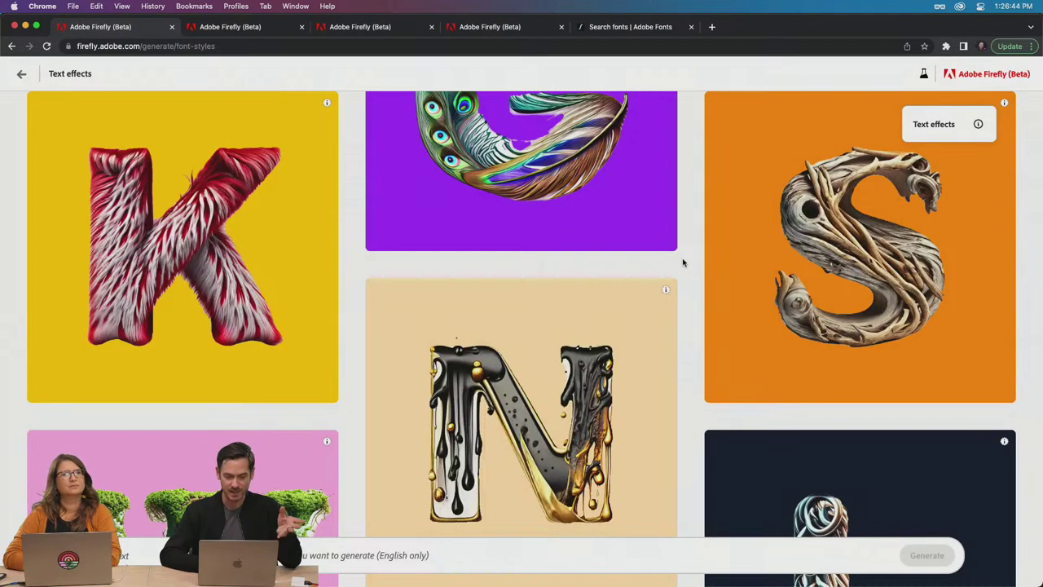
Generate a text effect for "Roasting Bears" from the prompt "Balsa Wood"
{"action": "scroll", "coordinate": [683, 262], "scroll_direction": "down", "scroll_amount": 5}
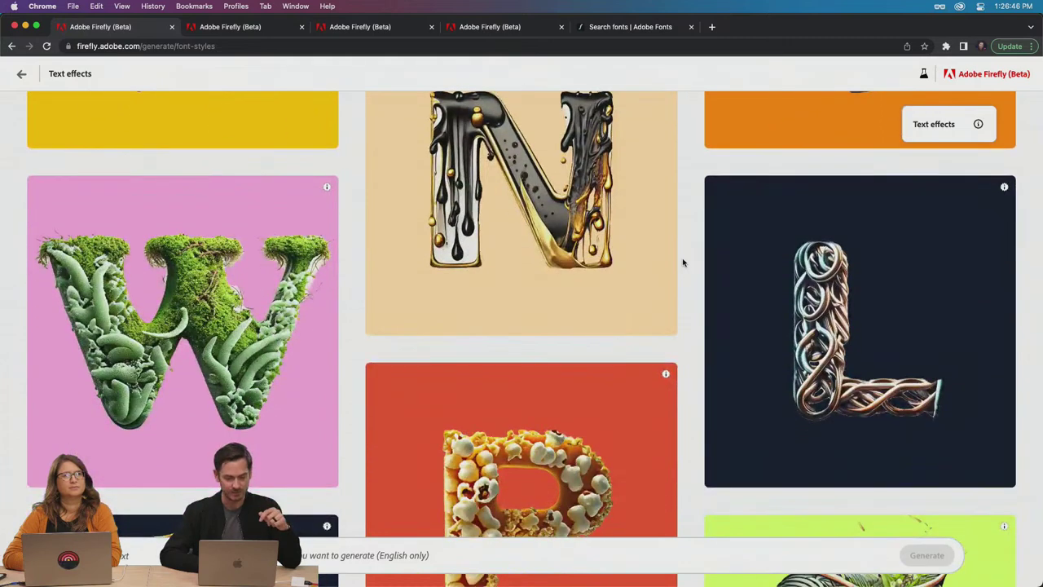
{"action": "scroll", "coordinate": [683, 262], "scroll_direction": "down", "scroll_amount": 1}
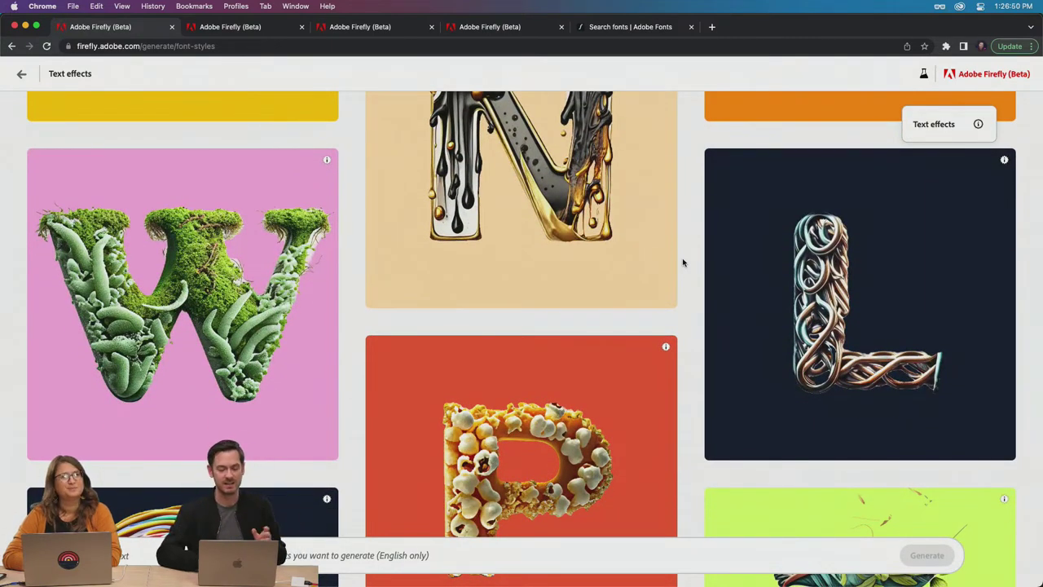
{"action": "scroll", "coordinate": [683, 262], "scroll_direction": "down", "scroll_amount": 2}
{"action": "scroll", "coordinate": [683, 263], "scroll_direction": "down", "scroll_amount": 5}
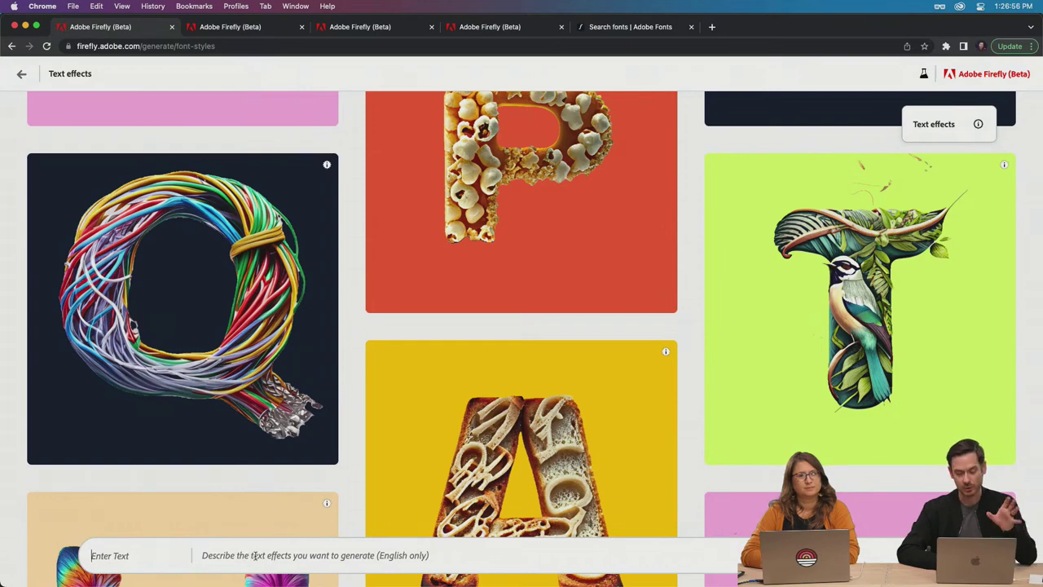
{"action": "left_click", "coordinate": [89, 559]}
{"action": "type", "text": "Roasting Bears"}
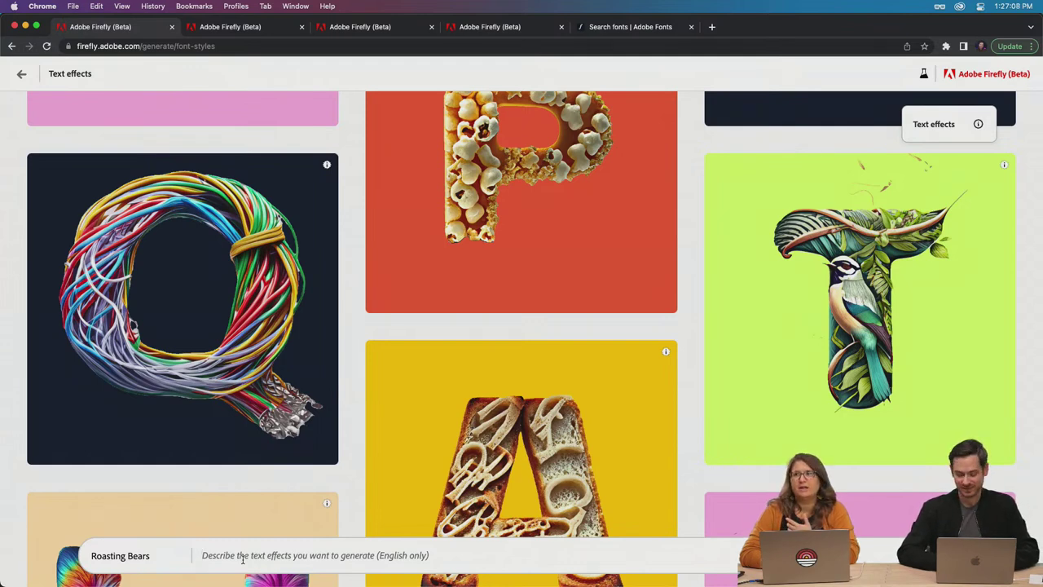
{"action": "left_click", "coordinate": [242, 559]}
{"action": "type", "text": "Balsa W"}
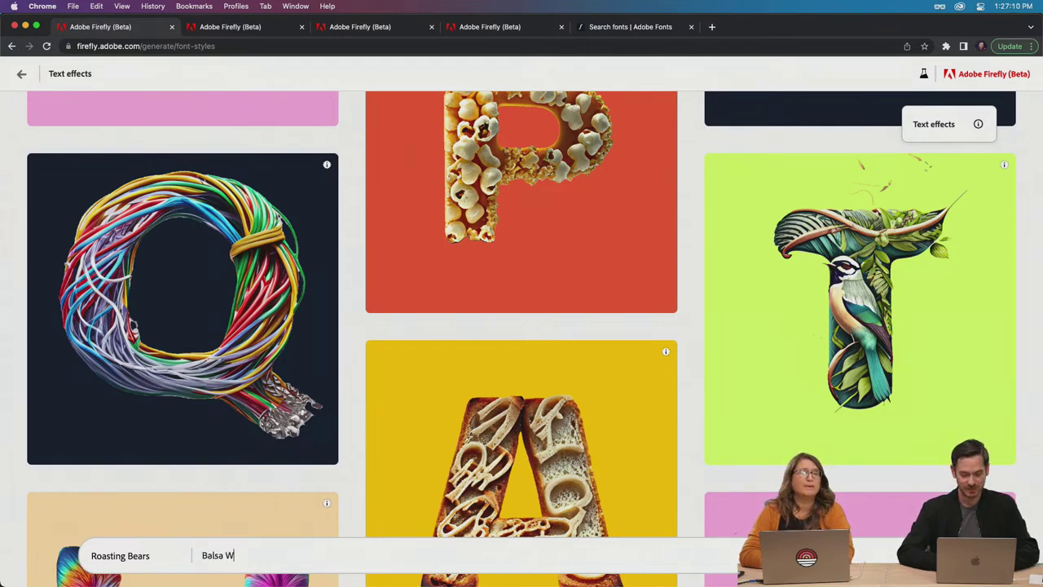
{"action": "type", "text": "ood"}
{"action": "key", "text": "Return"}
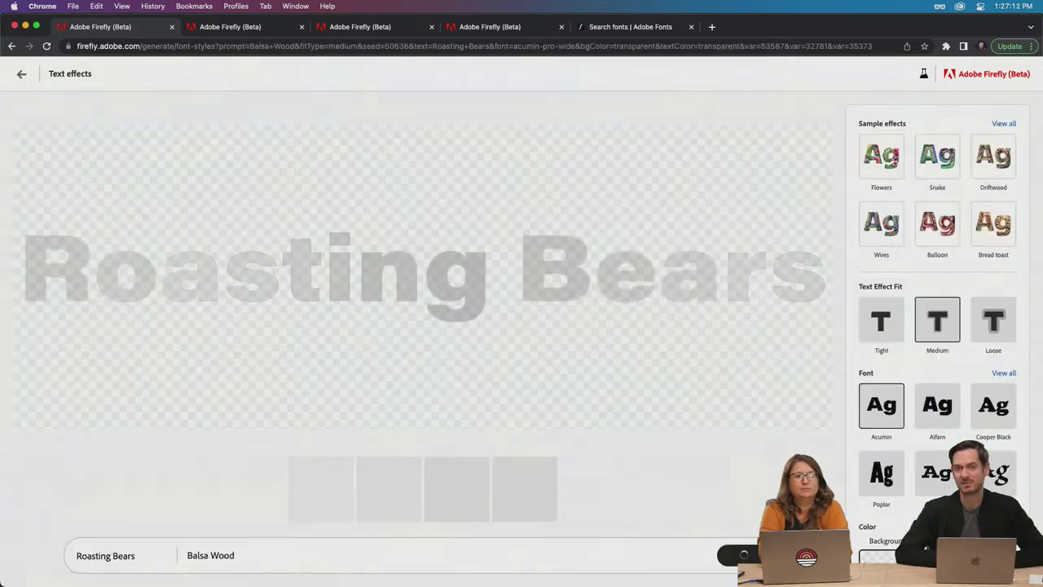
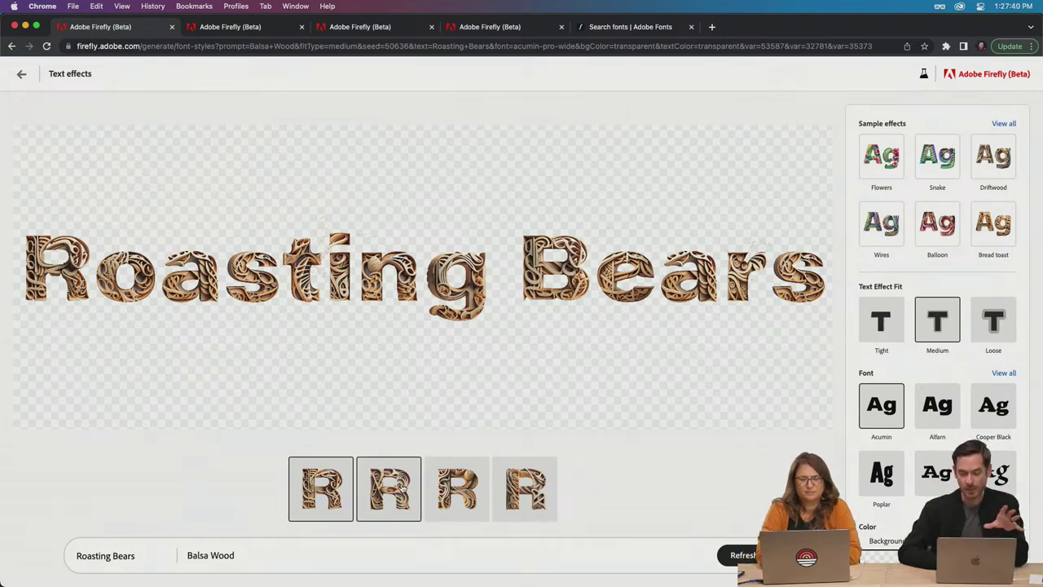
Choose the second Balsa Wood variation for the "Roasting Bears" text effect, then apply the Driftwood sample effect
{"action": "left_click", "coordinate": [402, 488]}
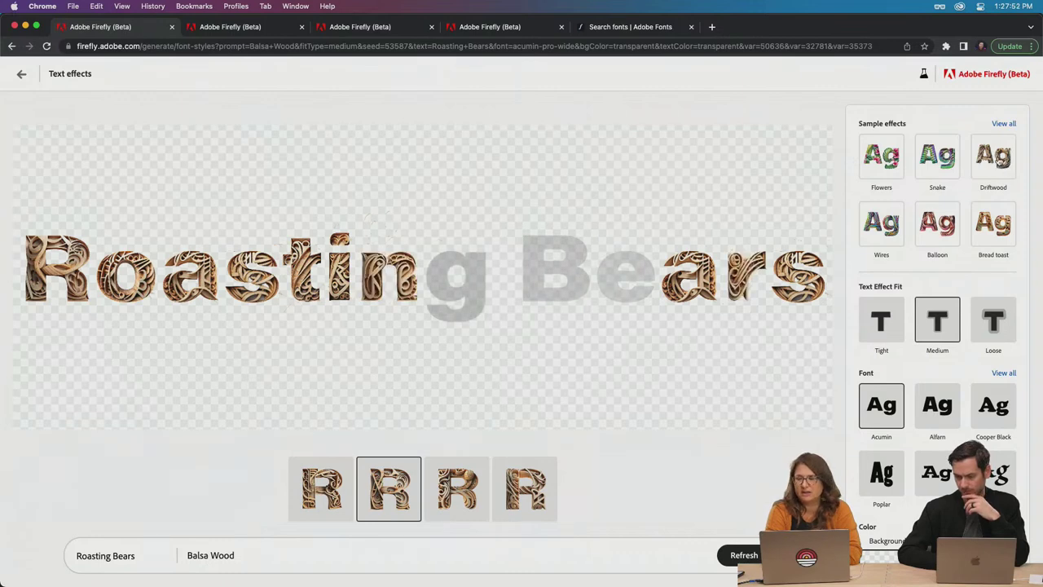
{"action": "left_click", "coordinate": [998, 156]}
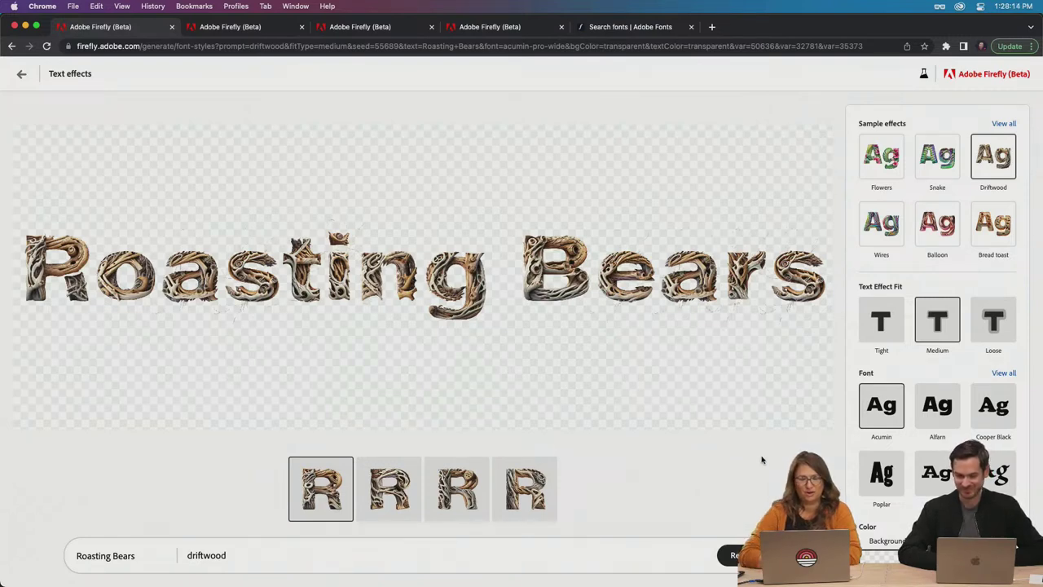
In the Adobe Fonts catalog, preview all fonts with the sample text "Roasting Bears" at text size 74
{"action": "left_click", "coordinate": [638, 27]}
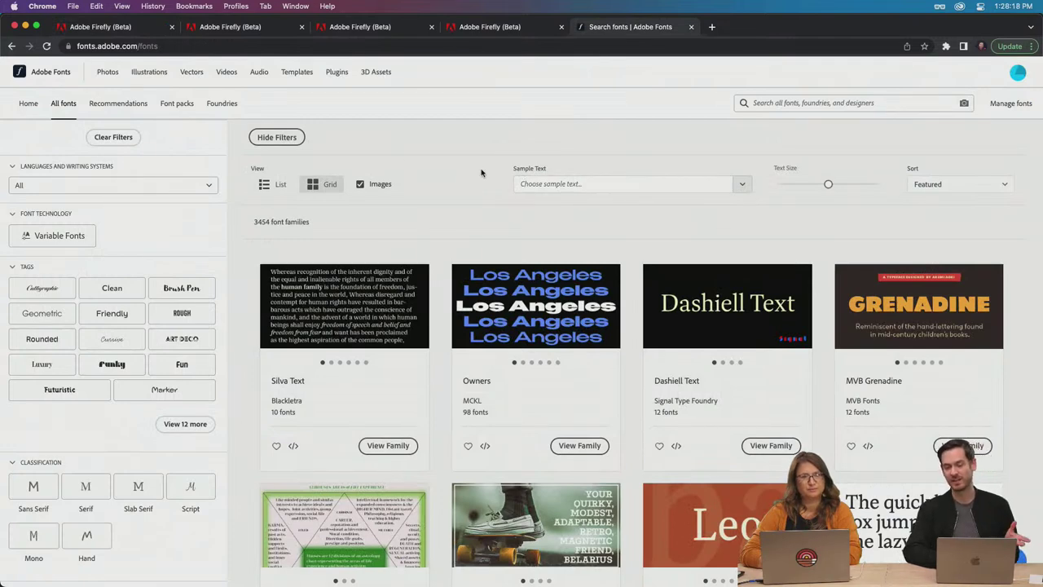
{"action": "left_click", "coordinate": [571, 186]}
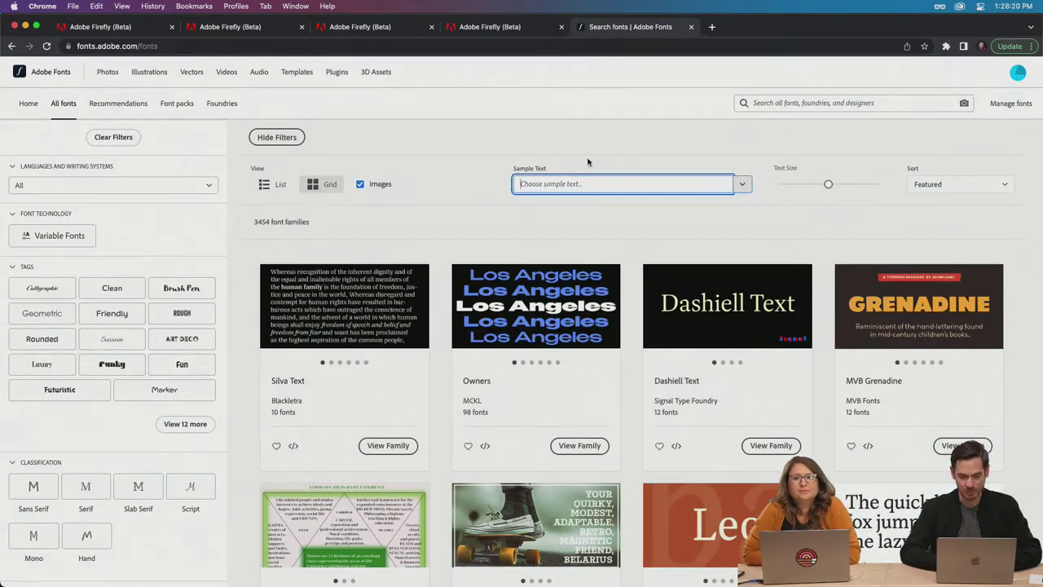
{"action": "type", "text": "Roadin"}
{"action": "key", "text": "BackSpace"}
{"action": "key", "text": "BackSpace"}
{"action": "key", "text": "BackSpace"}
{"action": "type", "text": "sintg "}
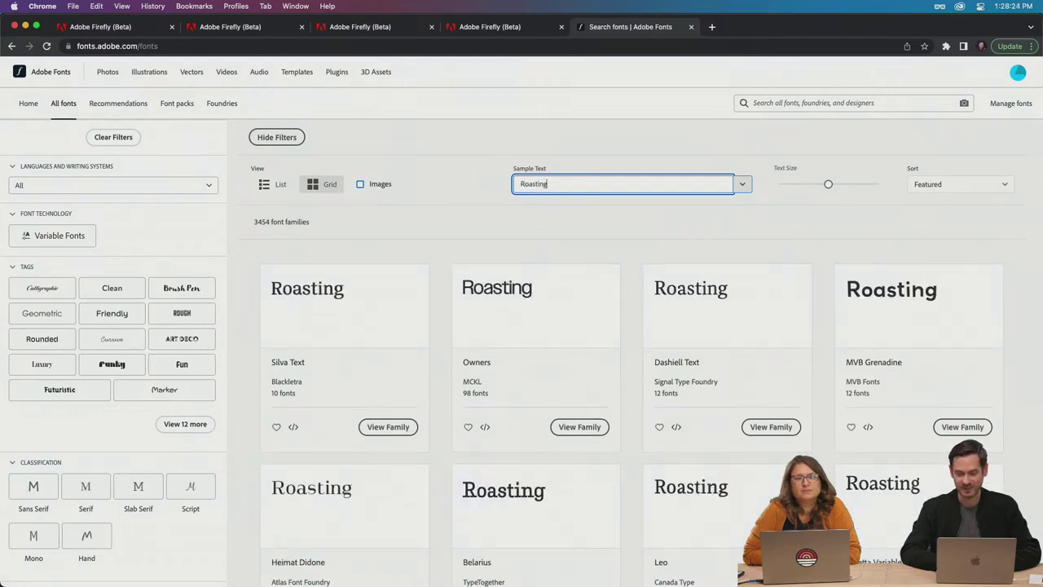
{"action": "type", "text": "Bears"}
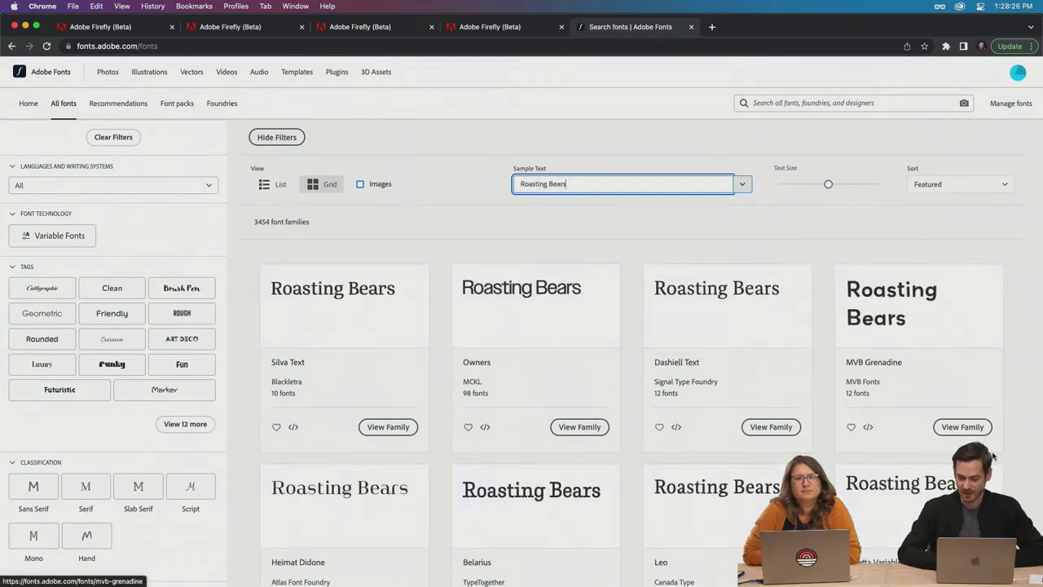
{"action": "mouse_move", "coordinate": [828, 184]}
{"action": "left_mouse_down"}
{"action": "mouse_move", "coordinate": [856, 184]}
{"action": "mouse_move", "coordinate": [834, 184]}
{"action": "left_mouse_up"}
Browse the font previews and filter the catalog to the heaviest weight
{"action": "scroll", "coordinate": [529, 314], "scroll_direction": "down", "scroll_amount": 1}
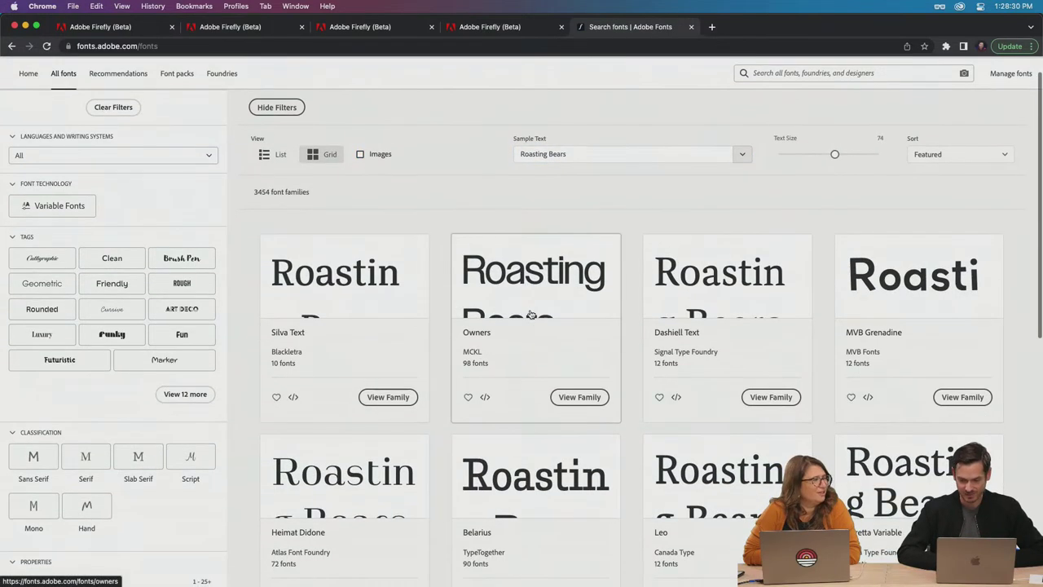
{"action": "scroll", "coordinate": [530, 313], "scroll_direction": "down", "scroll_amount": 2}
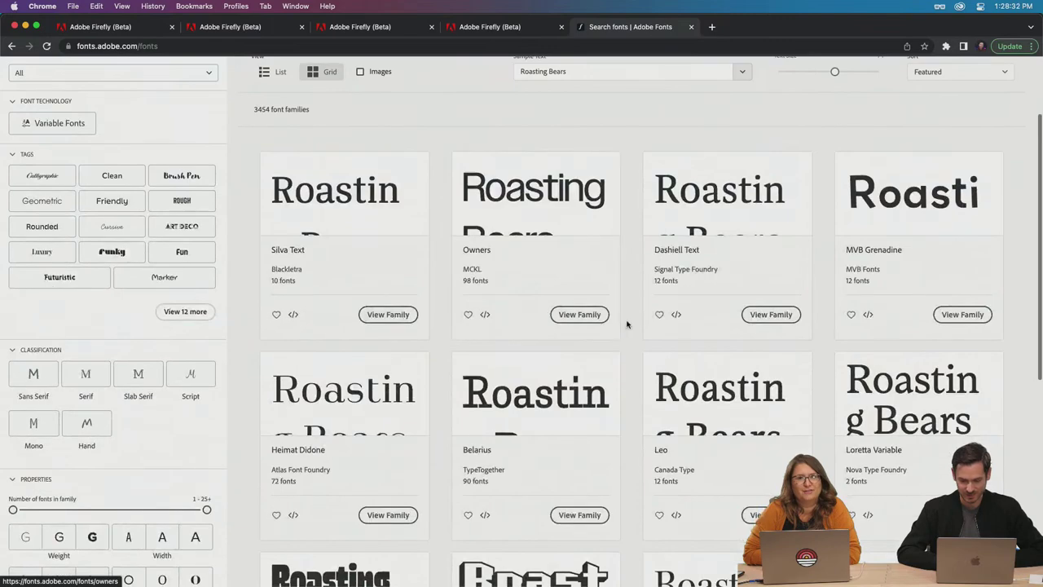
{"action": "scroll", "coordinate": [624, 324], "scroll_direction": "down", "scroll_amount": 3}
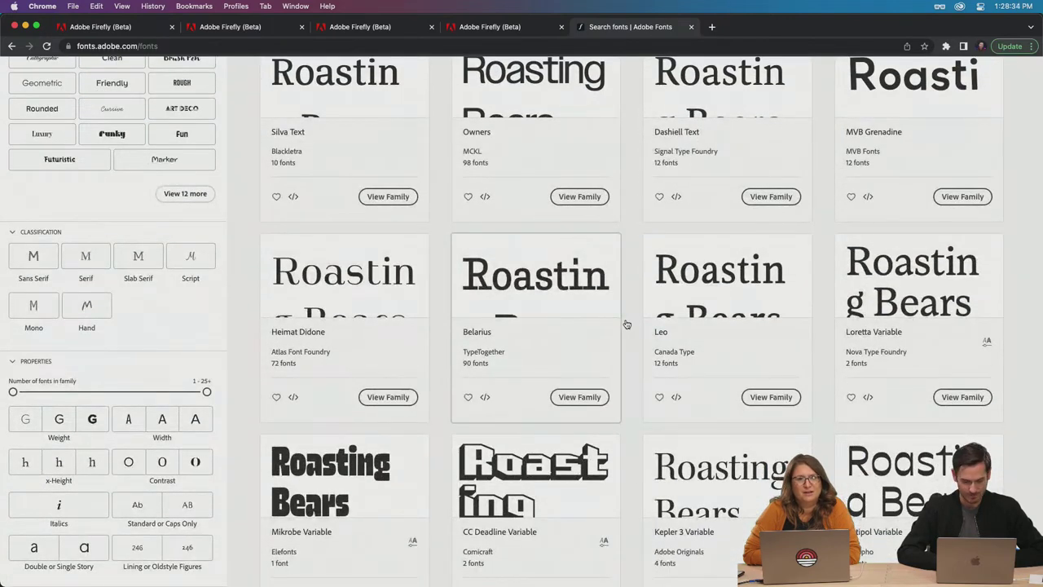
{"action": "scroll", "coordinate": [624, 324], "scroll_direction": "down", "scroll_amount": 1}
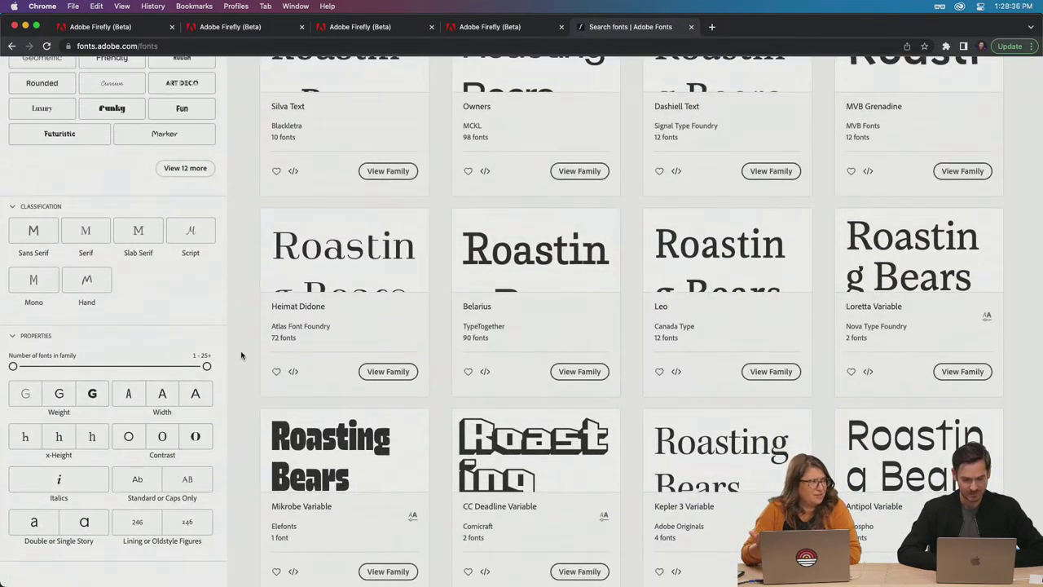
{"action": "scroll", "coordinate": [241, 354], "scroll_direction": "up", "scroll_amount": 1}
{"action": "left_click", "coordinate": [92, 453]}
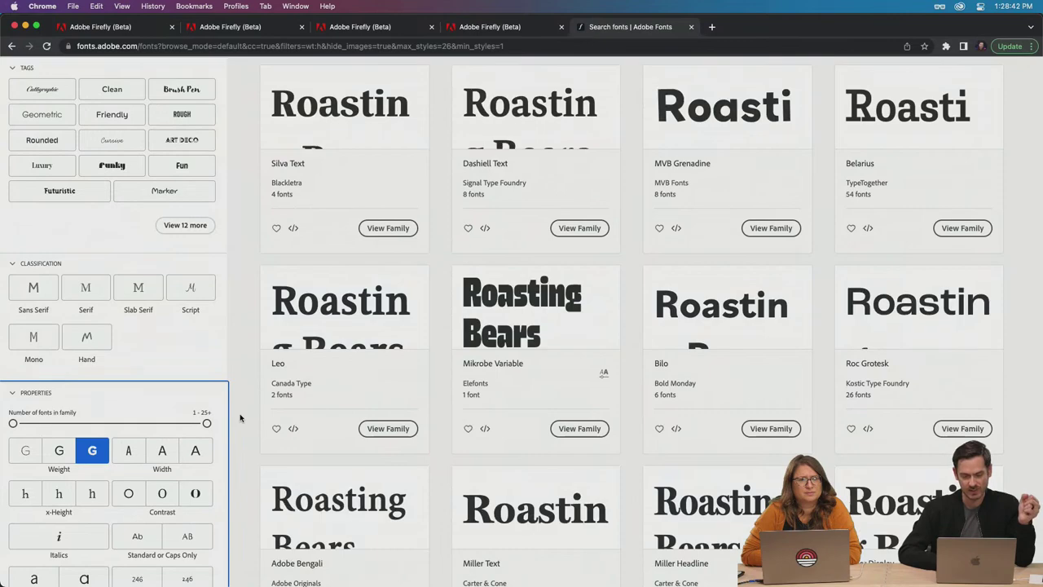
Look through the first two pages of heavy-weight fonts for one that suits the "Roasting Bears" title
{"action": "scroll", "coordinate": [240, 418], "scroll_direction": "up", "scroll_amount": 1}
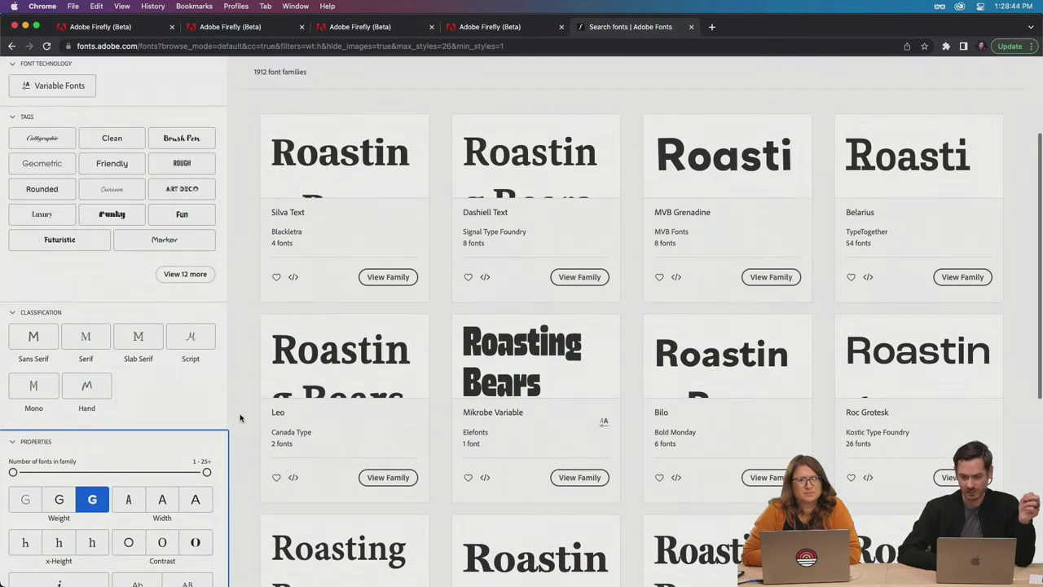
{"action": "scroll", "coordinate": [240, 418], "scroll_direction": "down", "scroll_amount": 5}
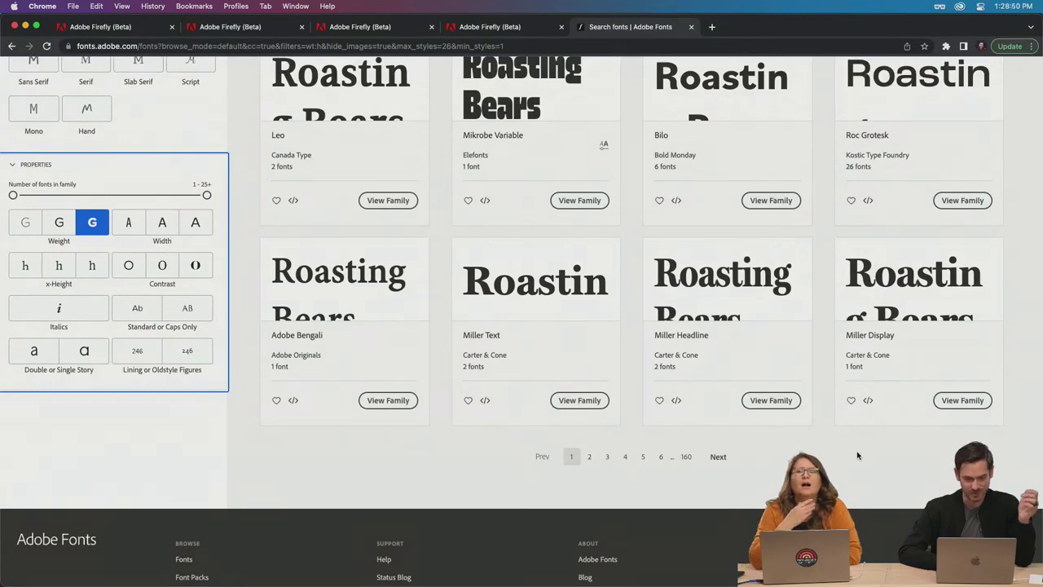
{"action": "scroll", "coordinate": [858, 455], "scroll_direction": "up", "scroll_amount": 2}
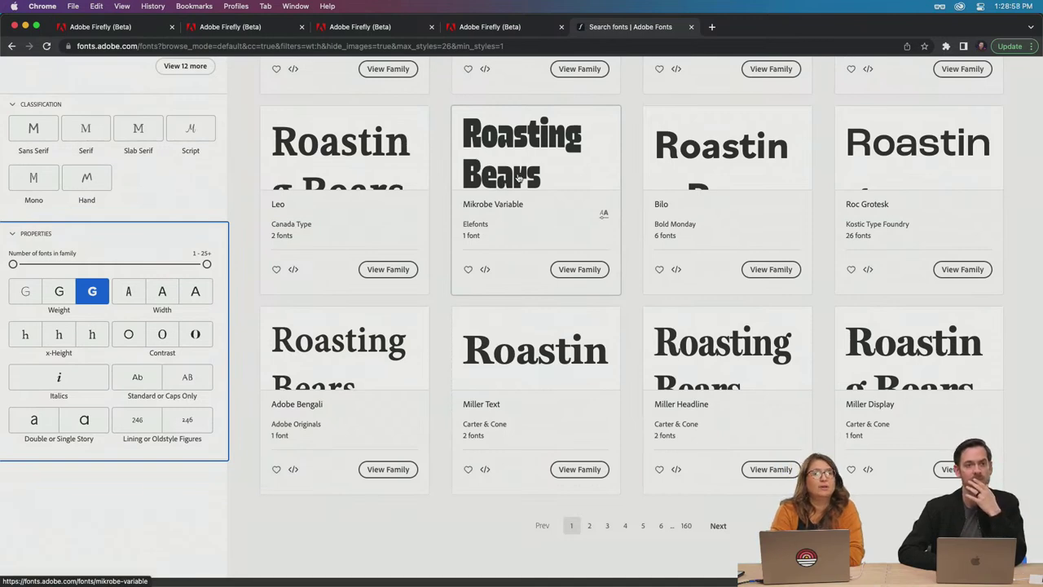
{"action": "scroll", "coordinate": [517, 177], "scroll_direction": "up", "scroll_amount": 5}
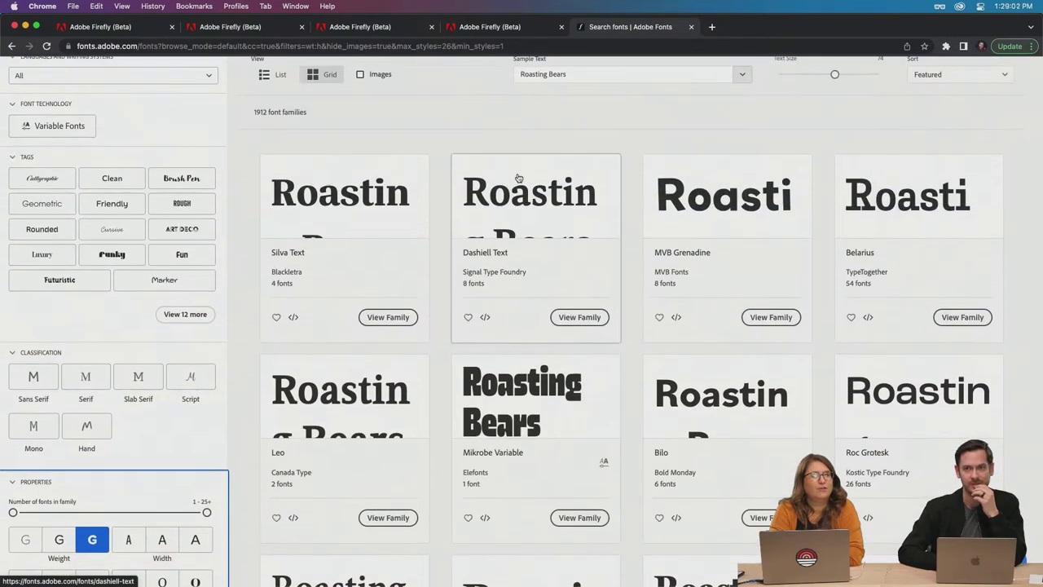
{"action": "scroll", "coordinate": [518, 176], "scroll_direction": "down", "scroll_amount": 5}
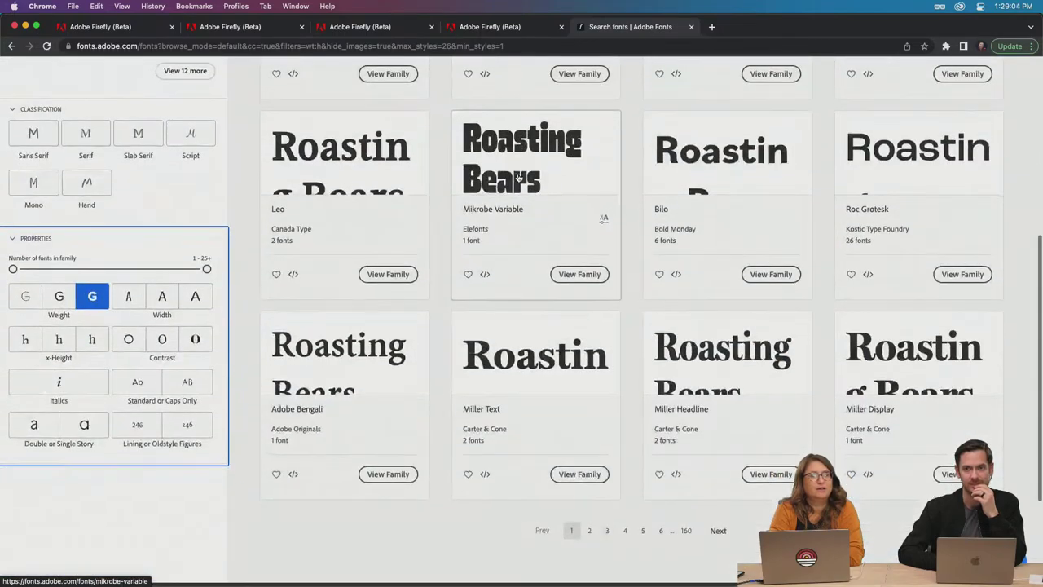
{"action": "scroll", "coordinate": [570, 310], "scroll_direction": "down", "scroll_amount": 3}
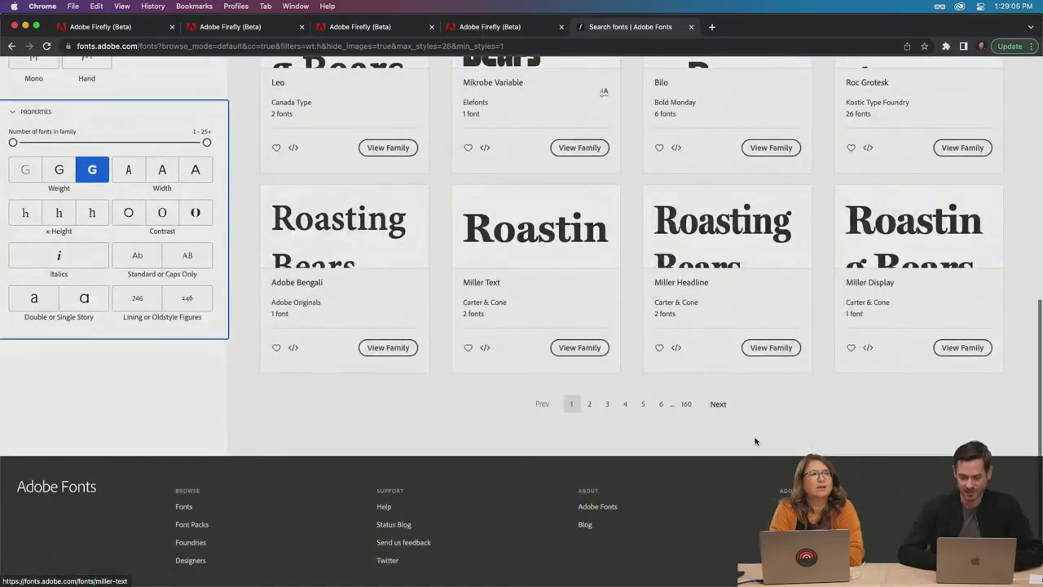
{"action": "left_click", "coordinate": [718, 405]}
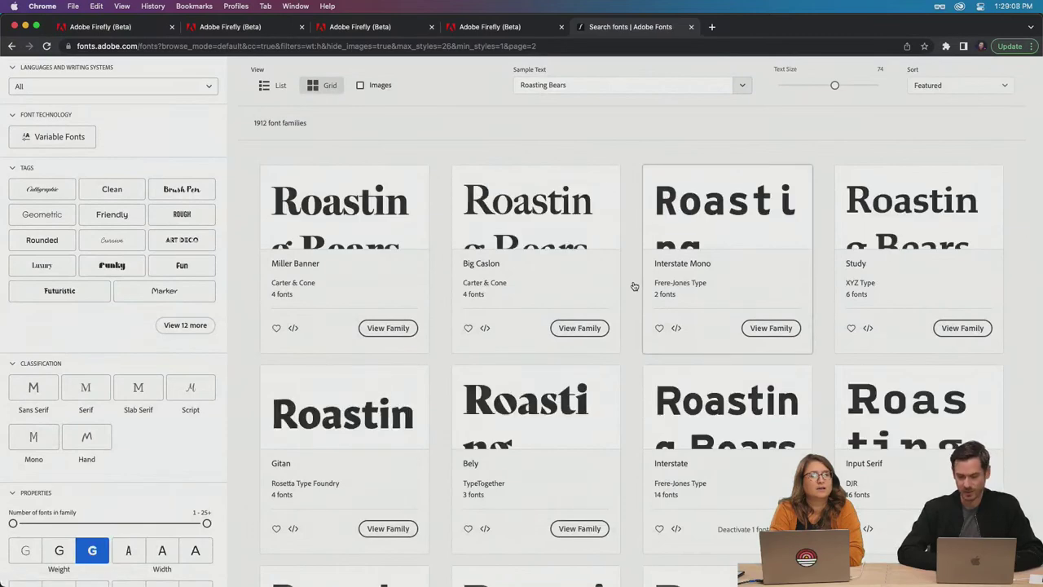
{"action": "scroll", "coordinate": [634, 286], "scroll_direction": "down", "scroll_amount": 4}
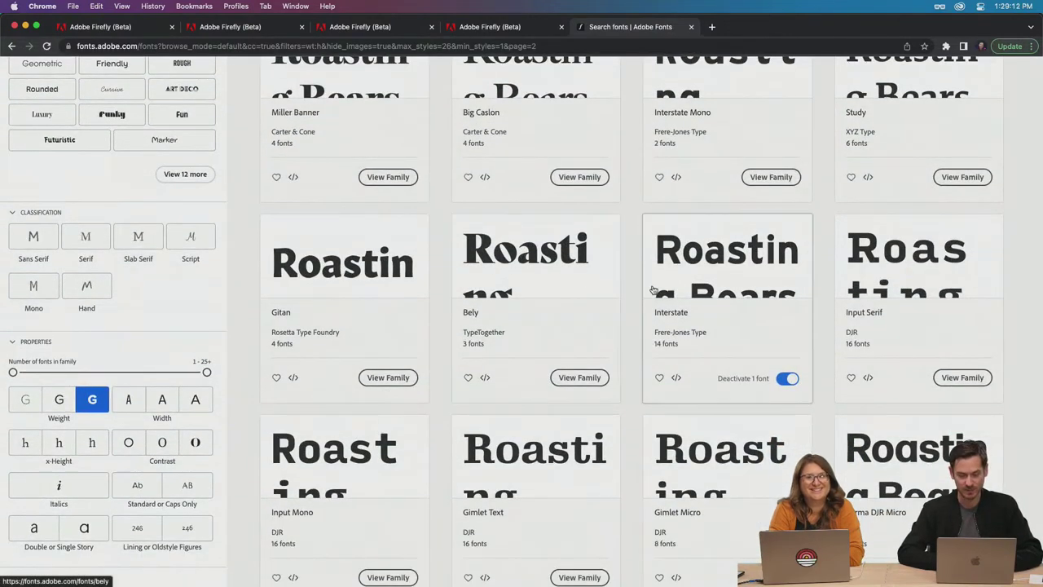
{"action": "scroll", "coordinate": [638, 284], "scroll_direction": "down", "scroll_amount": 4}
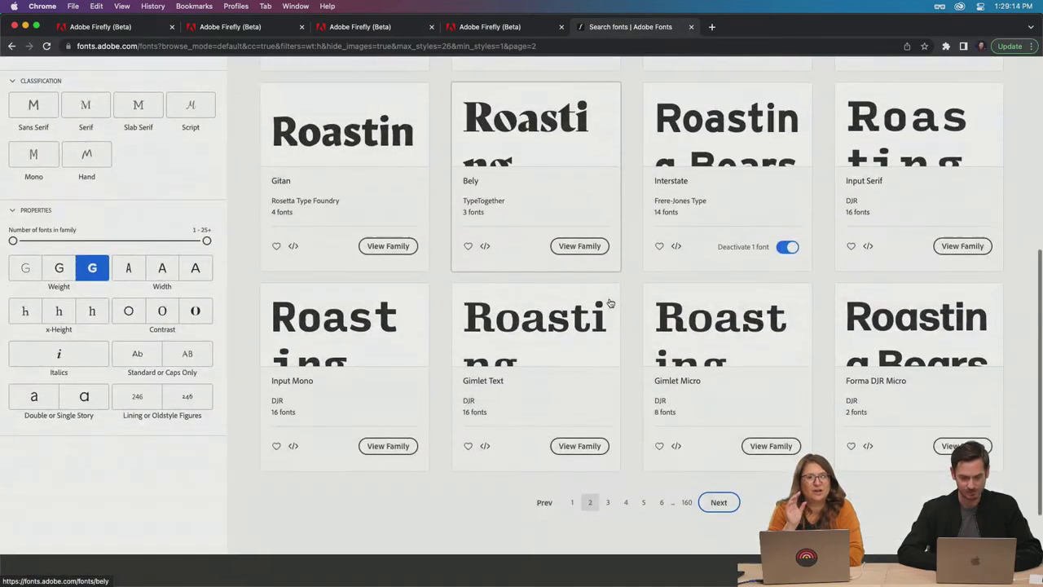
Open the Bely font family and activate all of its fonts
{"action": "left_click", "coordinate": [529, 136]}
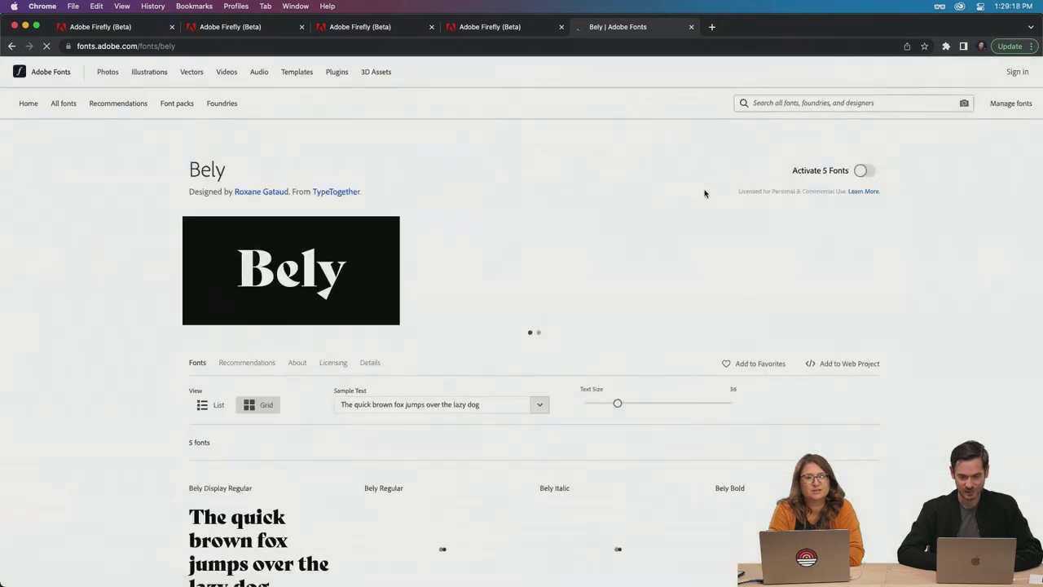
{"action": "left_click", "coordinate": [866, 171]}
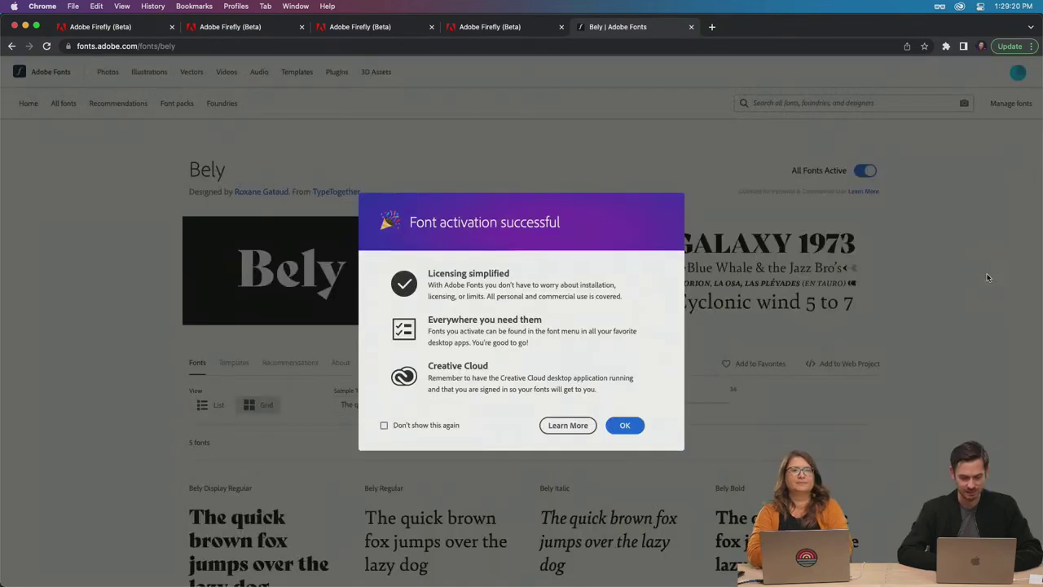
{"action": "left_click", "coordinate": [625, 432]}
{"action": "scroll", "coordinate": [902, 358], "scroll_direction": "down", "scroll_amount": 1}
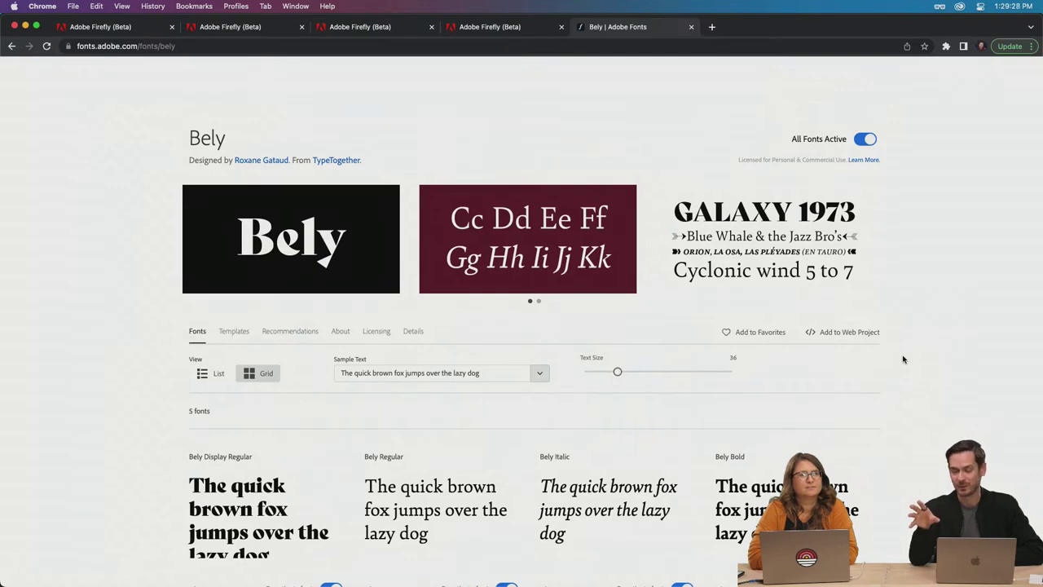
Switch to Photoshop, set the "Roasting Bears" title in Bely Display Regular and move it slightly higher over the mountains
{"action": "key", "text": "super+Tab"}
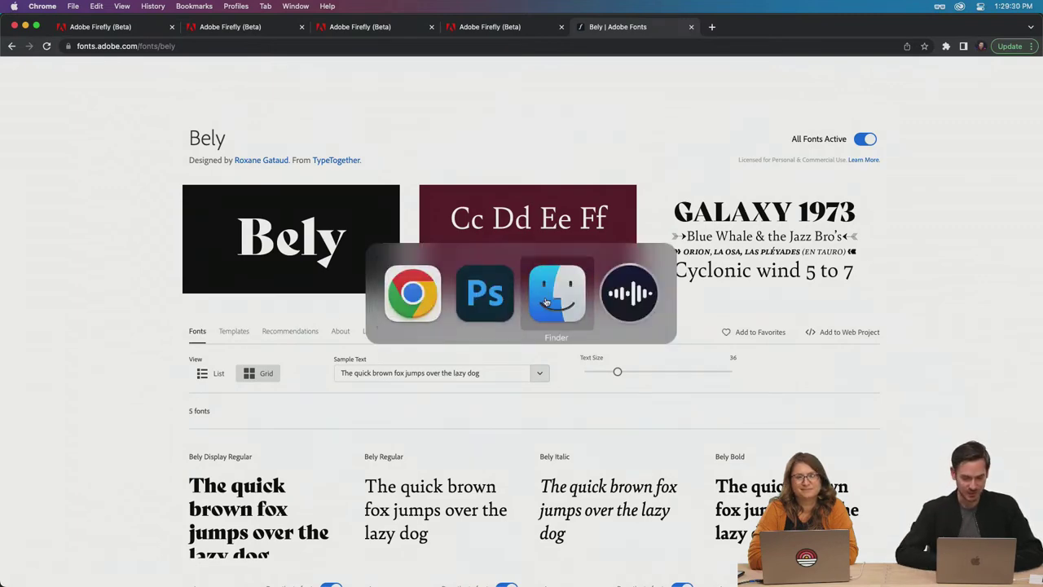
{"action": "left_click", "coordinate": [487, 307]}
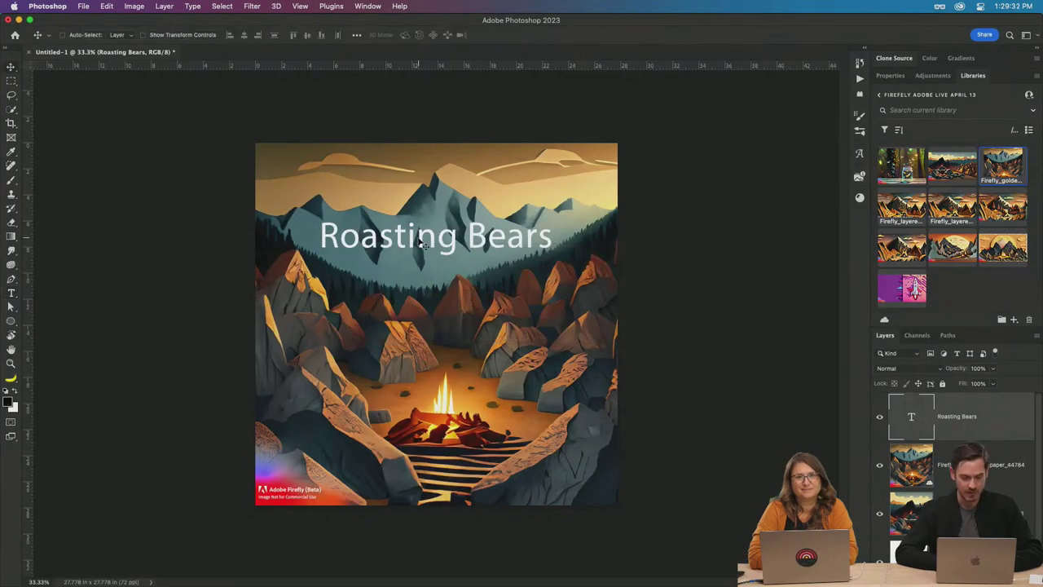
{"action": "key", "text": "t"}
{"action": "left_click", "coordinate": [133, 34]}
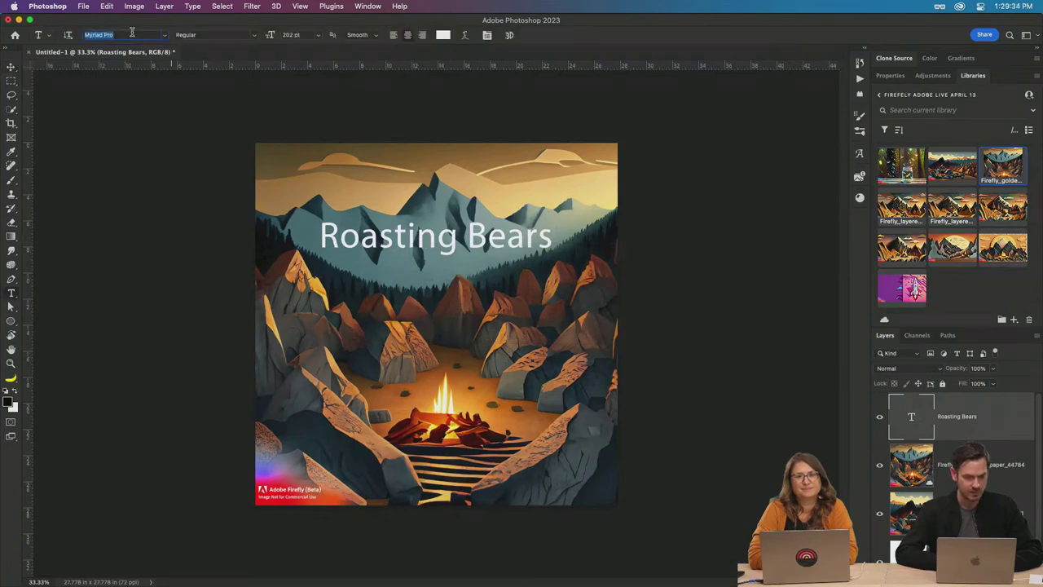
{"action": "type", "text": "bel"}
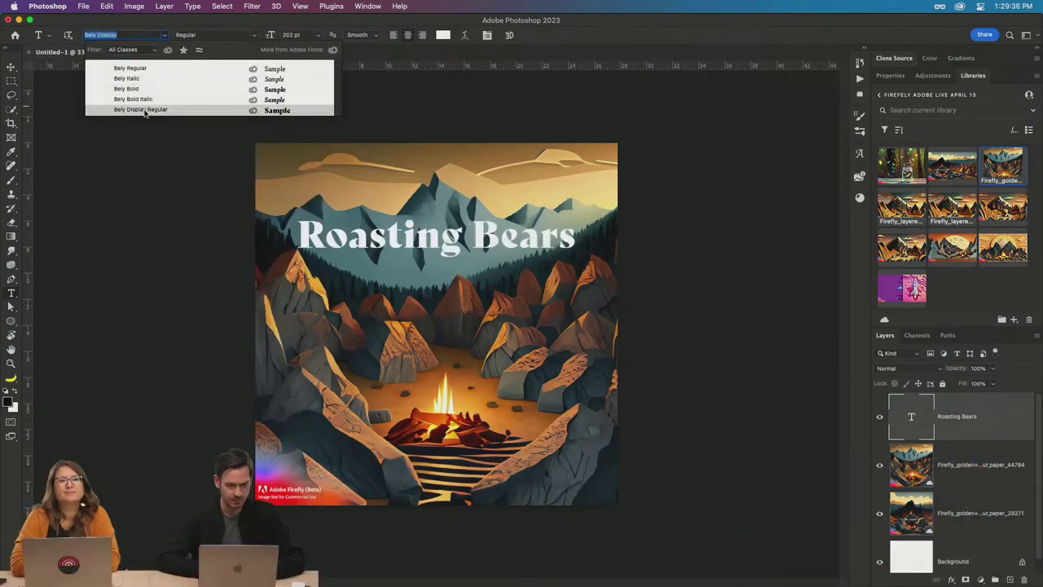
{"action": "left_click", "coordinate": [144, 113]}
{"action": "key", "text": "v"}
{"action": "mouse_move", "coordinate": [476, 238]}
{"action": "left_mouse_down"}
{"action": "mouse_move", "coordinate": [477, 222]}
{"action": "mouse_move", "coordinate": [481, 298]}
{"action": "mouse_move", "coordinate": [471, 180]}
{"action": "mouse_move", "coordinate": [473, 233]}
{"action": "mouse_move", "coordinate": [469, 186]}
{"action": "mouse_move", "coordinate": [468, 220]}
{"action": "left_mouse_up"}
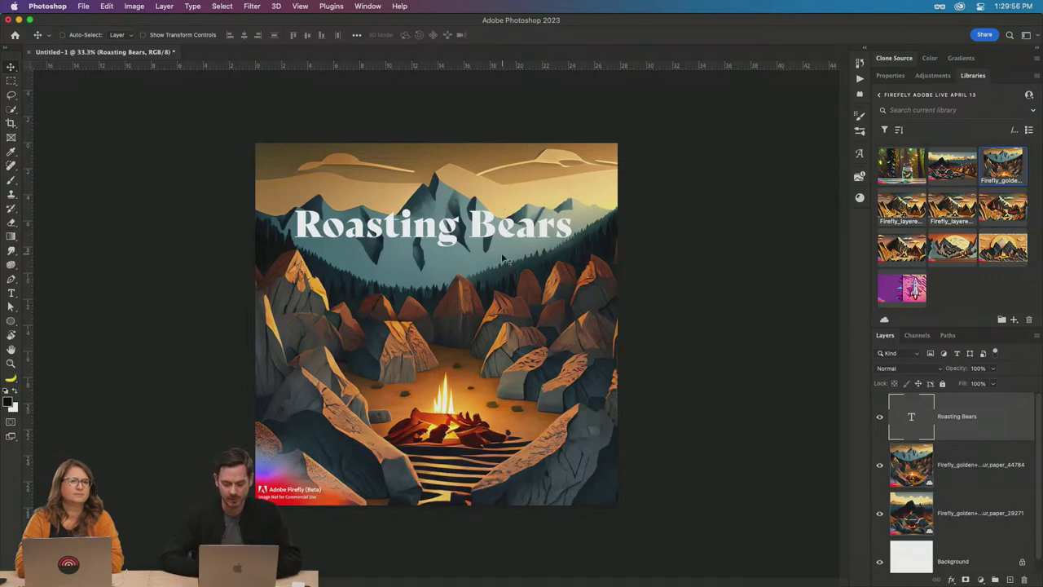
Draw a circle about 22 in across over the campsite image and position it near the canvas center
{"action": "key", "text": "u"}
{"action": "left_click_drag", "start_coordinate": [301, 186], "coordinate": [650, 475]}
{"action": "key", "text": "v"}
{"action": "left_click_drag", "start_coordinate": [470, 366], "coordinate": [453, 358]}
Fill the circle with the dark gray #484846 sampled from the rocks in the image
{"action": "double_click", "coordinate": [902, 414]}
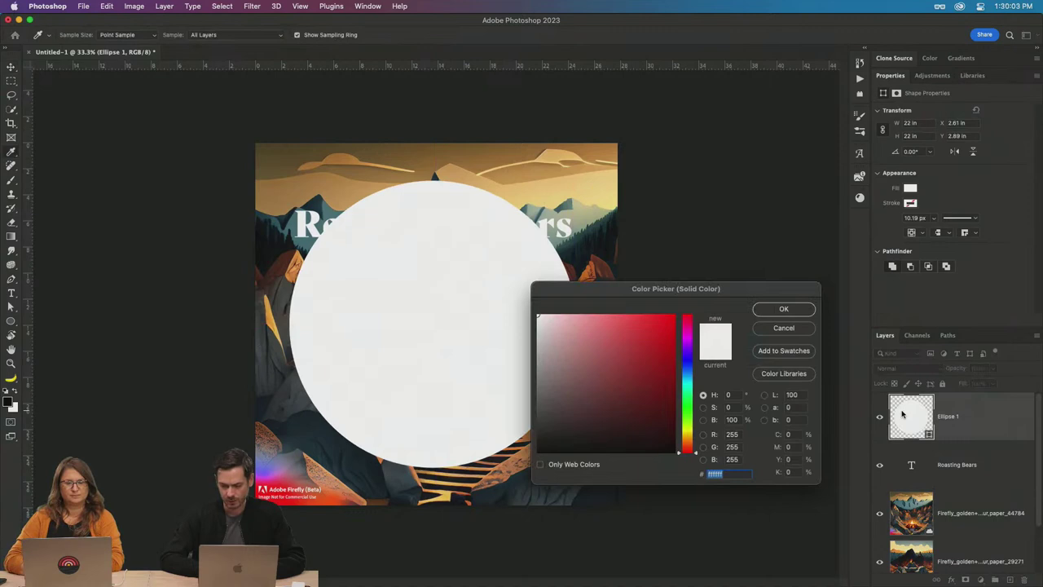
{"action": "left_click", "coordinate": [293, 432]}
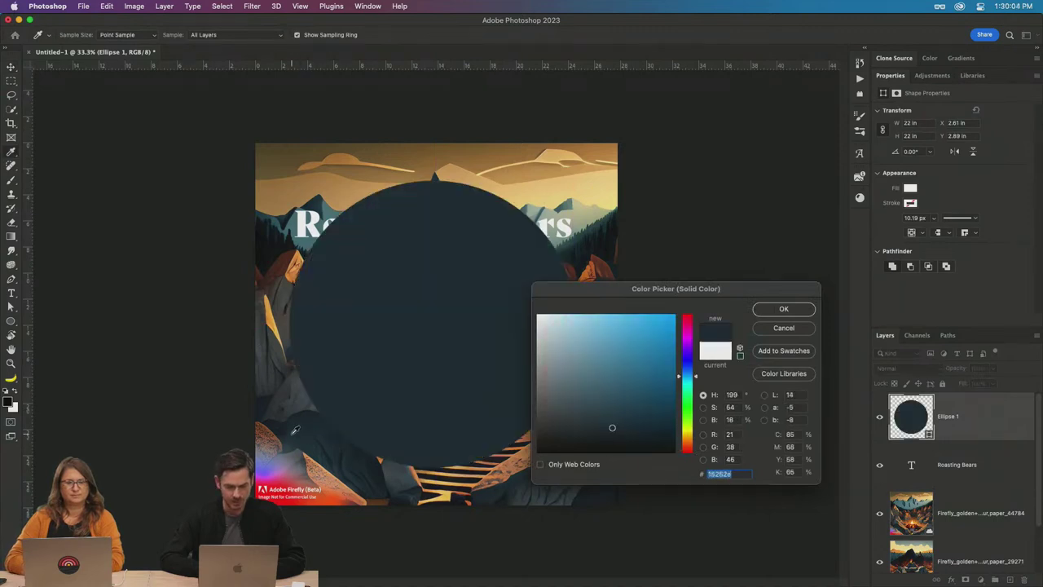
{"action": "left_click", "coordinate": [280, 342]}
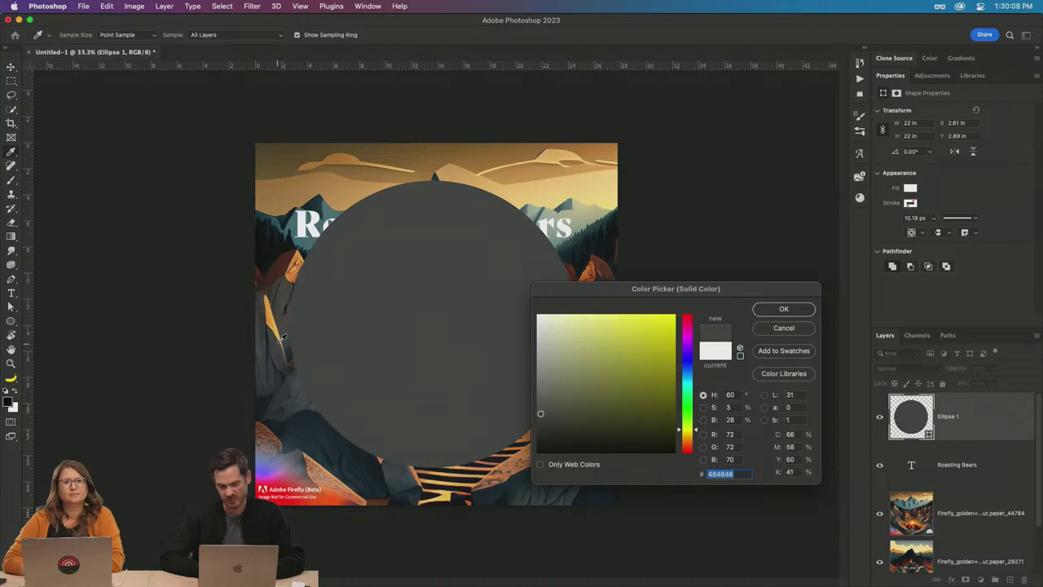
{"action": "key", "text": "Return"}
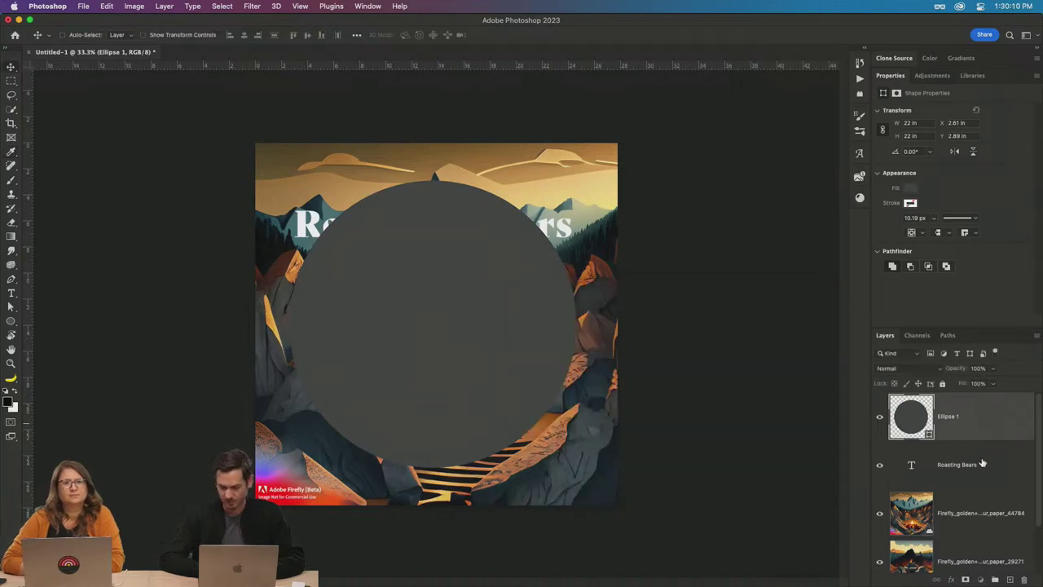
Place the "Roasting Bears" layer above the circle, move the title up to the circle's upper edge and select the circle layer
{"action": "left_click_drag", "start_coordinate": [982, 463], "coordinate": [938, 438]}
{"action": "left_click_drag", "start_coordinate": [432, 200], "coordinate": [425, 189]}
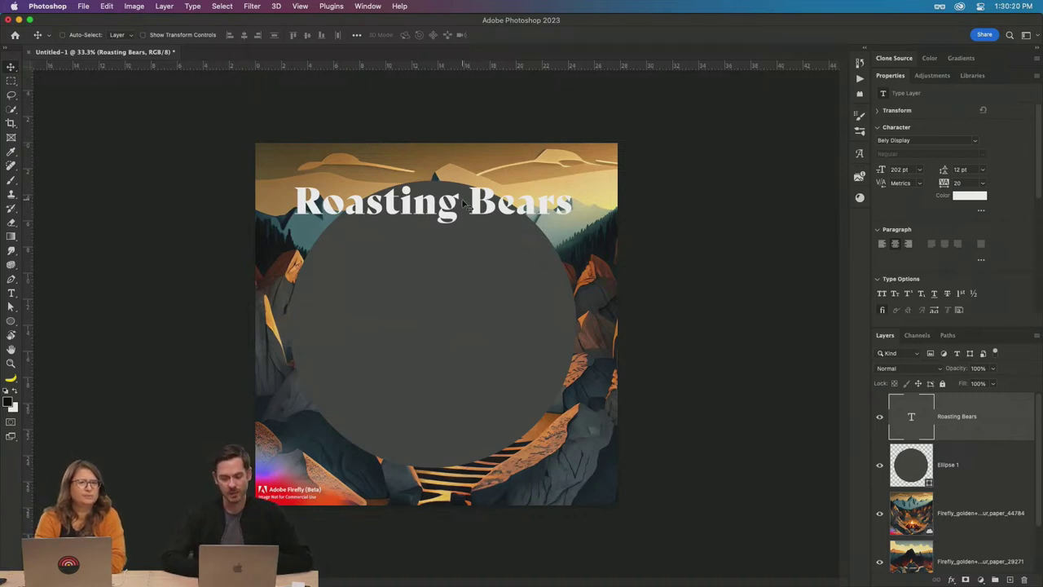
{"action": "left_click_drag", "start_coordinate": [419, 346], "coordinate": [506, 321]}
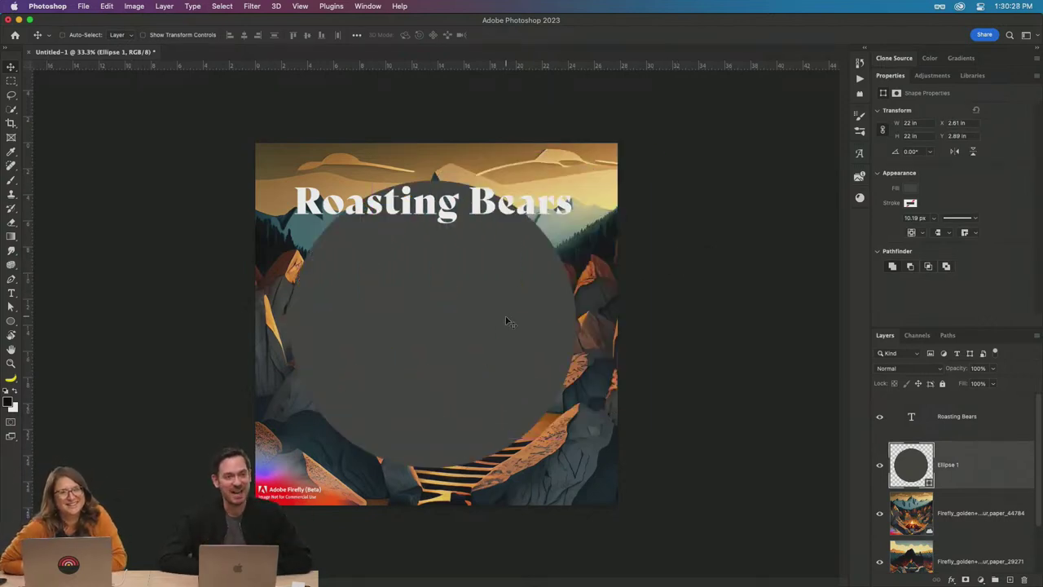
Switch to Firefly in Chrome, leave the text effects result and open the Text to image generator
{"action": "key", "text": "super+Tab"}
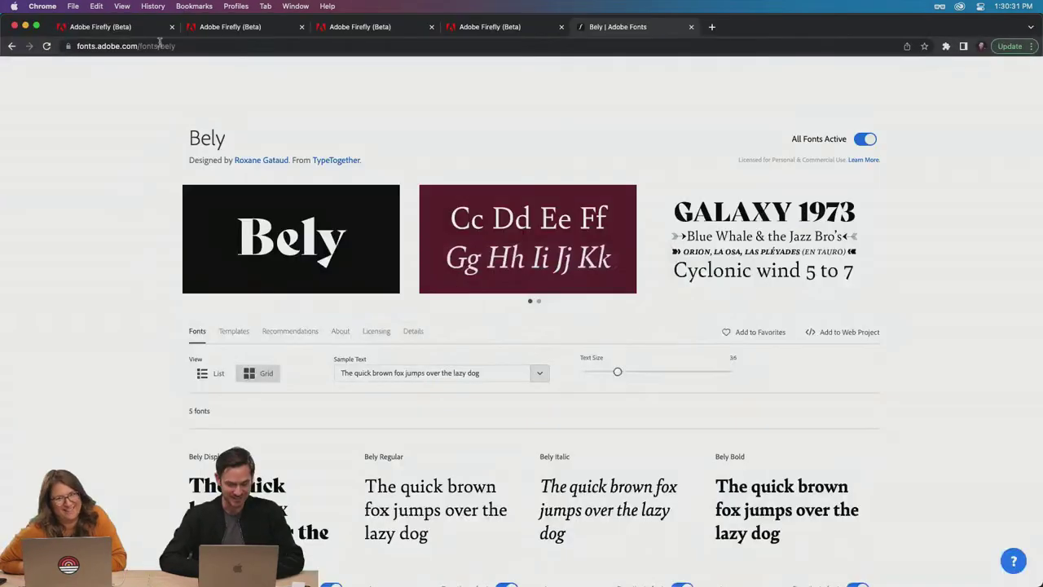
{"action": "left_click", "coordinate": [128, 27]}
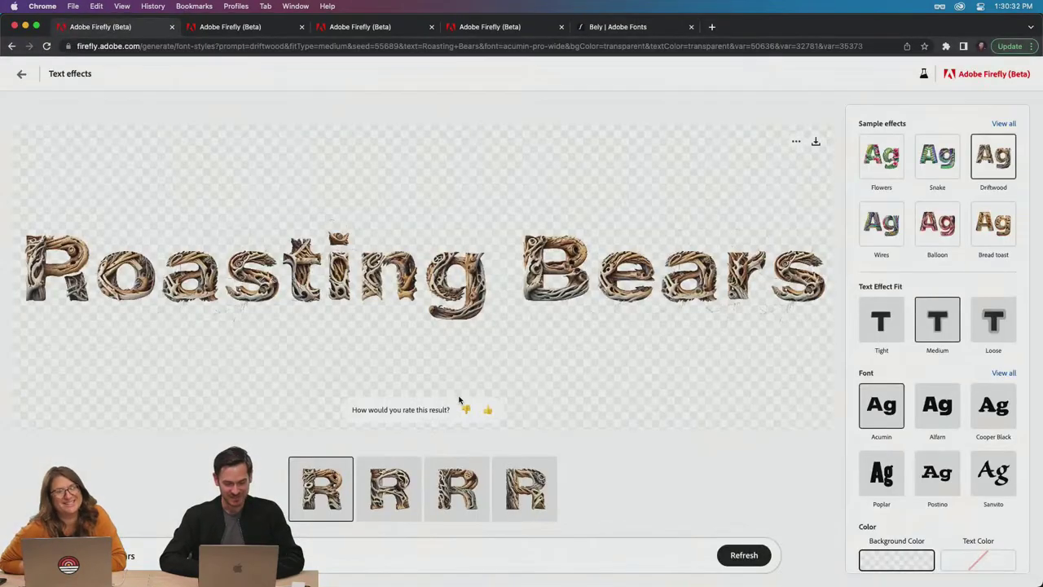
{"action": "left_click", "coordinate": [21, 73]}
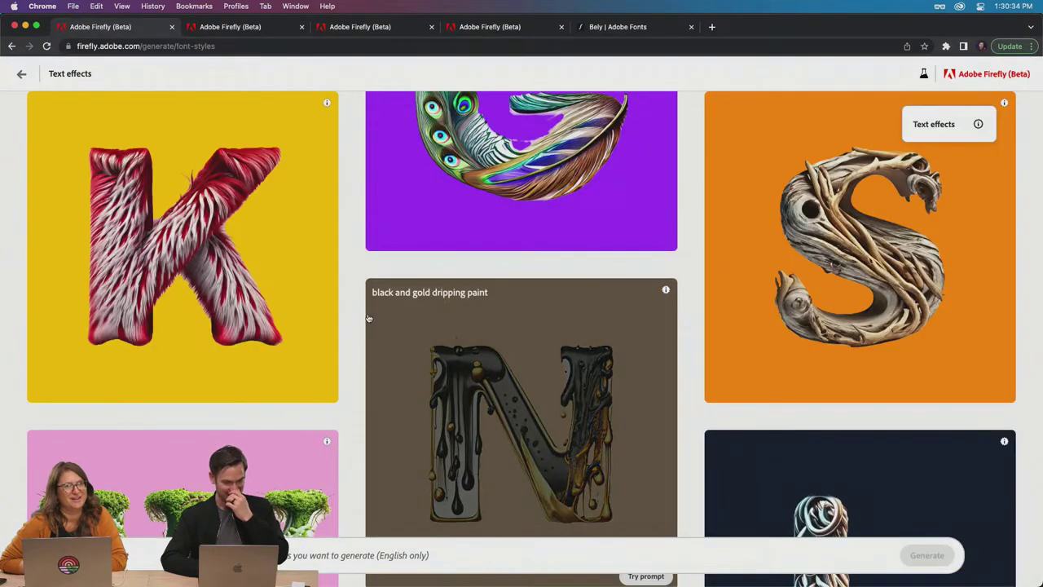
{"action": "left_click", "coordinate": [22, 73]}
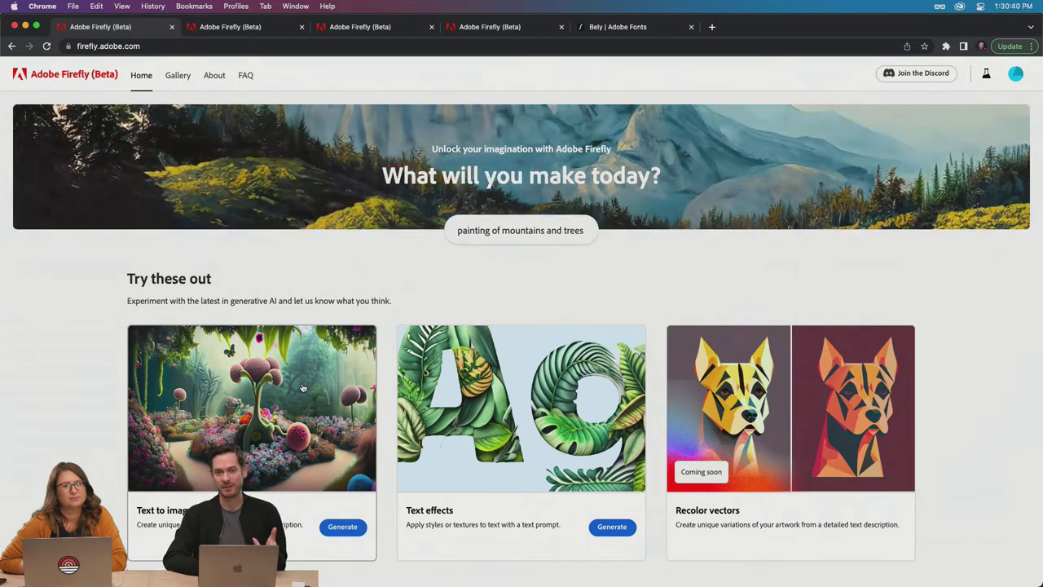
{"action": "left_click", "coordinate": [348, 530]}
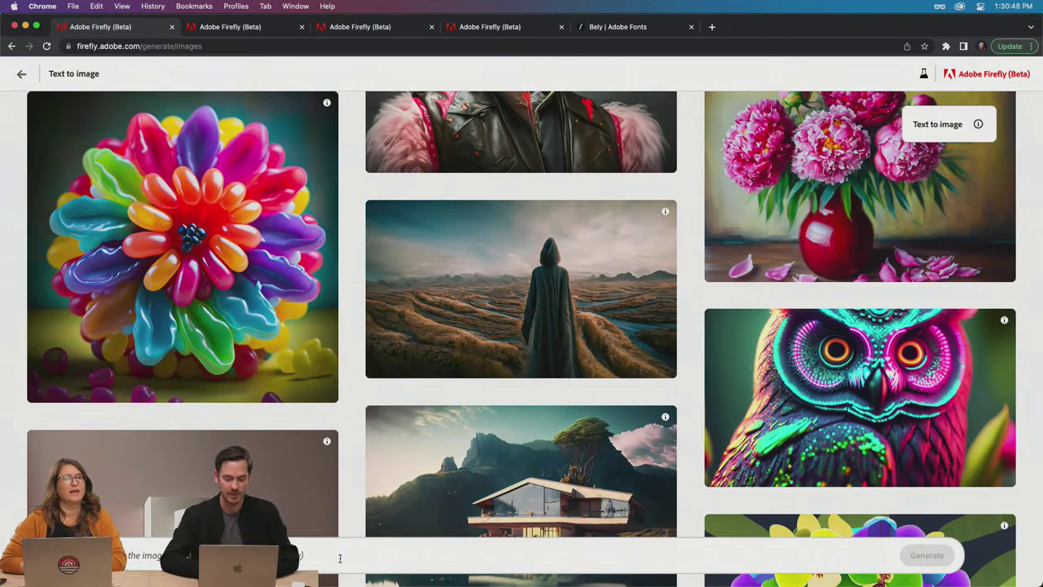
Generate images from the prompt "Fluffy cloud"
{"action": "left_click", "coordinate": [339, 558]}
{"action": "key", "text": "super+v"}
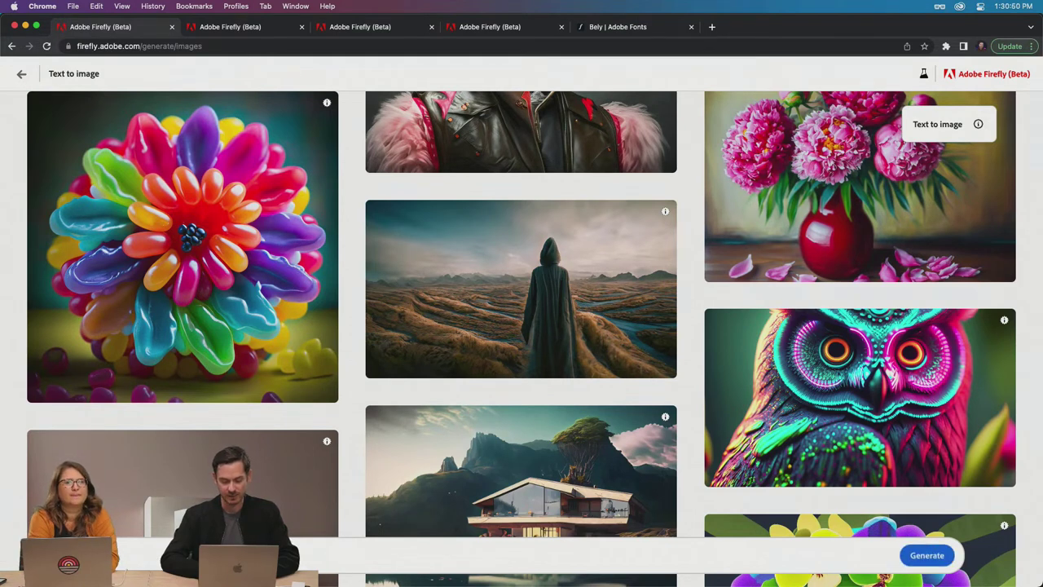
{"action": "type", "text": "loud"}
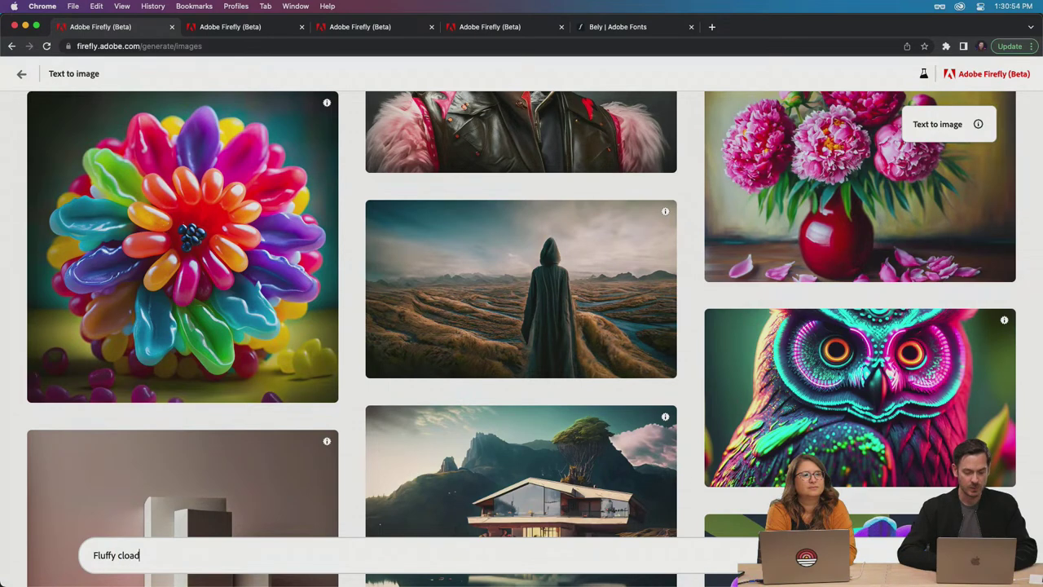
{"action": "key", "text": "Return"}
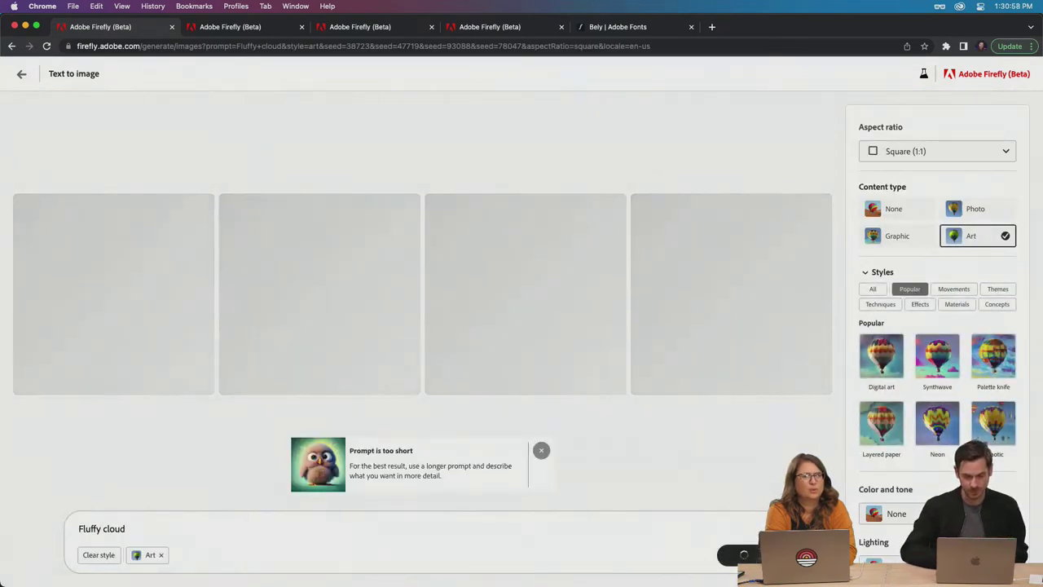
Extend the prompt to "A Fluffy cloud on a solid blue background" and regenerate the images
{"action": "key", "text": "Home"}
{"action": "type", "text": "A"}
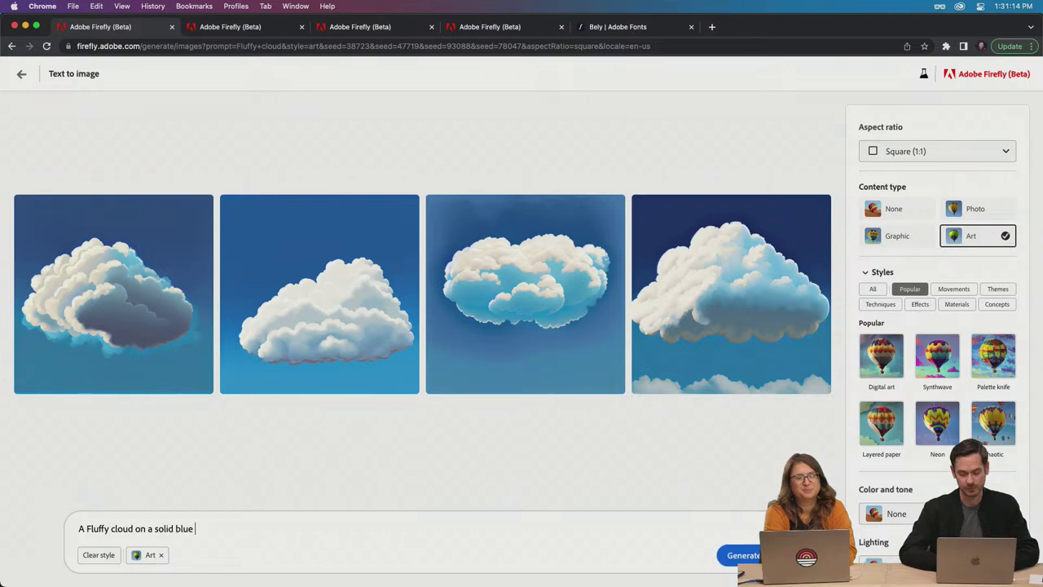
{"action": "type", "text": "und"}
{"action": "key", "text": "Return"}
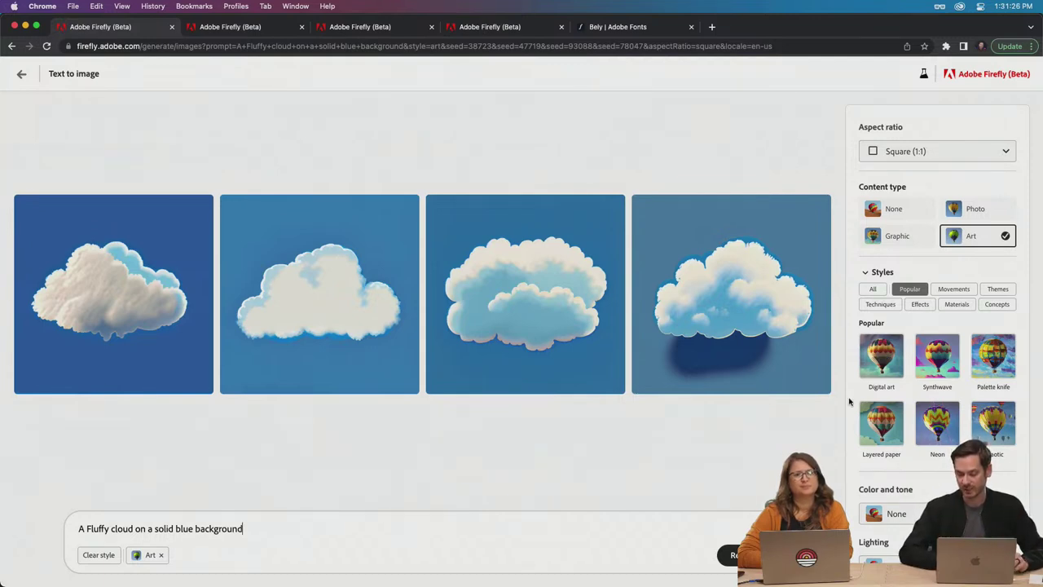
Set the content type to Photo and the lighting to Golden hour, and regenerate the cloud images
{"action": "left_click", "coordinate": [982, 214]}
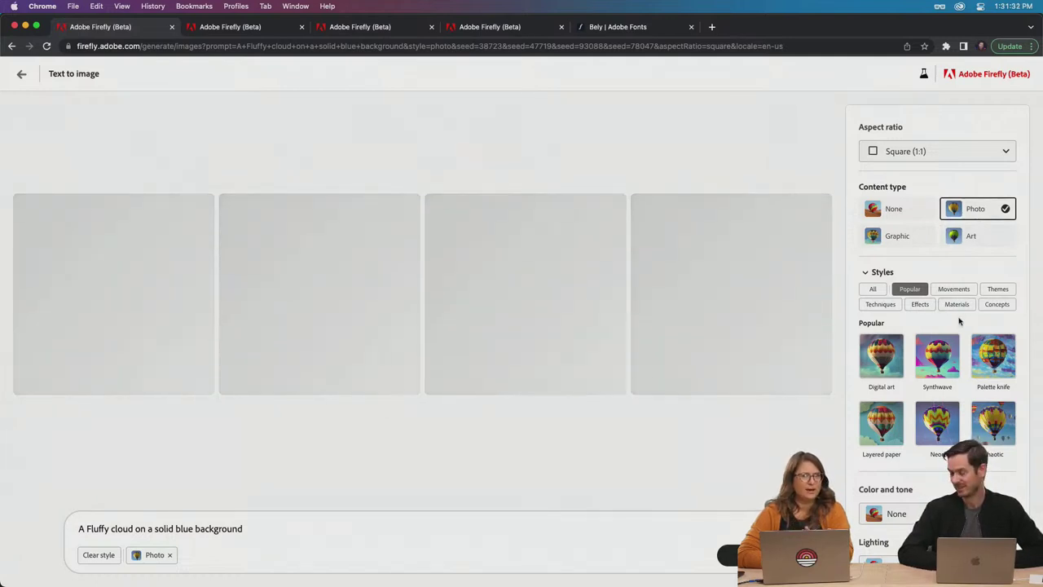
{"action": "scroll", "coordinate": [959, 327], "scroll_direction": "down", "scroll_amount": 1}
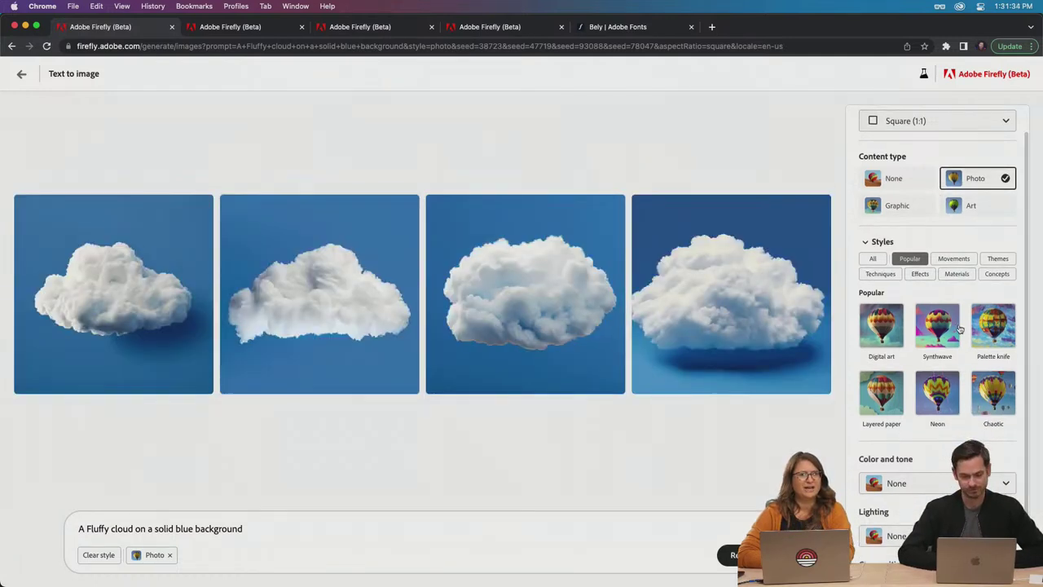
{"action": "scroll", "coordinate": [945, 391], "scroll_direction": "down", "scroll_amount": 1}
{"action": "left_click", "coordinate": [927, 499]}
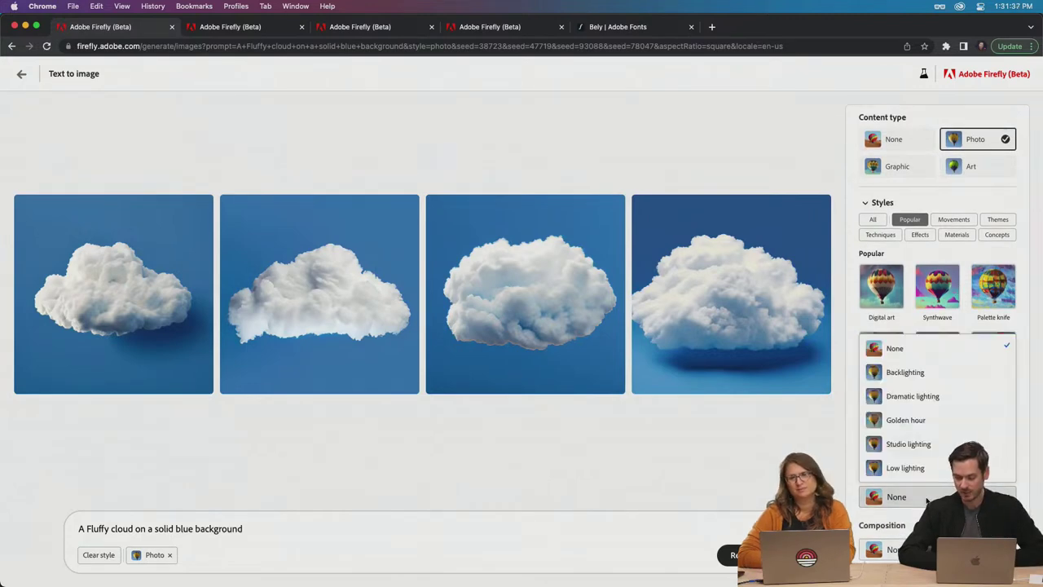
{"action": "left_click", "coordinate": [920, 421]}
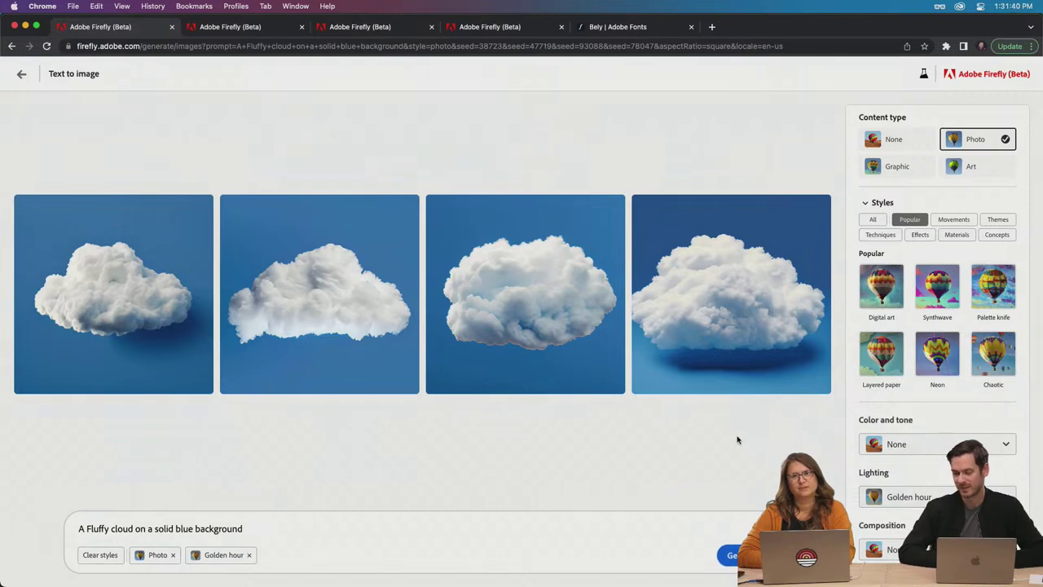
{"action": "left_click", "coordinate": [753, 556]}
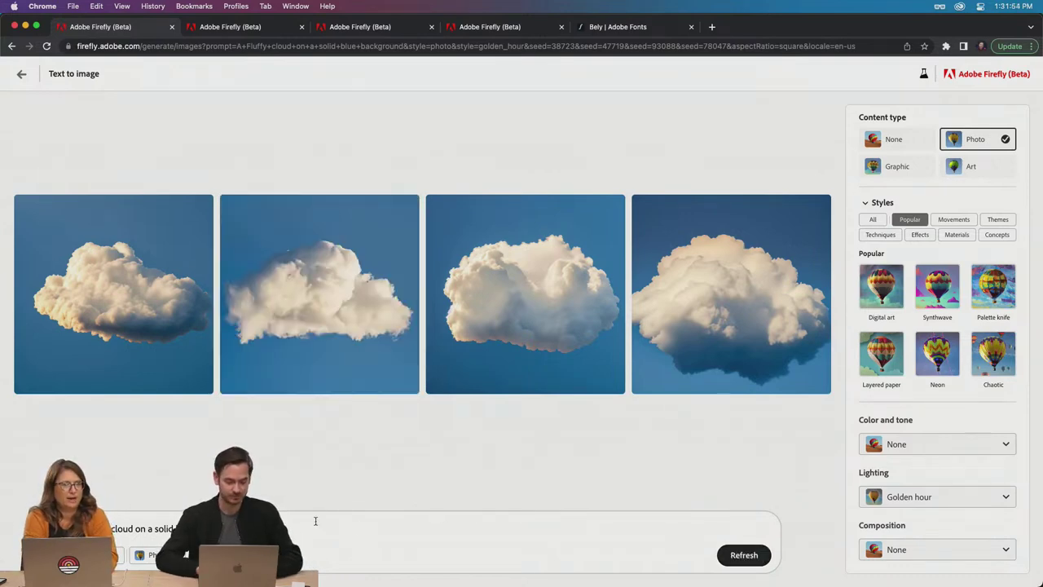
Change the prompt to "A Fluffy cloud at golden hour on a solid blue background" and regenerate the images
{"action": "left_click", "coordinate": [133, 528]}
{"action": "type", "text": "at golden hour"}
{"action": "key", "text": "Return"}
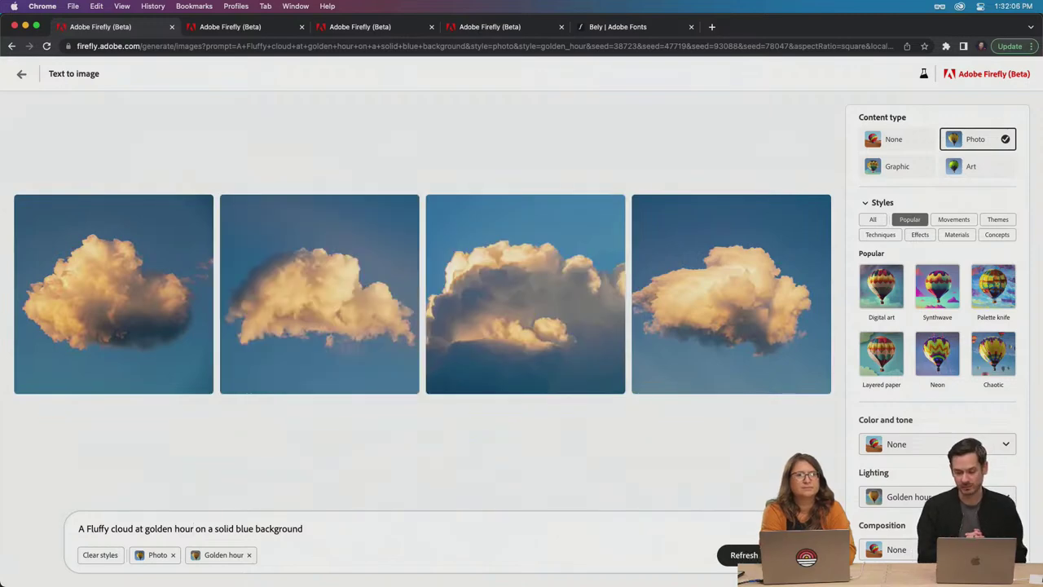
Compare the clouds with the Photoshop composition and regenerate them in Firefly with the content type set to Art
{"action": "mouse_move", "coordinate": [699, 321]}
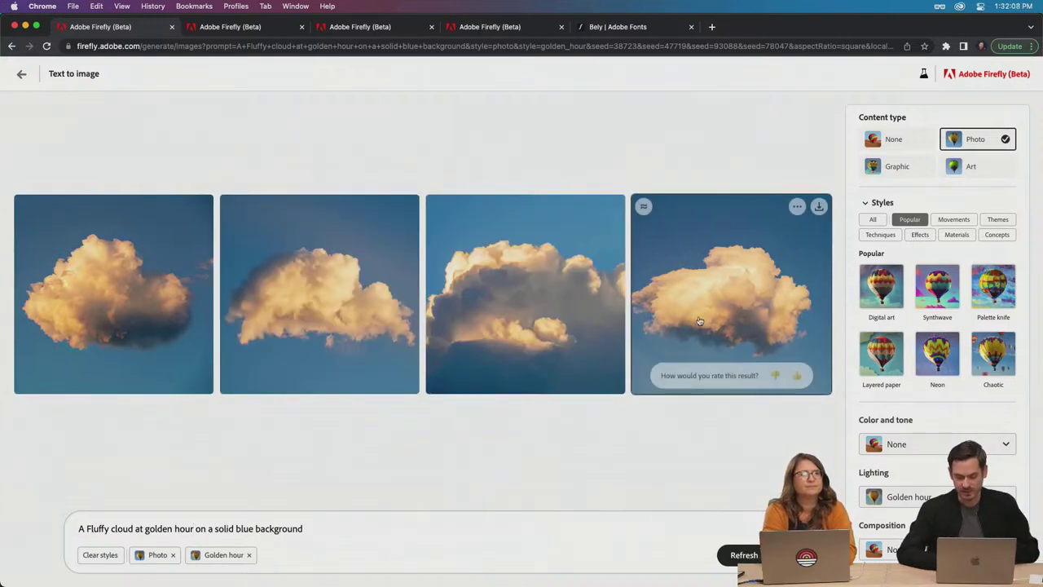
{"action": "key", "text": "super+Tab"}
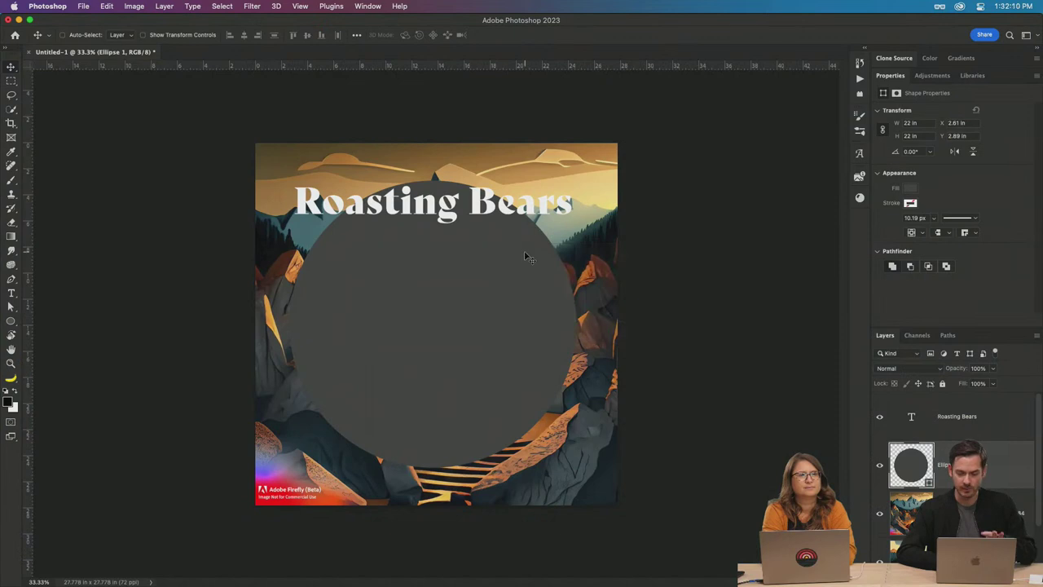
{"action": "key", "text": "super+Tab"}
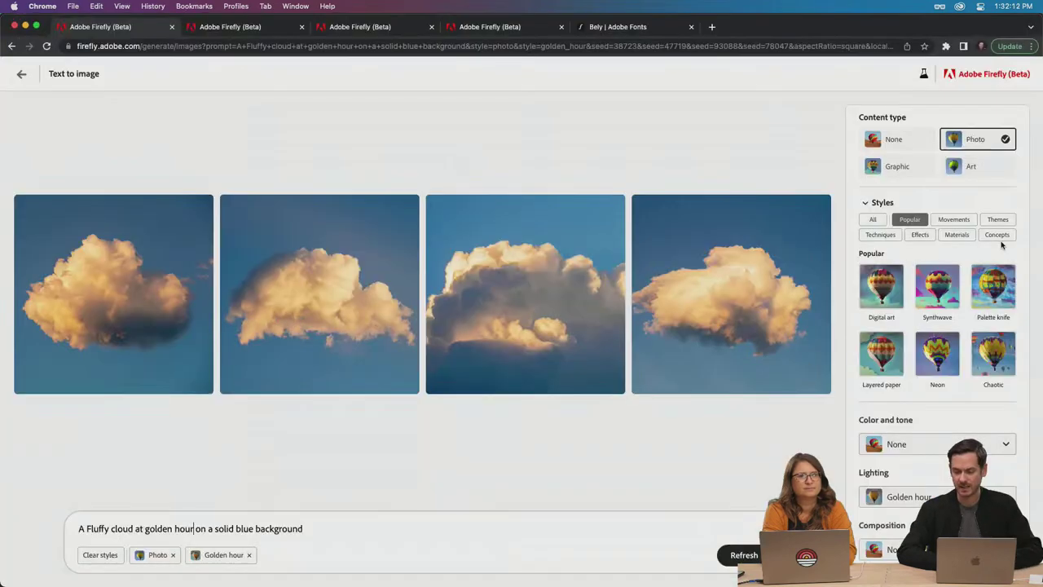
{"action": "left_click", "coordinate": [966, 167]}
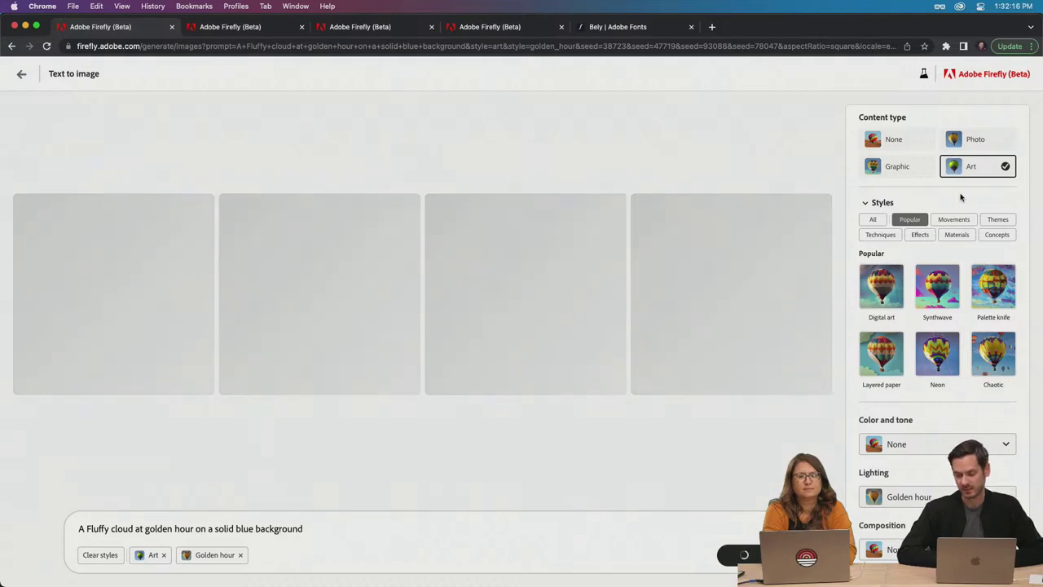
{"action": "key", "text": "super+Tab"}
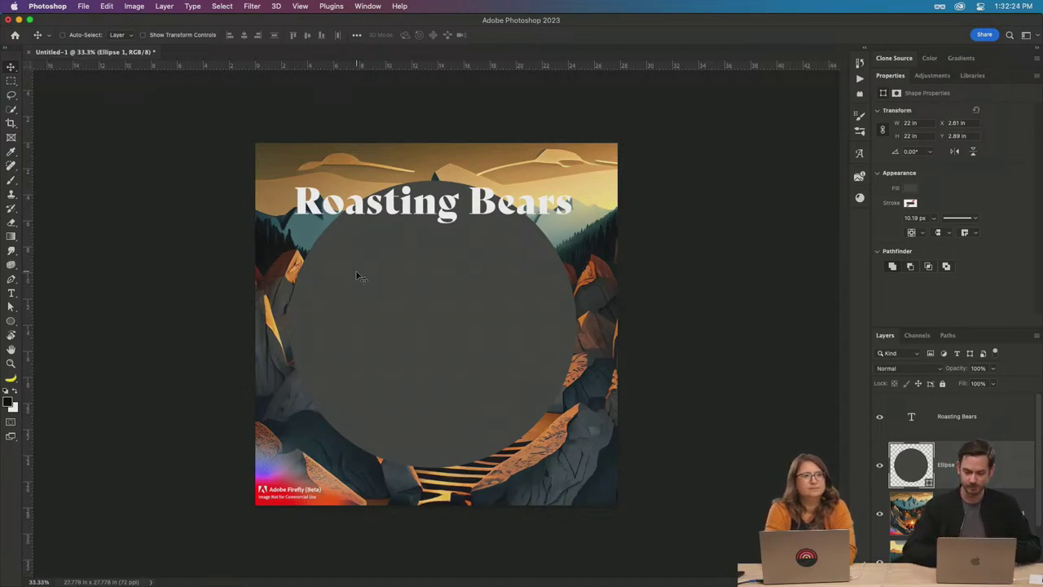
{"action": "left_click_drag", "start_coordinate": [373, 312], "coordinate": [631, 426]}
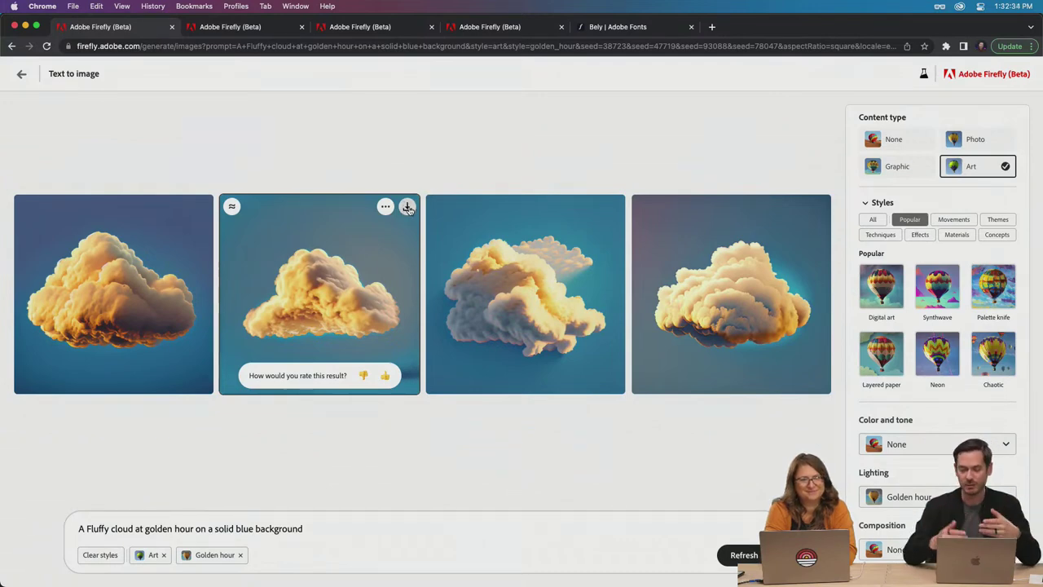
Copy the second cloud image to the clipboard and paste it into the Photoshop composition above the circle
{"action": "left_click", "coordinate": [386, 206]}
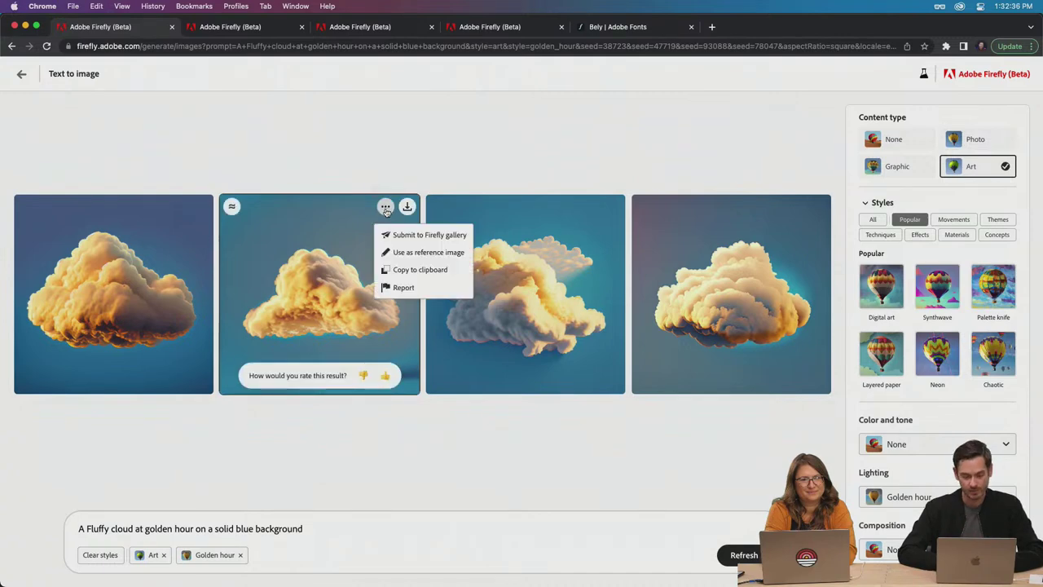
{"action": "left_click", "coordinate": [413, 270]}
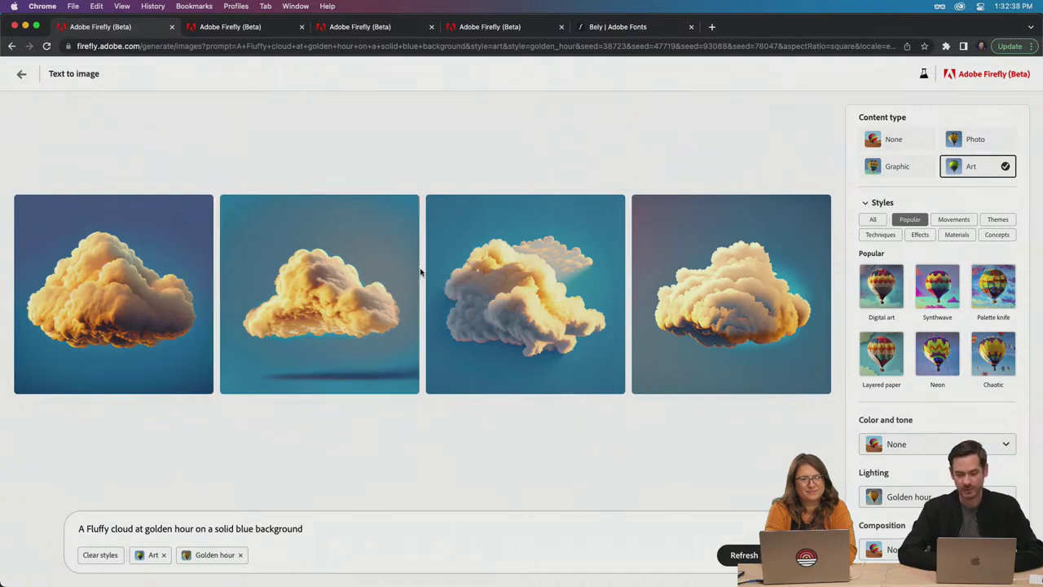
{"action": "key", "text": "super+Tab"}
{"action": "key", "text": "super+v"}
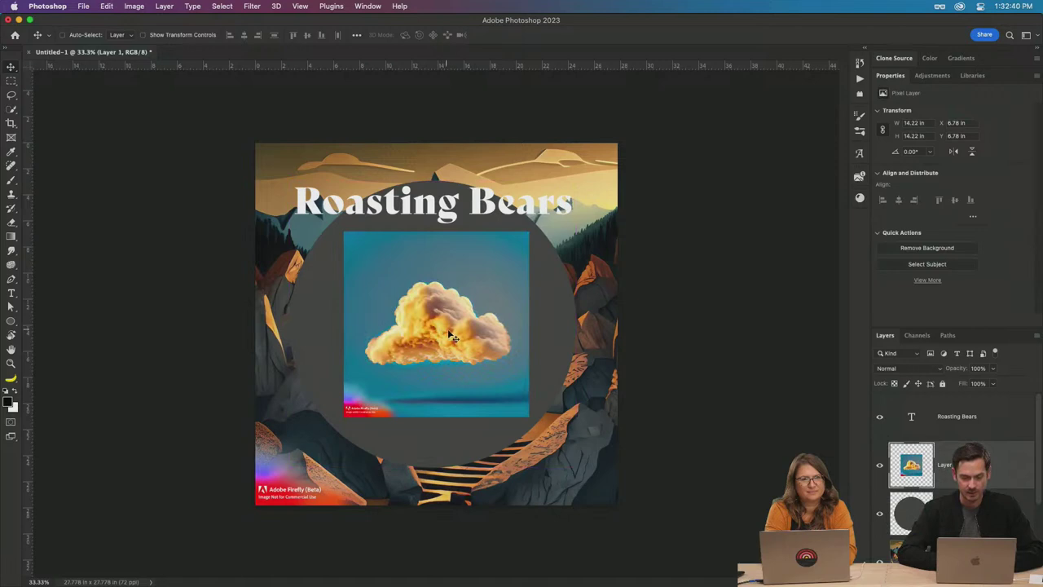
Enlarge the pasted cloud image to about 25 in square and center it horizontally on the canvas
{"action": "key", "text": "super+t"}
{"action": "left_click_drag", "start_coordinate": [528, 417], "coordinate": [612, 467]}
{"action": "key", "text": "Return"}
{"action": "mouse_move", "coordinate": [441, 328]}
{"action": "left_mouse_down"}
{"action": "mouse_move", "coordinate": [438, 297]}
{"action": "mouse_move", "coordinate": [453, 328]}
{"action": "left_mouse_up"}
Select the cloud, mask away its blue background and move it to the upper-left area of the canvas
{"action": "key", "text": "w"}
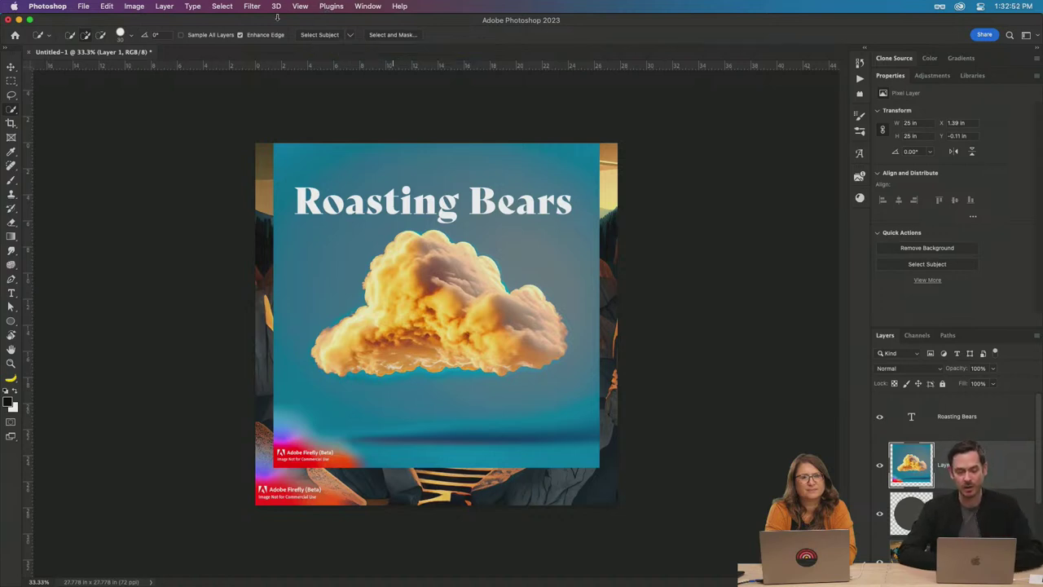
{"action": "left_click_drag", "start_coordinate": [536, 359], "coordinate": [512, 345]}
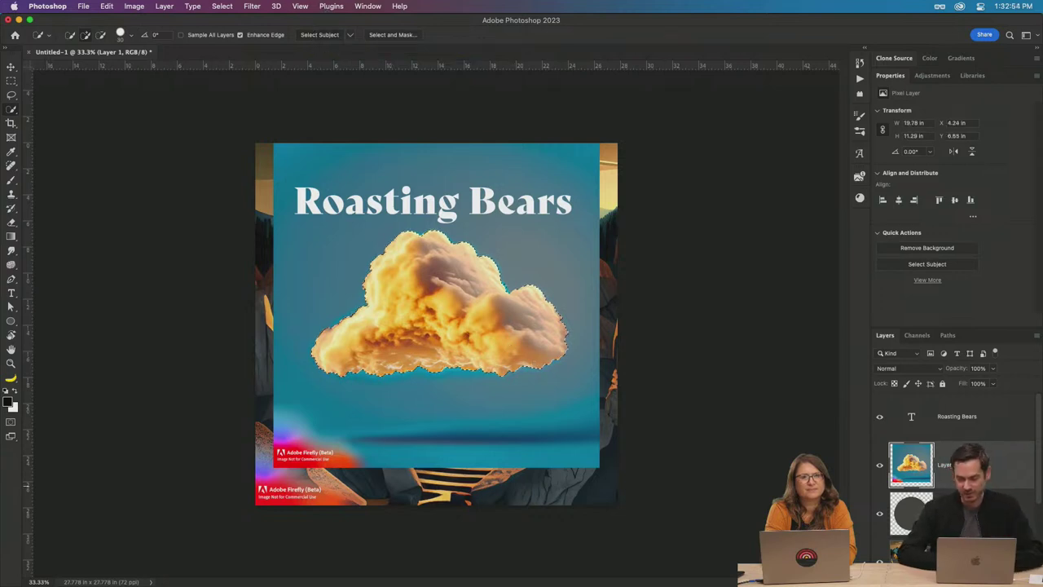
{"action": "left_click", "coordinate": [964, 571]}
{"action": "key", "text": "v"}
{"action": "left_click_drag", "start_coordinate": [495, 357], "coordinate": [408, 272]}
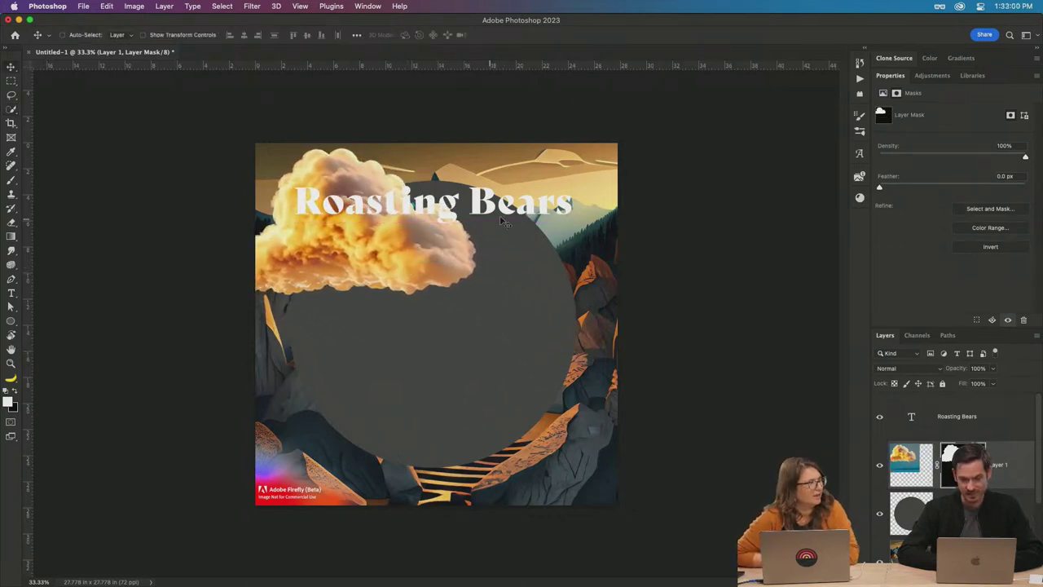
Move the straight "Roasting Bears" title down to the lower part of the circle and hide its layer
{"action": "left_click_drag", "start_coordinate": [528, 218], "coordinate": [527, 374]}
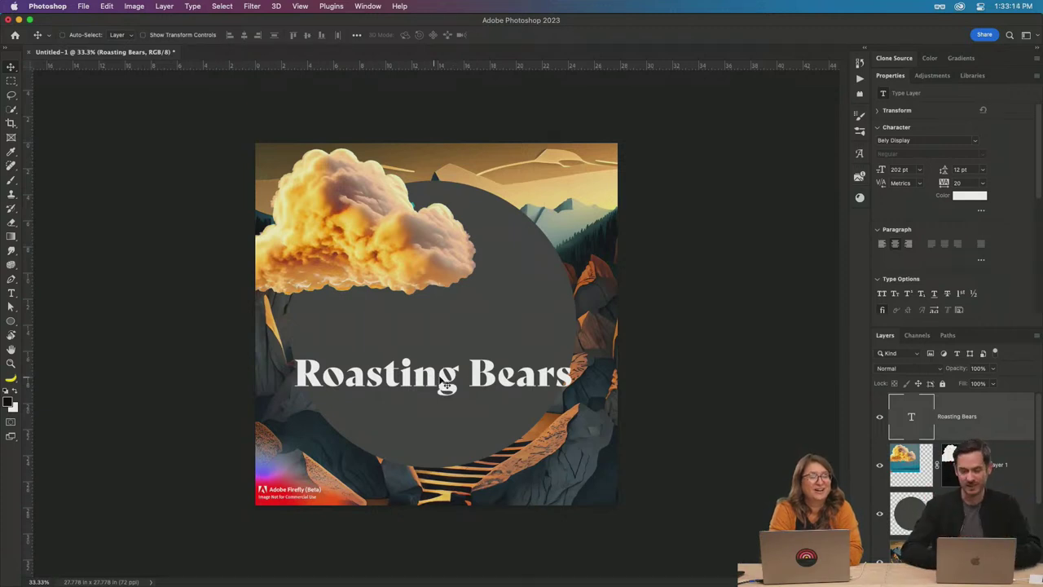
{"action": "left_click", "coordinate": [880, 417]}
Add the text "Raosting Bears" along the circle's path, centered on its lower edge, in 202 pt Bely Display
{"action": "left_click", "coordinate": [911, 512]}
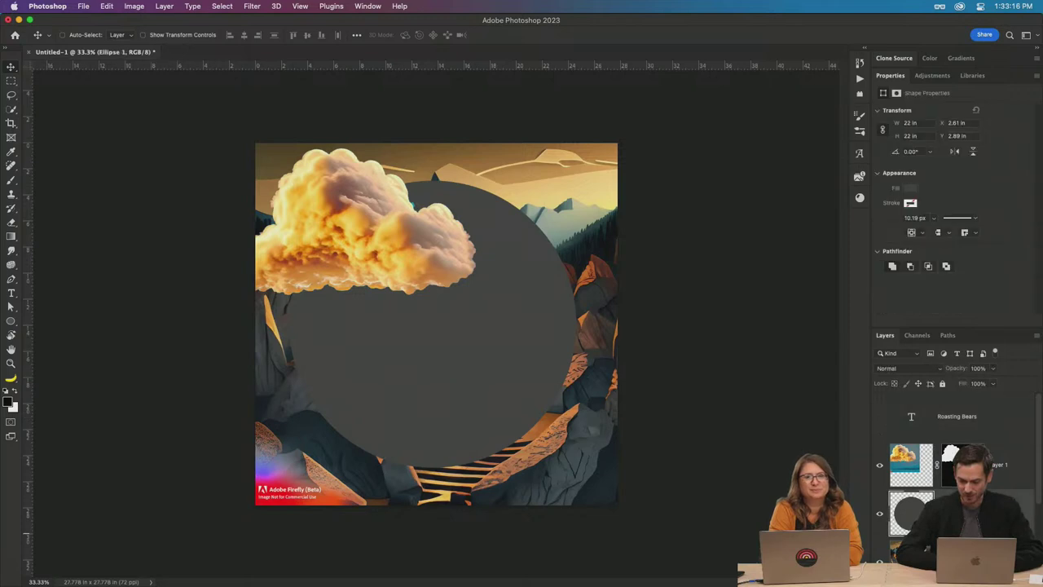
{"action": "key", "text": "t"}
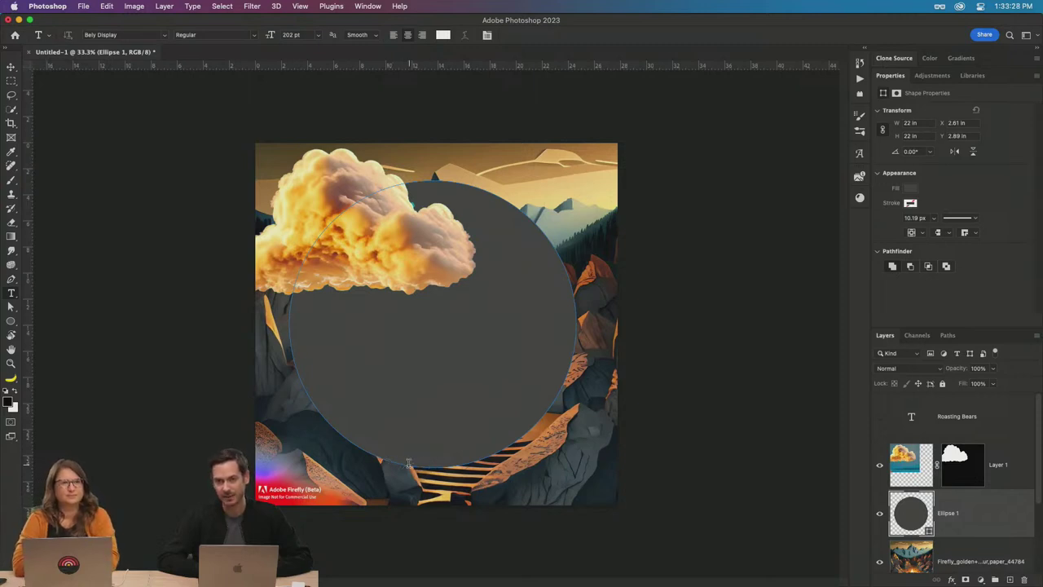
{"action": "left_click", "coordinate": [436, 466]}
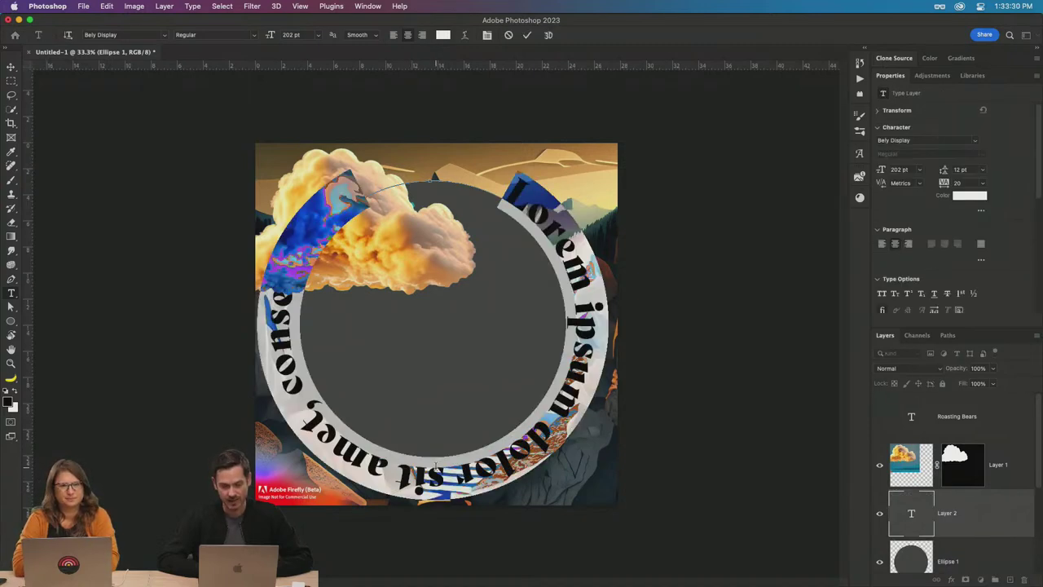
{"action": "type", "text": "Raos"}
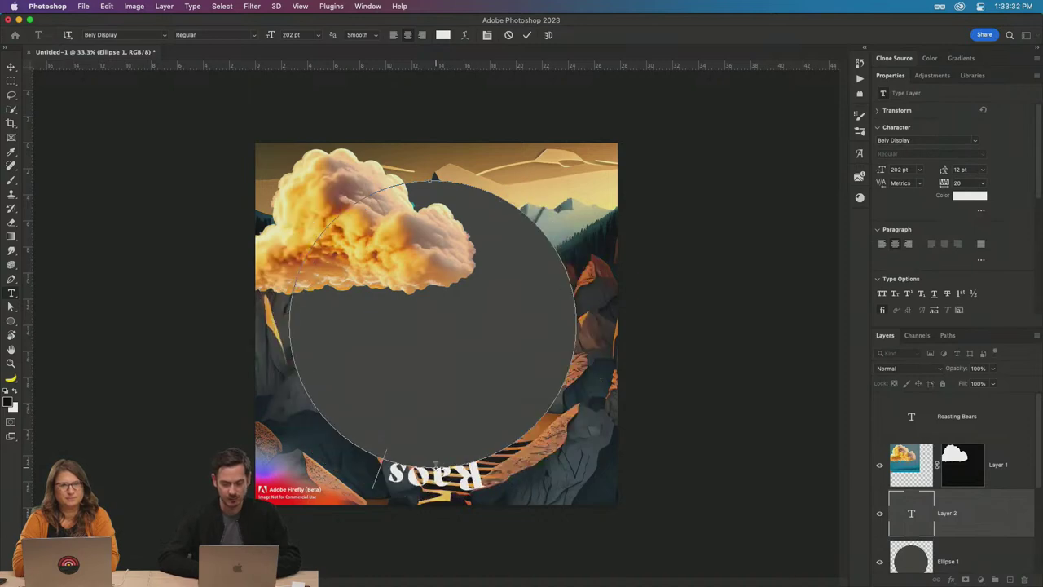
{"action": "type", "text": "ting Bears"}
{"action": "key", "text": "super+Return"}
{"action": "key", "text": "v"}
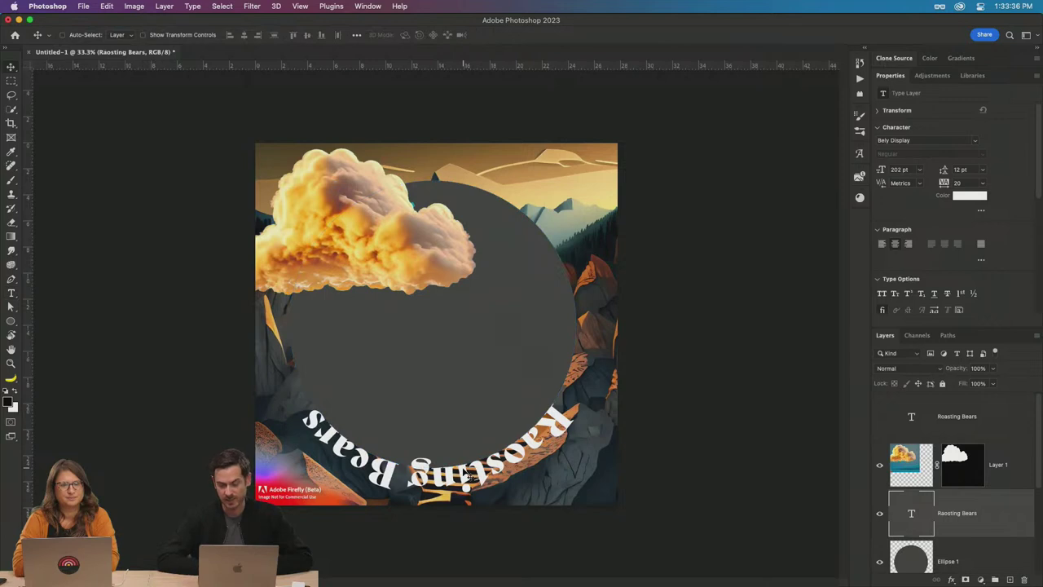
{"action": "double_click", "coordinate": [516, 460]}
{"action": "key", "text": "Escape"}
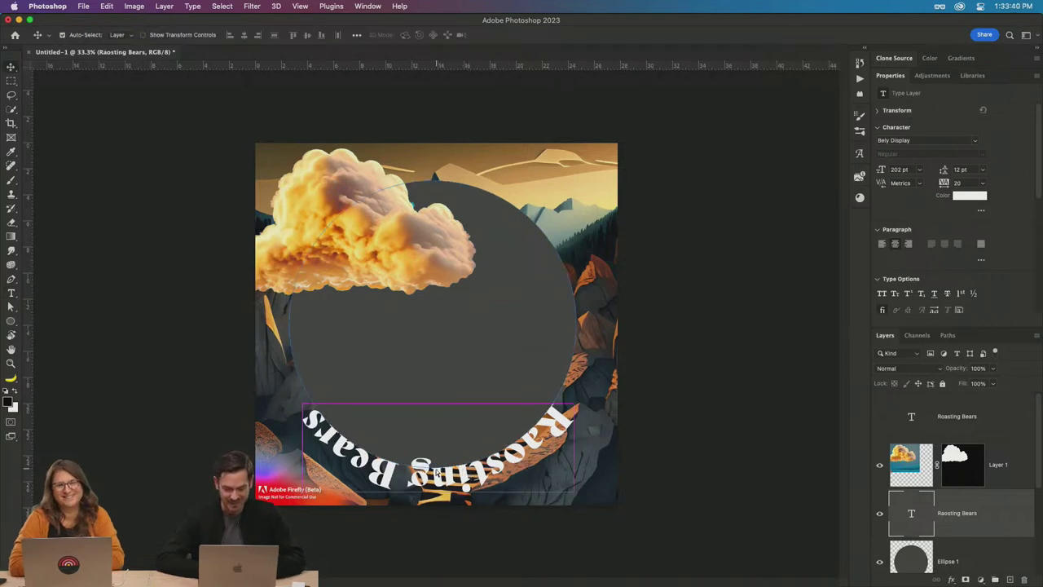
Flip the curved text to the inside of the circle's lower edge so that it reads upright
{"action": "mouse_move", "coordinate": [438, 475]}
{"action": "left_mouse_down"}
{"action": "mouse_move", "coordinate": [431, 450]}
{"action": "mouse_move", "coordinate": [438, 475]}
{"action": "left_mouse_up"}
{"action": "double_click", "coordinate": [438, 477]}
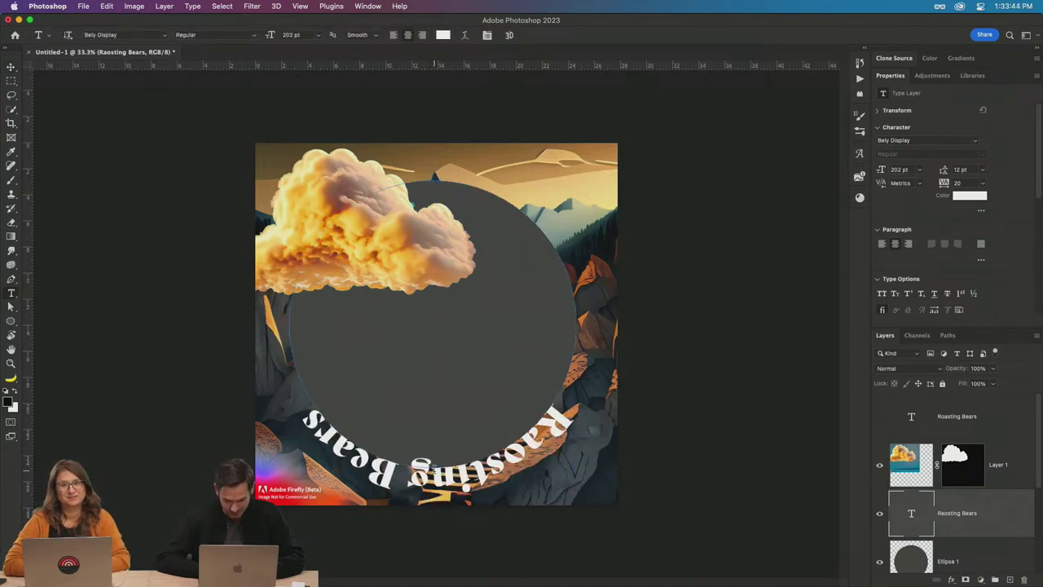
{"action": "key", "text": "super"}
{"action": "left_click_drag", "start_coordinate": [435, 469], "coordinate": [437, 445]}
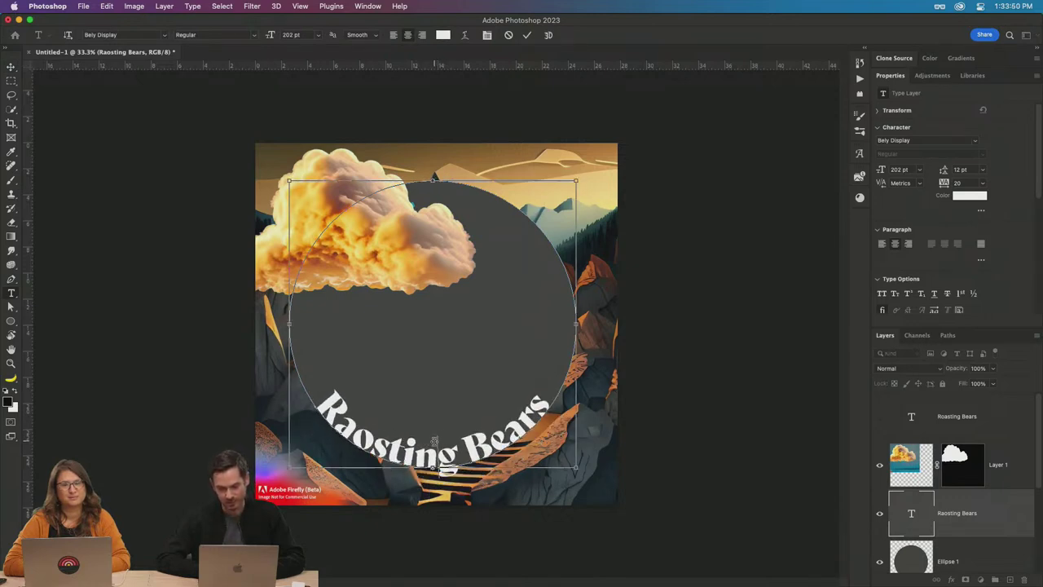
Try to fix the misspelled first word of the curved text by replacing the "ao" after the R with "oat"
{"action": "key", "text": "BackSpace"}
{"action": "key", "text": "BackSpace"}
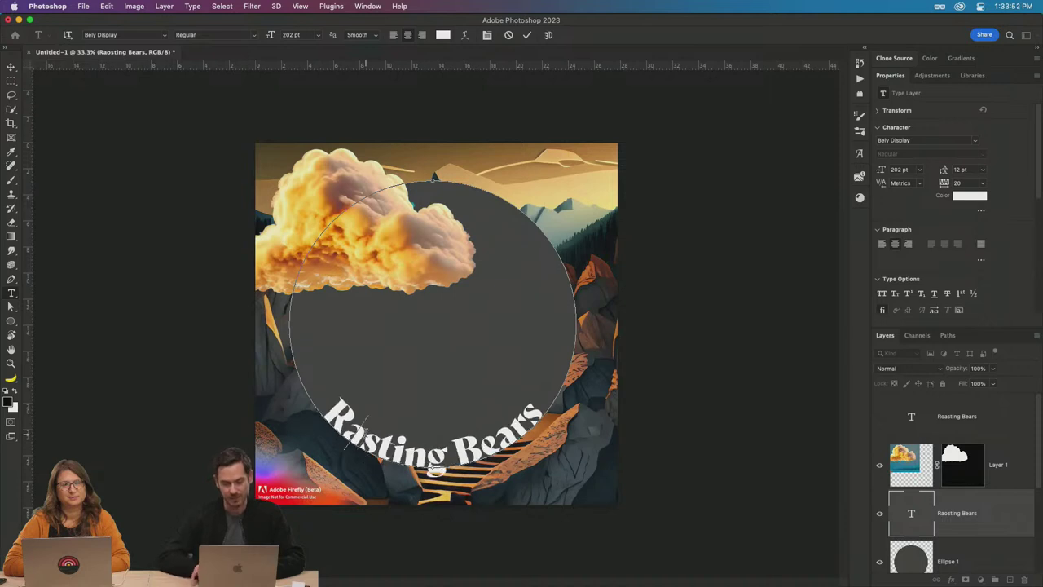
{"action": "type", "text": "oat"}
{"action": "key", "text": "super+Return"}
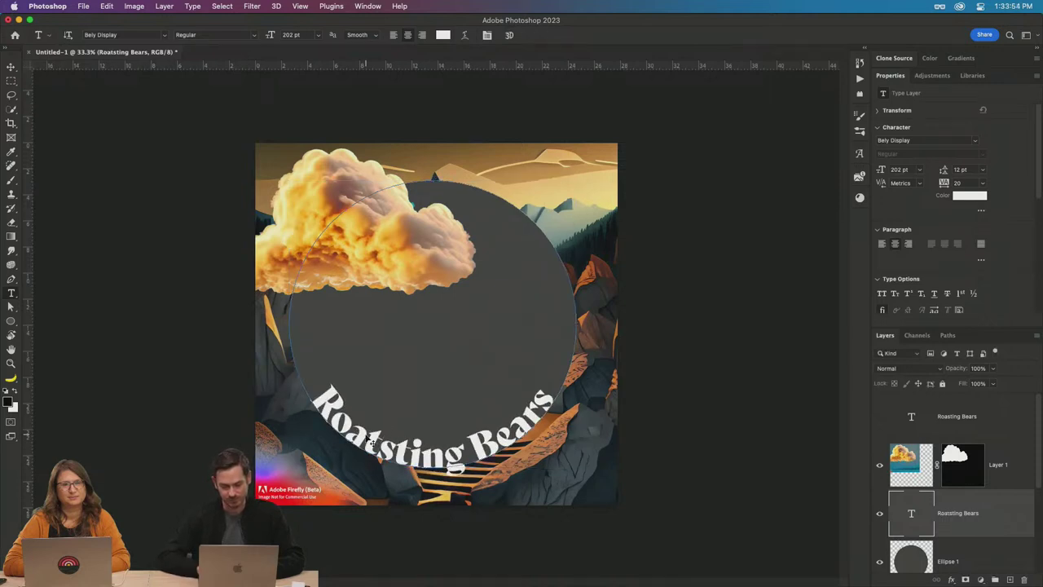
Try scaling the curved text to about 94%, cancel it, and undo the spelling and flip edits
{"action": "key", "text": "super+t"}
{"action": "left_click_drag", "start_coordinate": [575, 466], "coordinate": [567, 458]}
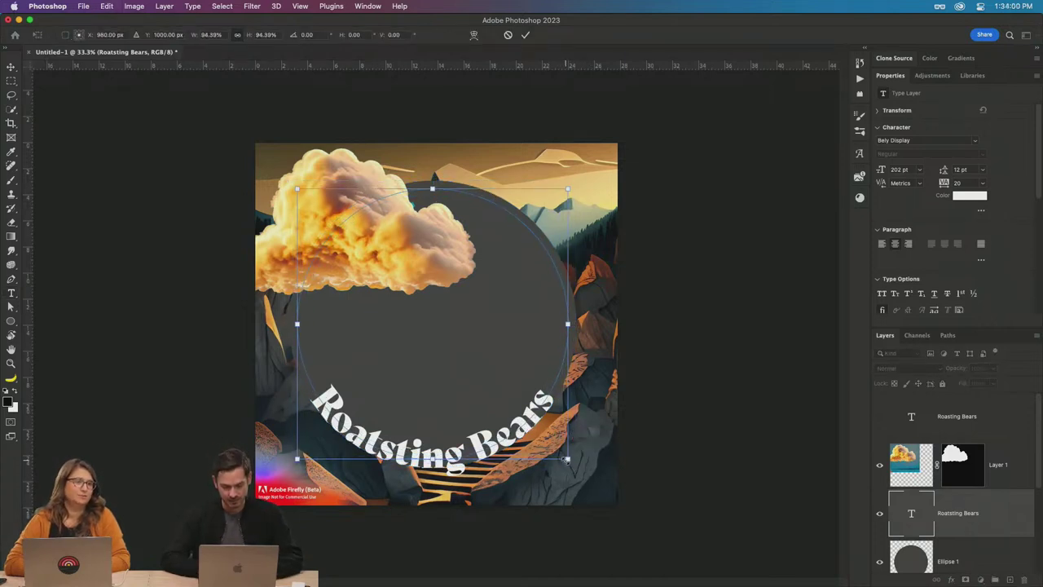
{"action": "key", "text": "Escape"}
{"action": "key", "text": "super+z"}
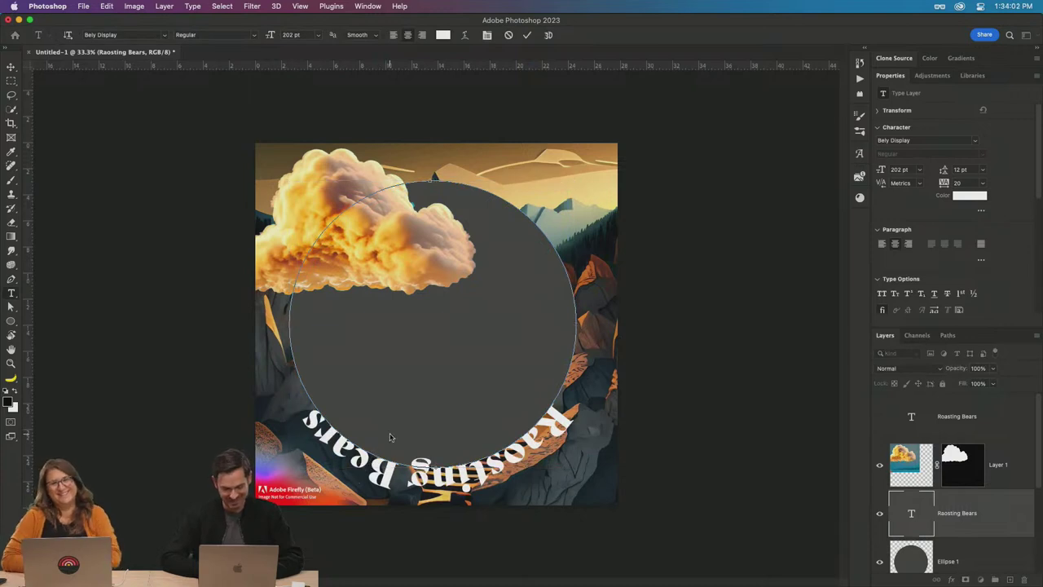
{"action": "key", "text": "super+z"}
Flip the curved text to the inside of the circle's lower edge and correct it to "Roasting Bears"
{"action": "left_click", "coordinate": [431, 466]}
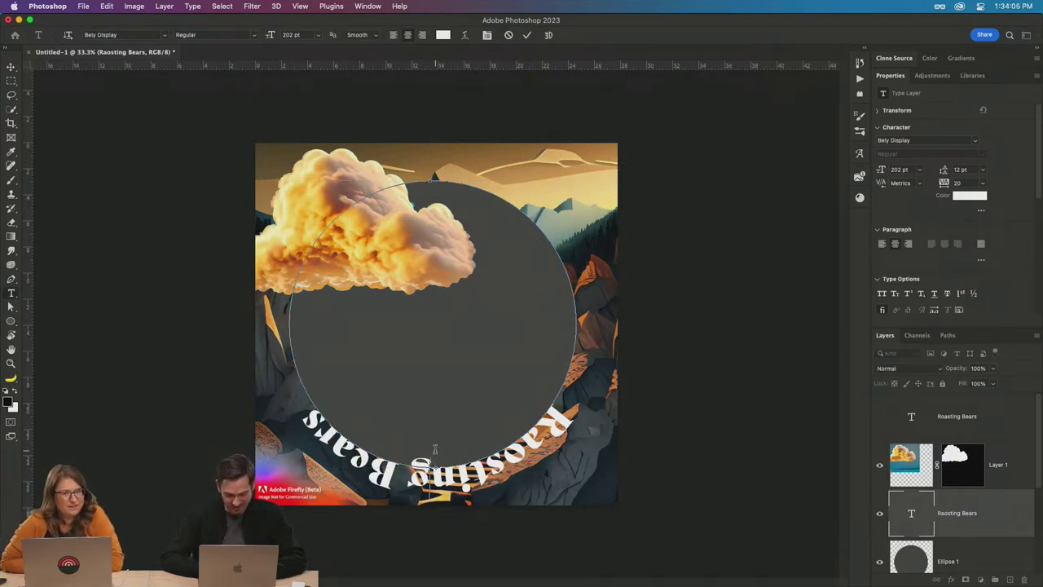
{"action": "left_click_drag", "start_coordinate": [435, 451], "coordinate": [433, 440]}
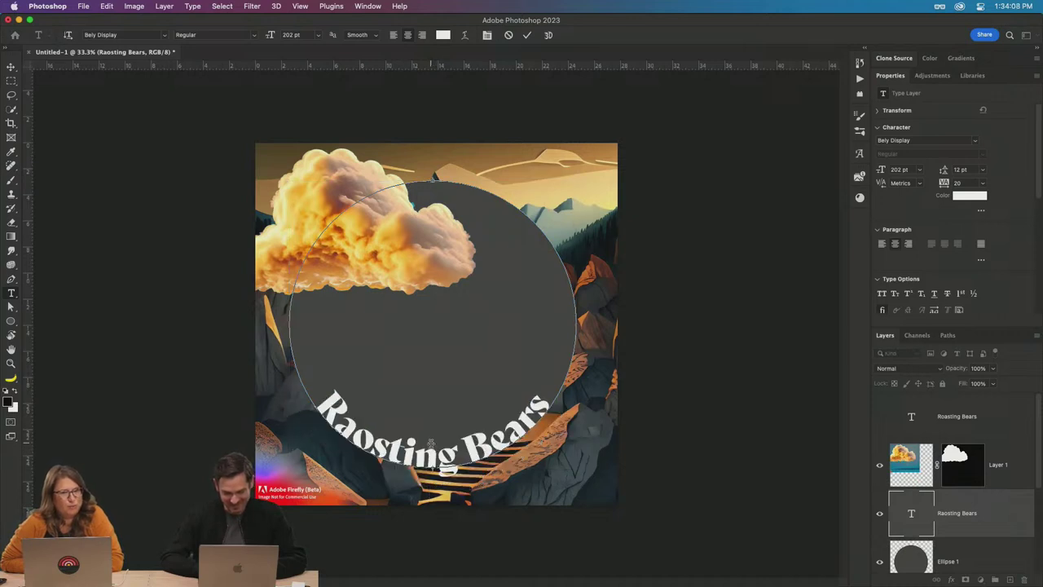
{"action": "left_click", "coordinate": [368, 446]}
{"action": "key", "text": "BackSpace"}
{"action": "key", "text": "BackSpace"}
{"action": "type", "text": "oa"}
{"action": "key", "text": "Escape"}
{"action": "key", "text": "v"}
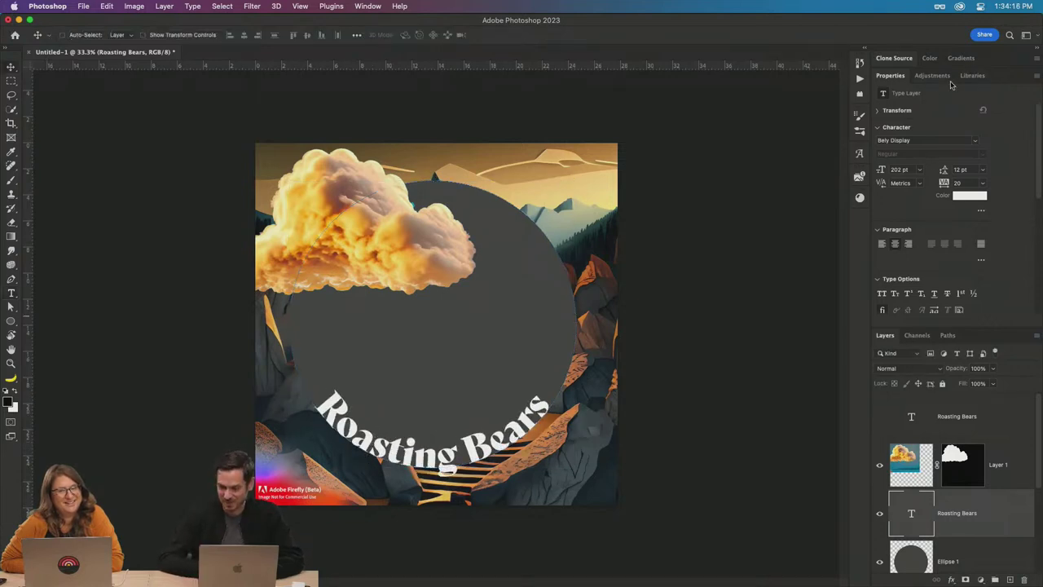
Try tracking values of 300 and 260 on the curved title and settle on 40
{"action": "scroll", "coordinate": [941, 198], "scroll_direction": "down", "scroll_amount": 3}
{"action": "scroll", "coordinate": [925, 167], "scroll_direction": "up", "scroll_amount": 2}
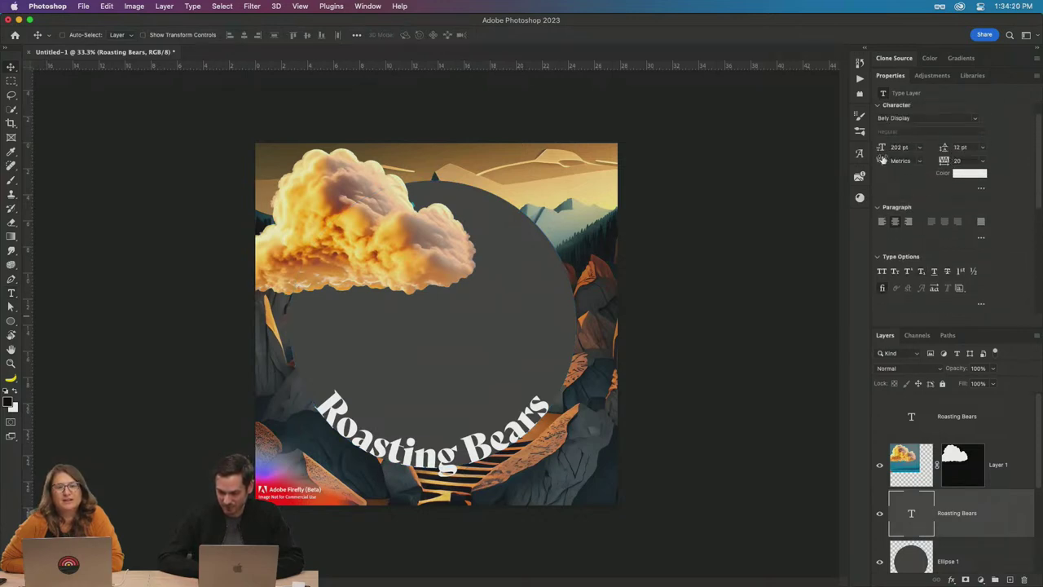
{"action": "left_click", "coordinate": [958, 161]}
{"action": "type", "text": "300"}
{"action": "key", "text": "Return"}
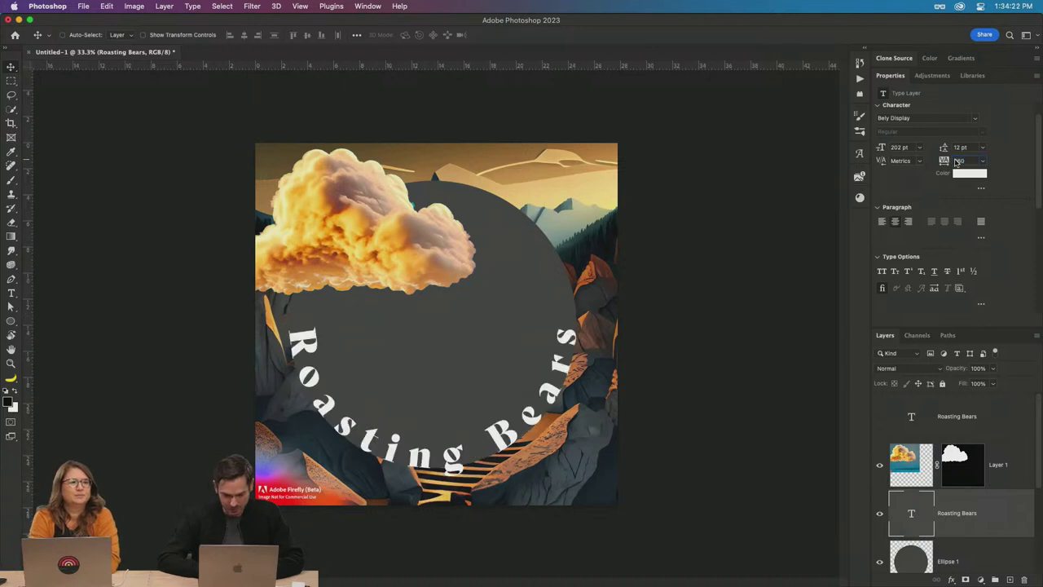
{"action": "type", "text": "260"}
{"action": "key", "text": "Return"}
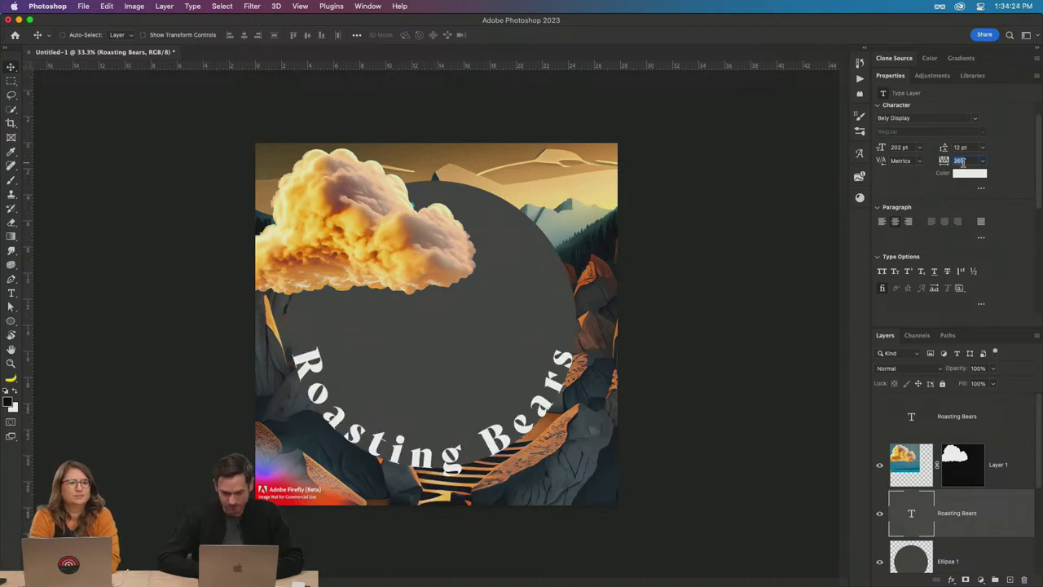
{"action": "type", "text": "40"}
{"action": "key", "text": "Return"}
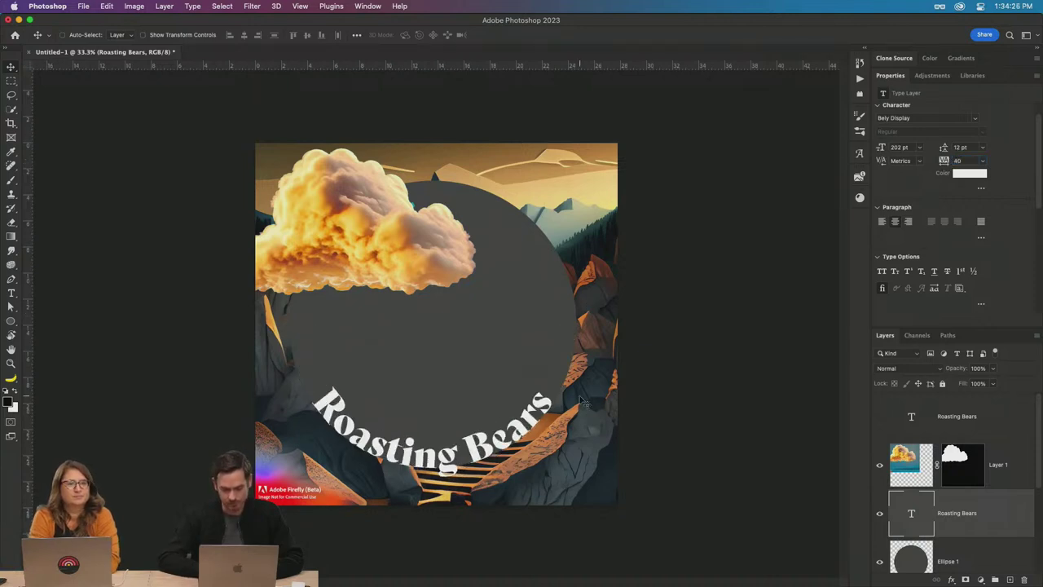
Scale the curved title down to about 93% and reposition it along the circle's lower edge
{"action": "key", "text": "super+t"}
{"action": "left_click_drag", "start_coordinate": [570, 470], "coordinate": [562, 462]}
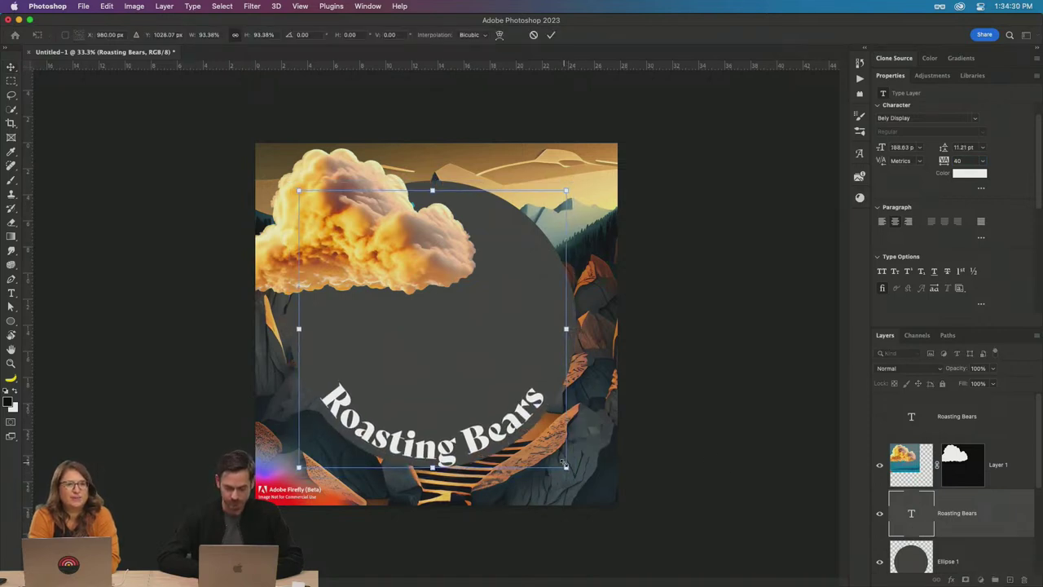
{"action": "key", "text": "Return"}
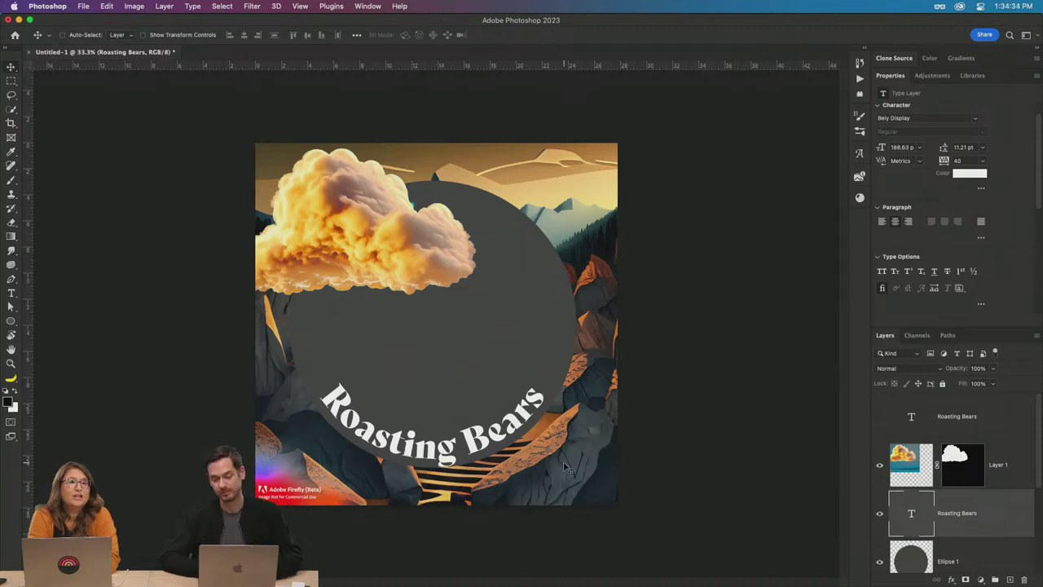
{"action": "mouse_move", "coordinate": [460, 425]}
{"action": "left_mouse_down"}
{"action": "mouse_move", "coordinate": [463, 447]}
{"action": "mouse_move", "coordinate": [449, 418]}
{"action": "left_mouse_up"}
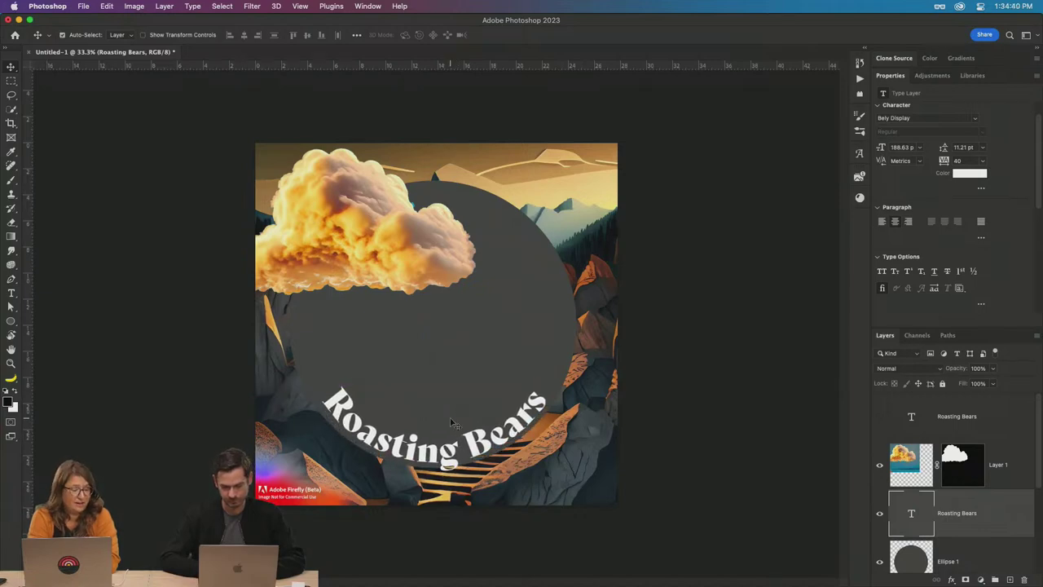
Switch to Adobe Firefly in Chrome and generate images from the prompt "a grizzly bear during golden hour"
{"action": "key", "text": "super+Tab"}
{"action": "triple_click", "coordinate": [307, 528]}
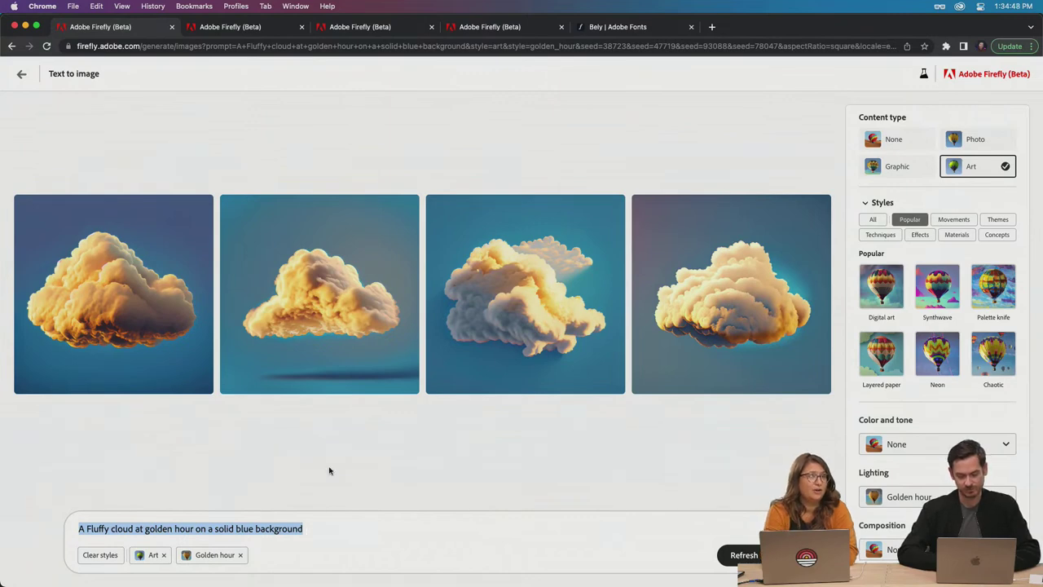
{"action": "type", "text": "a grizzly bear during golden"}
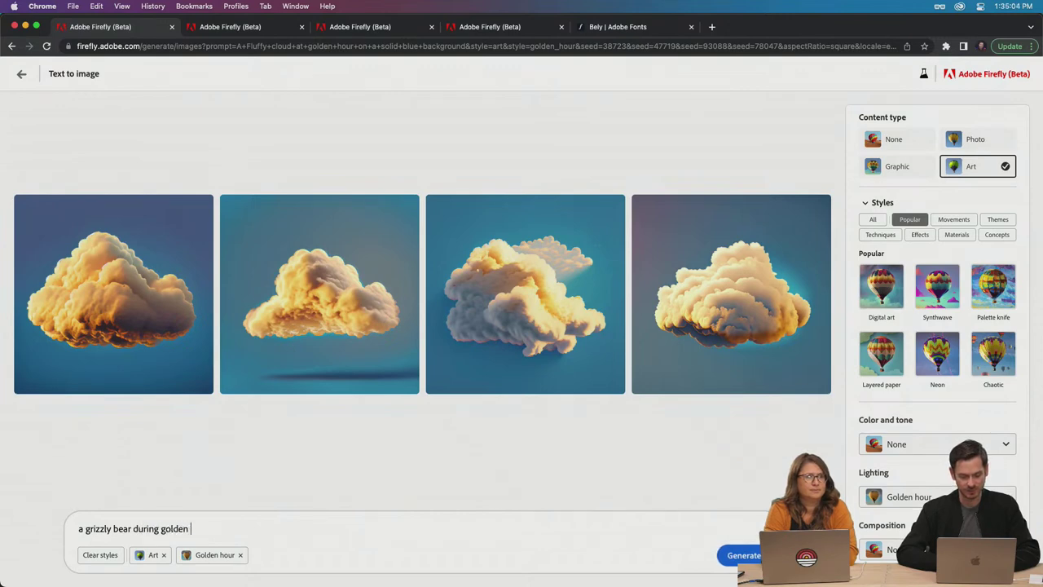
{"action": "key", "text": "Return"}
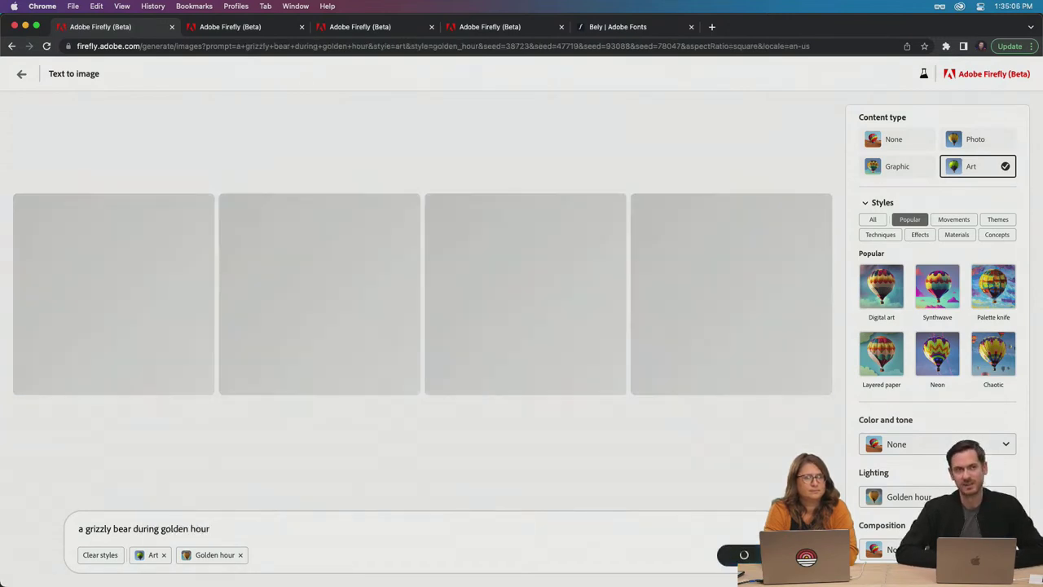
{"action": "key", "text": "super+Tab"}
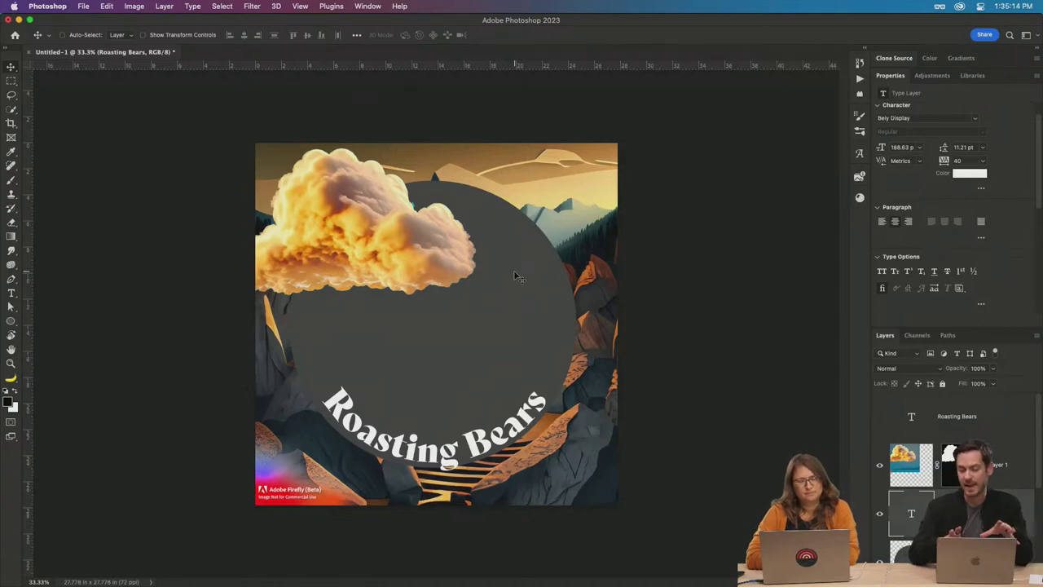
{"action": "key", "text": "super+Tab"}
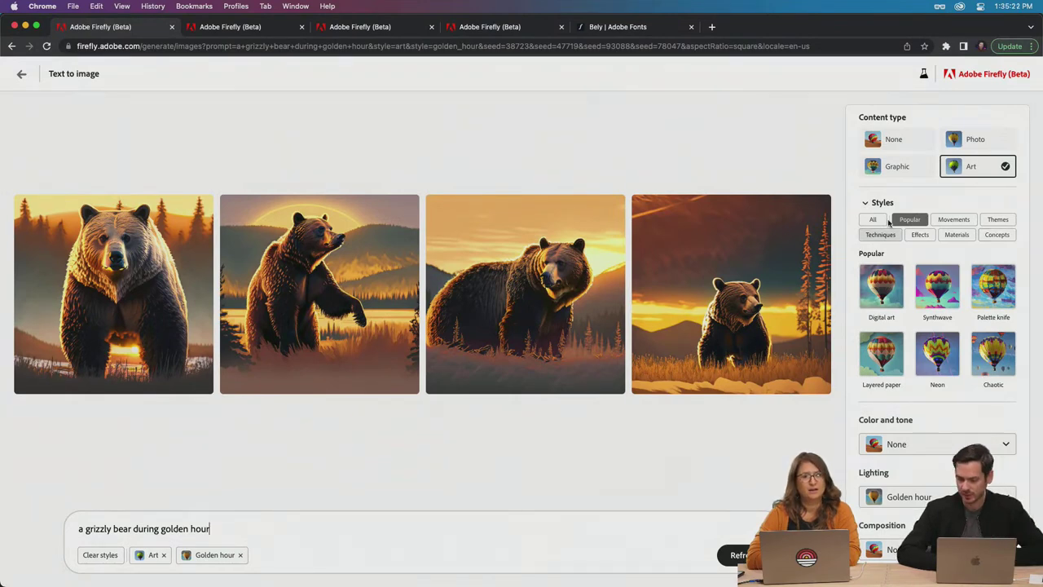
Try the Photo content type for the bears and regenerate them as Art with the Layered paper style
{"action": "left_click", "coordinate": [996, 144]}
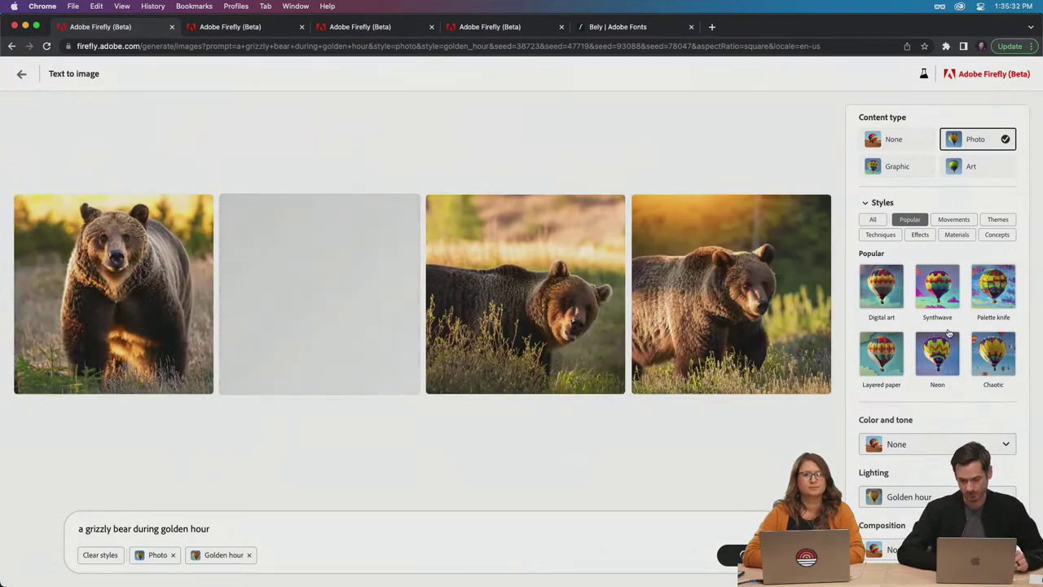
{"action": "left_click", "coordinate": [988, 168]}
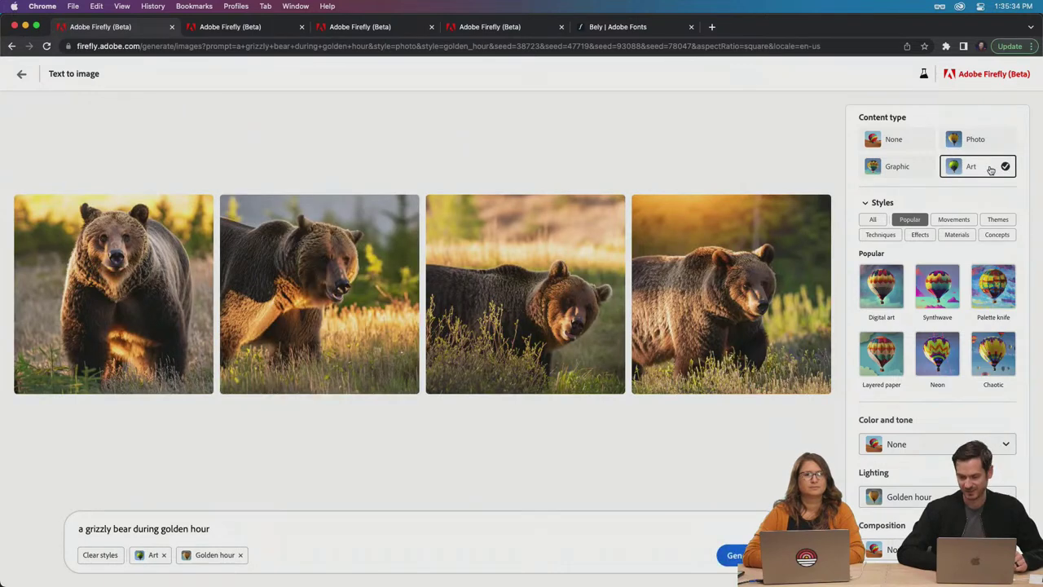
{"action": "left_click", "coordinate": [872, 362]}
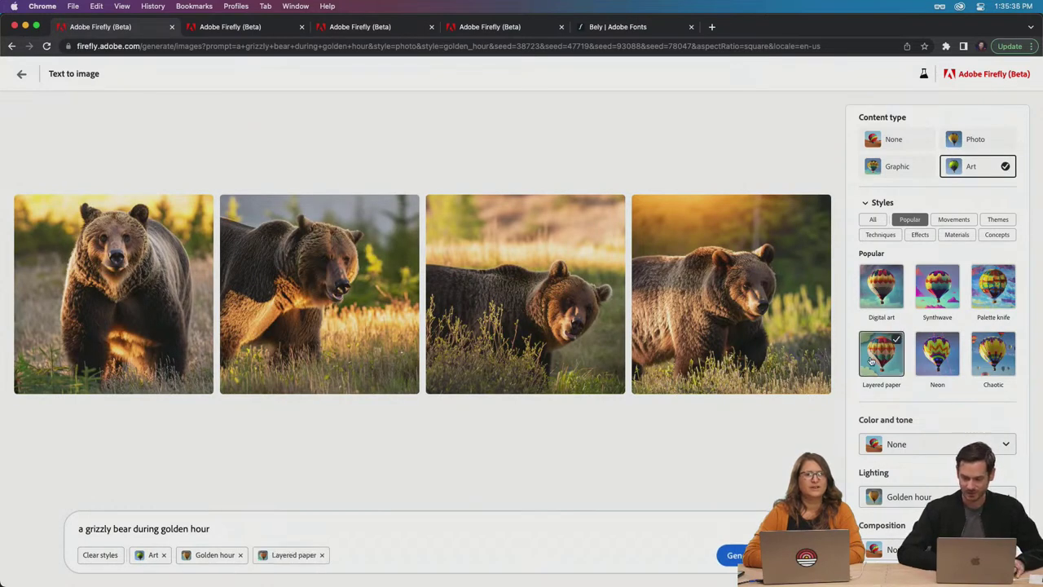
{"action": "left_click", "coordinate": [730, 555]}
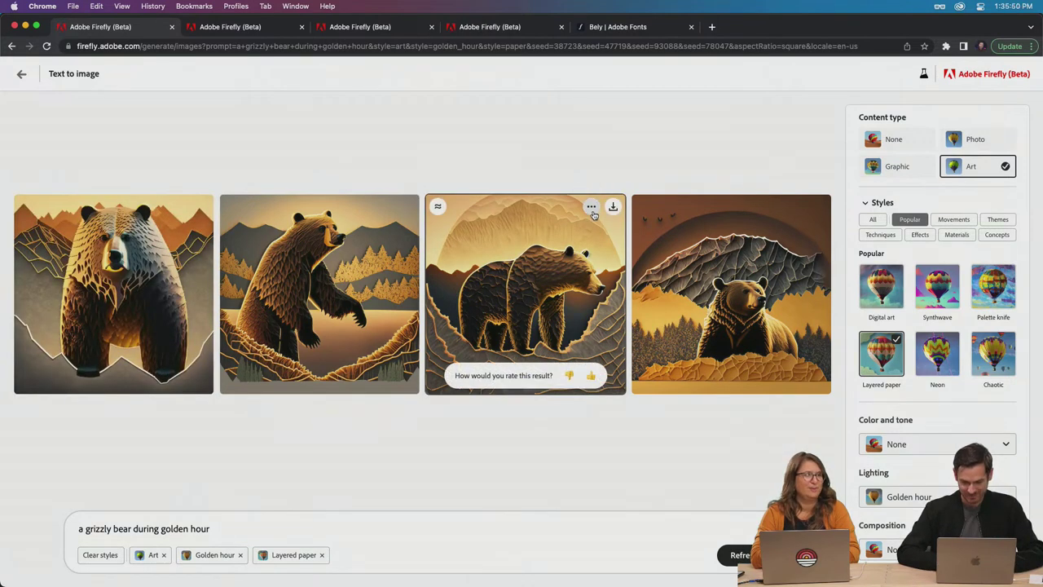
Copy the third layered-paper bear image to the clipboard and paste it into the Photoshop composition
{"action": "left_click", "coordinate": [591, 208]}
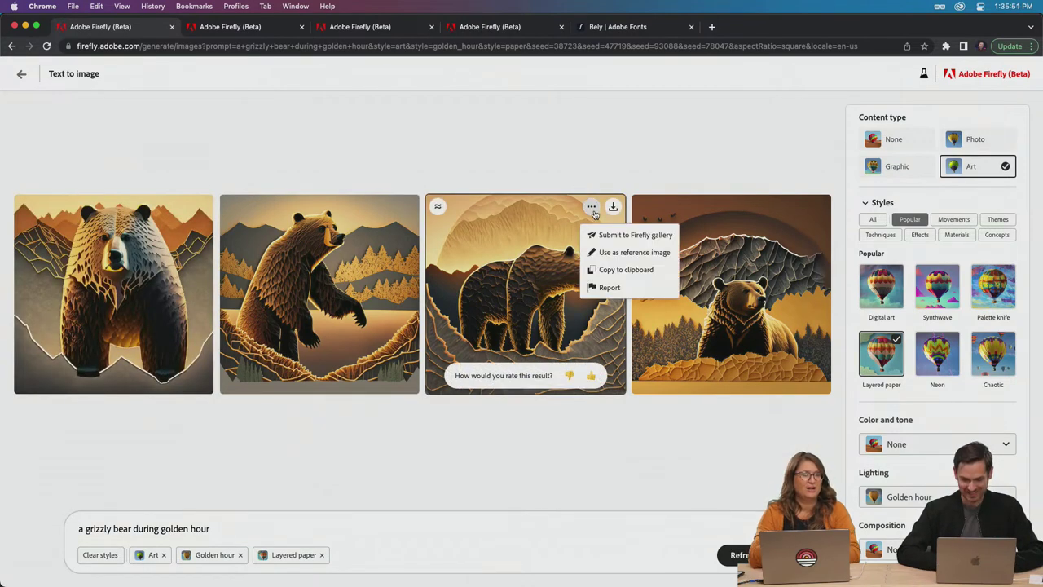
{"action": "left_click", "coordinate": [607, 270]}
{"action": "key", "text": "super+Tab"}
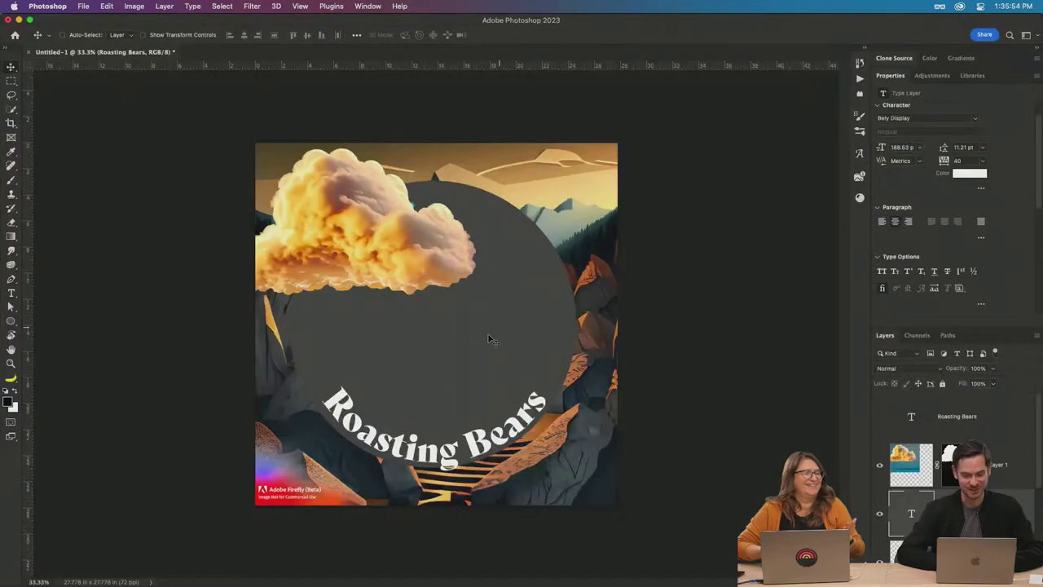
{"action": "key", "text": "super+v"}
Enlarge the bear image to about 23.58 in square over the circle and clip it to the ellipse layer
{"action": "key", "text": "super+t"}
{"action": "left_click_drag", "start_coordinate": [530, 231], "coordinate": [589, 171]}
{"action": "key", "text": "Return"}
{"action": "left_click_drag", "start_coordinate": [530, 261], "coordinate": [513, 271]}
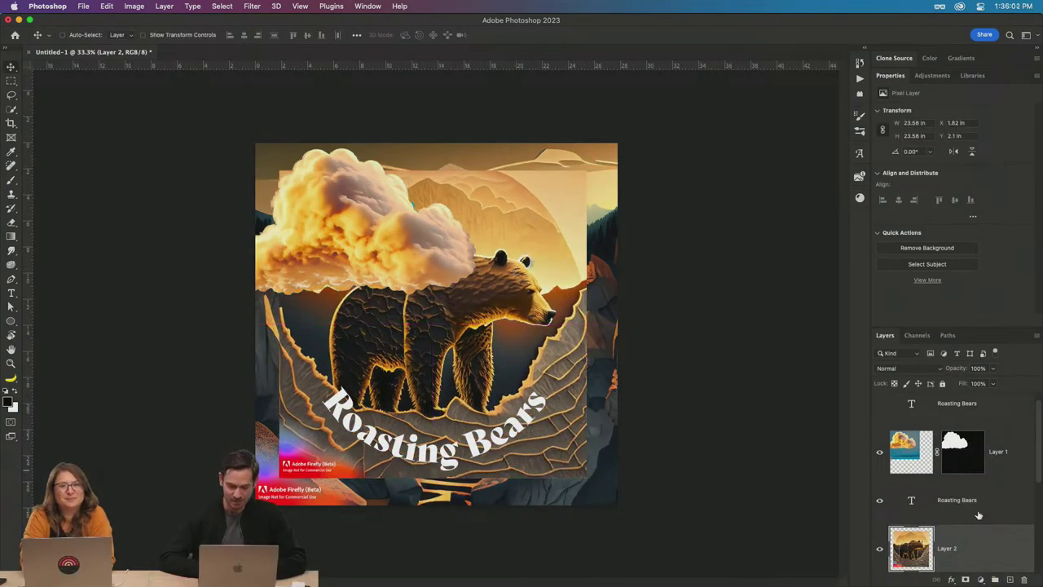
{"action": "scroll", "coordinate": [979, 514], "scroll_direction": "down", "scroll_amount": 2}
{"action": "left_click", "coordinate": [976, 536], "text": "alt"}
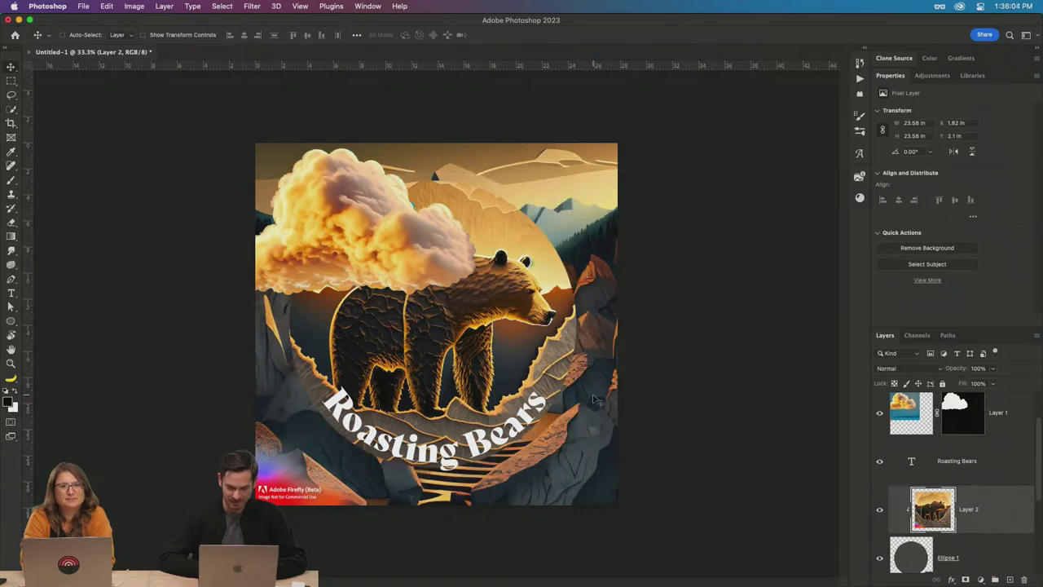
Add a 35 px outside gradient stroke to the Ellipse 1 layer and set its blend mode to Normal
{"action": "scroll", "coordinate": [970, 530], "scroll_direction": "down", "scroll_amount": 1}
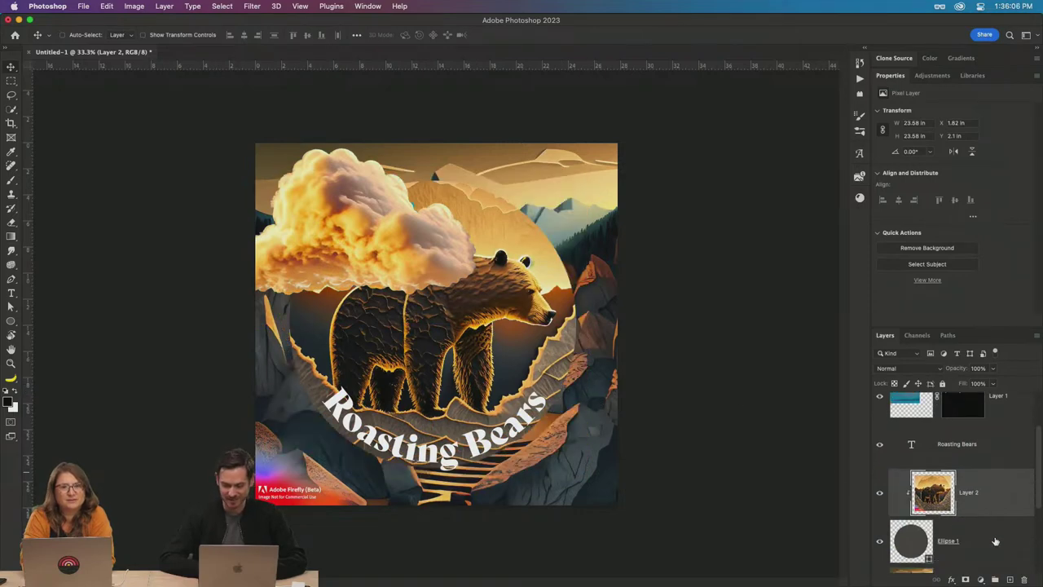
{"action": "double_click", "coordinate": [993, 541]}
{"action": "left_click_drag", "start_coordinate": [663, 90], "coordinate": [783, 90]}
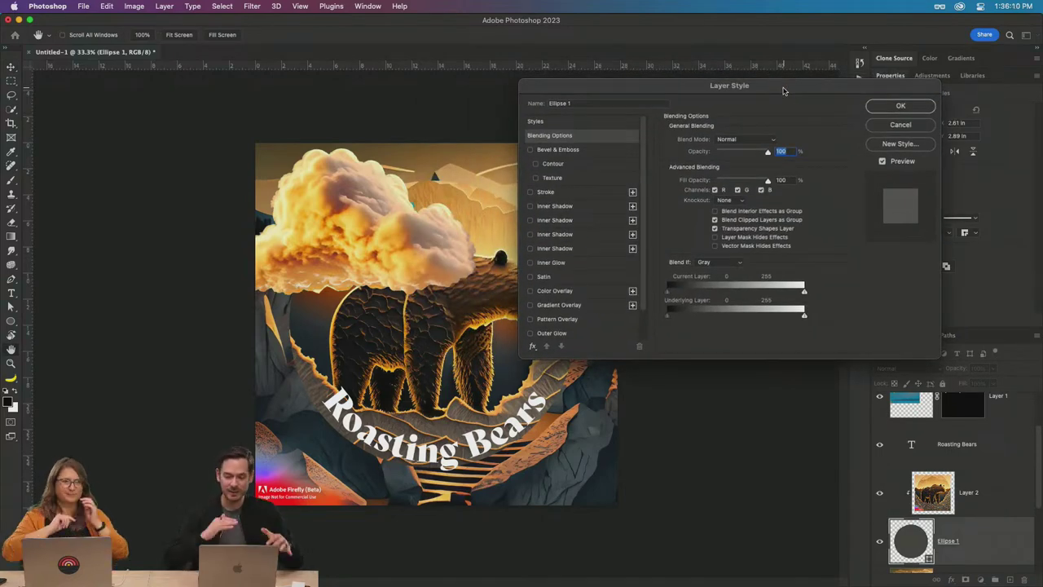
{"action": "scroll", "coordinate": [551, 298], "scroll_direction": "down", "scroll_amount": 2}
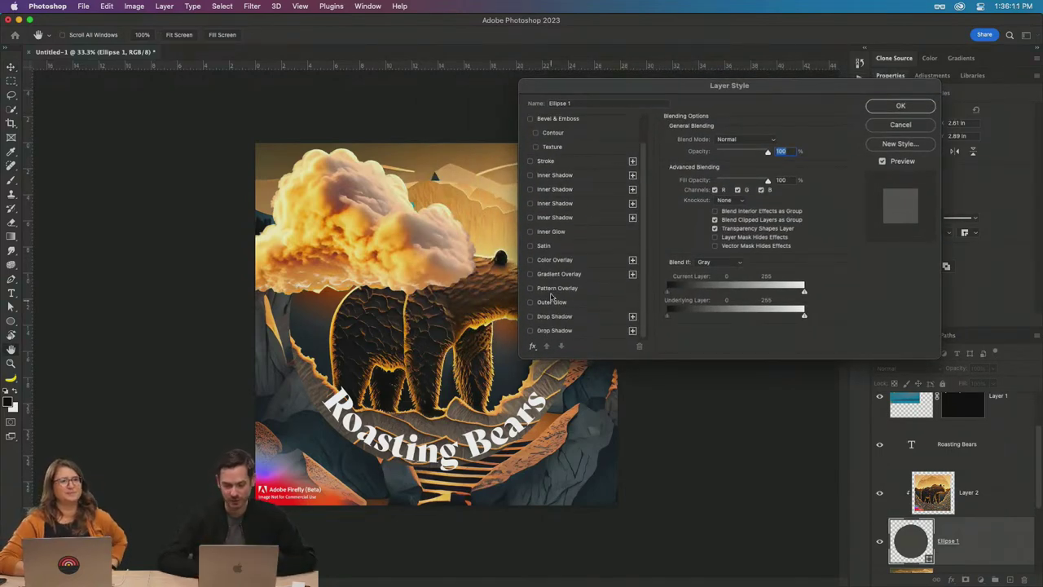
{"action": "left_click", "coordinate": [545, 161]}
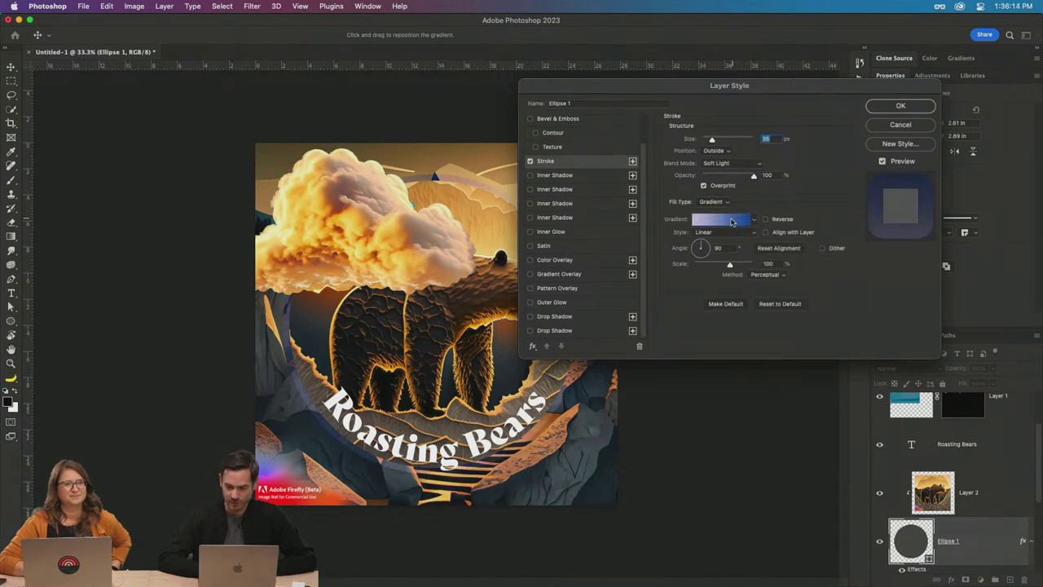
{"action": "left_click", "coordinate": [724, 164]}
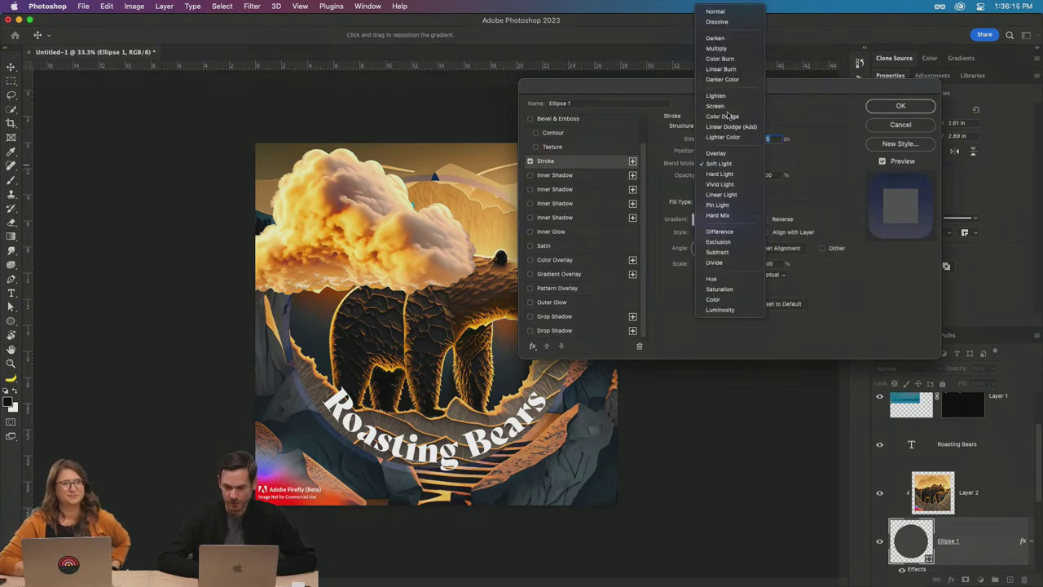
{"action": "left_click", "coordinate": [734, 12]}
Change the first color stop of the stroke's gradient to a burnt orange
{"action": "left_click", "coordinate": [721, 217]}
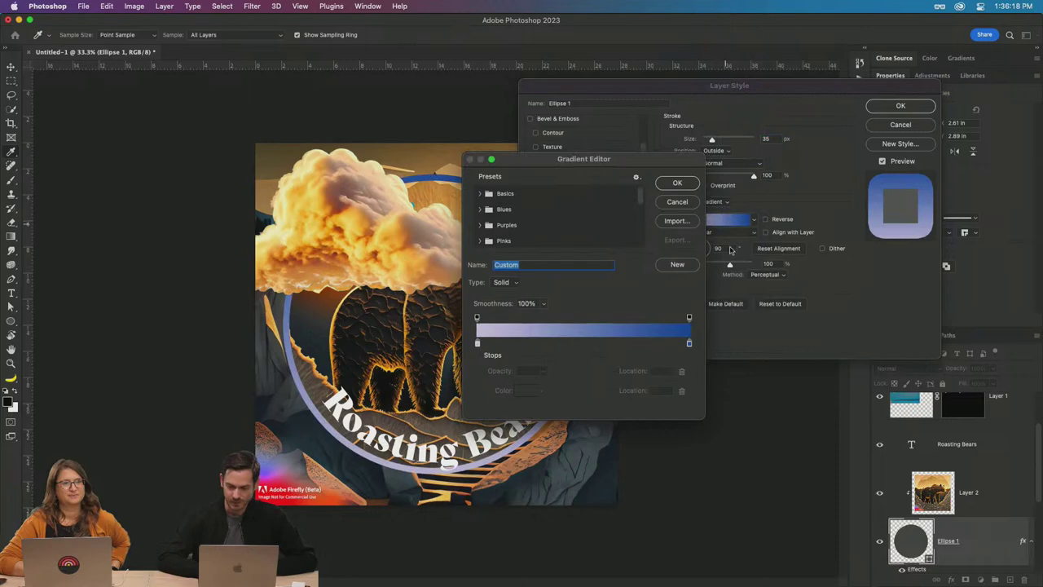
{"action": "left_click", "coordinate": [478, 344]}
{"action": "left_click", "coordinate": [523, 391]}
{"action": "left_click_drag", "start_coordinate": [694, 427], "coordinate": [693, 444]}
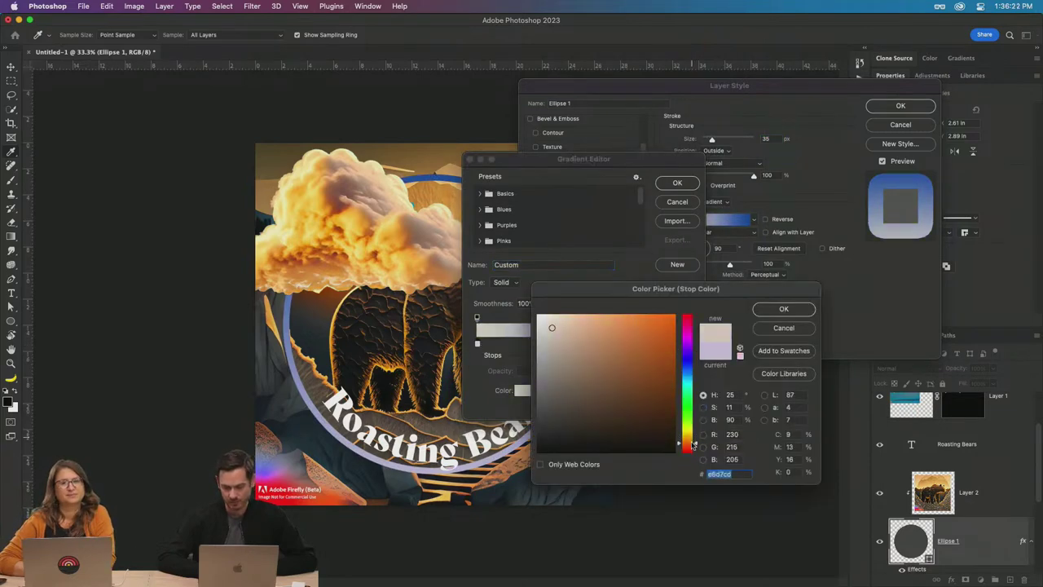
{"action": "left_click_drag", "start_coordinate": [634, 351], "coordinate": [650, 339]}
{"action": "left_click", "coordinate": [691, 447]}
{"action": "key", "text": "Return"}
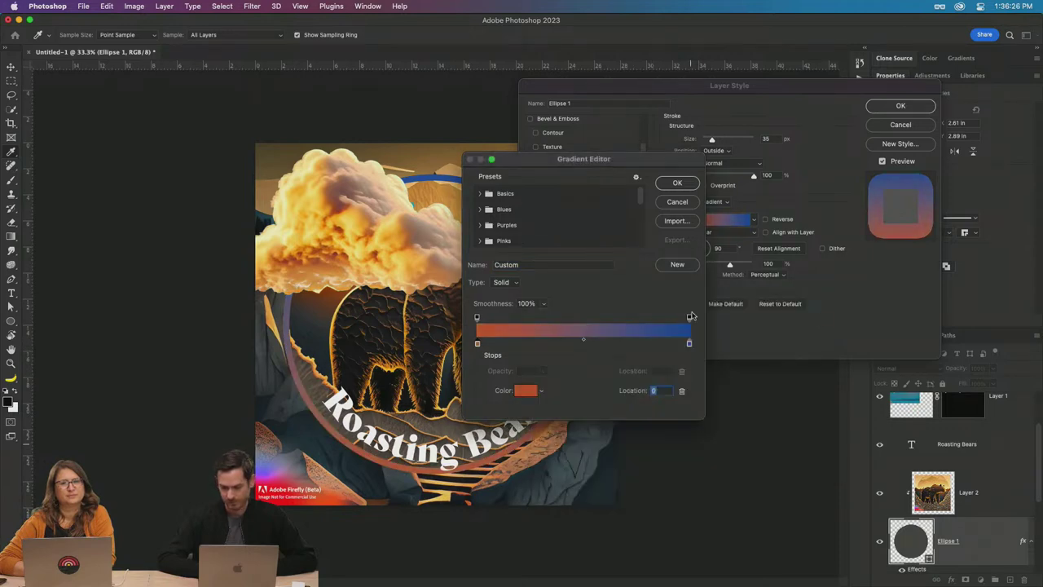
Set the gradient's end stop to pale yellow ffe7b4 and apply the stroke to the circle
{"action": "double_click", "coordinate": [689, 344]}
{"action": "left_click", "coordinate": [287, 317]}
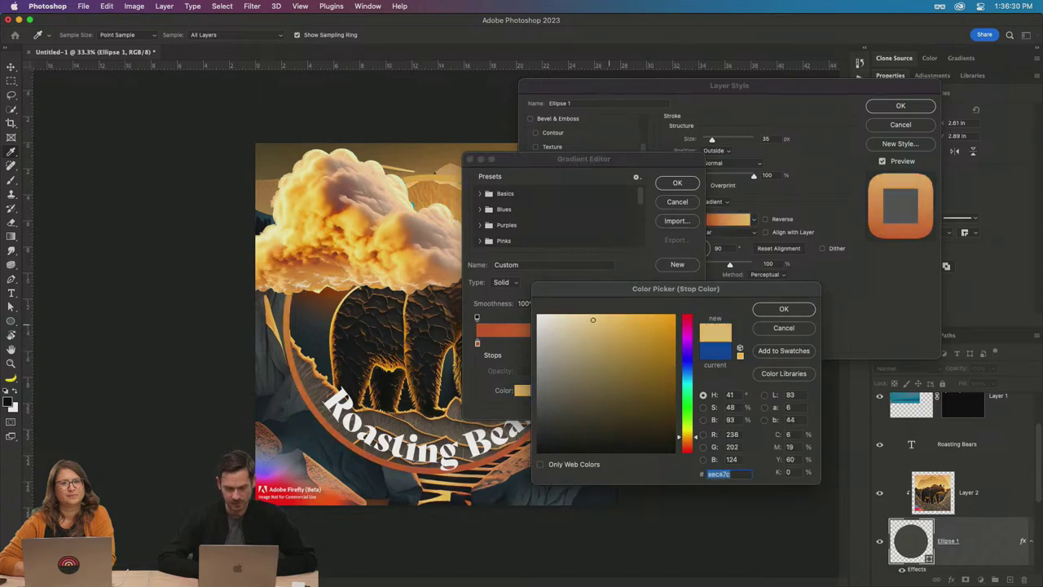
{"action": "left_click", "coordinate": [576, 312]}
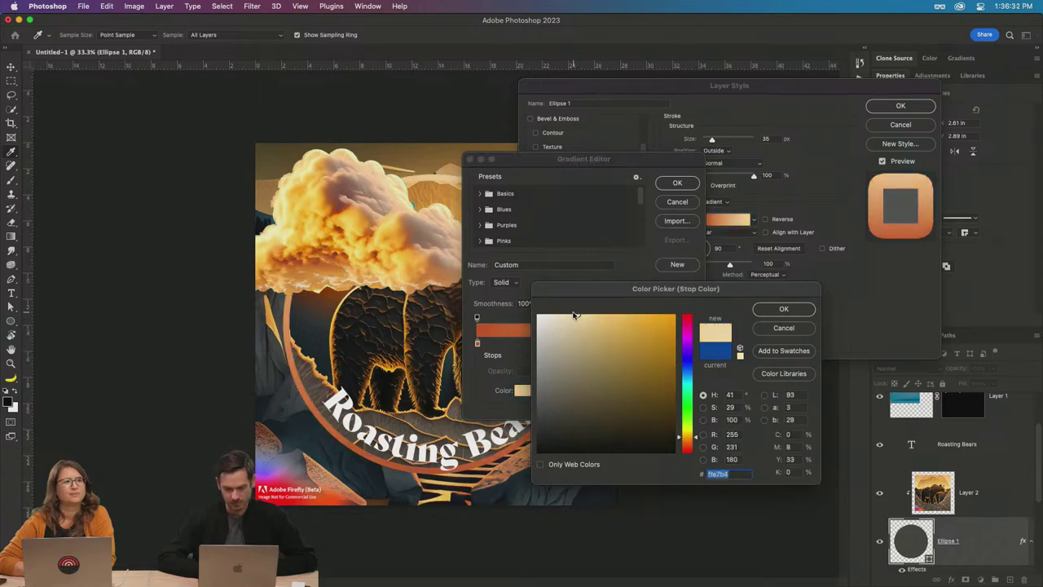
{"action": "key", "text": "Return"}
{"action": "key", "text": "Return"}
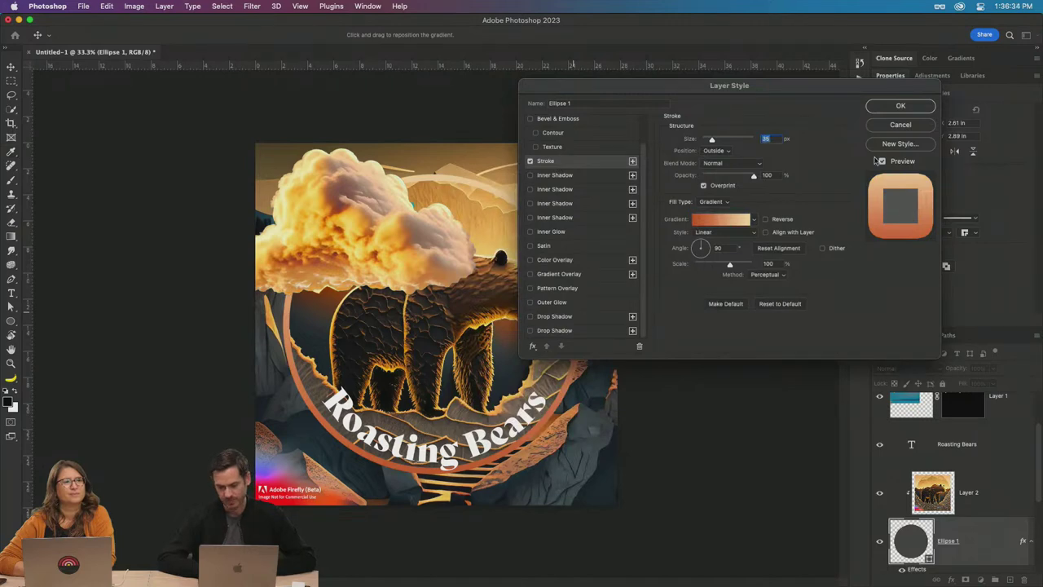
{"action": "key", "text": "Return"}
Delete the hidden spare "Roasting Bears" layer and refit the curved title inside the ring at 188.63 pt with tracking 40
{"action": "scroll", "coordinate": [982, 510], "scroll_direction": "up", "scroll_amount": 2}
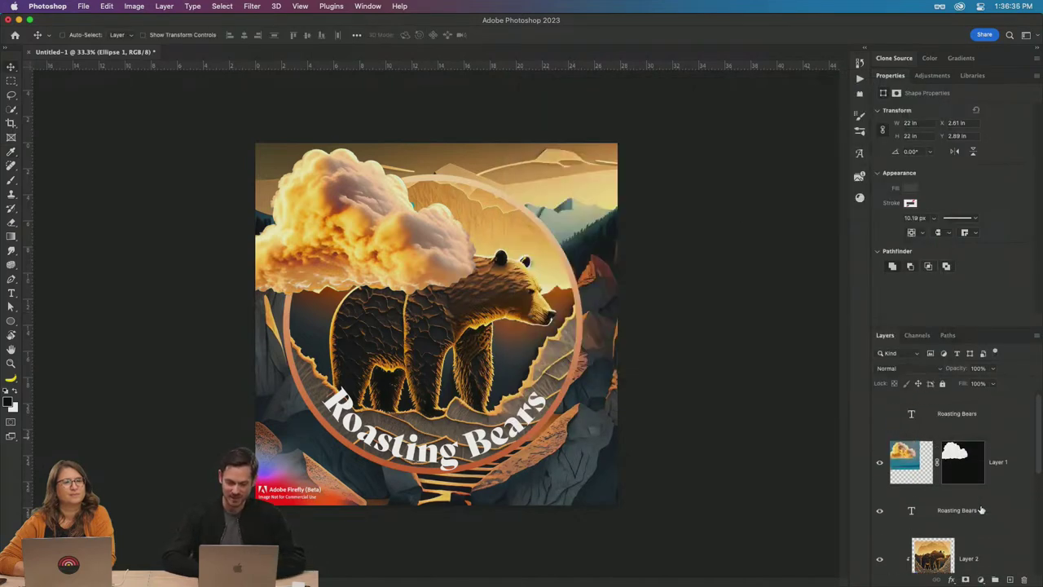
{"action": "left_click", "coordinate": [1009, 432]}
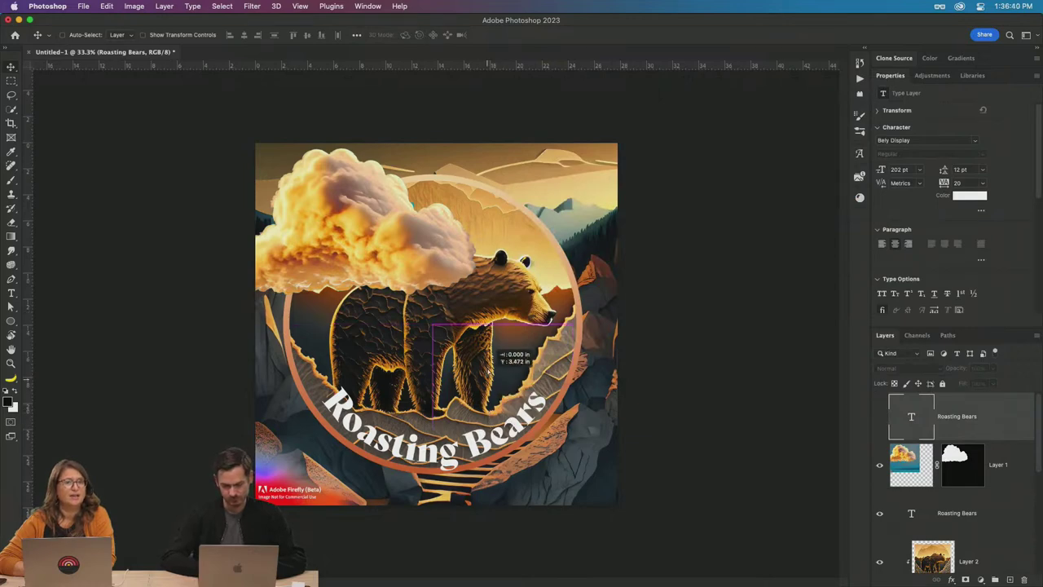
{"action": "key", "text": "super"}
{"action": "left_click", "coordinate": [978, 464]}
{"action": "scroll", "coordinate": [973, 497], "scroll_direction": "down", "scroll_amount": 5}
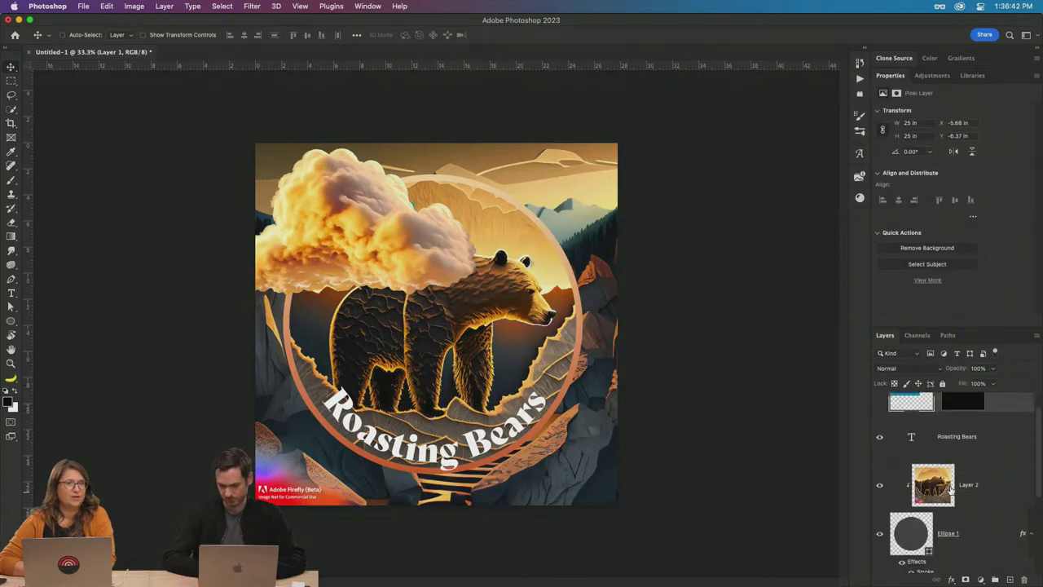
{"action": "scroll", "coordinate": [972, 509], "scroll_direction": "up", "scroll_amount": 5}
{"action": "left_click_drag", "start_coordinate": [503, 391], "coordinate": [498, 383]}
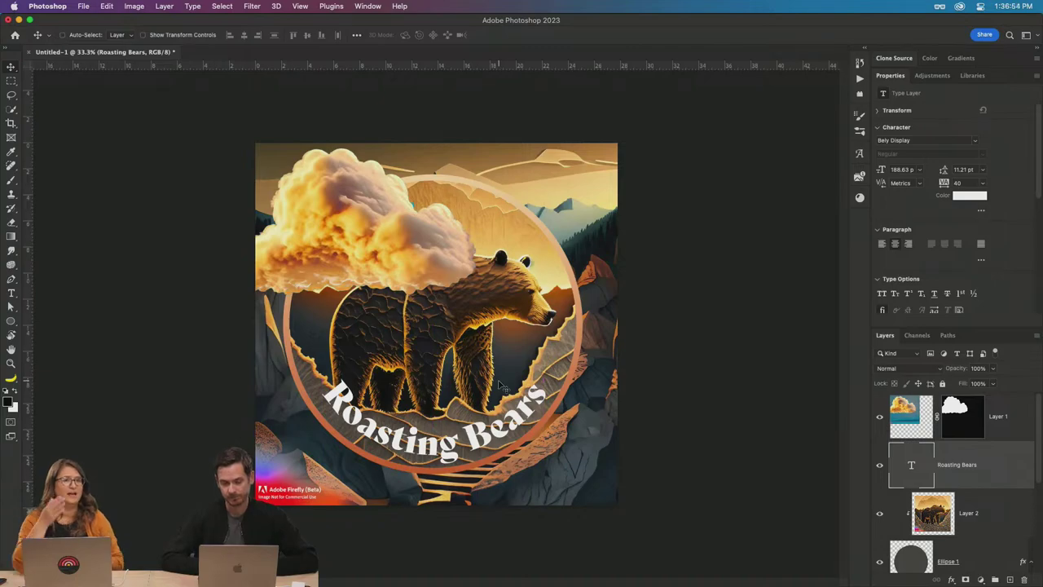
Switch to Adobe Firefly in Chrome and leave the bear results to start a new text-to-image prompt
{"action": "key", "text": "super+Tab"}
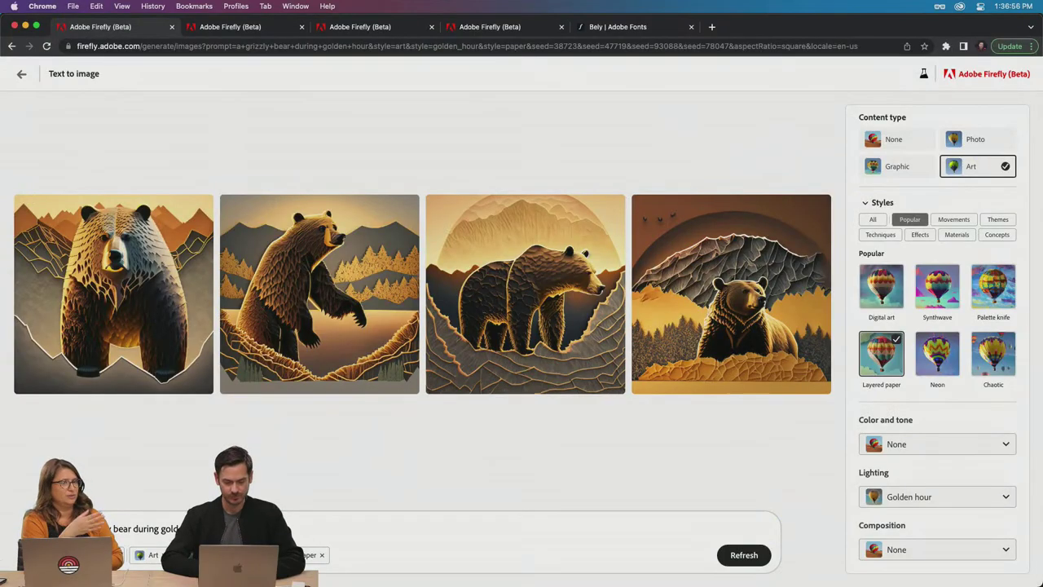
{"action": "left_click", "coordinate": [22, 75]}
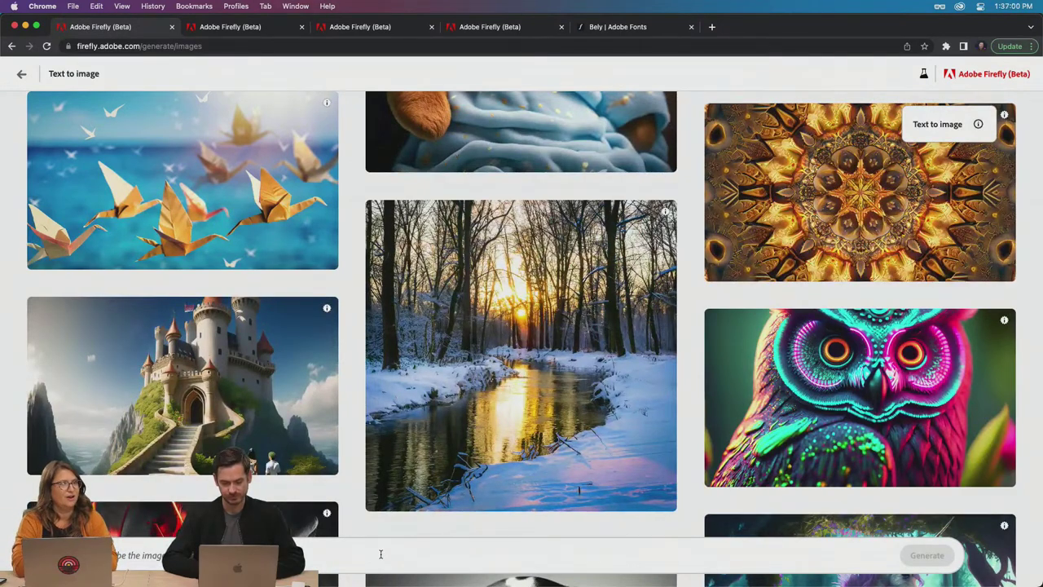
{"action": "left_click", "coordinate": [381, 554]}
{"action": "key", "text": "super+v"}
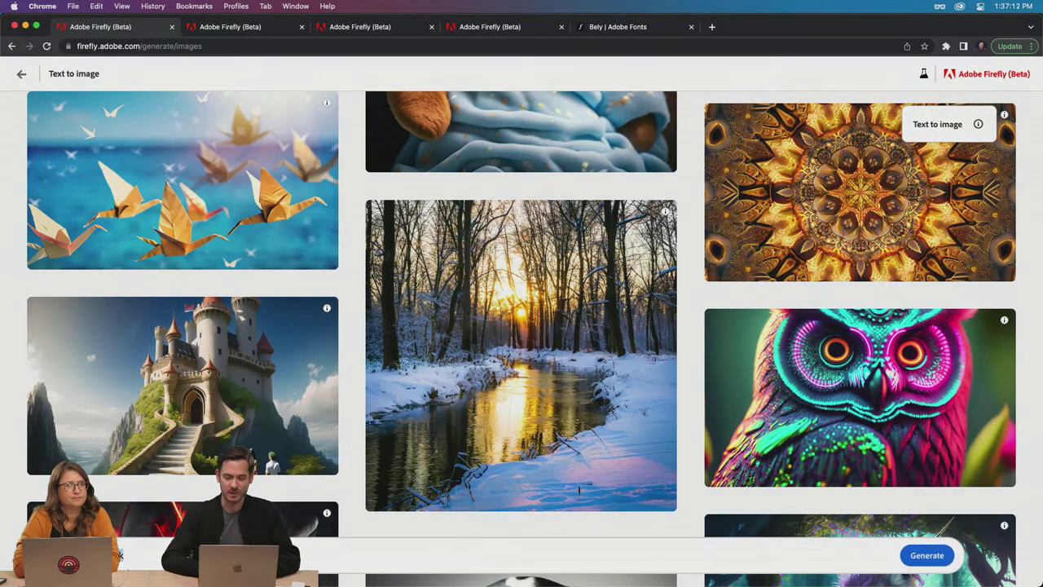
{"action": "key", "text": "super+Tab"}
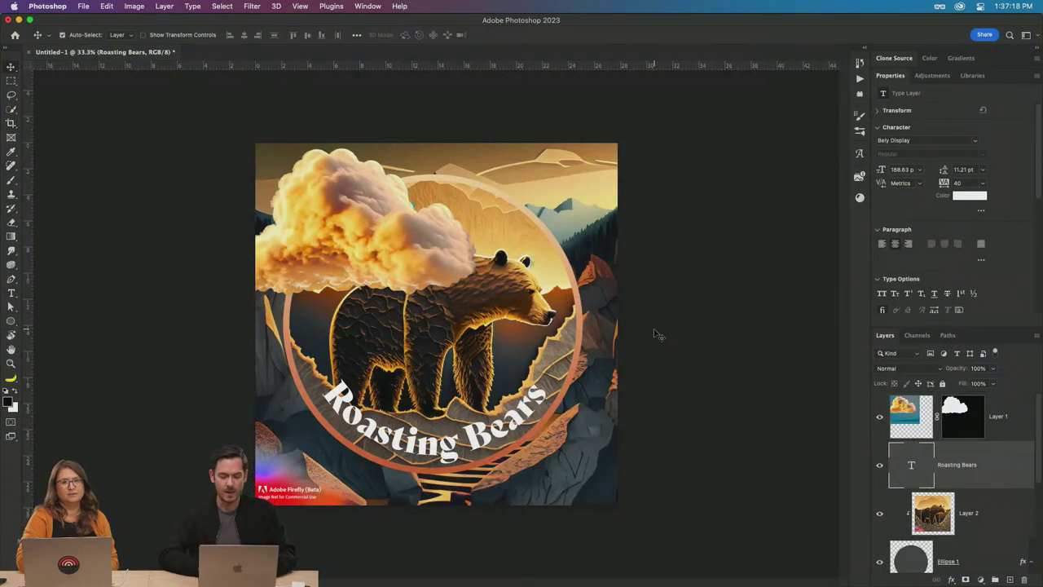
{"action": "key", "text": "super+Tab"}
Generate images from the prompt "isometric shot of a blank album cover on a neutral grey background"
{"action": "type", "text": "geometric"}
{"action": "type", "text": " shot of a"}
{"action": "type", "text": " blan"}
{"action": "type", "text": "k "}
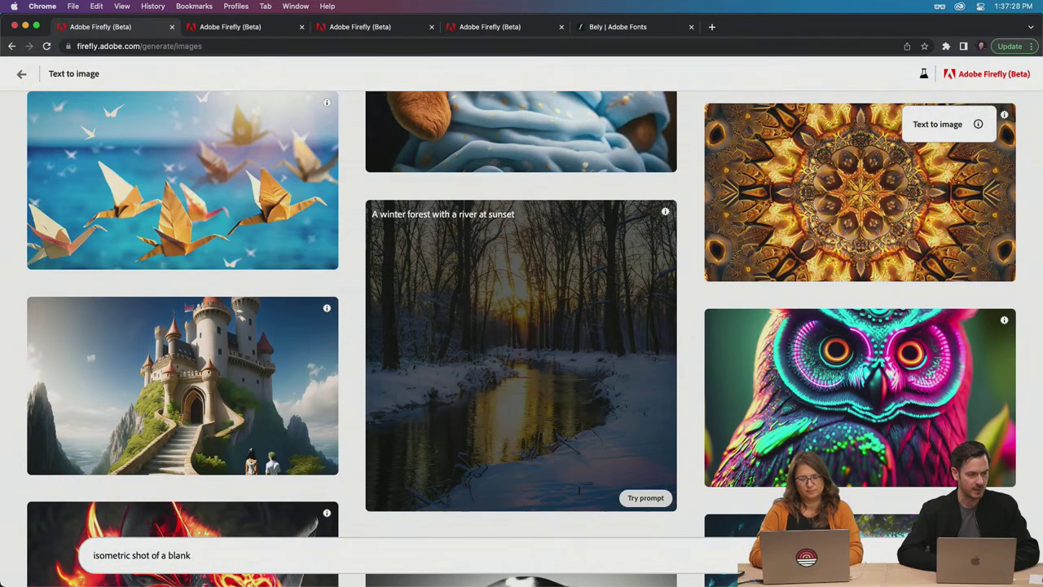
{"action": "type", "text": "album colver"}
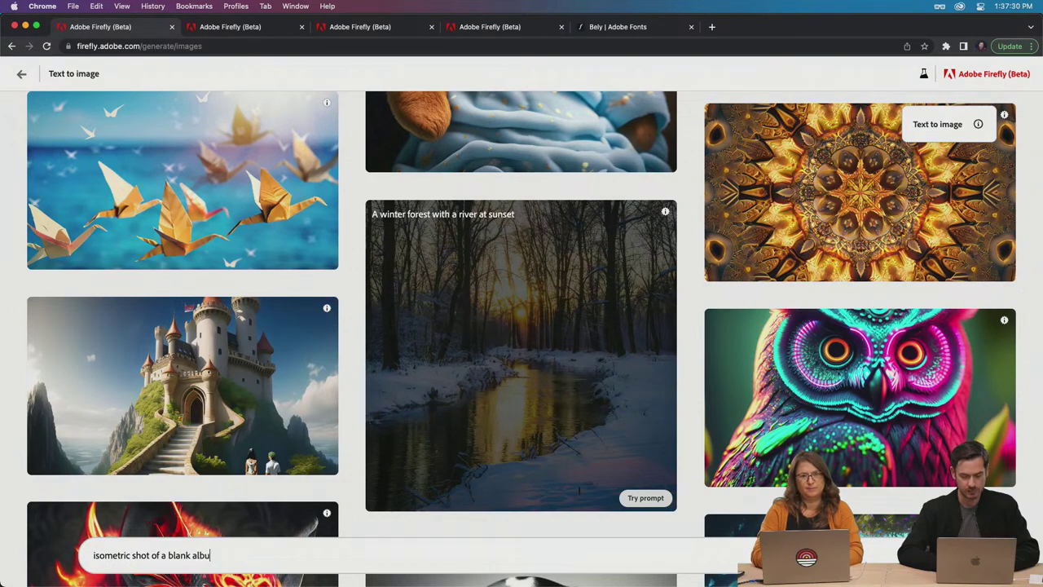
{"action": "key", "text": "BackSpace"}
{"action": "key", "text": "BackSpace"}
{"action": "key", "text": "BackSpace"}
{"action": "key", "text": "BackSpace"}
{"action": "key", "text": "BackSpace"}
{"action": "type", "text": "ver on a nu"}
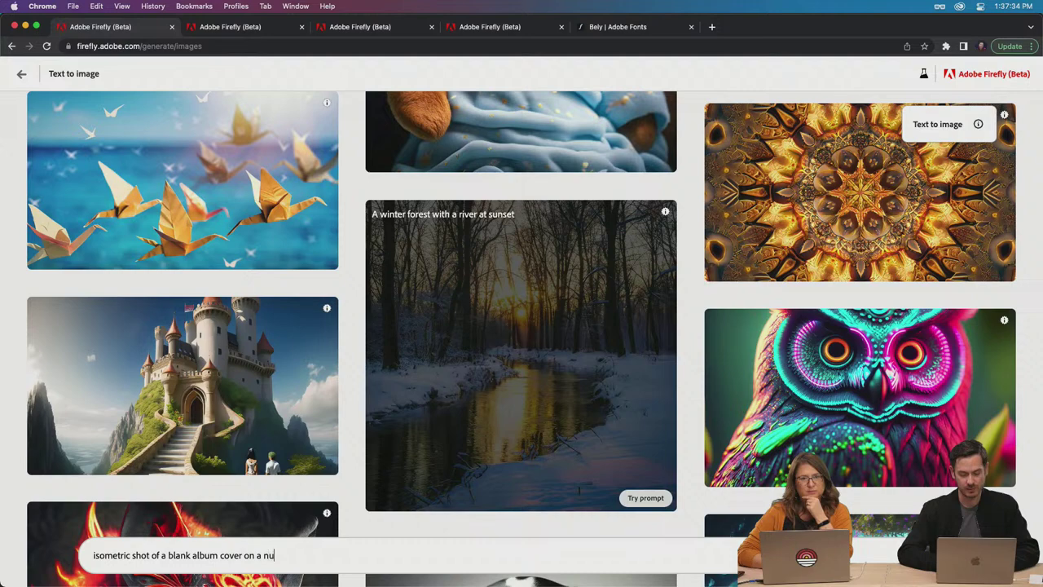
{"action": "type", "text": "tu"}
{"action": "key", "text": "BackSpace"}
{"action": "key", "text": "BackSpace"}
{"action": "key", "text": "BackSpace"}
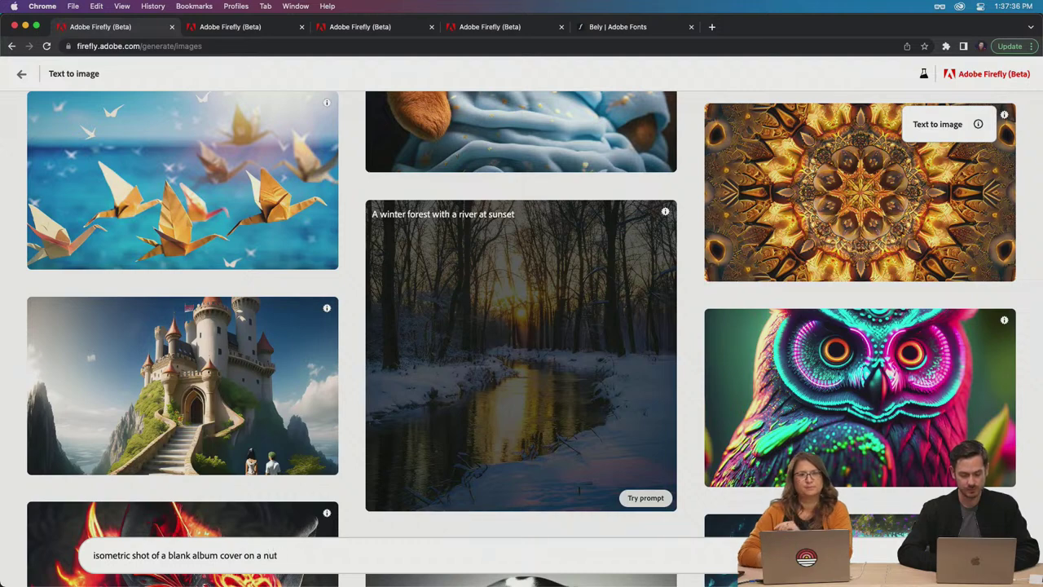
{"action": "type", "text": "eurtral g"}
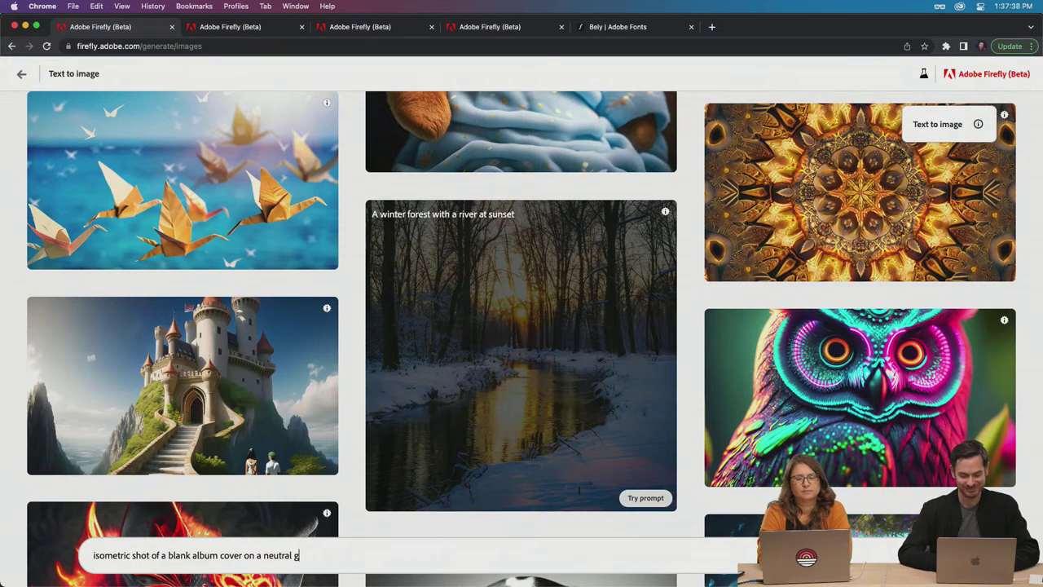
{"action": "type", "text": "rey background"}
{"action": "key", "text": "Return"}
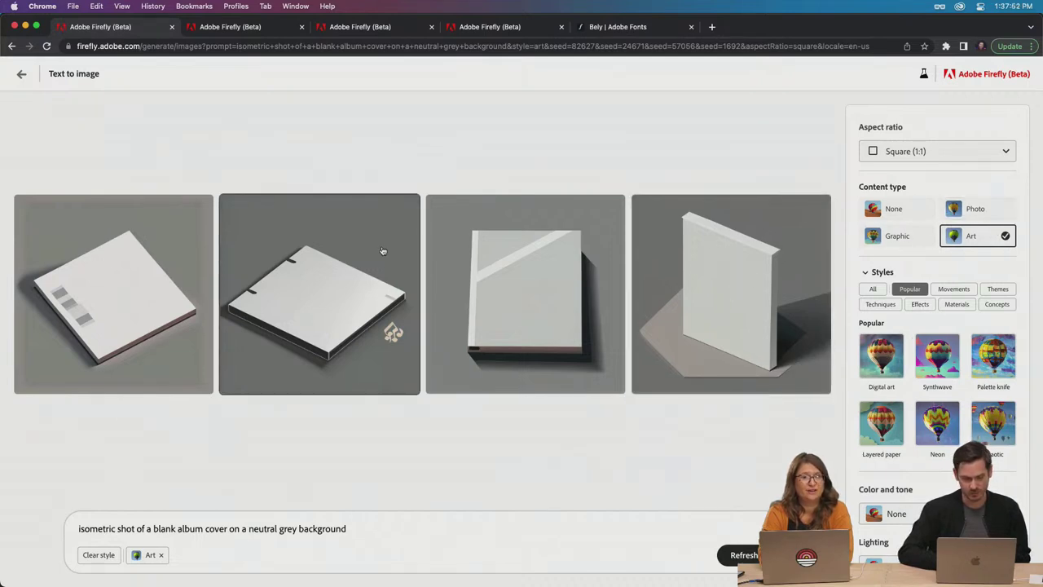
Regenerate the album covers with the Photo content type and copy the first image to the clipboard
{"action": "left_click", "coordinate": [988, 209]}
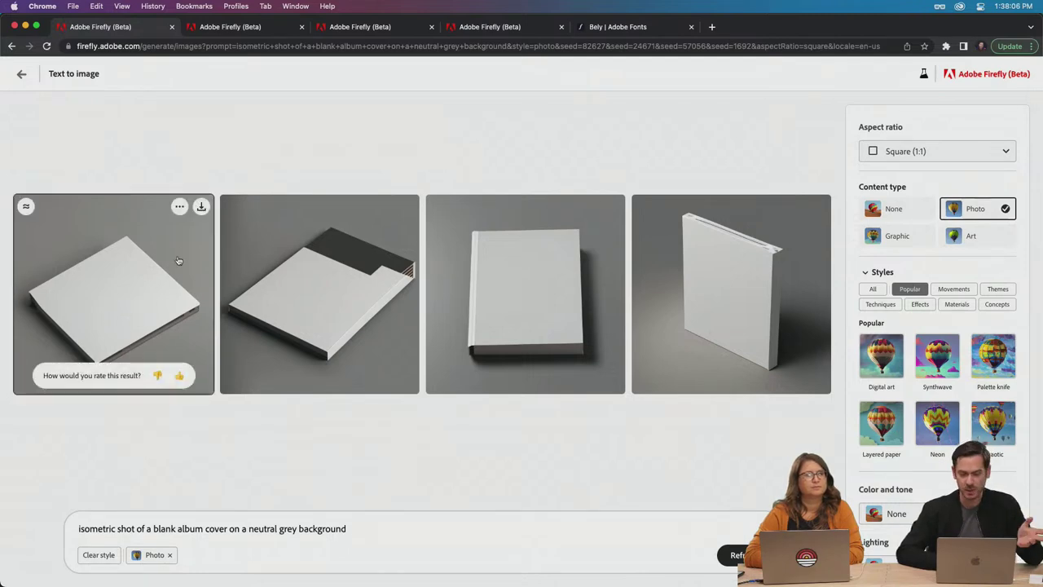
{"action": "left_click", "coordinate": [179, 206]}
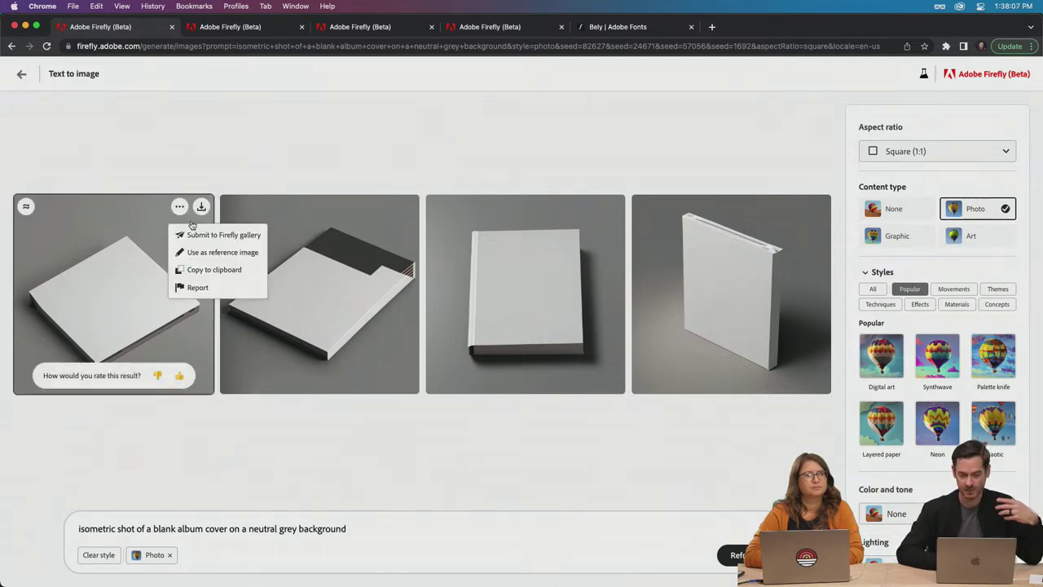
{"action": "left_click", "coordinate": [213, 269]}
Switch to Photoshop and paste the copied album cover image into a new 14.222 in square document at 72 ppi
{"action": "key", "text": "super+Tab"}
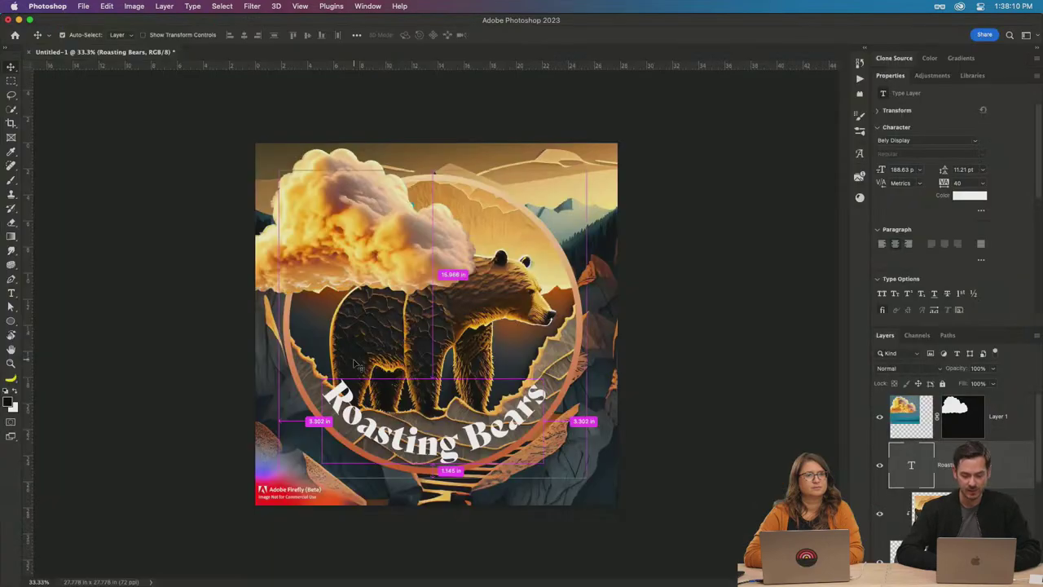
{"action": "key", "text": "super+n"}
{"action": "key", "text": "Return"}
{"action": "key", "text": "super+v"}
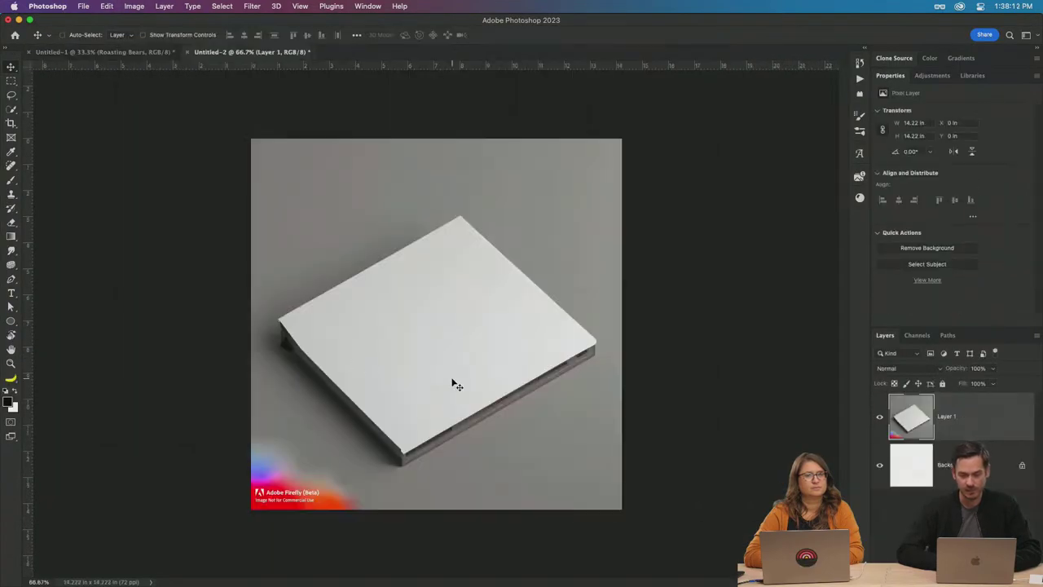
In Untitled-1, select all layers from the cloud down to the campsite image and convert them to one smart object
{"action": "left_click", "coordinate": [137, 52]}
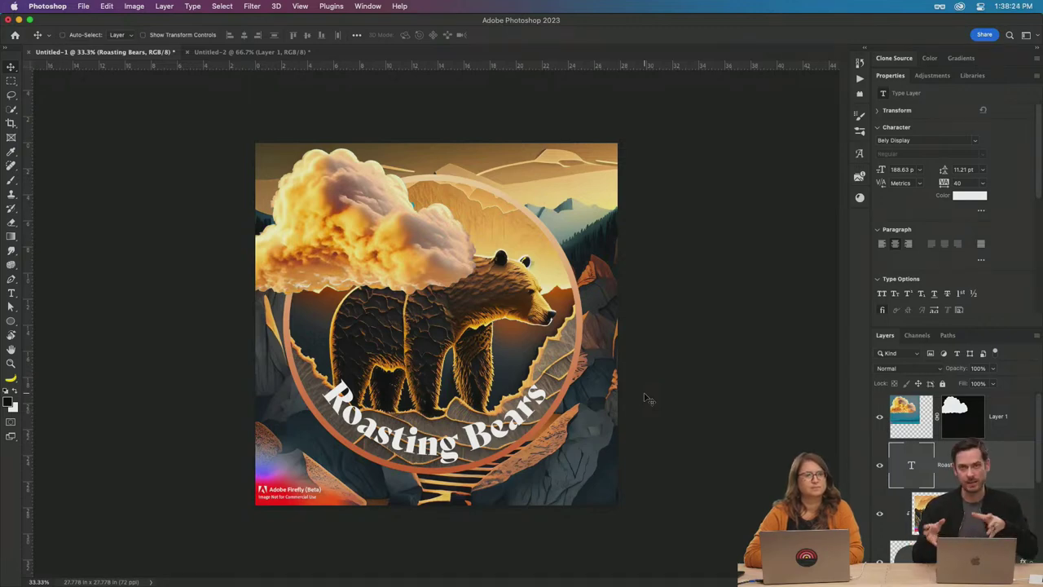
{"action": "left_click", "coordinate": [1001, 417]}
{"action": "scroll", "coordinate": [998, 489], "scroll_direction": "down", "scroll_amount": 3}
{"action": "left_click", "coordinate": [997, 506]}
{"action": "key", "text": "Delete"}
{"action": "left_click", "coordinate": [996, 506]}
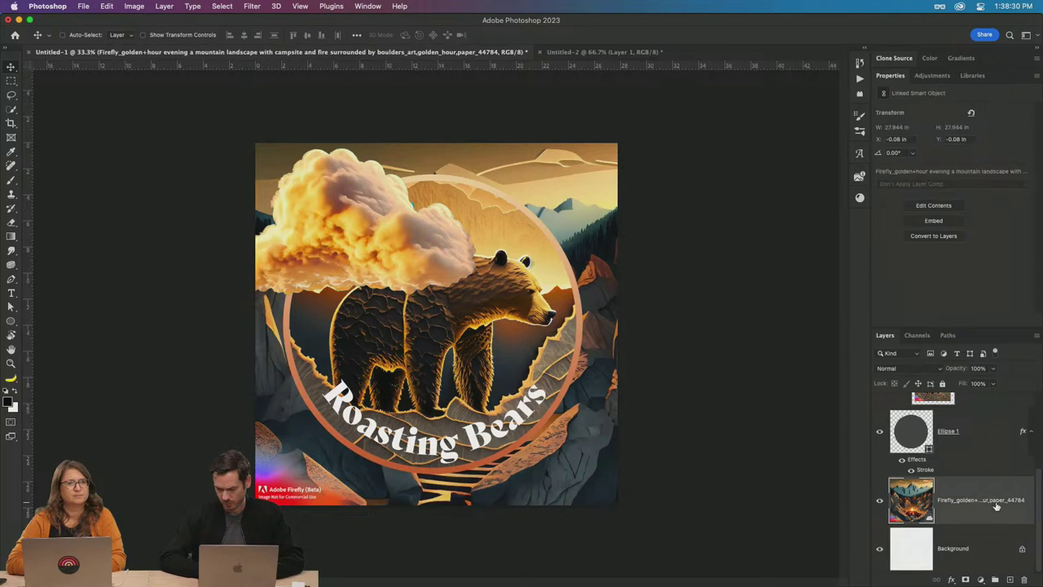
{"action": "scroll", "coordinate": [996, 489], "scroll_direction": "up", "scroll_amount": 5}
{"action": "left_click", "coordinate": [1014, 430], "text": "shift"}
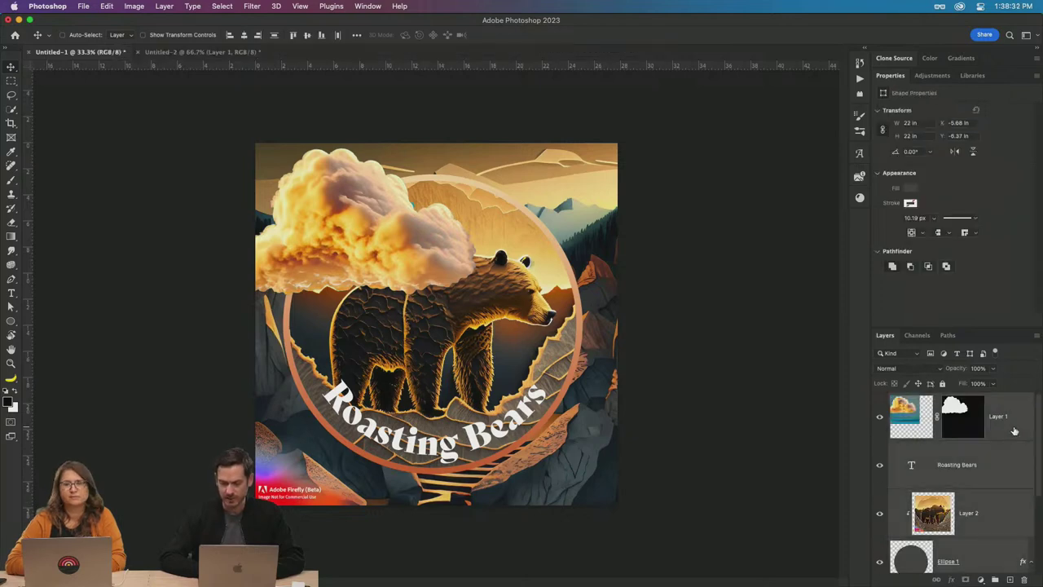
{"action": "right_click", "coordinate": [1013, 431]}
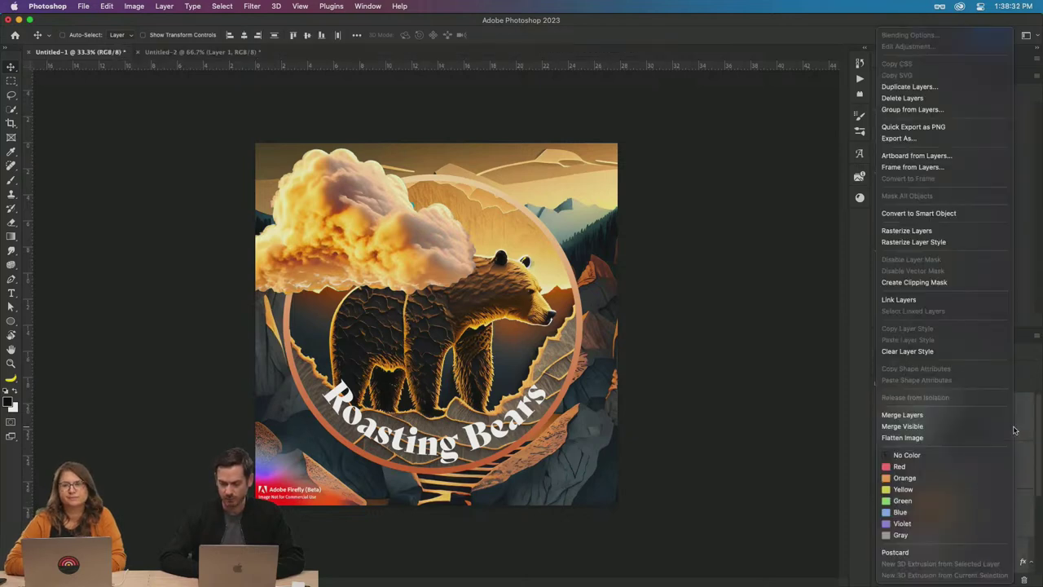
{"action": "left_click", "coordinate": [958, 214]}
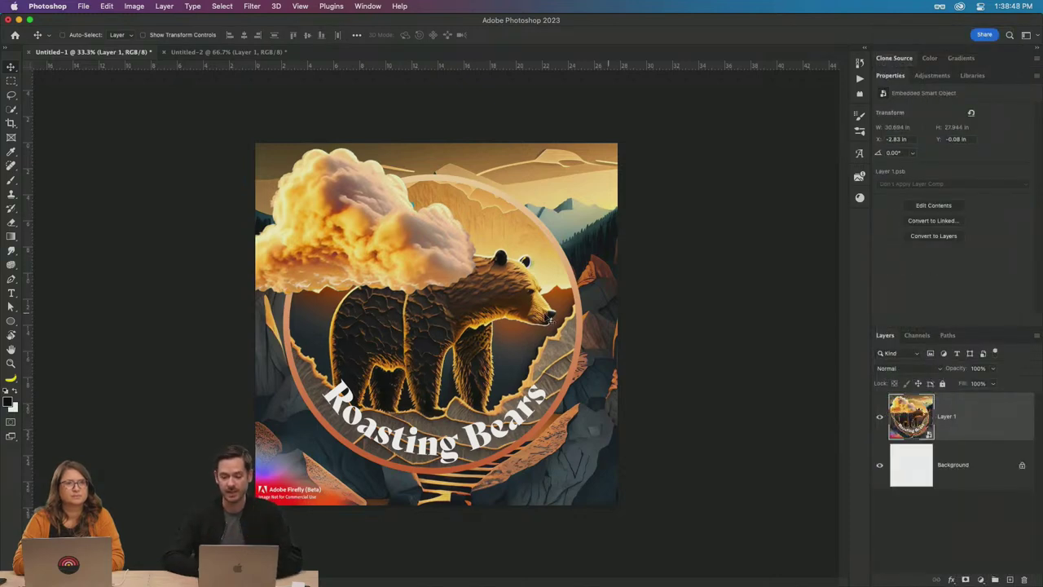
Scale the smart object down to about 3.4 by 3.1 in near the canvas's lower left corner
{"action": "key", "text": "super+t"}
{"action": "left_click_drag", "start_coordinate": [620, 140], "coordinate": [345, 426]}
{"action": "key", "text": "Return"}
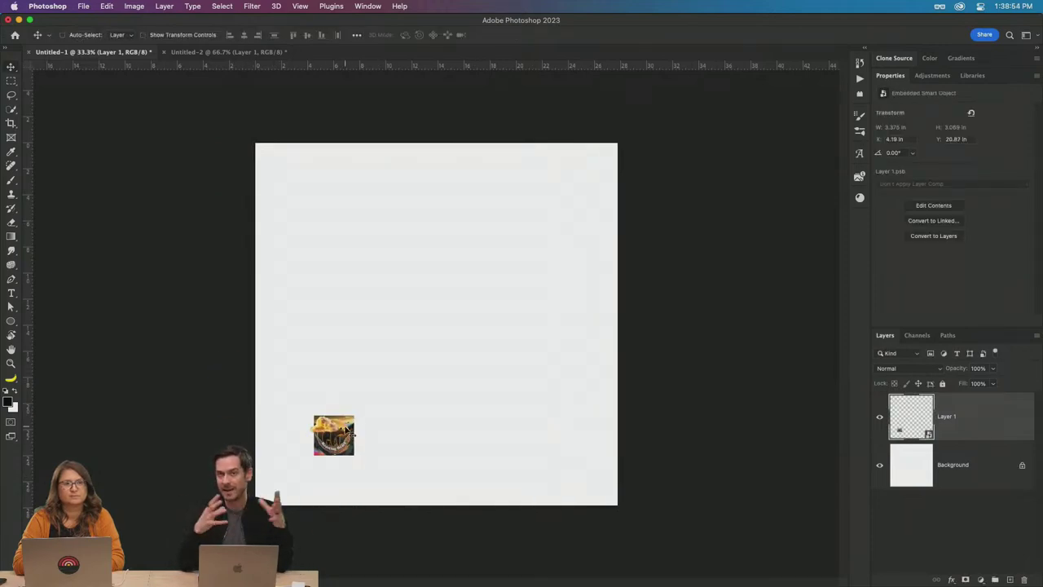
Scale the smart object back up to fill the whole canvas, about 30.7 by 27.9 in
{"action": "key", "text": "super"}
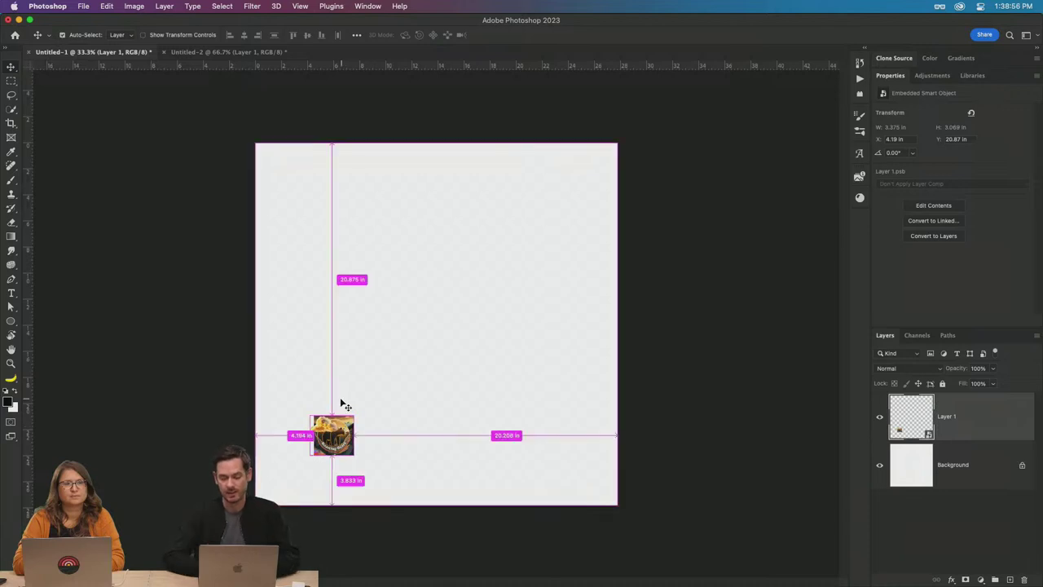
{"action": "key", "text": "super+t"}
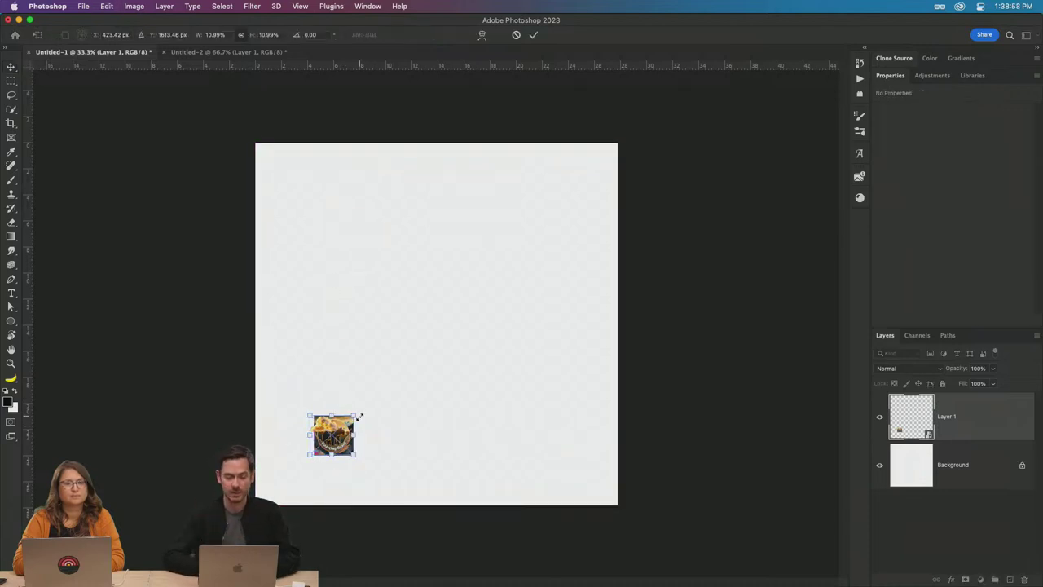
{"action": "left_click_drag", "start_coordinate": [345, 426], "coordinate": [621, 145]}
{"action": "key", "text": "Return"}
Copy the album artwork smart object and paste it into the Untitled-2 mockup document
{"action": "key", "text": "super+c"}
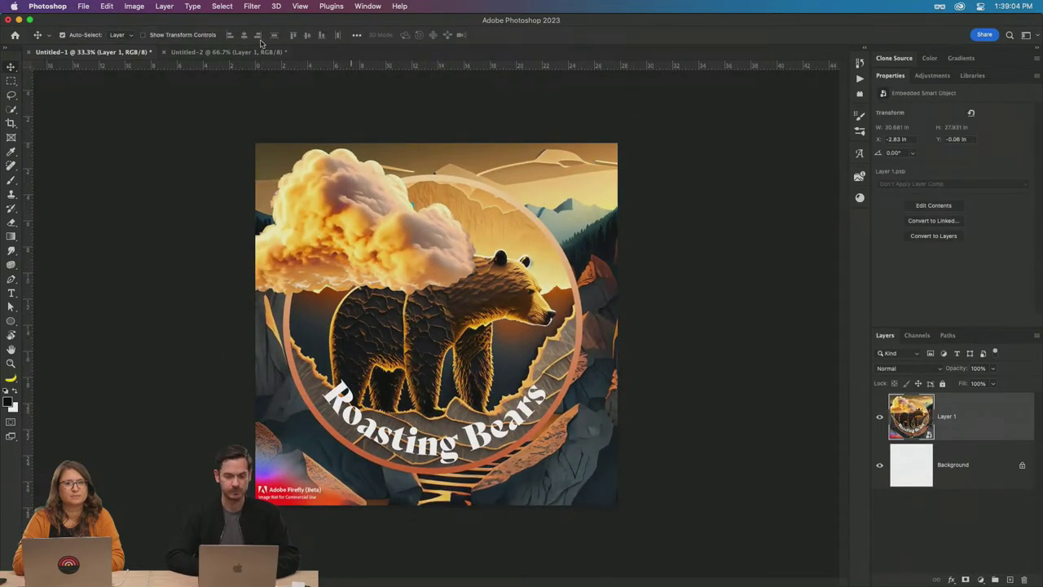
{"action": "left_click", "coordinate": [218, 51]}
{"action": "key", "text": "super+v"}
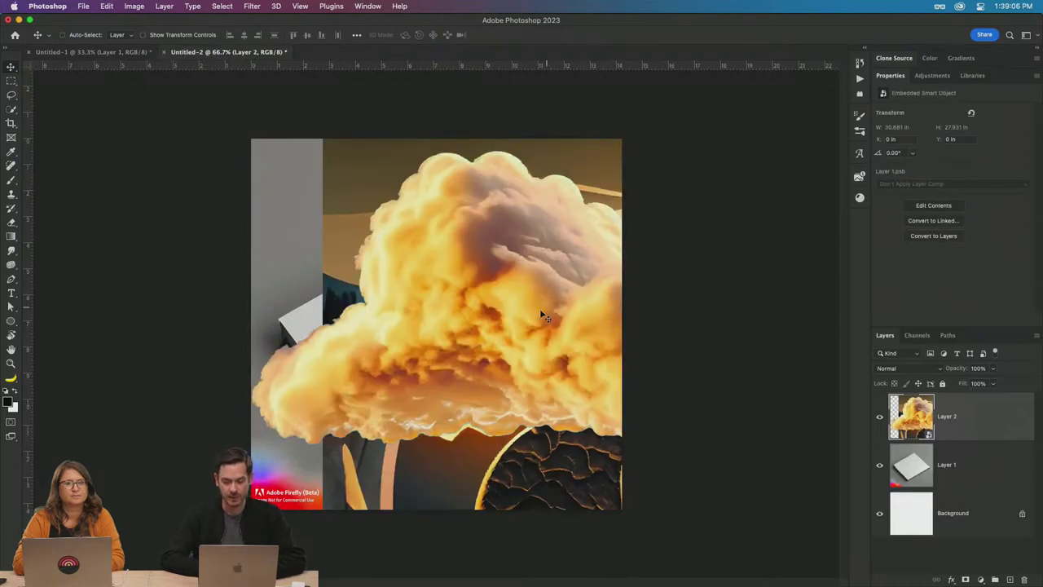
Scale the pasted artwork down to about 35% and rotate it about -15° over the blank album
{"action": "key", "text": "super+t"}
{"action": "left_click_drag", "start_coordinate": [250, 137], "coordinate": [186, 156]}
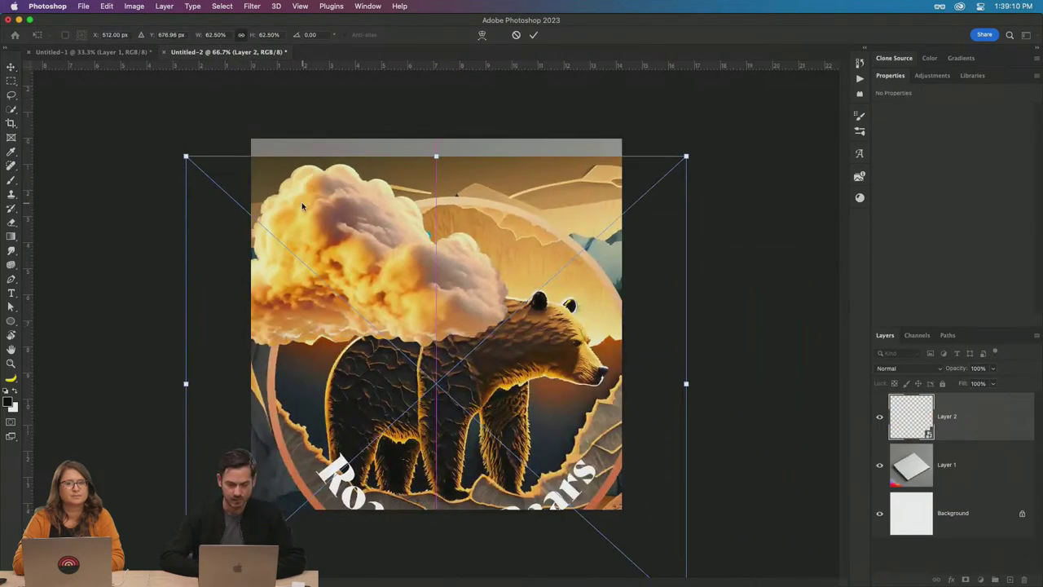
{"action": "left_click_drag", "start_coordinate": [686, 154], "coordinate": [463, 323]}
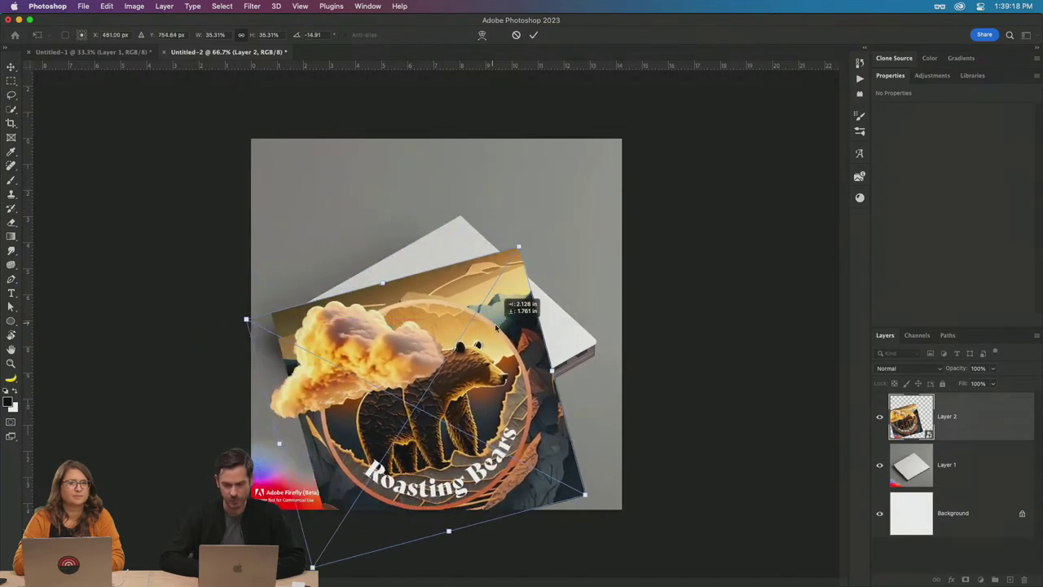
Distort the artwork so its four corners line up with the perspective of the blank album's cover
{"action": "left_click_drag", "start_coordinate": [487, 281], "coordinate": [461, 217]}
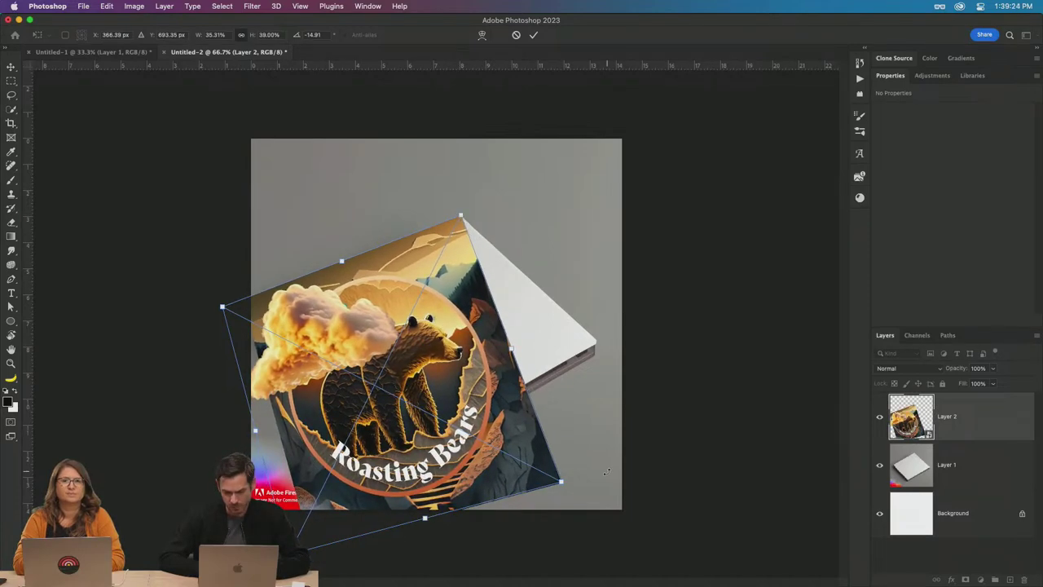
{"action": "left_click_drag", "start_coordinate": [557, 484], "coordinate": [596, 344]}
{"action": "left_click_drag", "start_coordinate": [298, 541], "coordinate": [381, 466]}
{"action": "left_click_drag", "start_coordinate": [222, 308], "coordinate": [256, 330]}
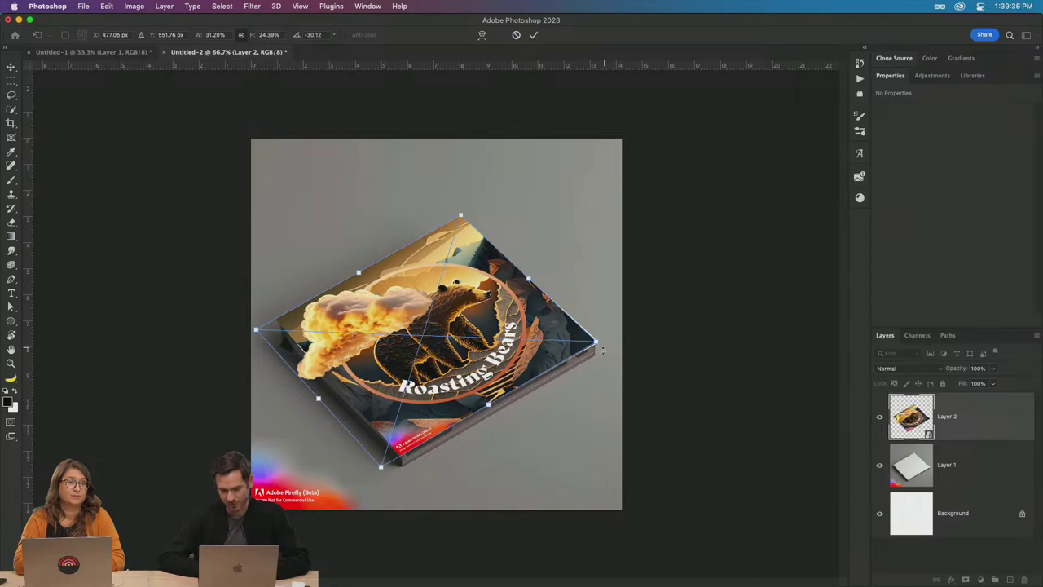
Fine-tune the artwork's front, right and left corners against the album's edges and apply the transform
{"action": "left_click_drag", "start_coordinate": [595, 343], "coordinate": [598, 342]}
{"action": "left_click_drag", "start_coordinate": [381, 468], "coordinate": [384, 463]}
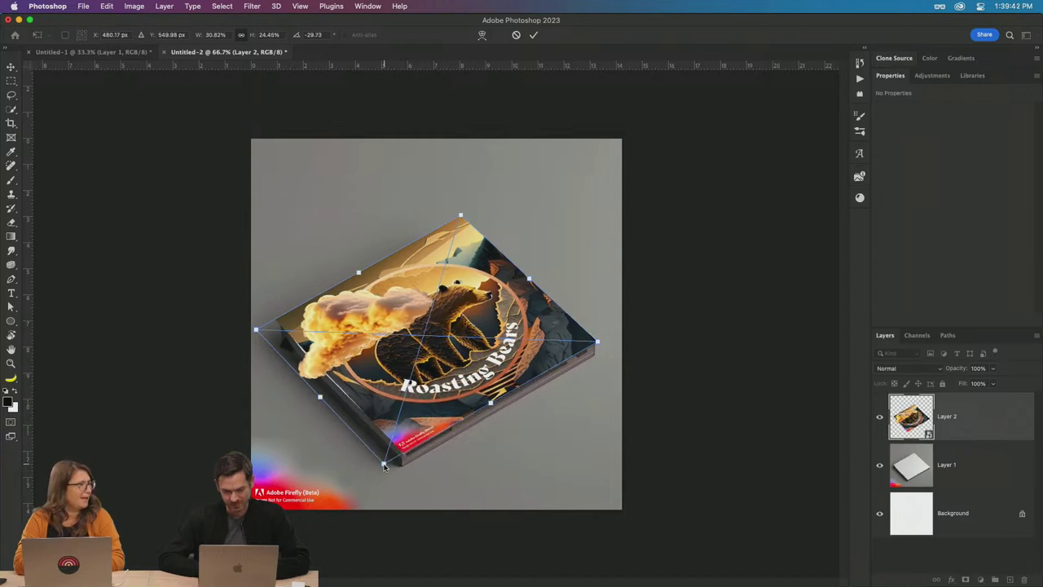
{"action": "left_click_drag", "start_coordinate": [256, 330], "coordinate": [255, 332]}
{"action": "key", "text": "Return"}
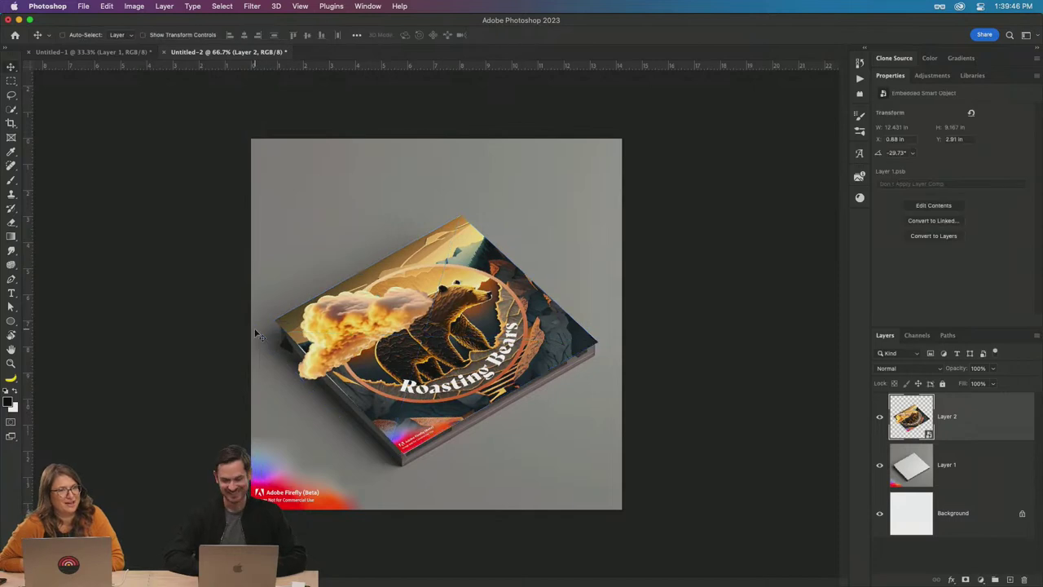
Add a Bevel & Emboss effect with default settings to the artwork layer, leaving Inner Shadow off
{"action": "double_click", "coordinate": [983, 409]}
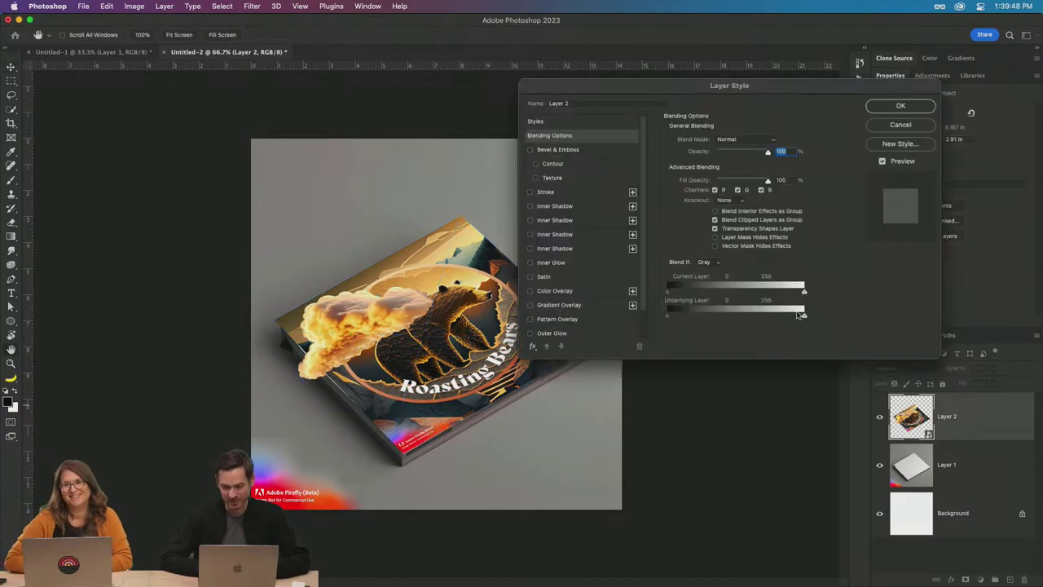
{"action": "left_click", "coordinate": [555, 206]}
{"action": "left_click", "coordinate": [530, 207]}
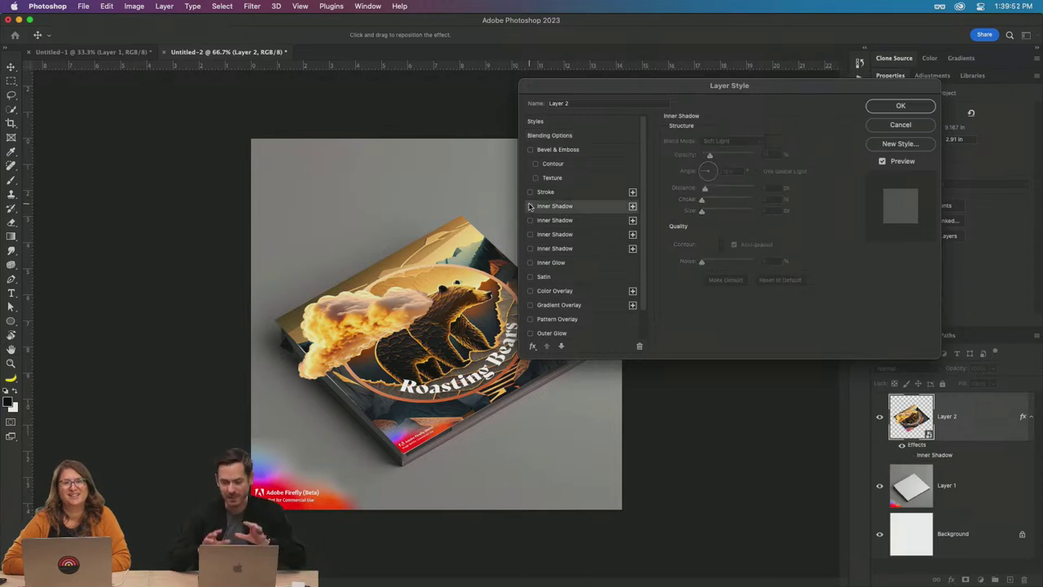
{"action": "left_click", "coordinate": [559, 150]}
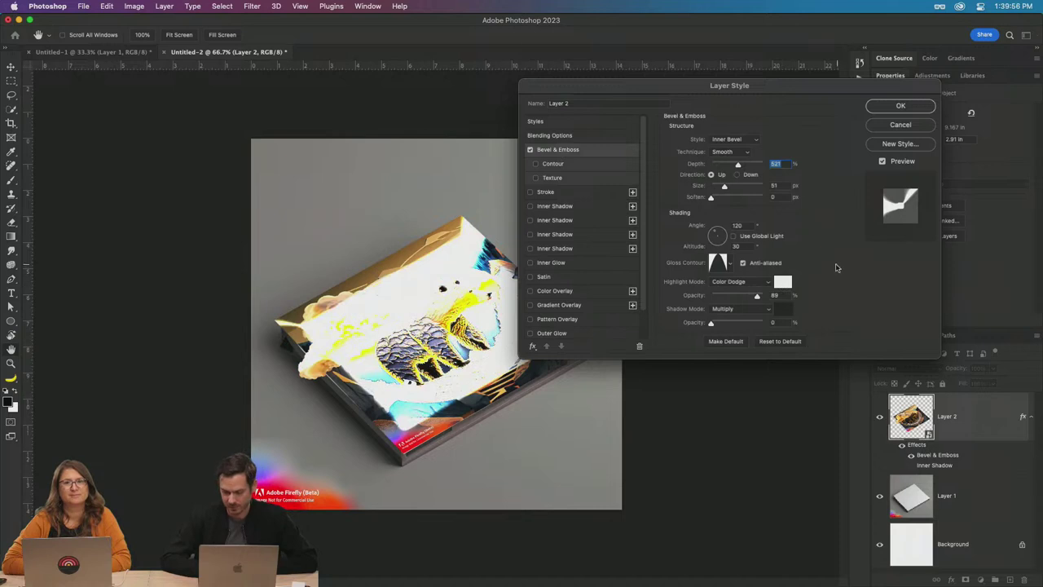
{"action": "left_click", "coordinate": [780, 341]}
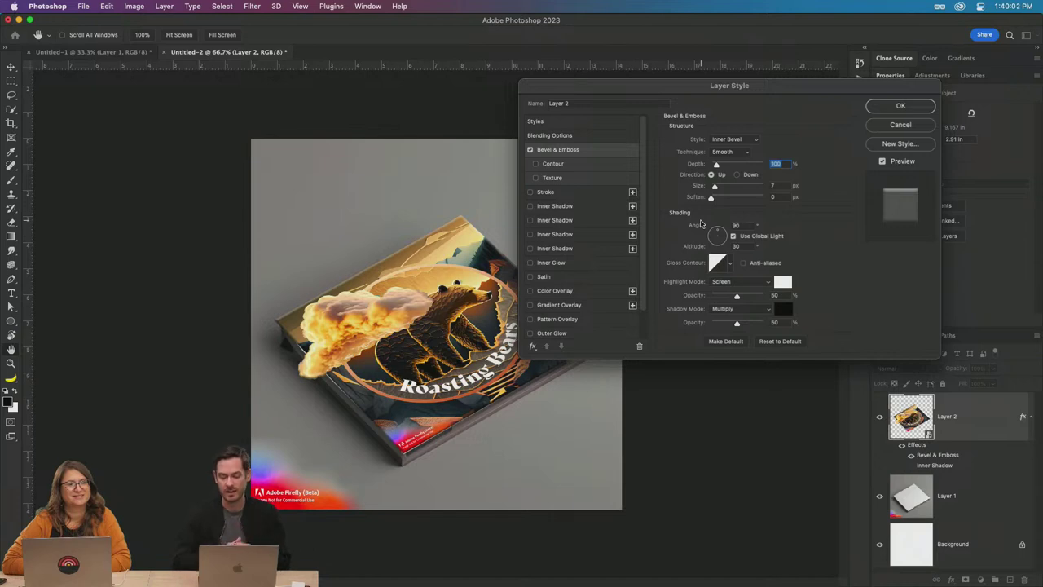
{"action": "key", "text": "Return"}
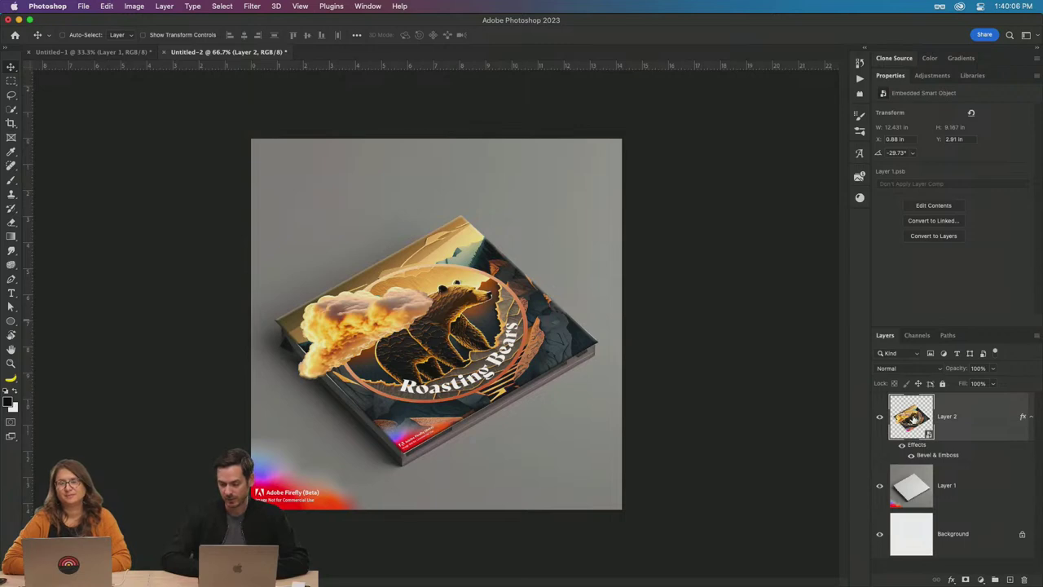
Edit the smart object's contents, move the cloud about 7.5 in right over the bear, save, and check the mockup
{"action": "double_click", "coordinate": [913, 418]}
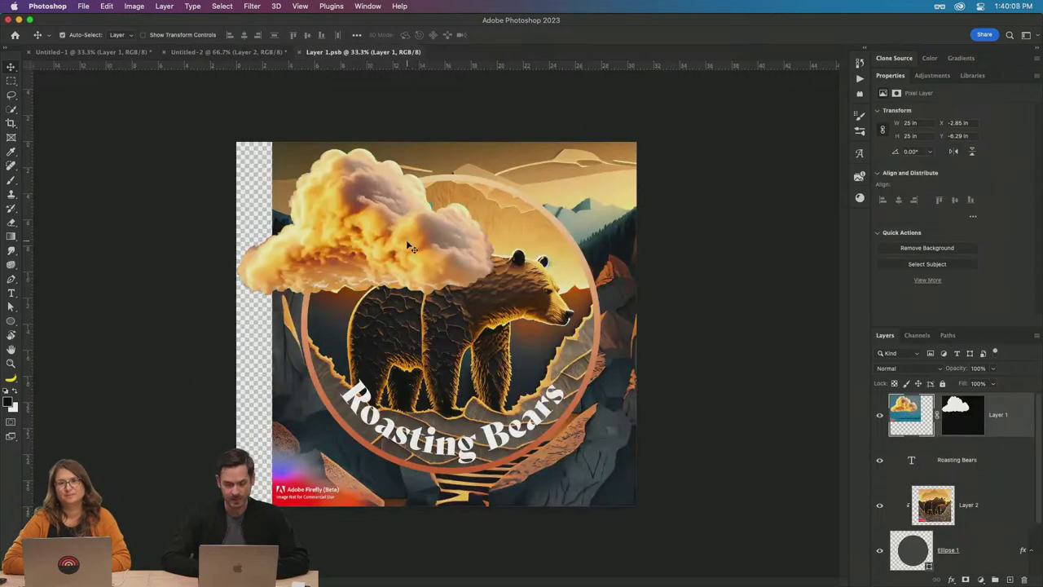
{"action": "left_click_drag", "start_coordinate": [407, 245], "coordinate": [472, 243]}
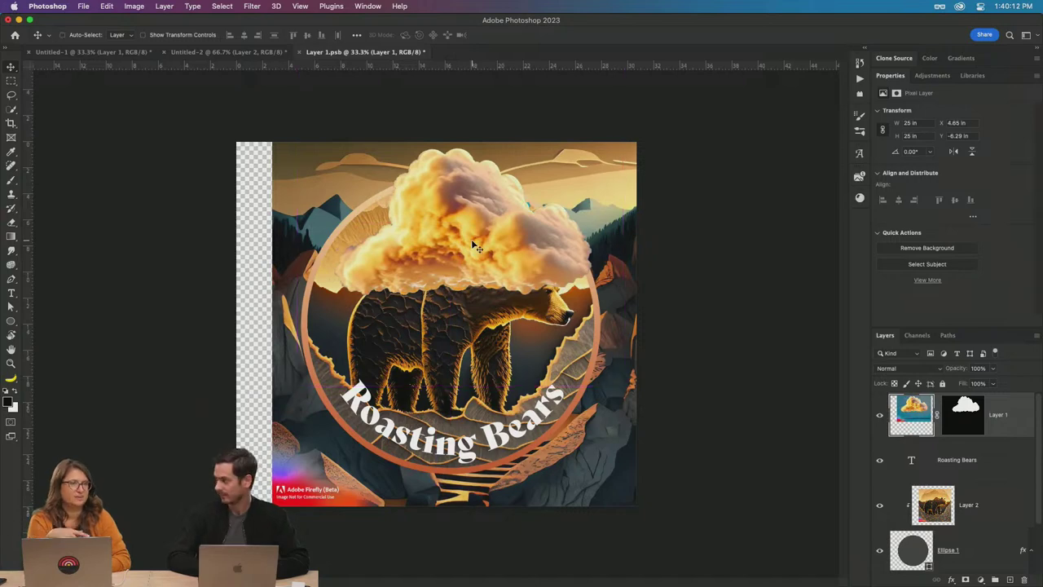
{"action": "key", "text": "super+s"}
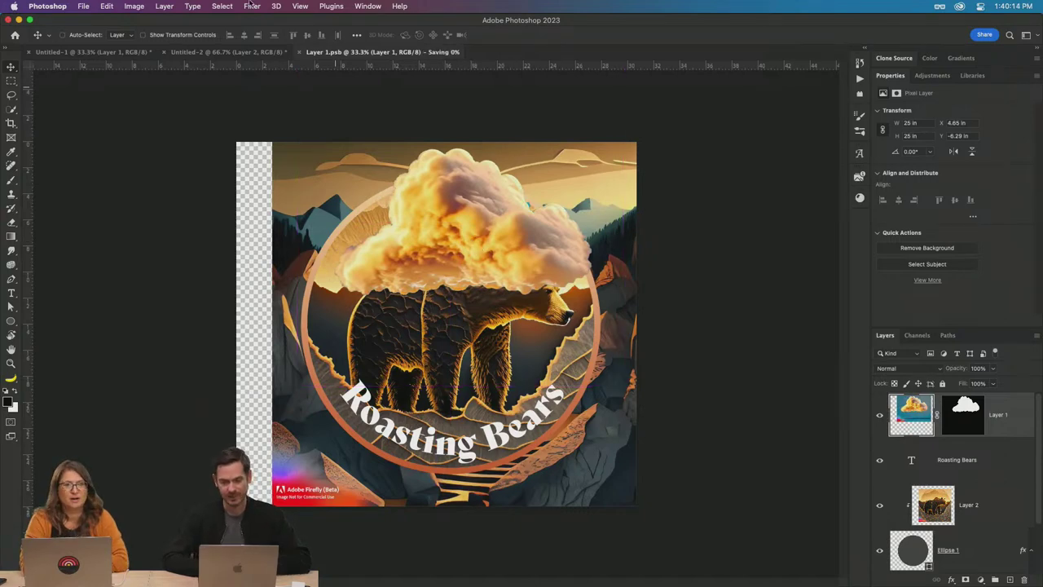
{"action": "left_click", "coordinate": [215, 52]}
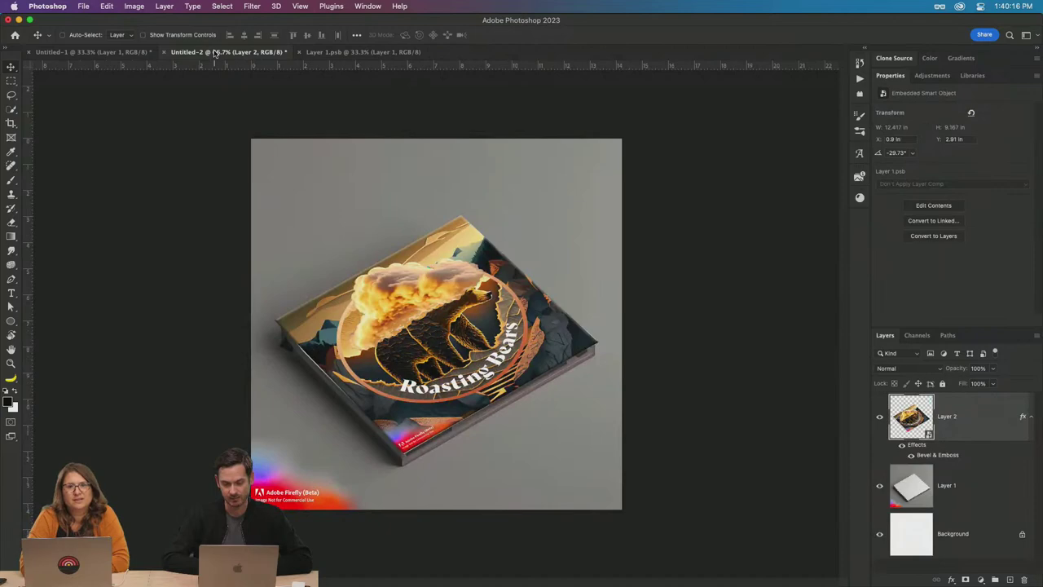
Undo the cloud's move in Layer 1.psb, save it, and return to the Untitled-2 mockup
{"action": "left_click", "coordinate": [381, 52]}
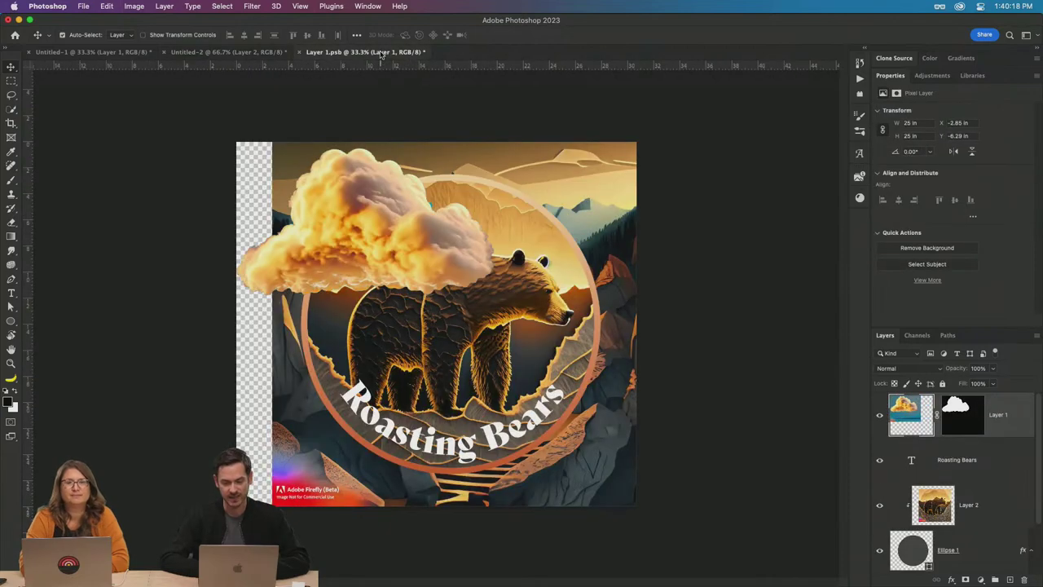
{"action": "left_click", "coordinate": [241, 52]}
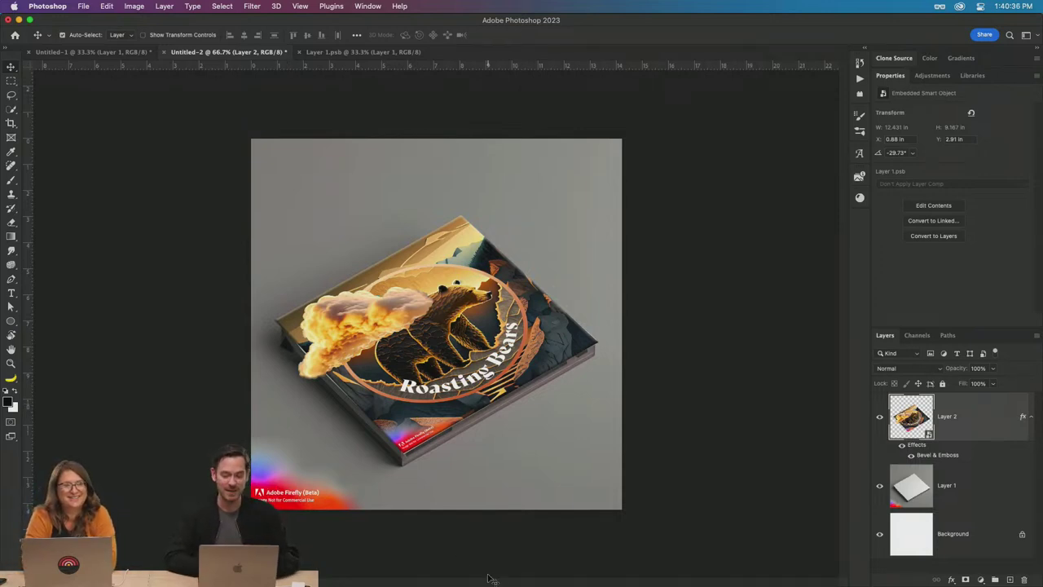
Switch to Chrome and view the generated blank album cover images in Firefly
{"action": "key", "text": "super+Tab"}
{"action": "mouse_move", "coordinate": [405, 285]}
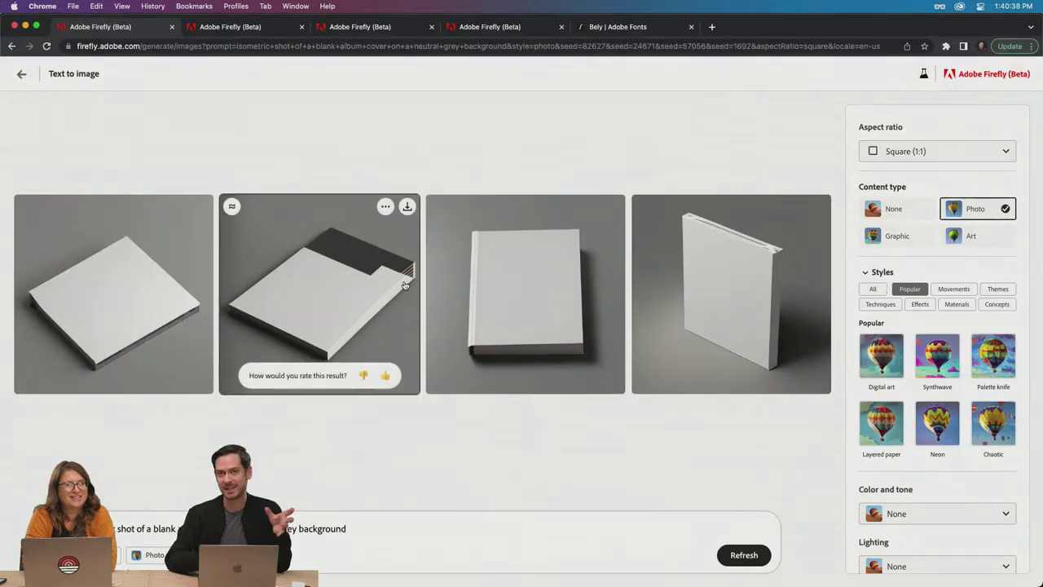